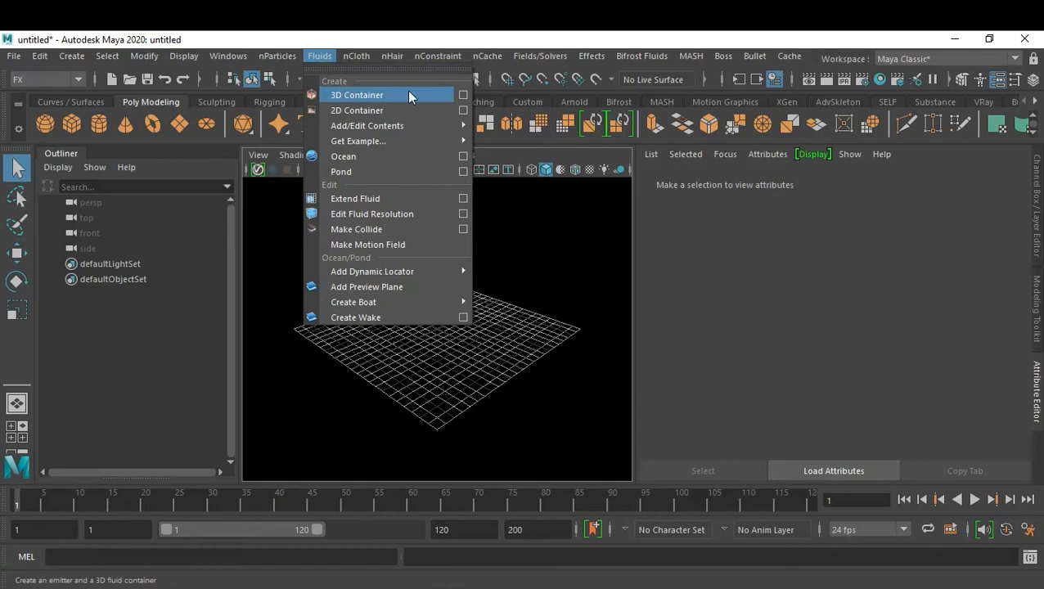
Create a 3D fluid container with resolution 10 and size 10 on each axis, including a volume emitter parented to it.
{"action": "left_click", "coordinate": [464, 96]}
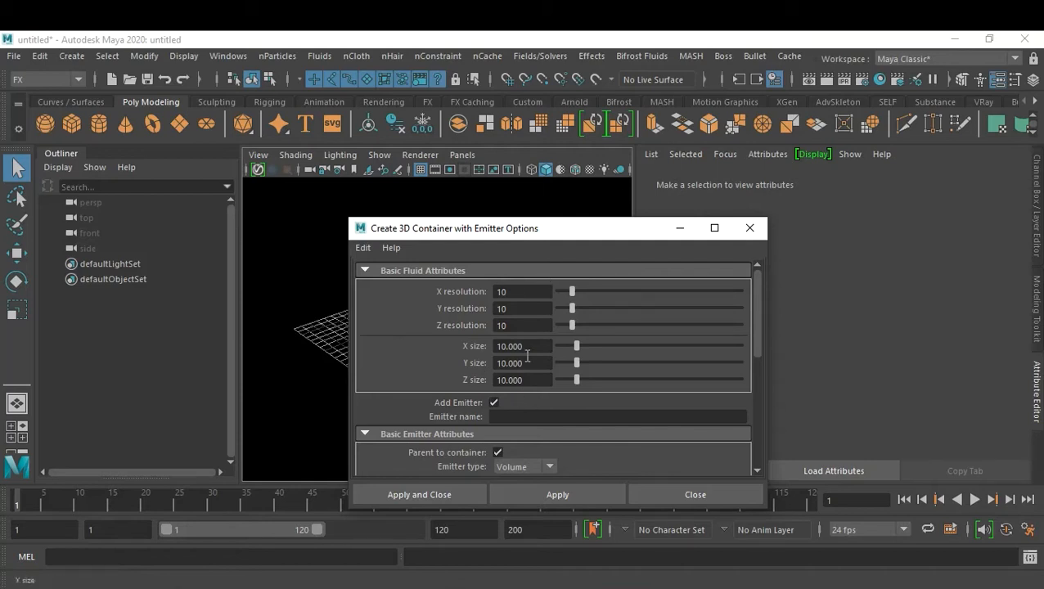
{"action": "scroll", "coordinate": [629, 424], "scroll_direction": "down", "scroll_amount": 2}
{"action": "scroll", "coordinate": [626, 421], "scroll_direction": "down", "scroll_amount": 4}
{"action": "scroll", "coordinate": [626, 422], "scroll_direction": "up", "scroll_amount": 6}
{"action": "scroll", "coordinate": [599, 392], "scroll_direction": "down", "scroll_amount": 8}
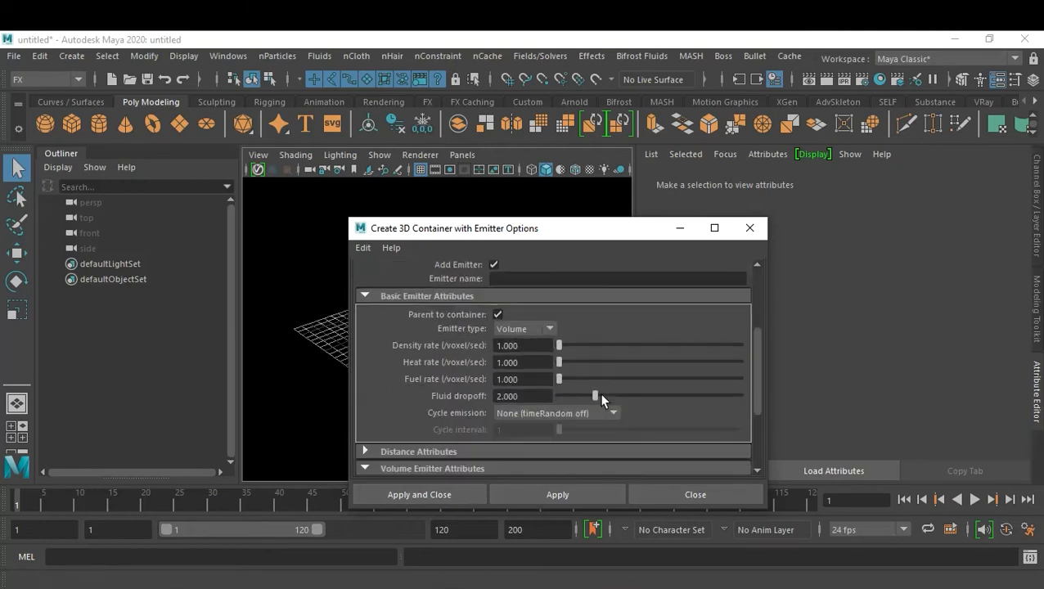
{"action": "scroll", "coordinate": [600, 392], "scroll_direction": "down", "scroll_amount": 3}
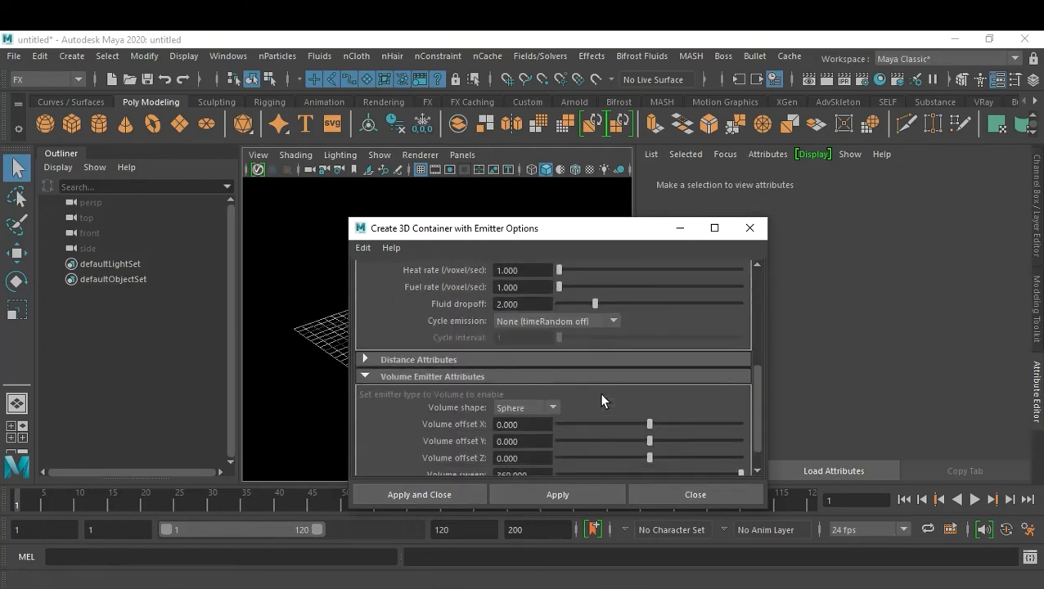
{"action": "left_click", "coordinate": [449, 496]}
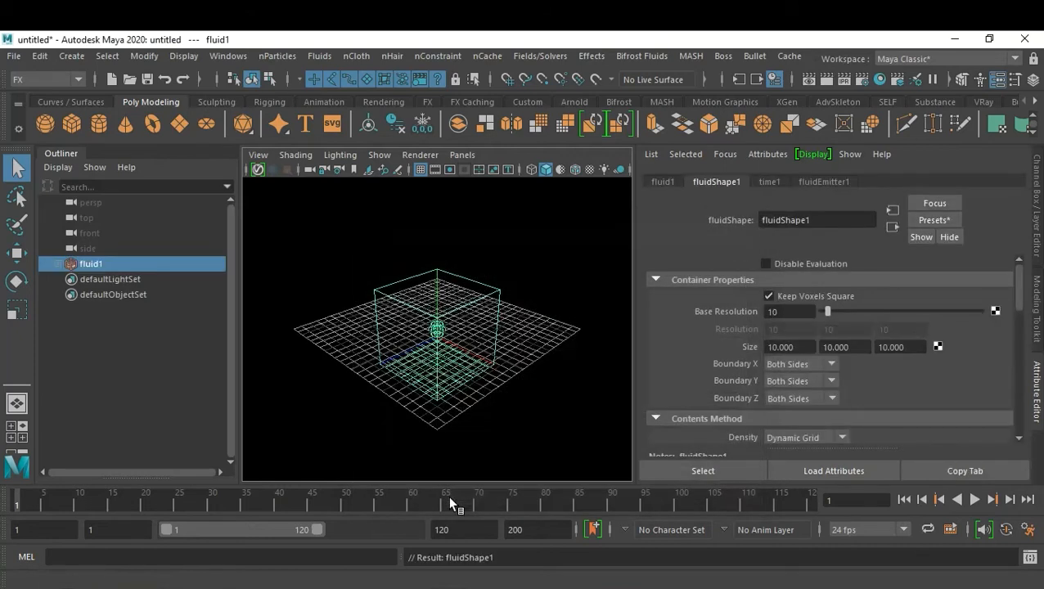
Expand the fluid container's hierarchy in the Outliner, clear the selection and switch the viewport background to light gray.
{"action": "left_click", "coordinate": [58, 262]}
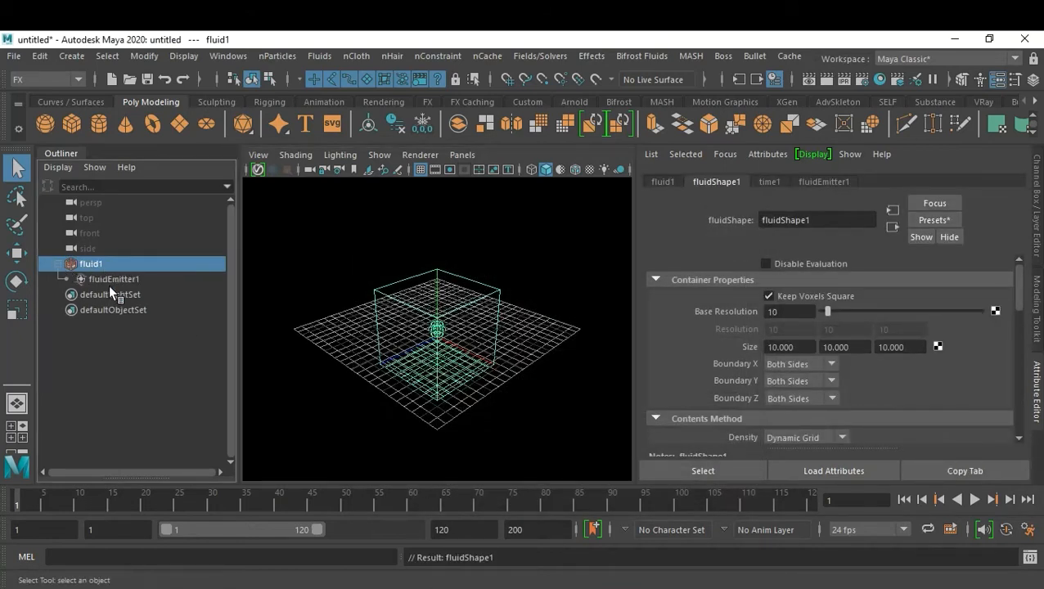
{"action": "left_click", "coordinate": [531, 387]}
{"action": "scroll", "coordinate": [532, 386], "scroll_direction": "up", "scroll_amount": 5}
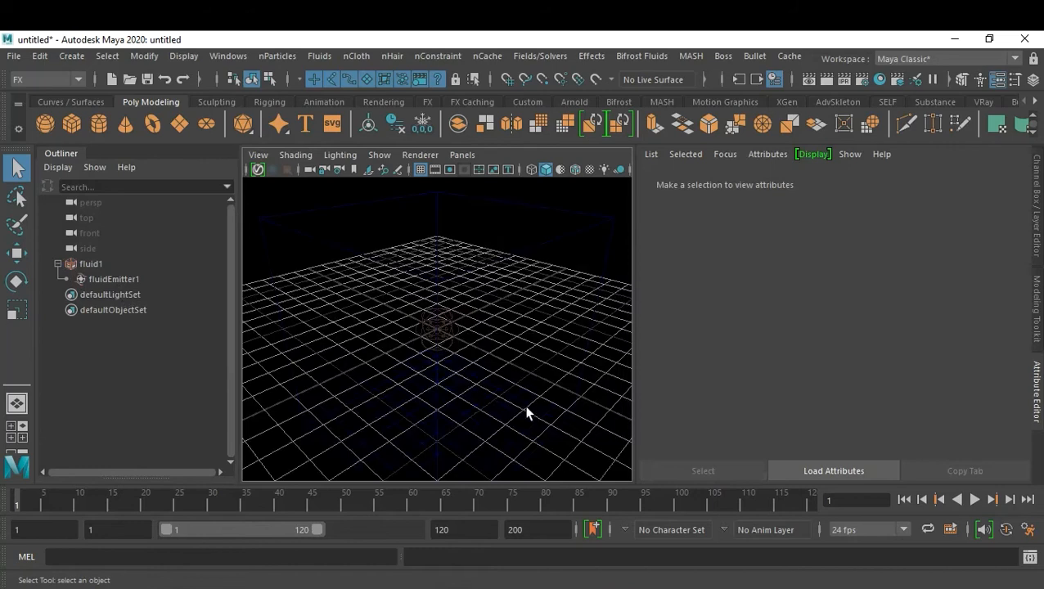
{"action": "key", "text": "alt+b"}
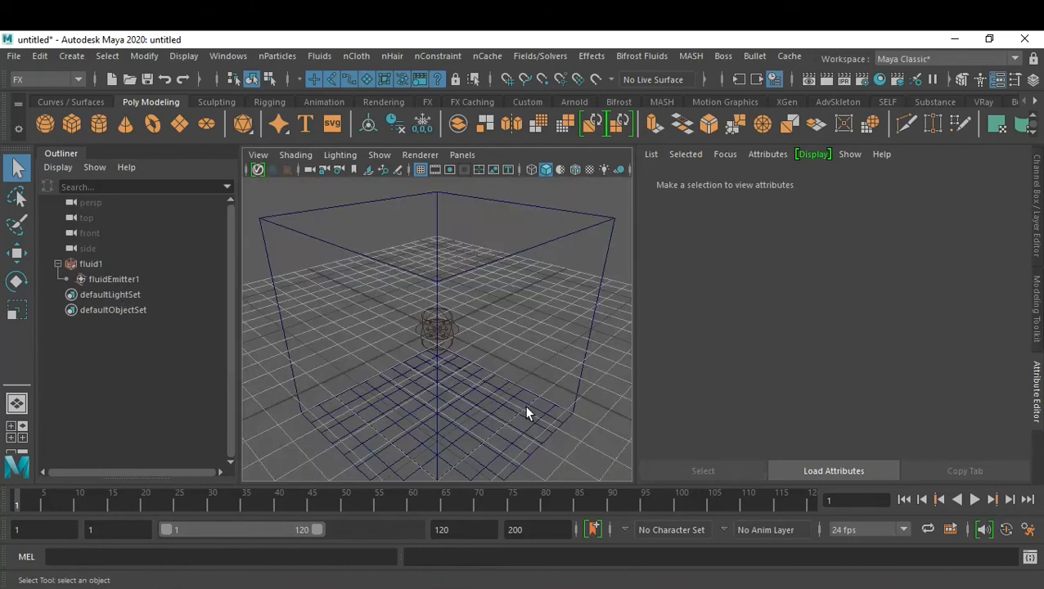
{"action": "key", "text": "alt+b"}
Raise the 3D container above the grid and lower its emitter near the container floor, at about -3.2 in Y.
{"action": "left_click_drag", "start_coordinate": [536, 409], "coordinate": [417, 262], "text": "alt"}
{"action": "scroll", "coordinate": [474, 234], "scroll_direction": "down", "scroll_amount": 5}
{"action": "left_click", "coordinate": [460, 310]}
{"action": "key", "text": "w"}
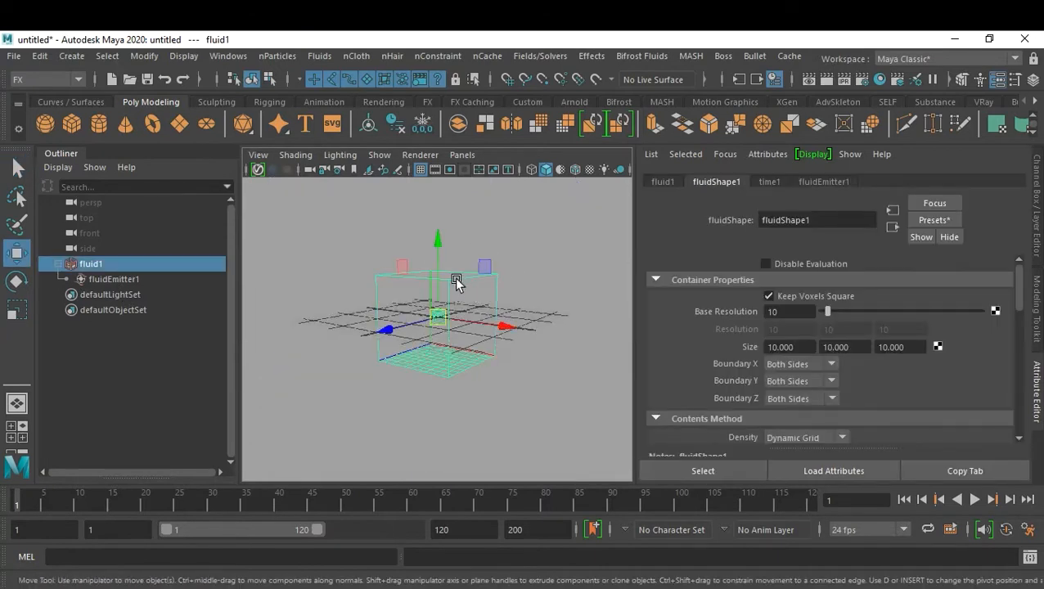
{"action": "left_click_drag", "start_coordinate": [443, 259], "coordinate": [436, 225]}
{"action": "left_click", "coordinate": [500, 327]}
{"action": "left_click", "coordinate": [438, 255]}
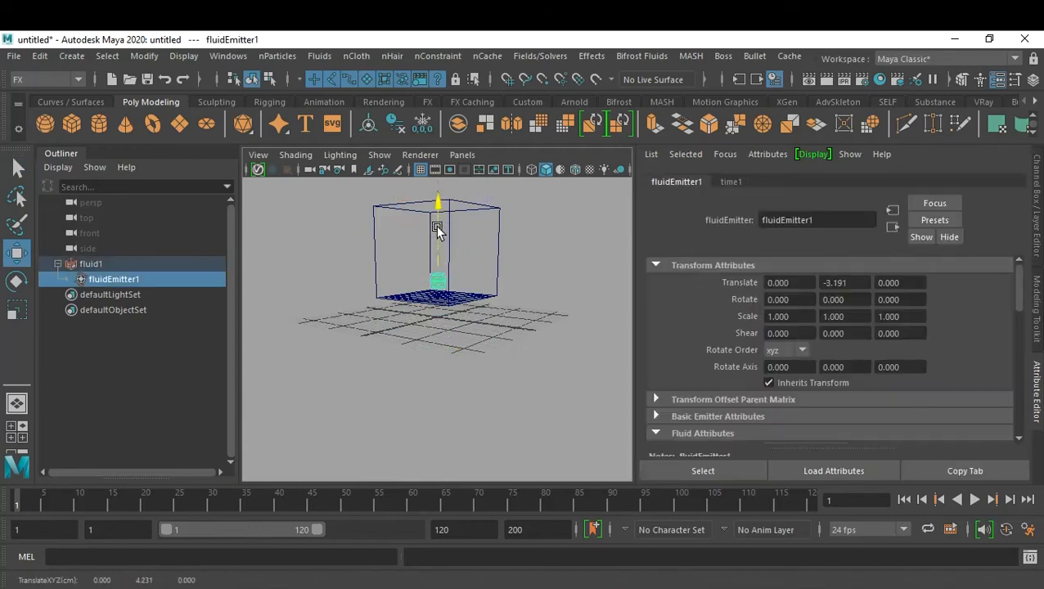
Clear the selection and play the fluid simulation briefly with the whole container in view.
{"action": "left_click", "coordinate": [485, 344]}
{"action": "scroll", "coordinate": [507, 377], "scroll_direction": "up", "scroll_amount": 5}
{"action": "left_click_drag", "start_coordinate": [498, 420], "coordinate": [509, 438], "text": "alt"}
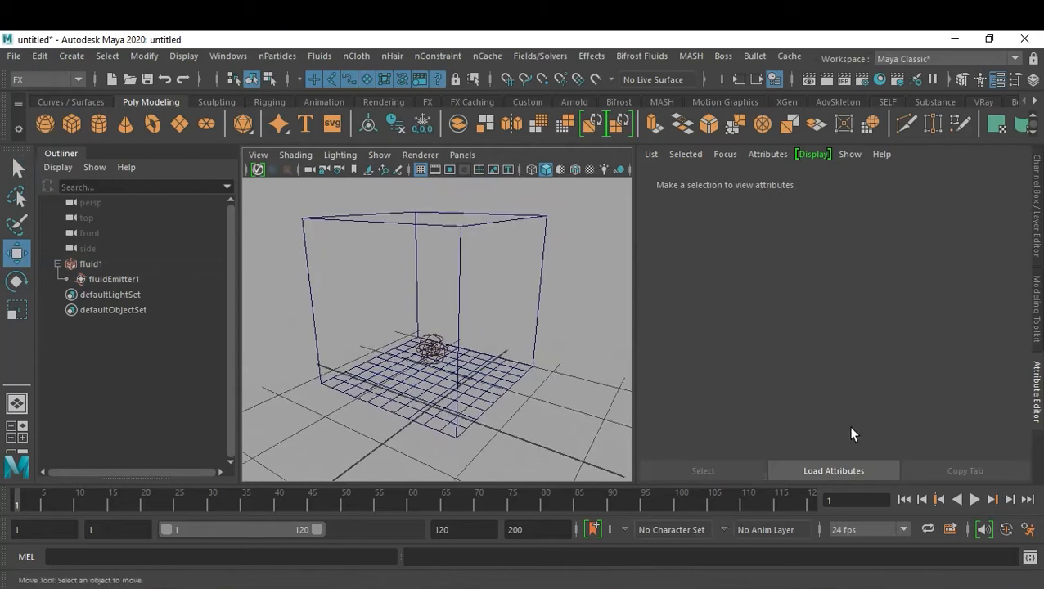
{"action": "left_click", "coordinate": [972, 500]}
{"action": "left_click", "coordinate": [974, 500]}
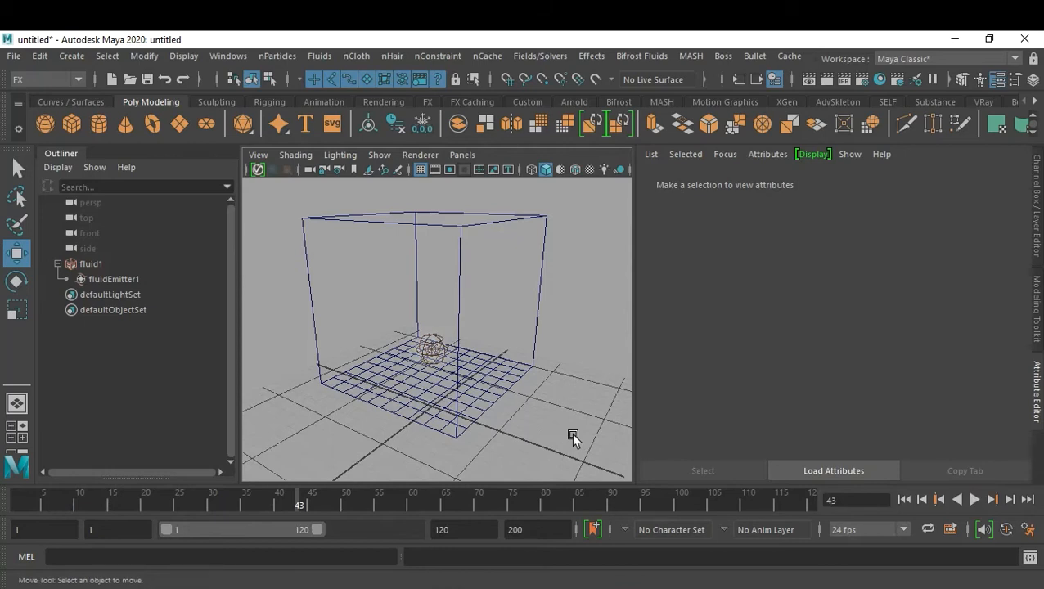
Switch the viewport to textured shading with a gradient background and continue playing the smoke simulation.
{"action": "key", "text": "6"}
{"action": "left_click_drag", "start_coordinate": [572, 434], "coordinate": [570, 431], "text": "alt"}
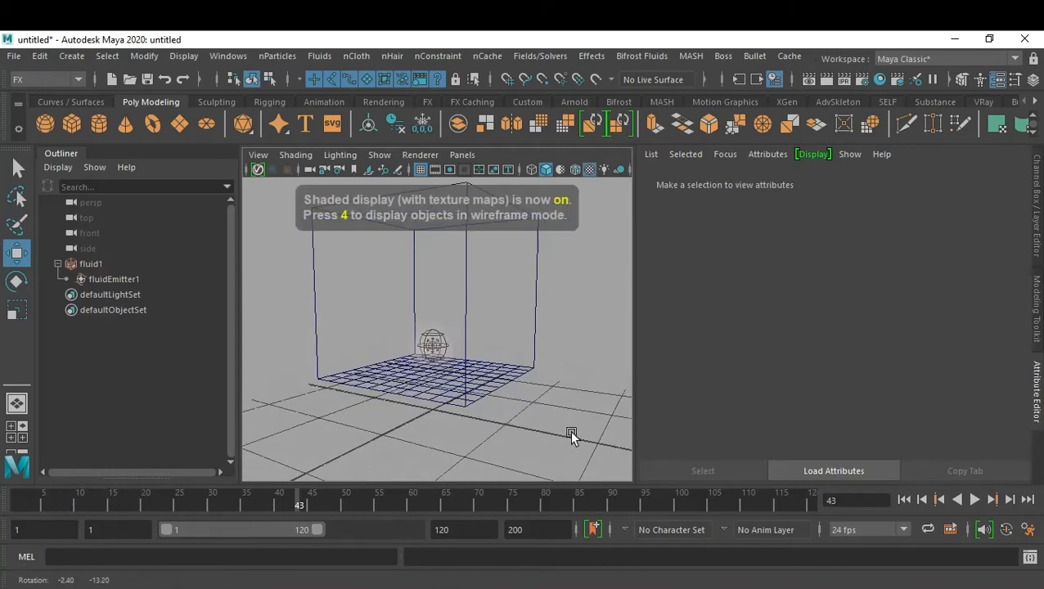
{"action": "key", "text": "alt+b"}
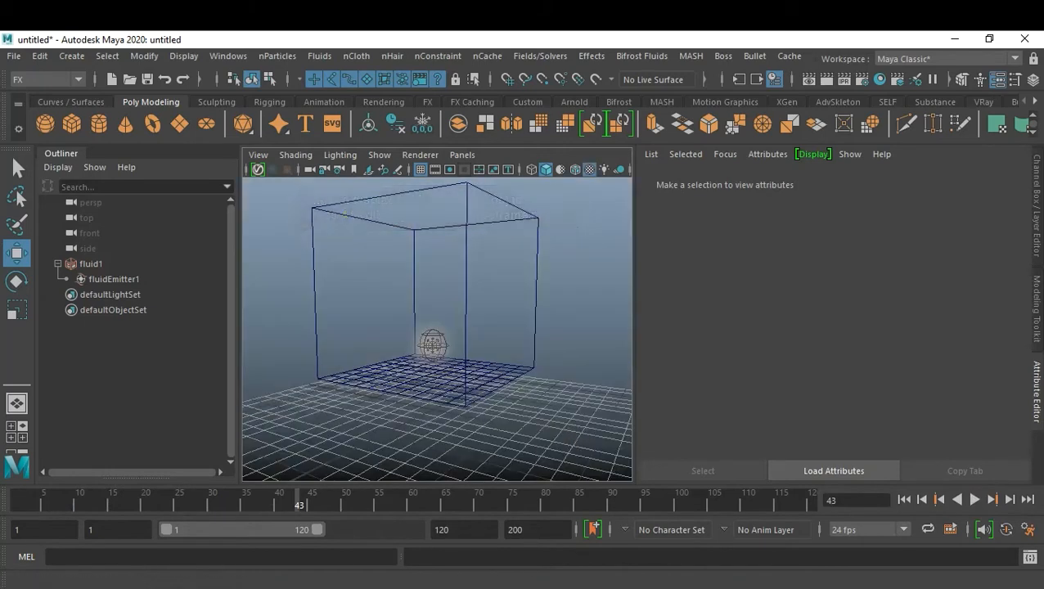
{"action": "left_click", "coordinate": [973, 500]}
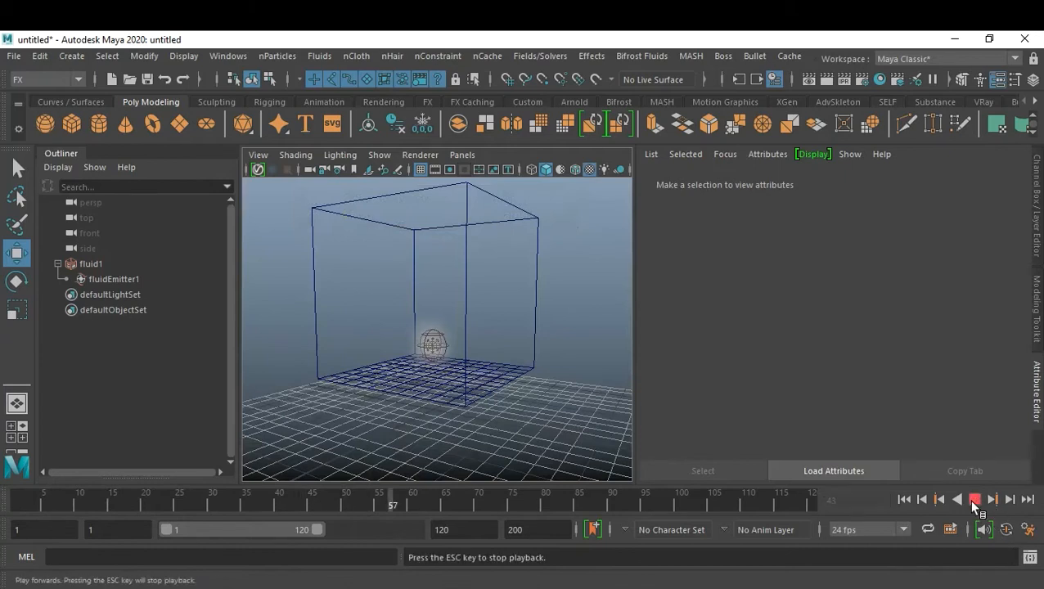
{"action": "left_click", "coordinate": [973, 500]}
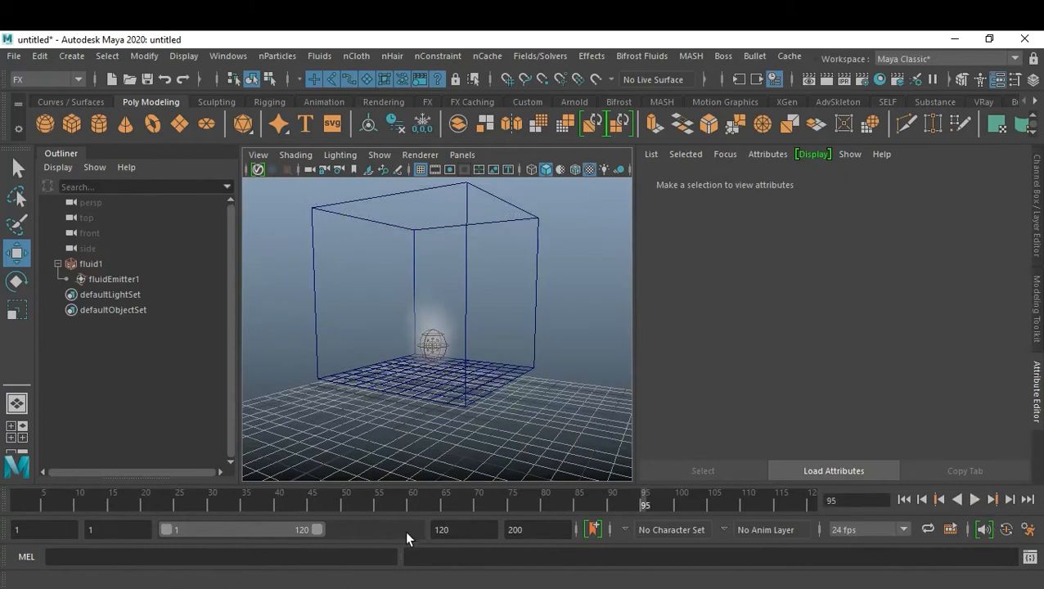
Set the playback end frame to 500 and play the smoke simulation from the first frame.
{"action": "left_click", "coordinate": [483, 524]}
{"action": "type", "text": "500"}
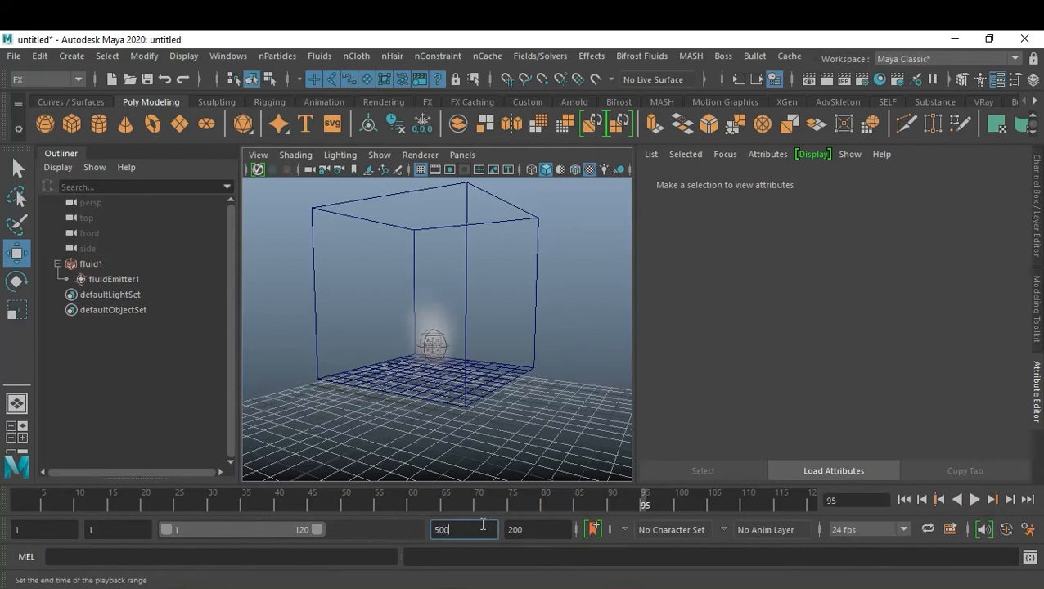
{"action": "key", "text": "Return"}
{"action": "left_click", "coordinate": [904, 500]}
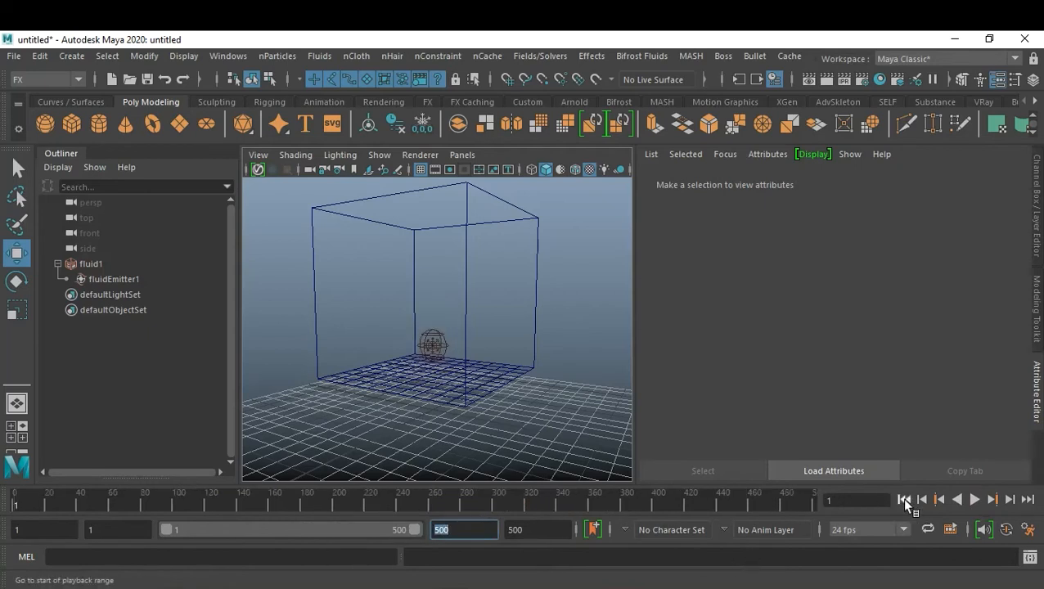
{"action": "left_click", "coordinate": [974, 499]}
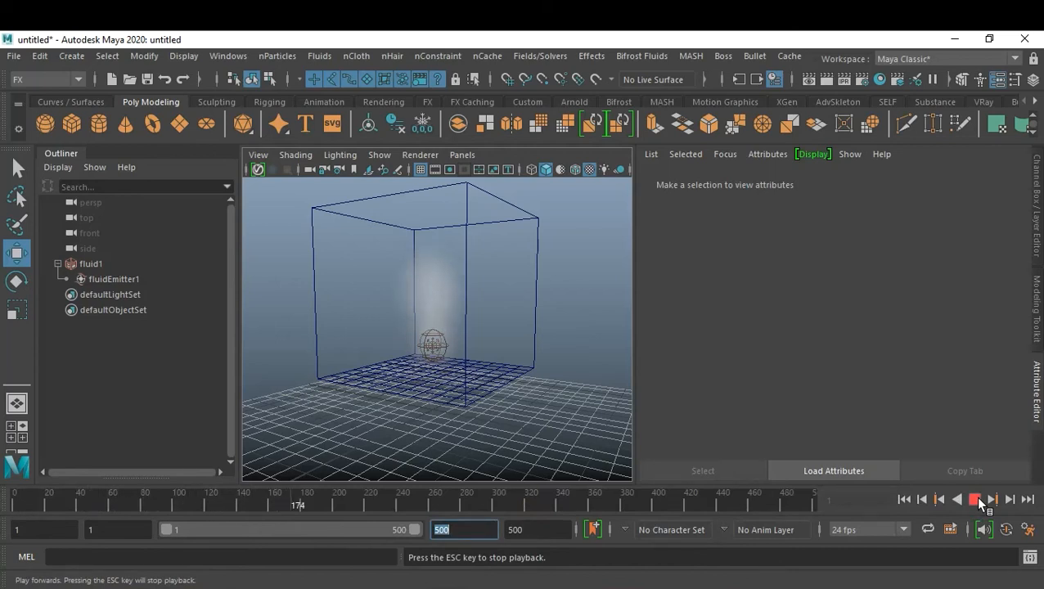
{"action": "left_click", "coordinate": [977, 499]}
Hide the viewport grid and get a closer view of the smoke above the emitter.
{"action": "left_click", "coordinate": [421, 169]}
{"action": "scroll", "coordinate": [442, 327], "scroll_direction": "up", "scroll_amount": 4}
{"action": "left_click_drag", "start_coordinate": [442, 319], "coordinate": [455, 345], "text": "alt"}
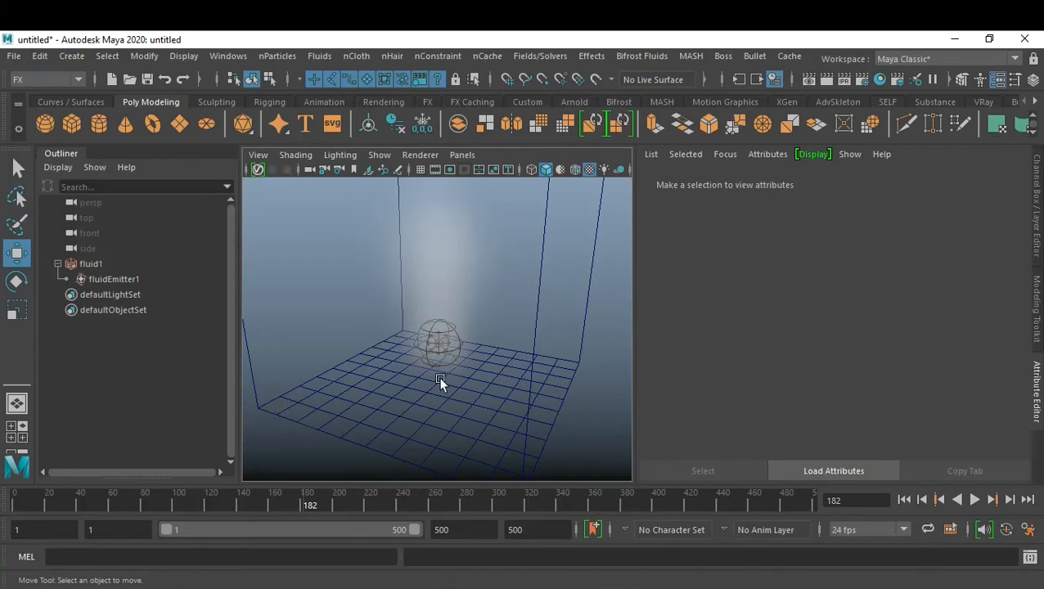
Set the 3D fluid container's base resolution to 20.
{"action": "left_click", "coordinate": [370, 433]}
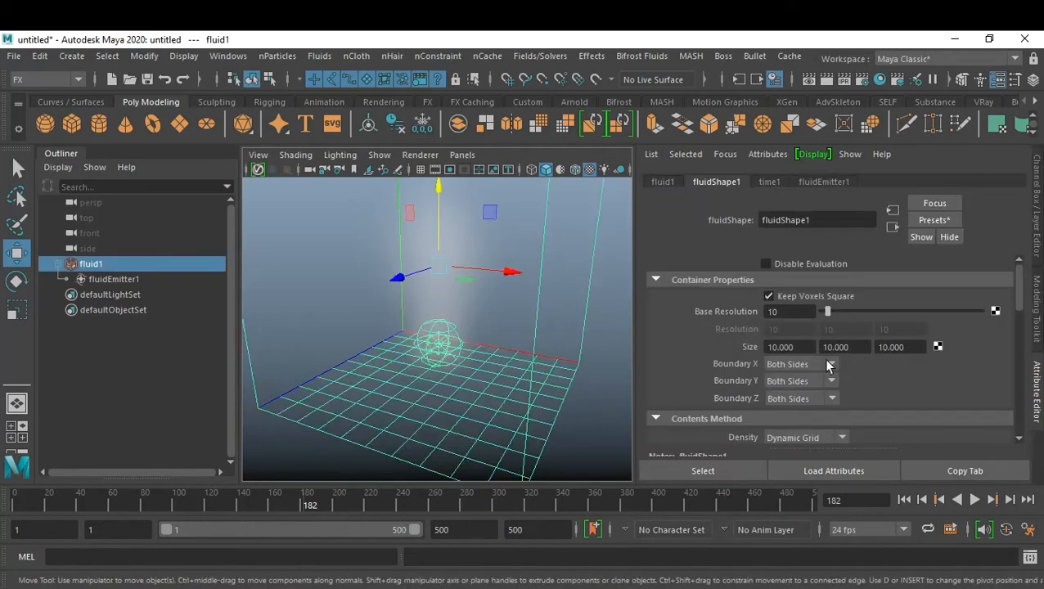
{"action": "double_click", "coordinate": [793, 311]}
{"action": "type", "text": "20"}
{"action": "key", "text": "Return"}
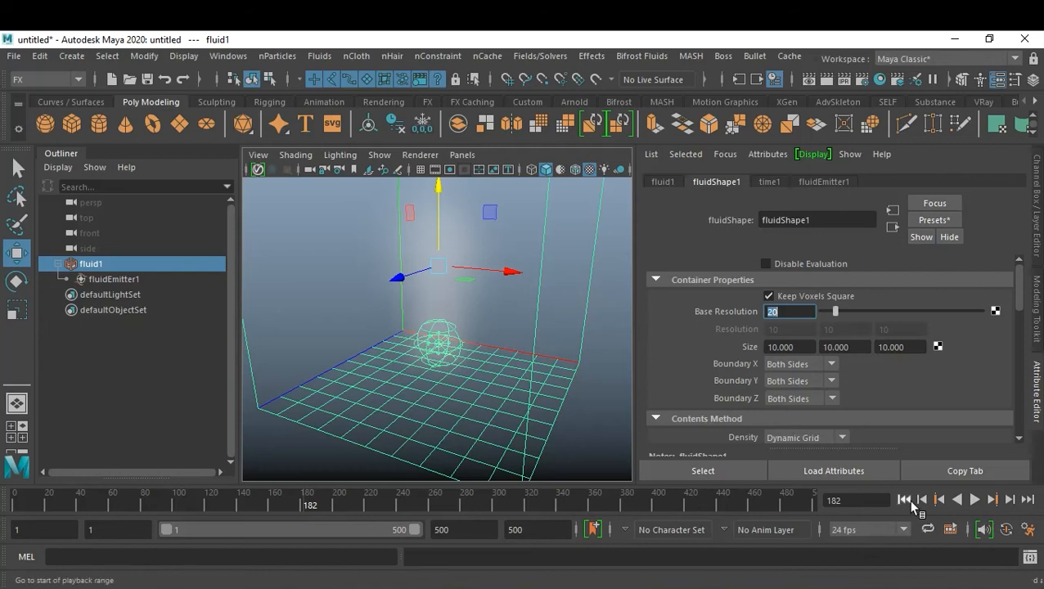
Replay the higher-resolution smoke from the first frame, stop it and clear the selection.
{"action": "left_click", "coordinate": [910, 502]}
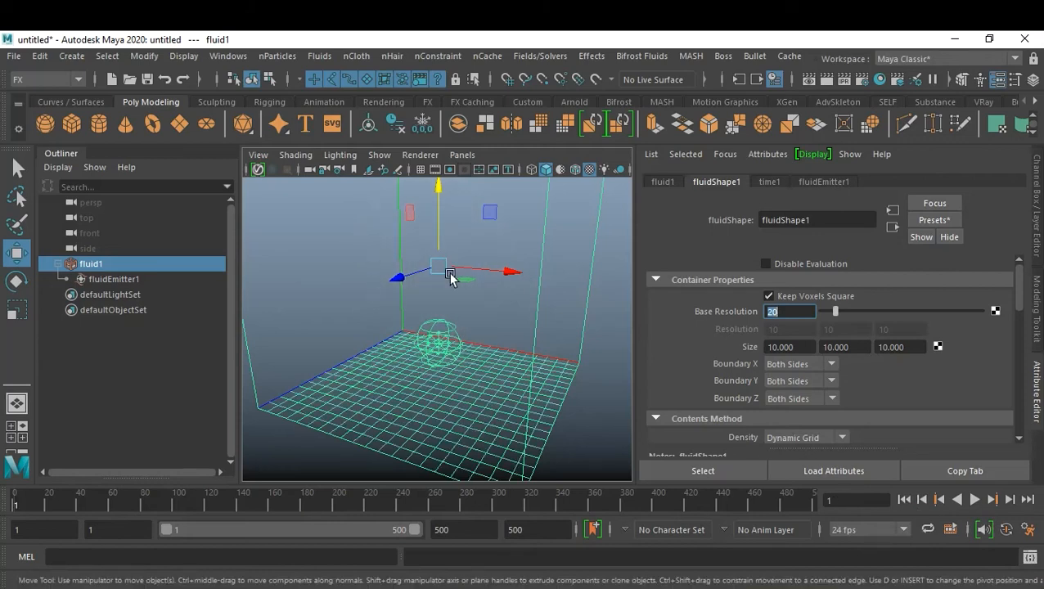
{"action": "left_click", "coordinate": [977, 498]}
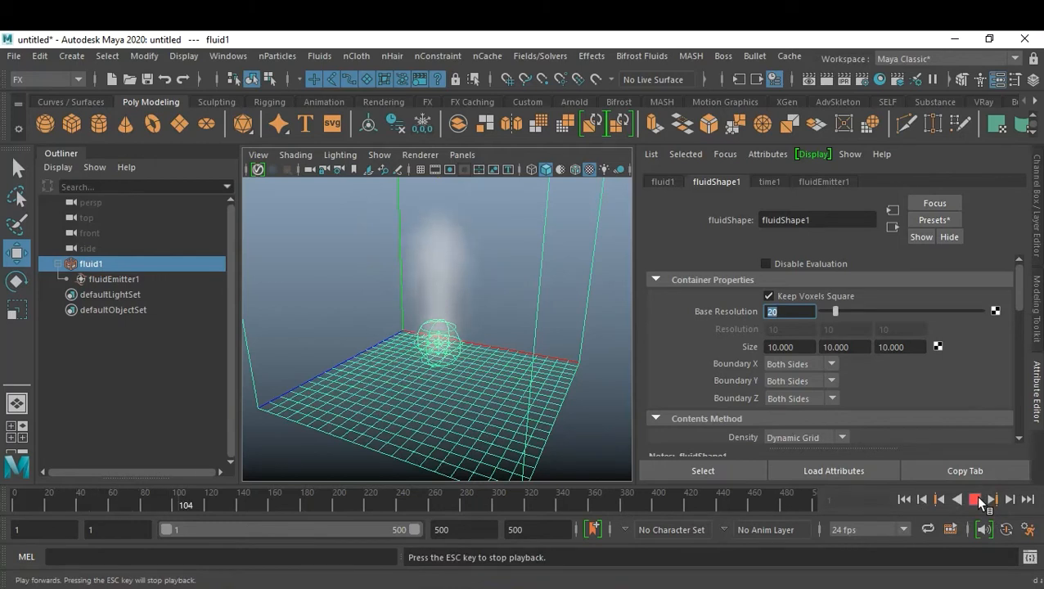
{"action": "left_click", "coordinate": [975, 498]}
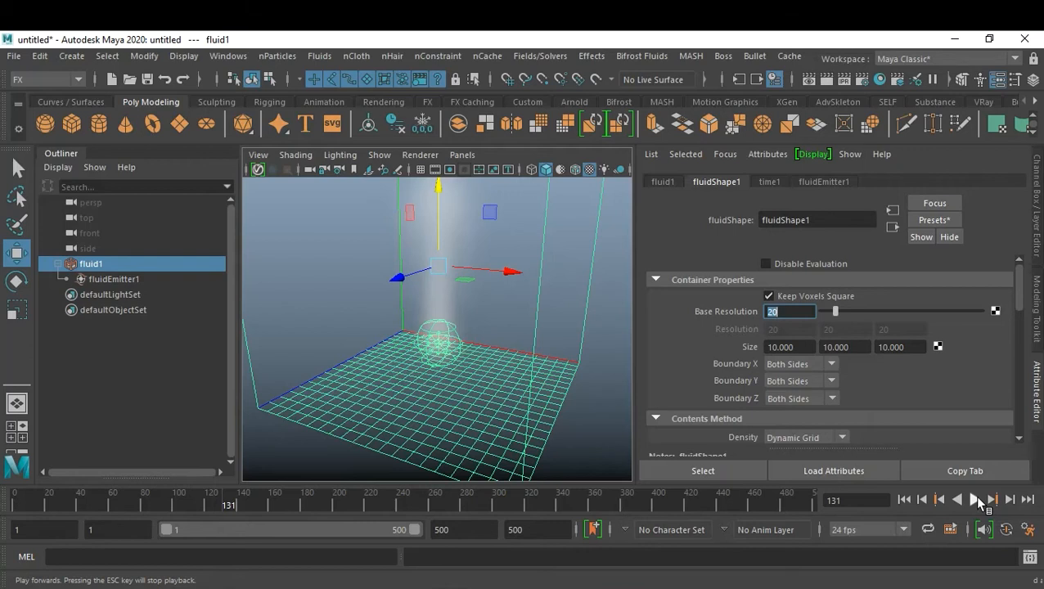
{"action": "left_click", "coordinate": [571, 438]}
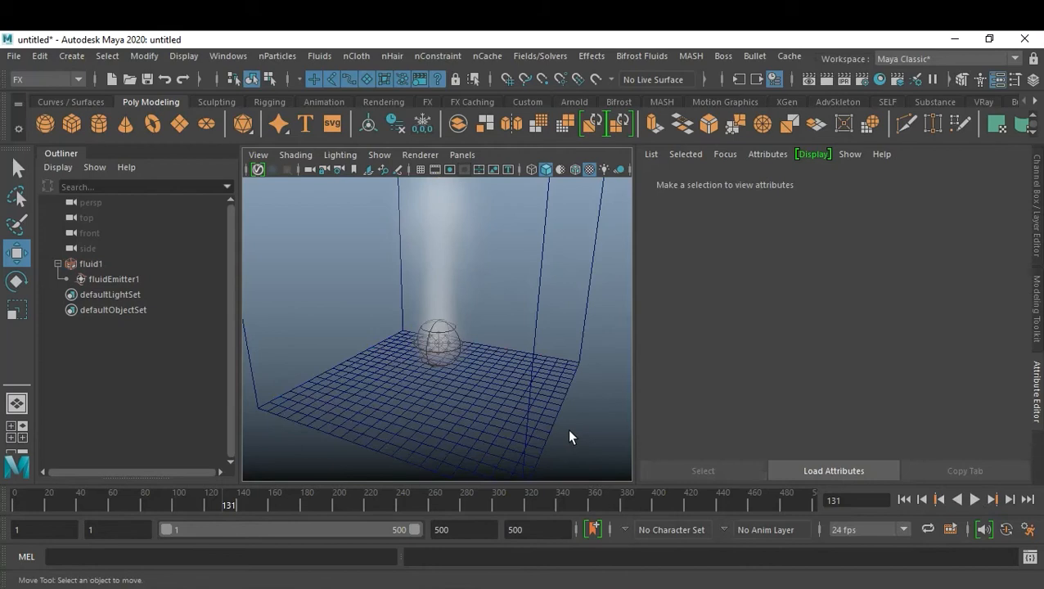
Start a new scene without saving and create a 2D fluid container at resolution 40 with an Omni emitter parented to it.
{"action": "key", "text": "ctrl+n"}
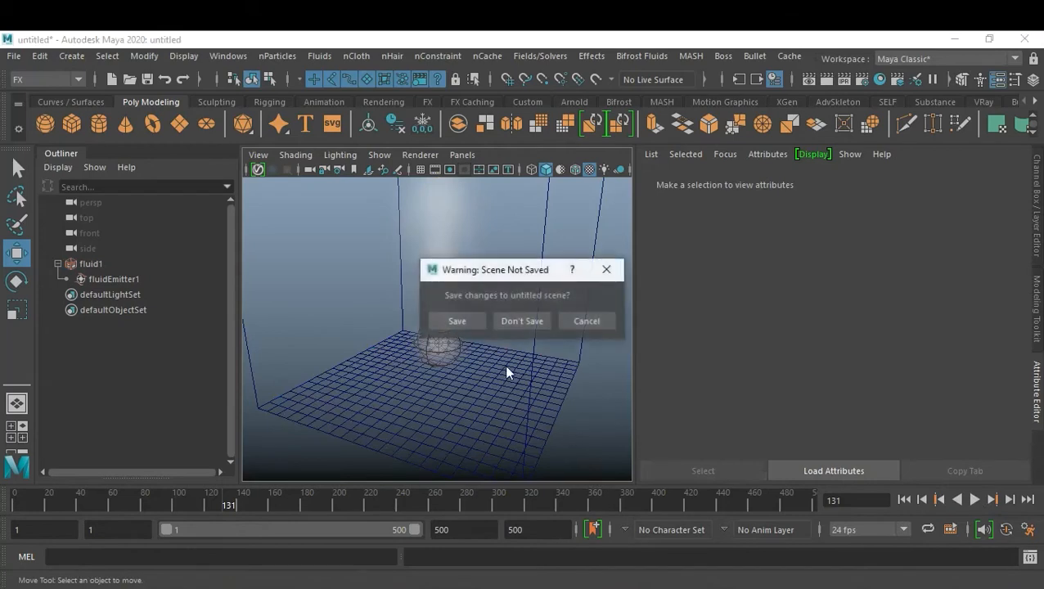
{"action": "left_click", "coordinate": [528, 318]}
{"action": "left_click", "coordinate": [320, 59]}
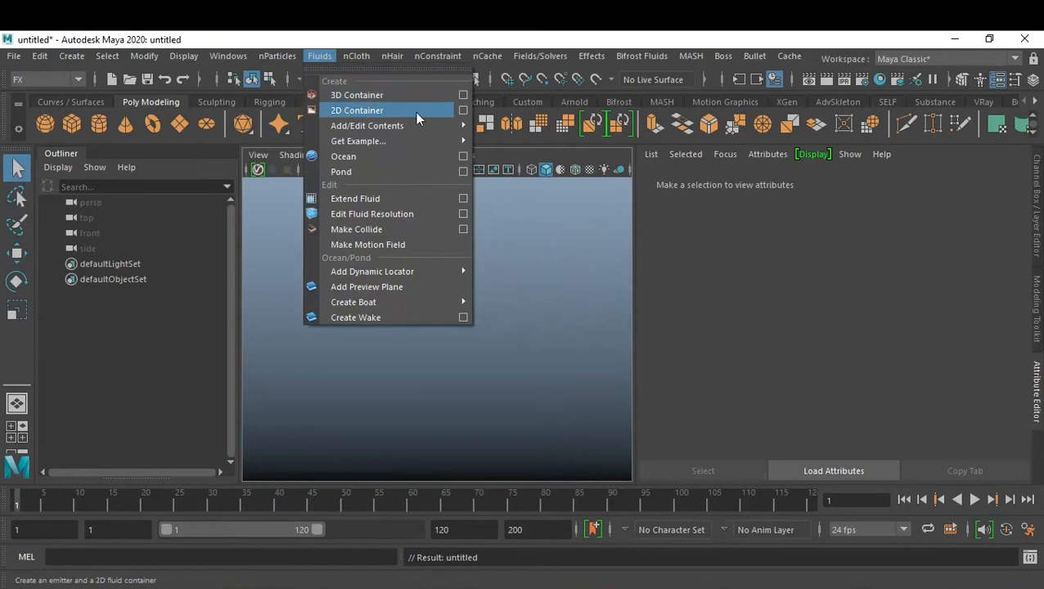
{"action": "left_click", "coordinate": [464, 112]}
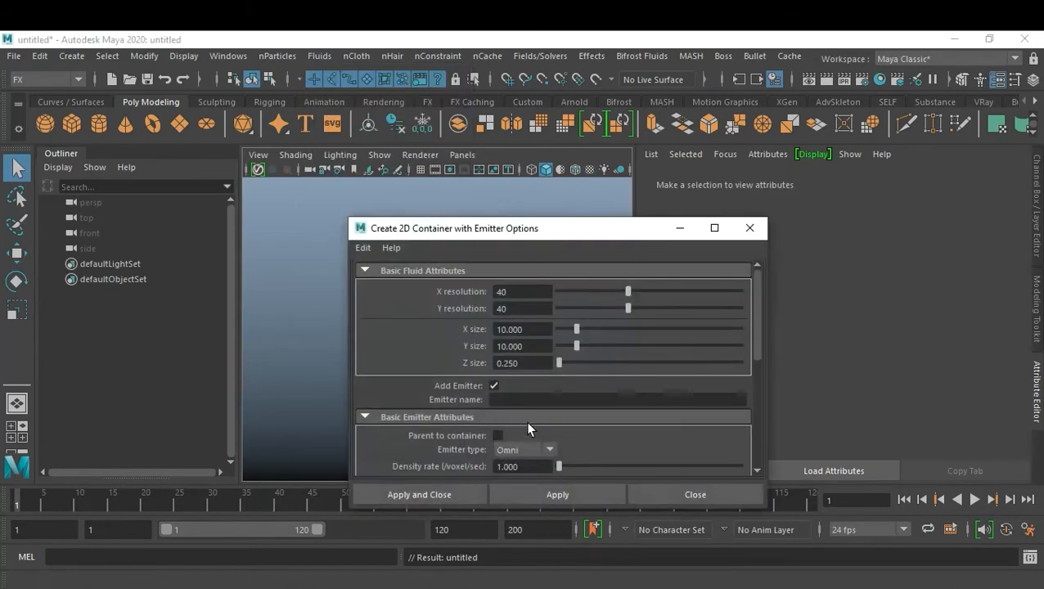
{"action": "scroll", "coordinate": [540, 419], "scroll_direction": "down", "scroll_amount": 2}
{"action": "scroll", "coordinate": [538, 415], "scroll_direction": "down", "scroll_amount": 4}
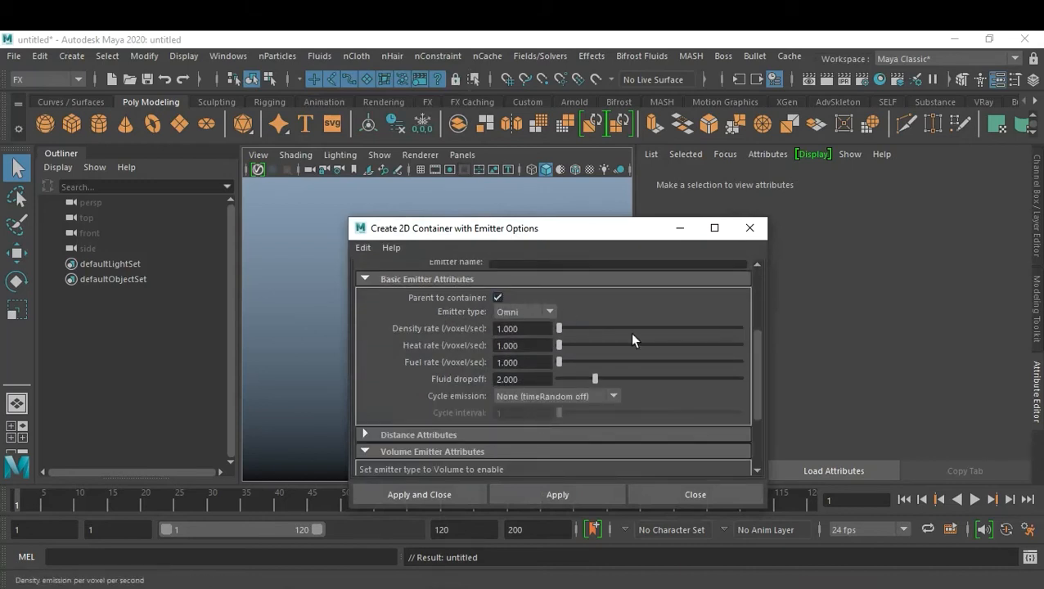
{"action": "scroll", "coordinate": [631, 334], "scroll_direction": "down", "scroll_amount": 5}
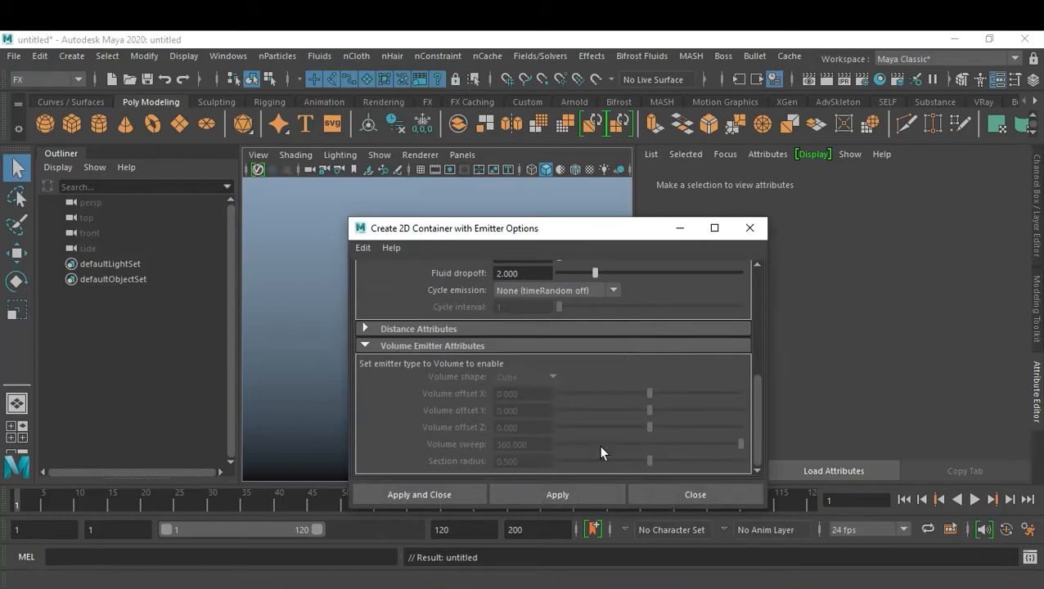
{"action": "left_click", "coordinate": [433, 496]}
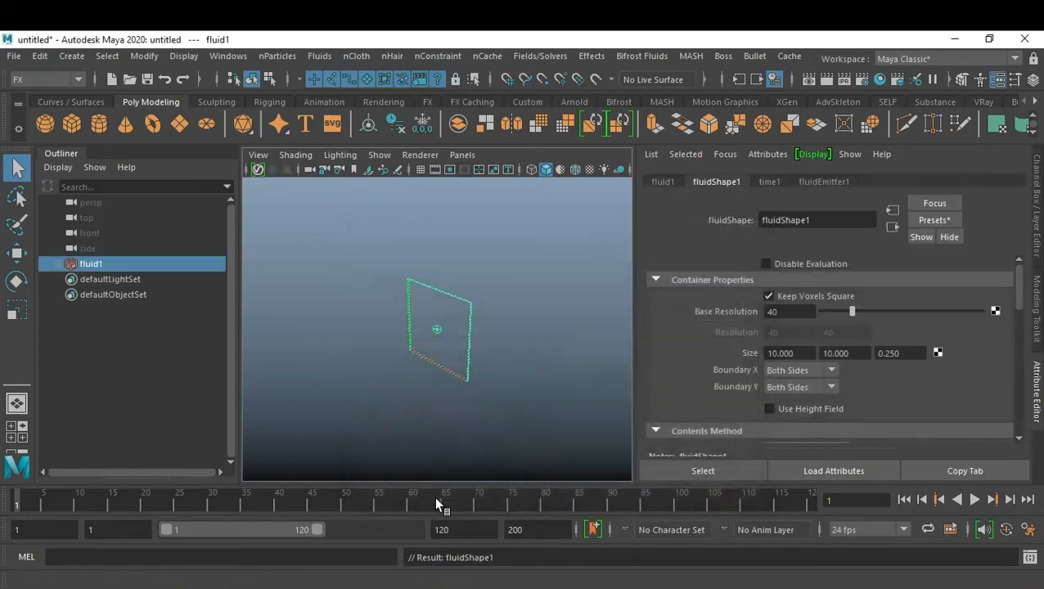
Move the 2D container's emitter down near the lower edge, to about -3.572 in Y.
{"action": "left_click", "coordinate": [485, 420]}
{"action": "left_click_drag", "start_coordinate": [486, 418], "coordinate": [405, 383], "text": "alt"}
{"action": "right_click_drag", "start_coordinate": [406, 383], "coordinate": [452, 420], "text": "alt"}
{"action": "left_click_drag", "start_coordinate": [451, 421], "coordinate": [473, 407], "text": "alt"}
{"action": "left_click", "coordinate": [456, 358]}
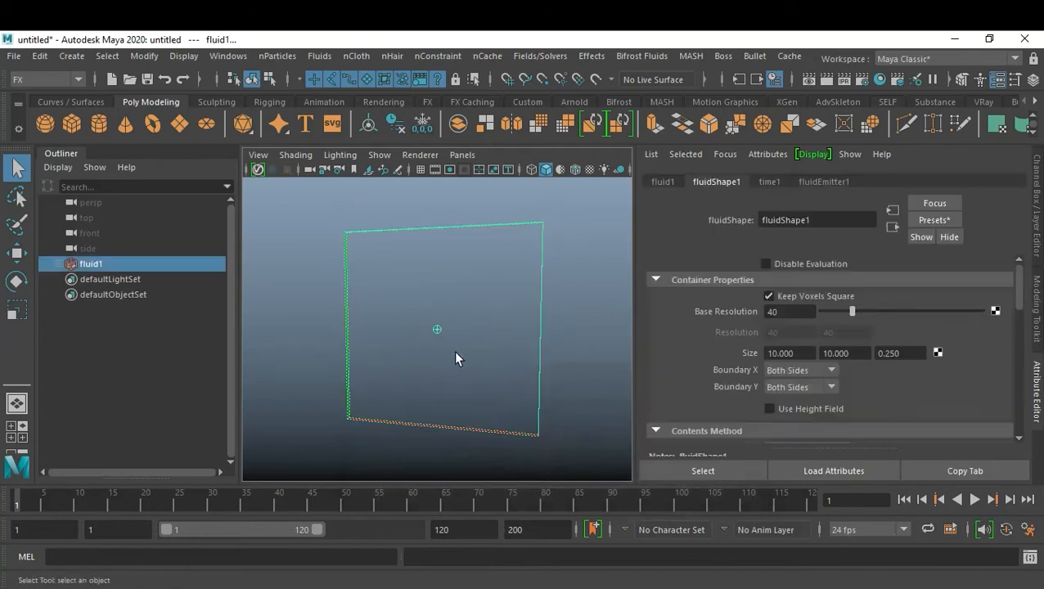
{"action": "left_click", "coordinate": [431, 342]}
{"action": "left_click", "coordinate": [435, 331]}
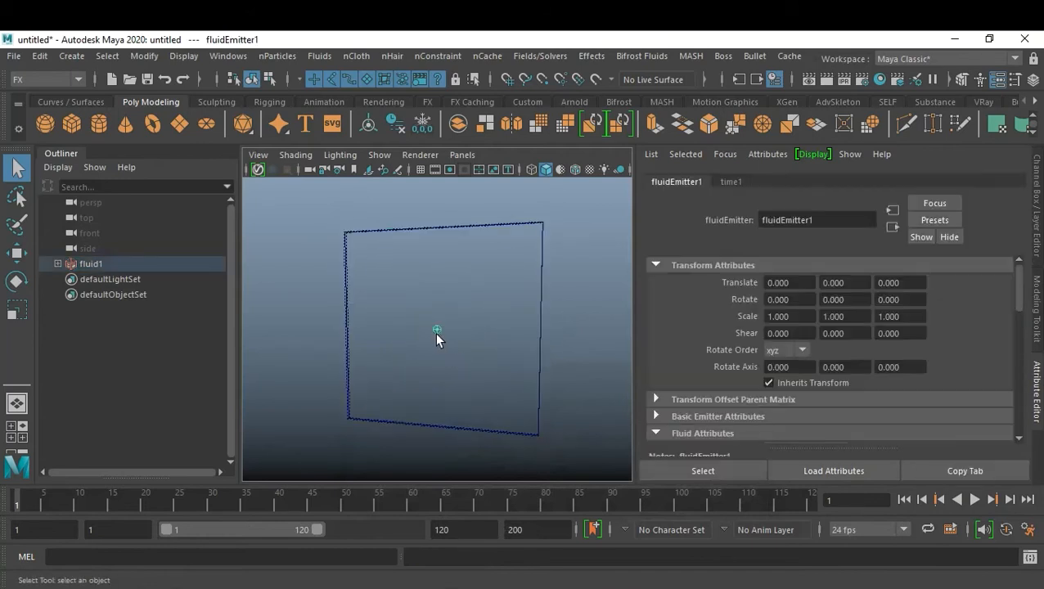
{"action": "key", "text": "w"}
{"action": "left_click_drag", "start_coordinate": [437, 259], "coordinate": [438, 328]}
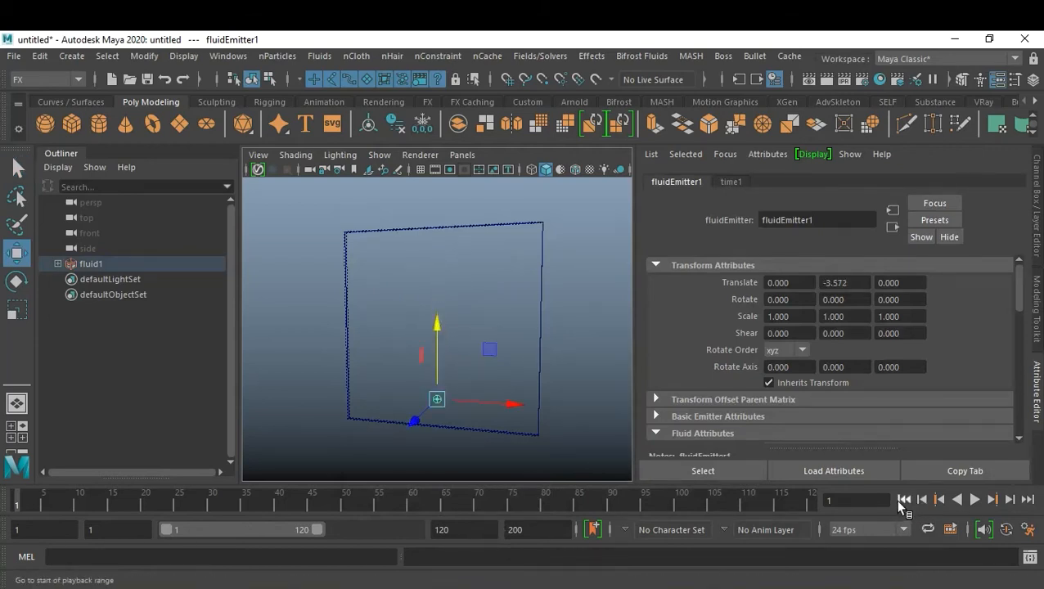
Play the 2D container's smoke simulation, stop it at frame 87, view the smoke up close and clear the selection.
{"action": "left_click", "coordinate": [974, 500]}
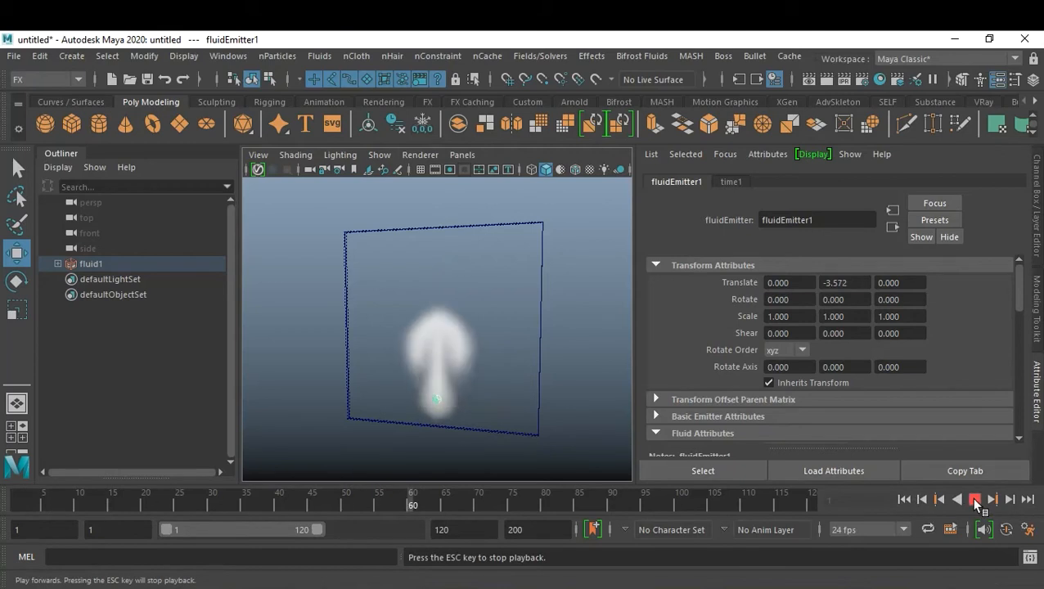
{"action": "left_click", "coordinate": [975, 499]}
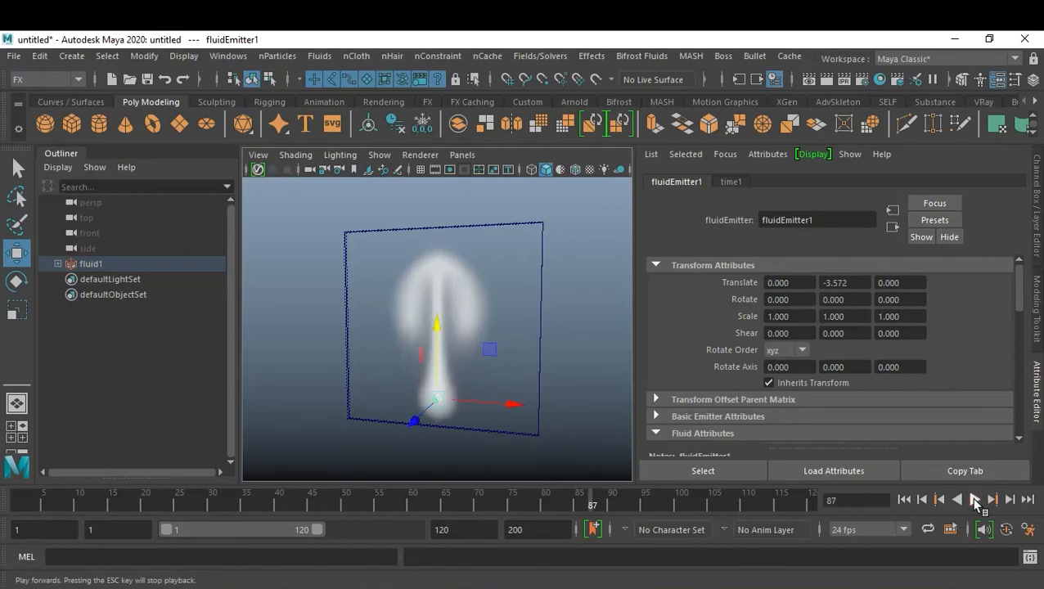
{"action": "left_click_drag", "start_coordinate": [534, 372], "coordinate": [554, 412], "text": "alt"}
{"action": "left_click_drag", "start_coordinate": [550, 409], "coordinate": [523, 405], "text": "alt"}
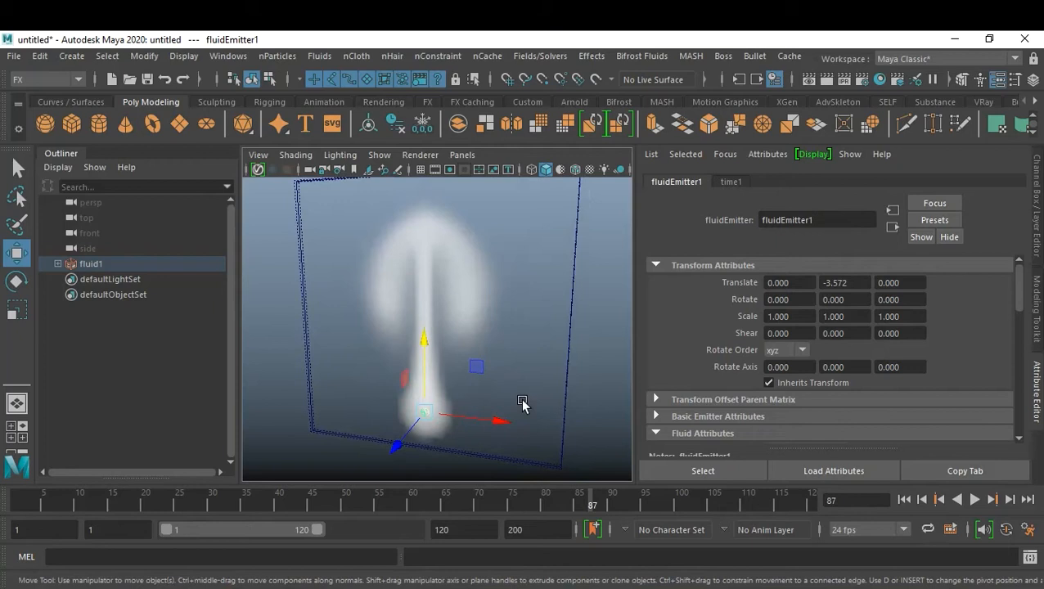
{"action": "left_click", "coordinate": [593, 433]}
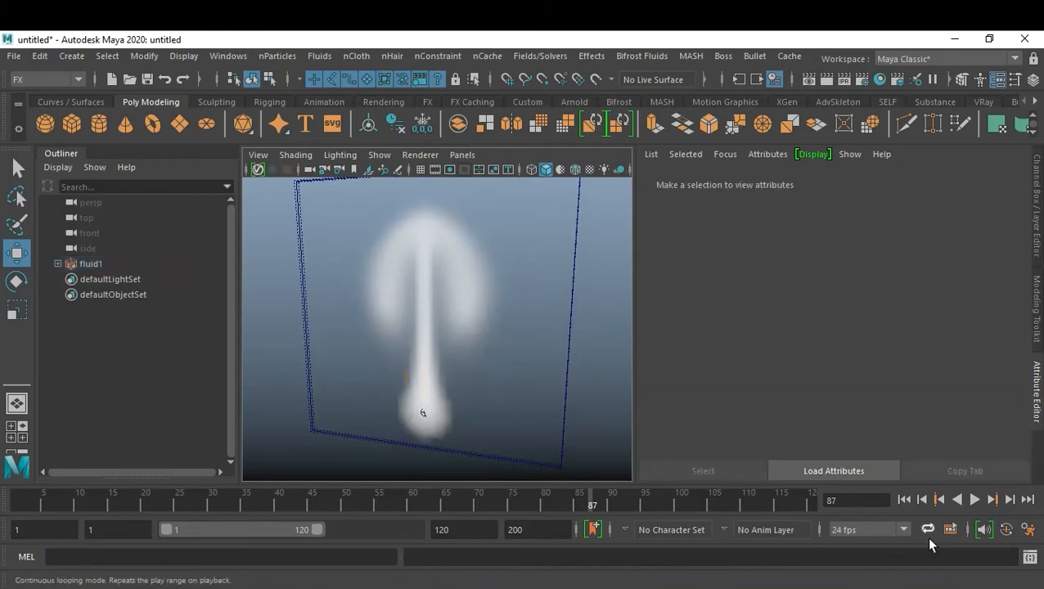
Return to the first frame, delete the emitter from the 2D fluid container and leave nothing selected.
{"action": "left_click", "coordinate": [909, 501]}
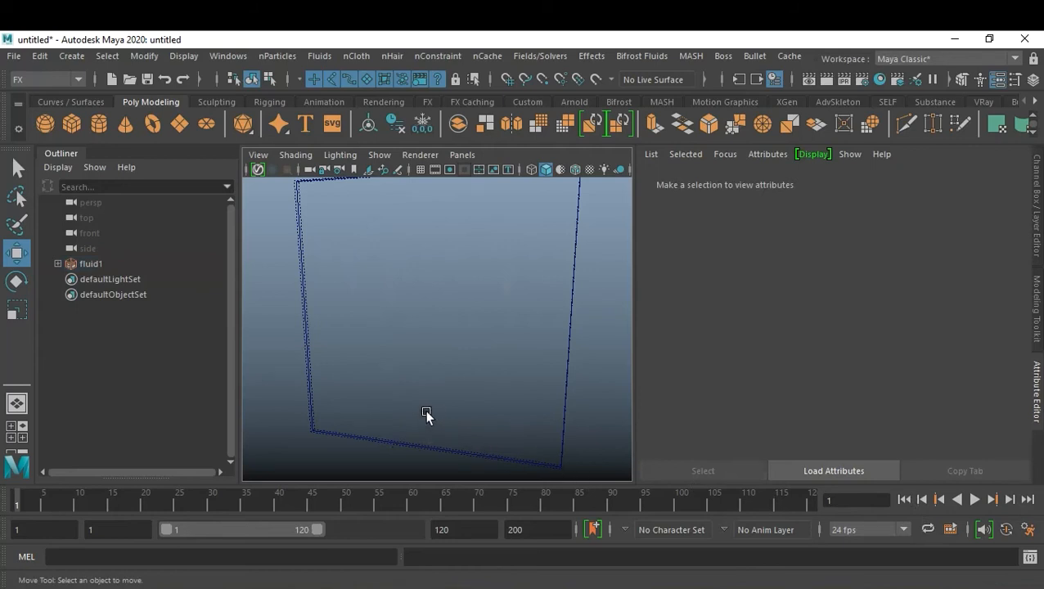
{"action": "left_click", "coordinate": [424, 410]}
{"action": "left_click", "coordinate": [463, 403]}
{"action": "left_click", "coordinate": [107, 263]}
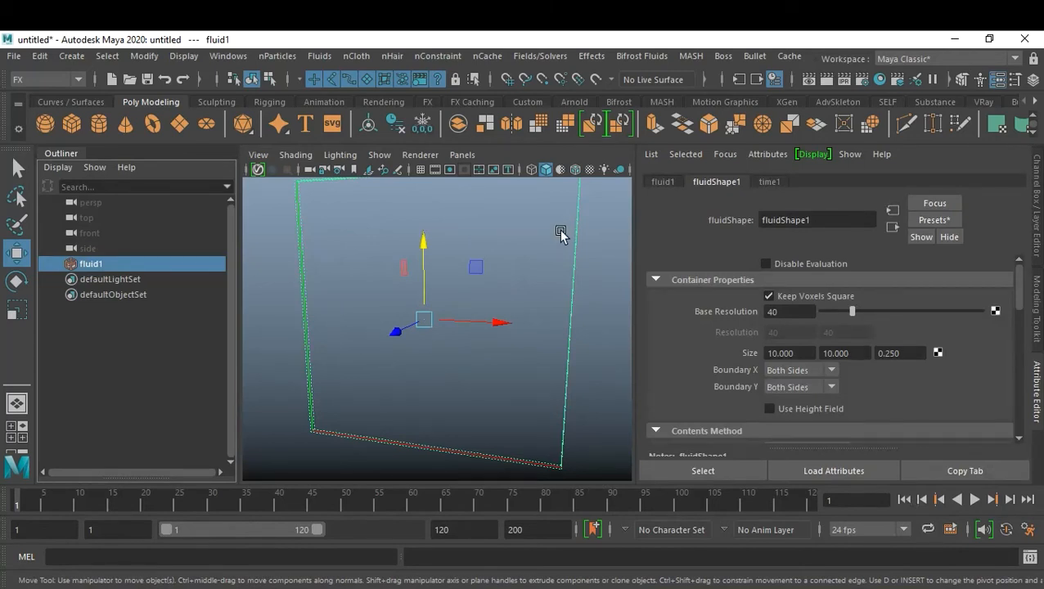
{"action": "left_click_drag", "start_coordinate": [561, 233], "coordinate": [569, 366], "text": "alt"}
{"action": "left_click", "coordinate": [572, 368]}
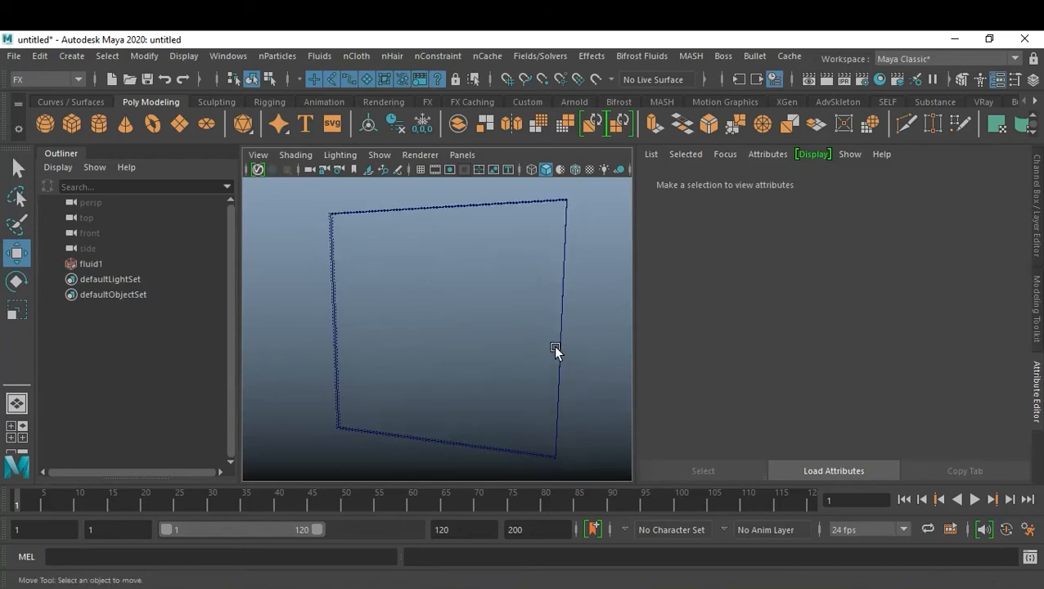
{"action": "left_click", "coordinate": [557, 351]}
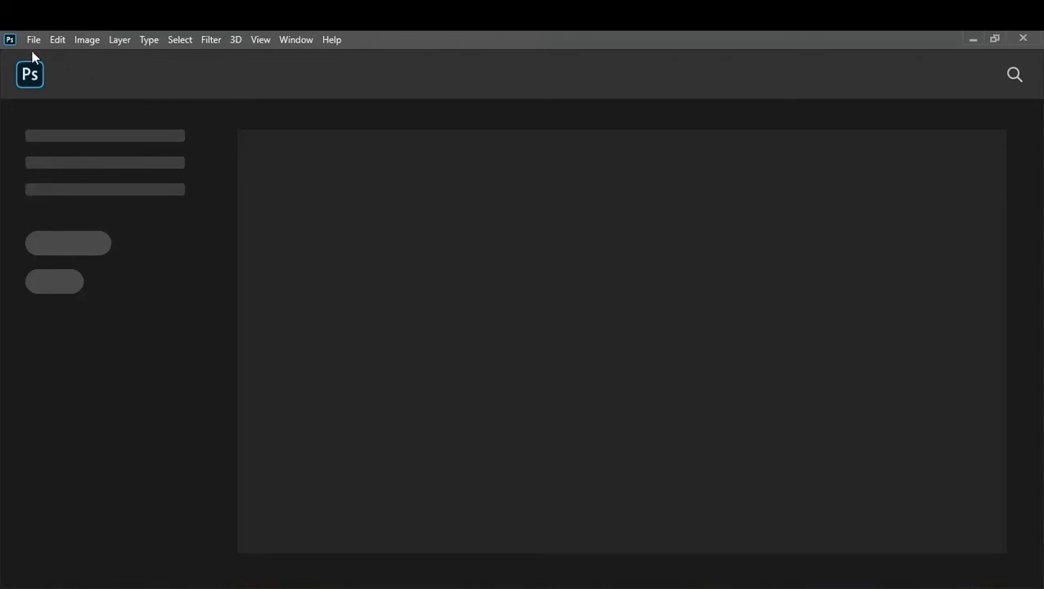
Start a new document in Photoshop and choose pixels as its size unit.
{"action": "left_click", "coordinate": [33, 42]}
{"action": "left_click", "coordinate": [57, 54]}
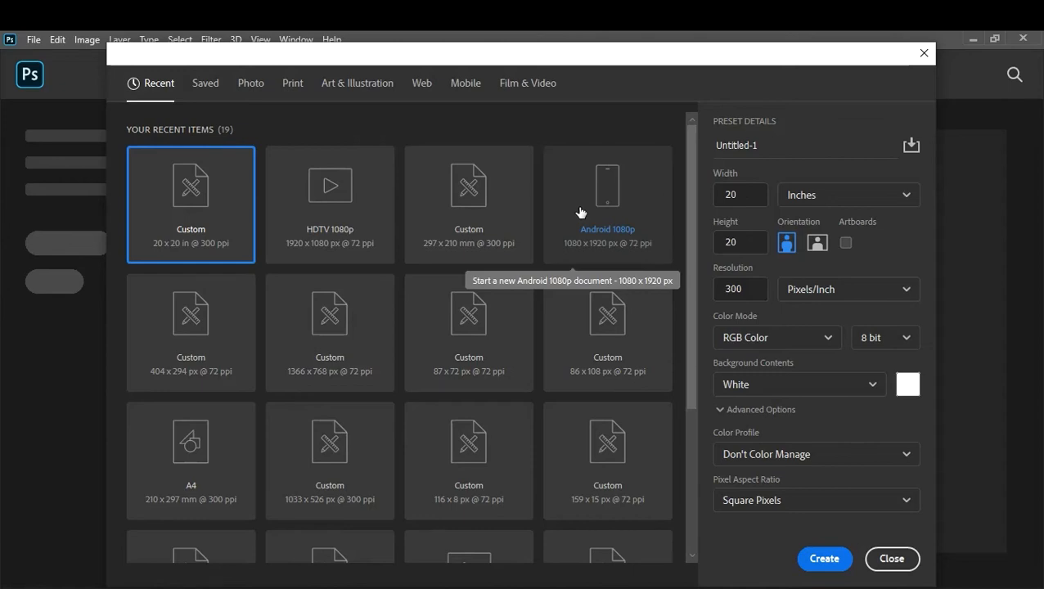
{"action": "left_click", "coordinate": [834, 197]}
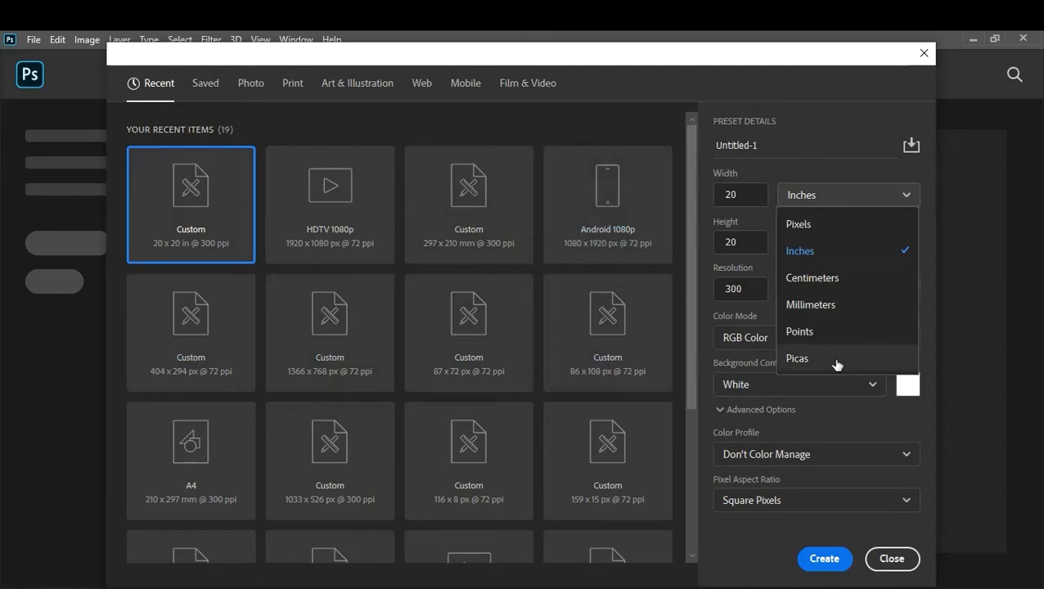
{"action": "left_click", "coordinate": [852, 235]}
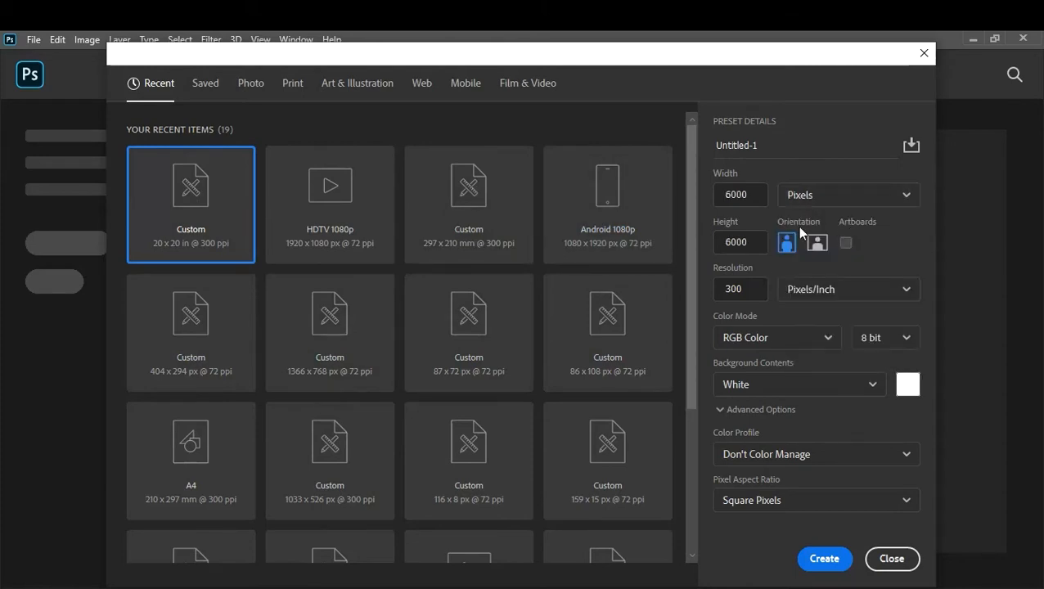
Set the new document's width and height to 1000 pixels each and create it.
{"action": "left_click", "coordinate": [763, 195]}
{"action": "left_click", "coordinate": [760, 199]}
{"action": "double_click", "coordinate": [759, 199]}
{"action": "type", "text": "1000"}
{"action": "left_click", "coordinate": [762, 246]}
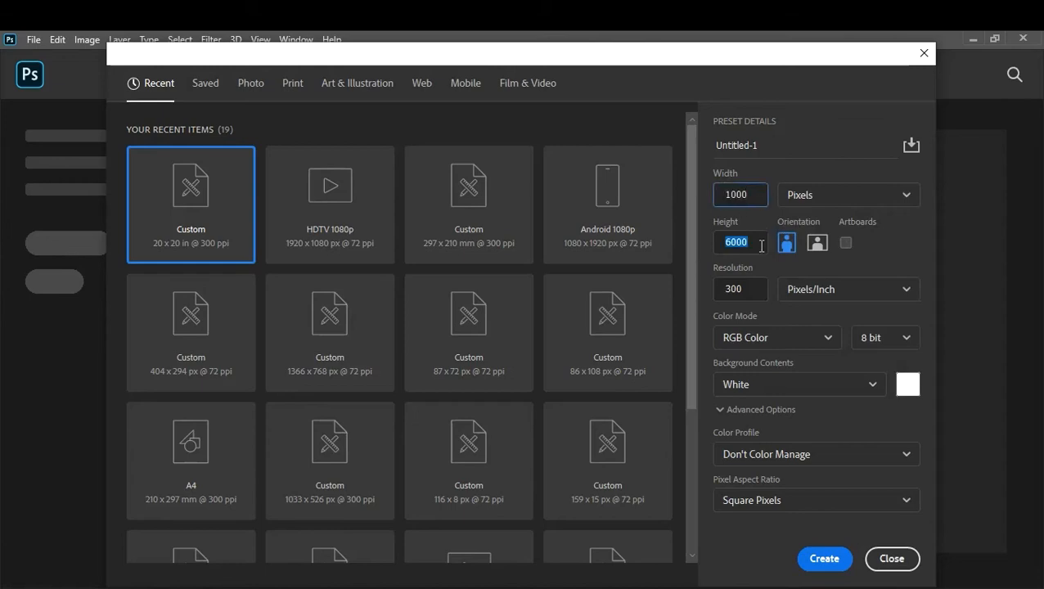
{"action": "double_click", "coordinate": [762, 246]}
{"action": "type", "text": "1000"}
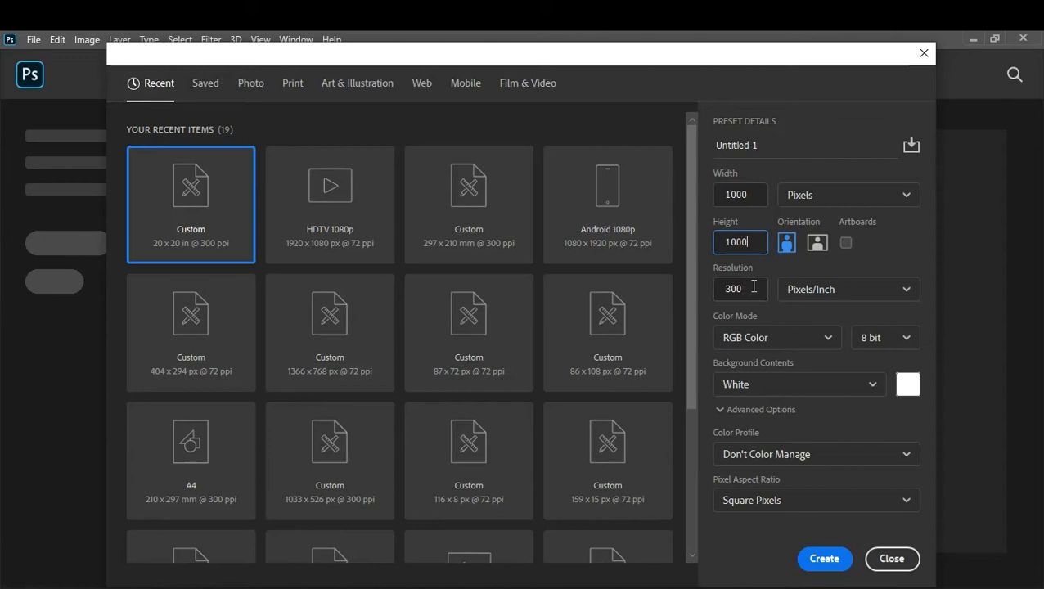
{"action": "left_click", "coordinate": [822, 564]}
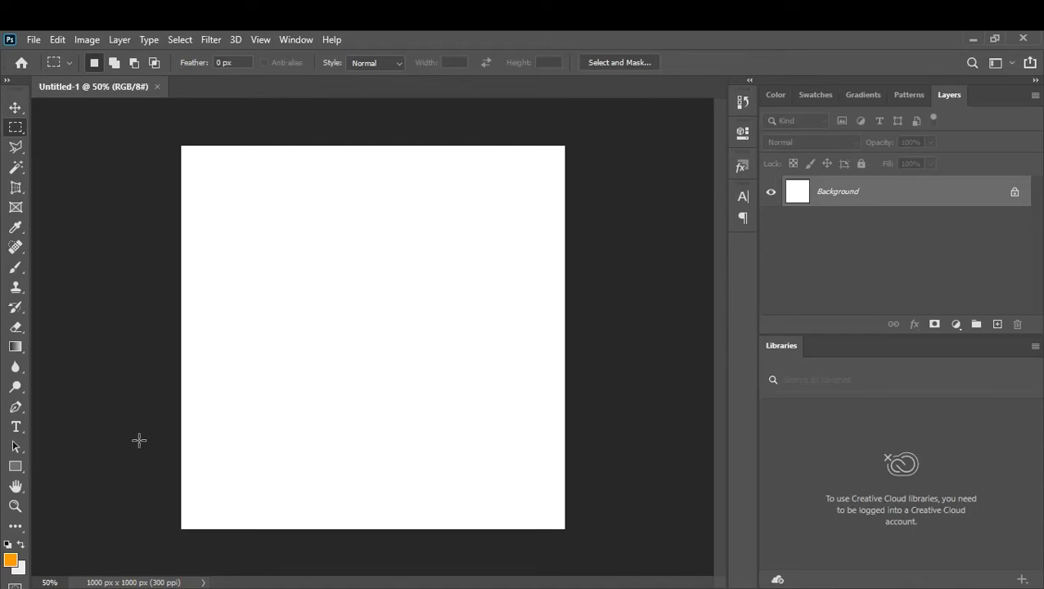
Draw the leaping deer custom shape from the Wild Animals group, about 386 by 568 px, in the lower half of the canvas.
{"action": "left_click", "coordinate": [17, 470]}
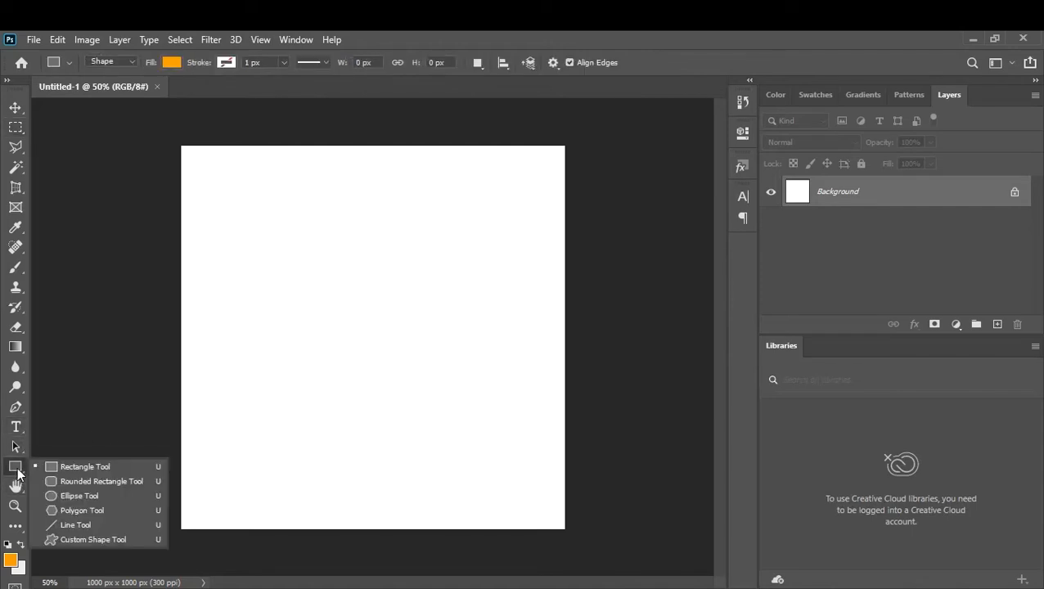
{"action": "left_click", "coordinate": [84, 539]}
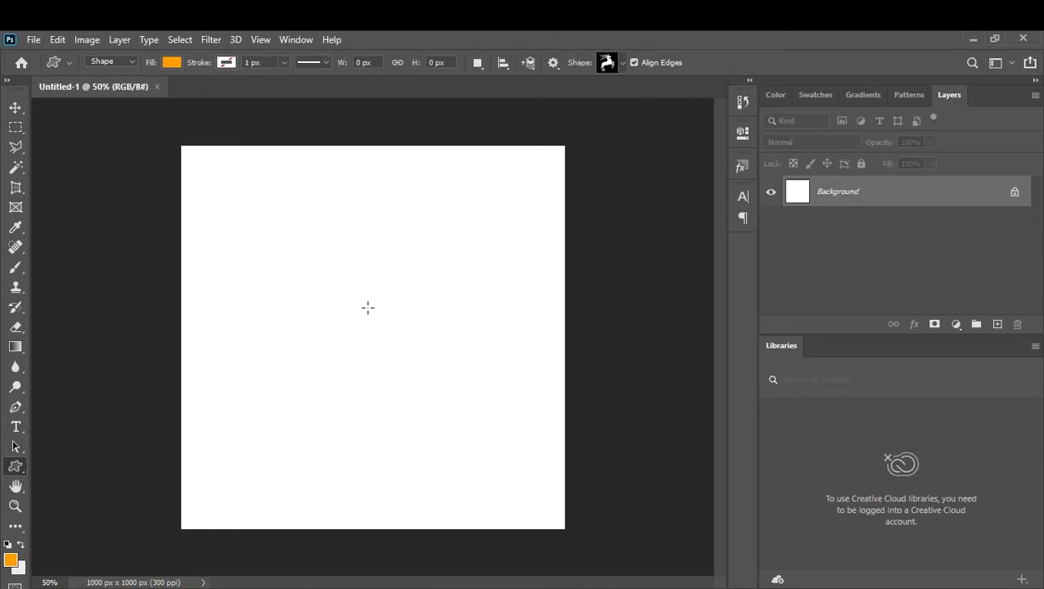
{"action": "left_click", "coordinate": [622, 66]}
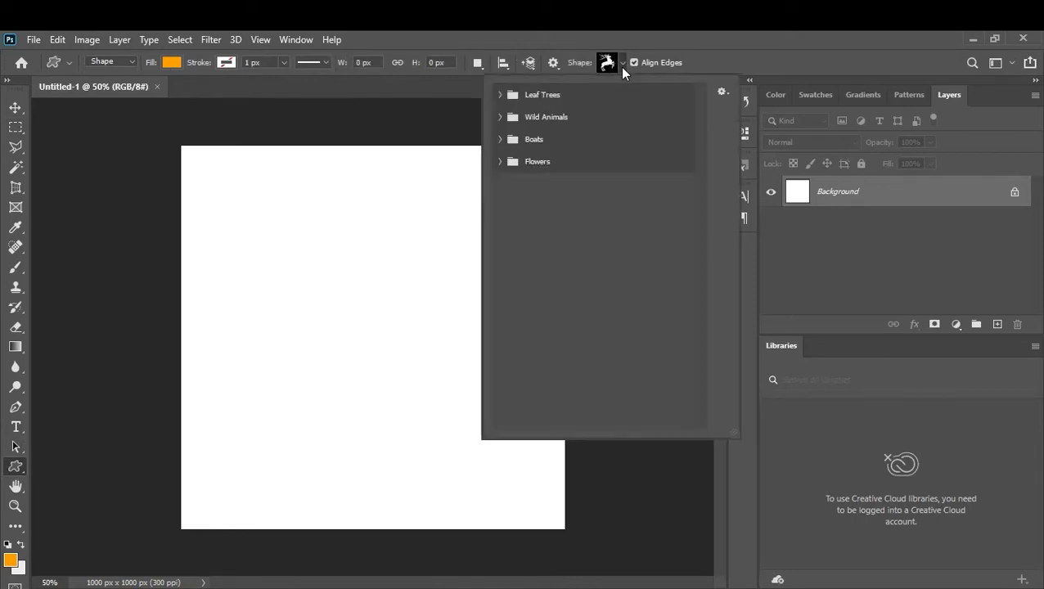
{"action": "left_click", "coordinate": [500, 119]}
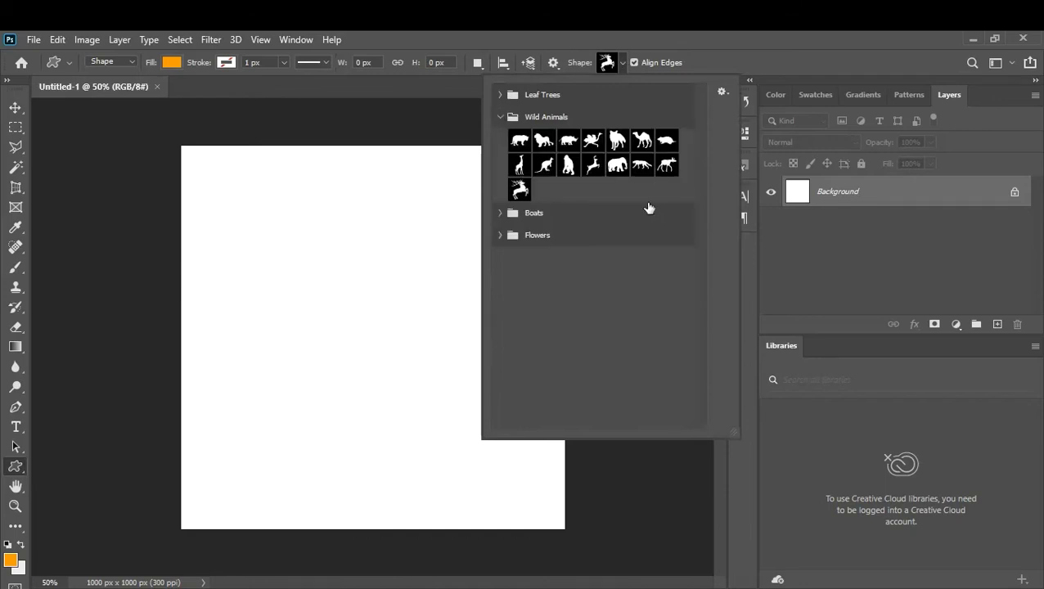
{"action": "left_click", "coordinate": [591, 168]}
{"action": "left_click", "coordinate": [779, 46]}
{"action": "left_click_drag", "start_coordinate": [254, 288], "coordinate": [487, 515]}
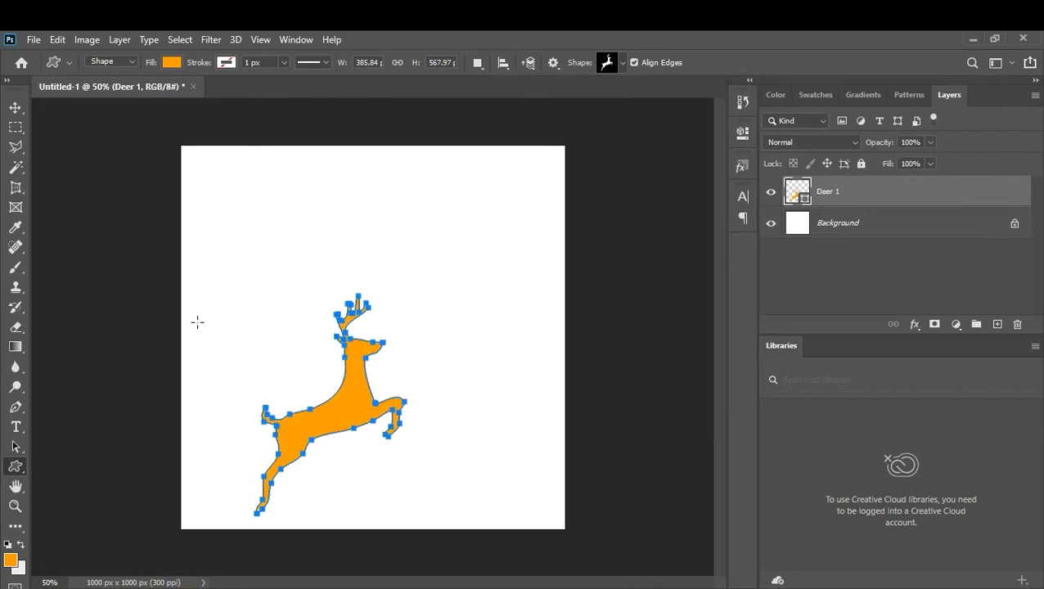
Move the deer shape to the middle of the canvas and hide the Background layer.
{"action": "left_click", "coordinate": [15, 107]}
{"action": "left_click_drag", "start_coordinate": [341, 429], "coordinate": [378, 361]}
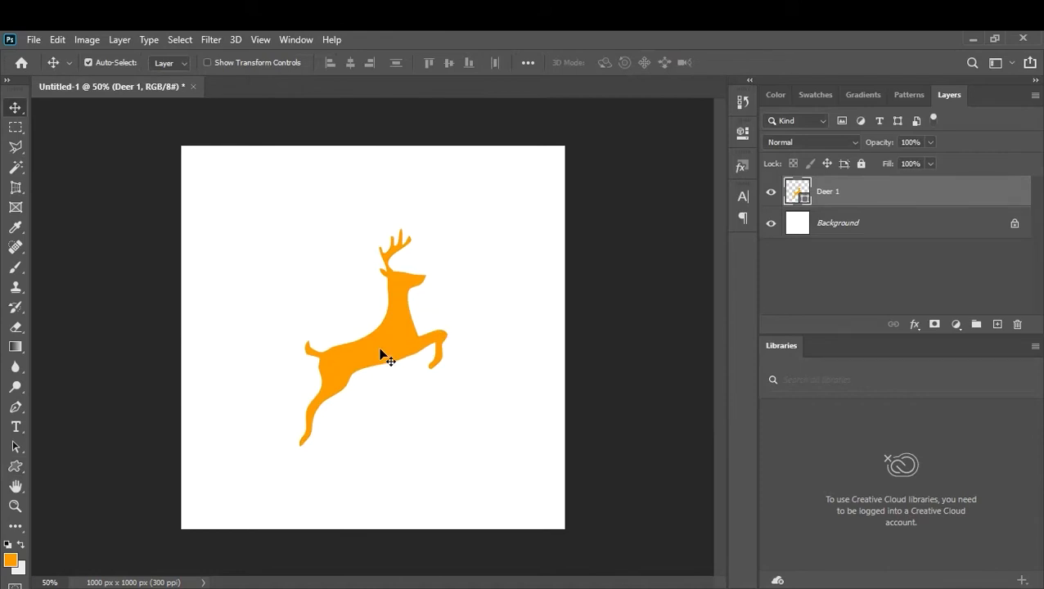
{"action": "left_click_drag", "start_coordinate": [380, 350], "coordinate": [377, 351]}
{"action": "left_click", "coordinate": [771, 224]}
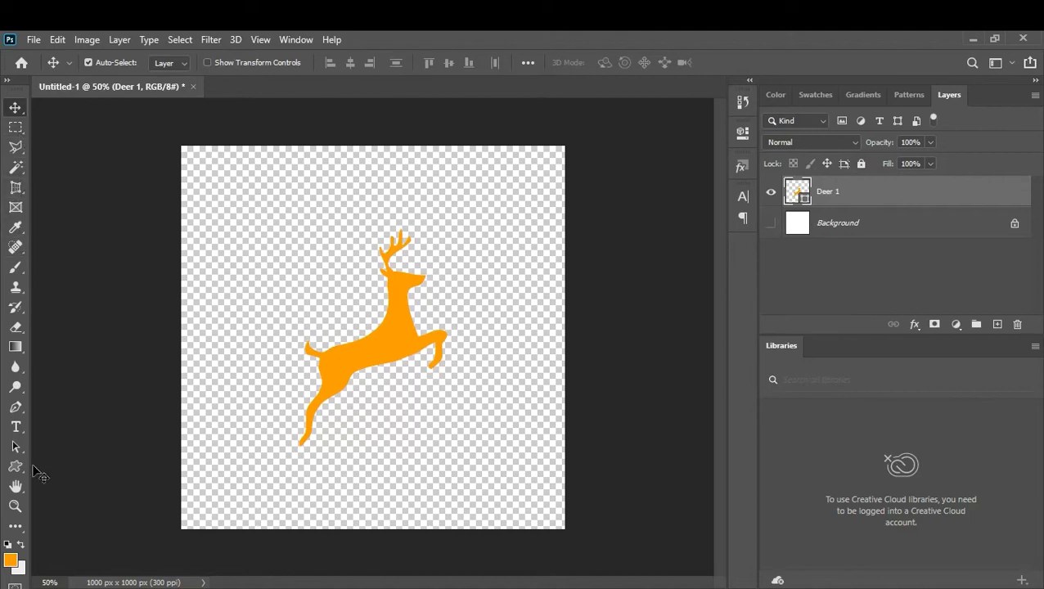
Look through the Flowers and Boats groups of custom shapes without choosing another shape.
{"action": "left_click_drag", "start_coordinate": [16, 466], "coordinate": [86, 538]}
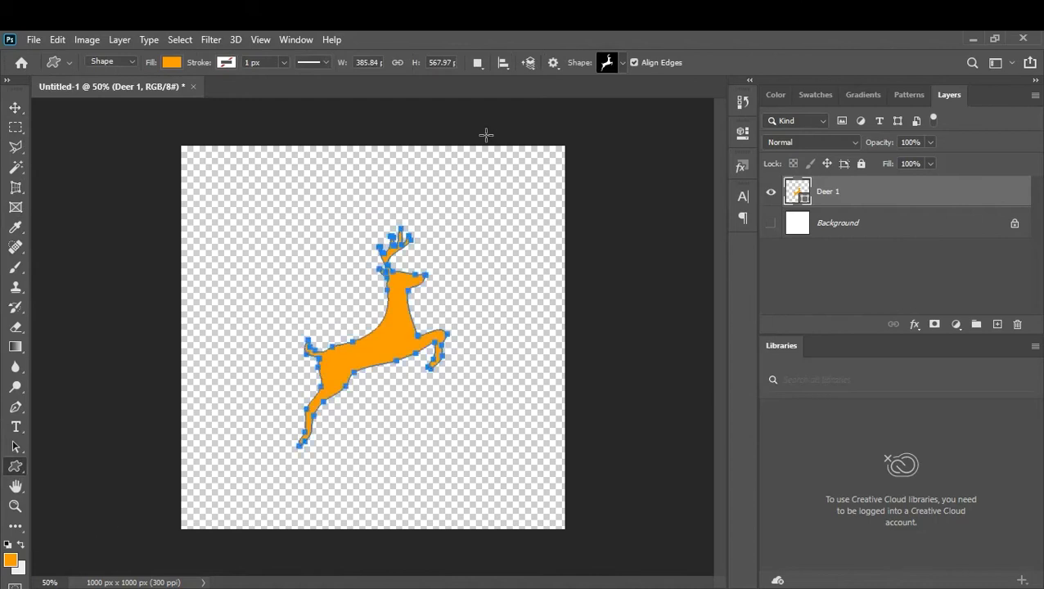
{"action": "left_click", "coordinate": [621, 66]}
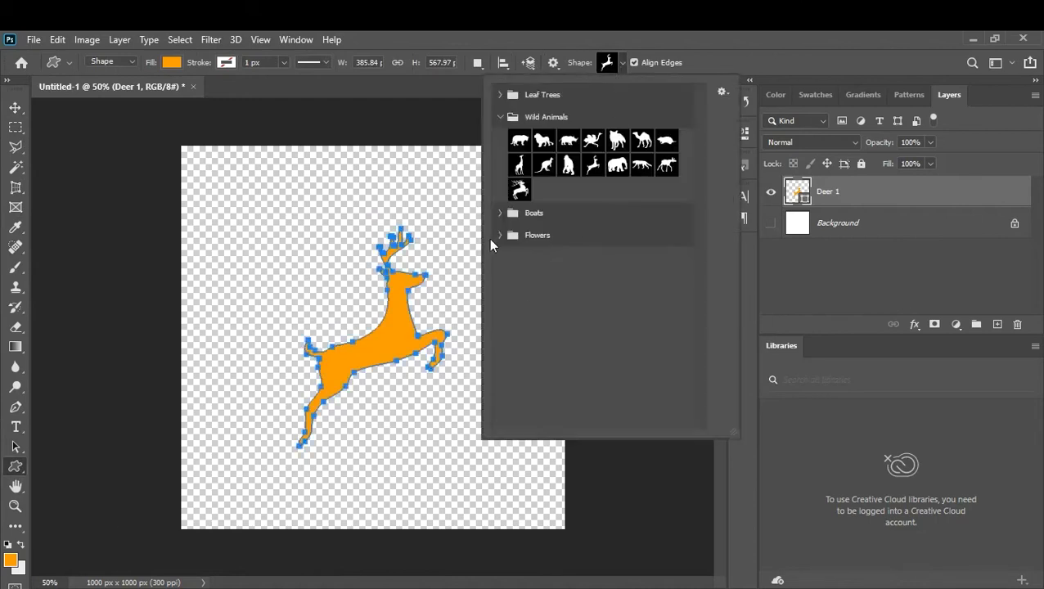
{"action": "left_click", "coordinate": [499, 236]}
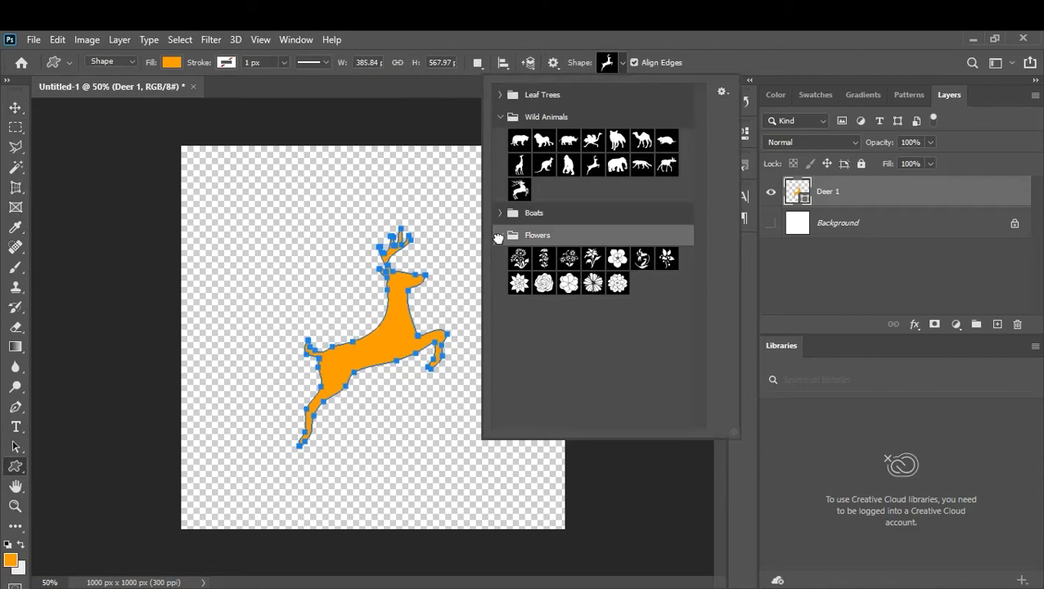
{"action": "left_click", "coordinate": [499, 212]}
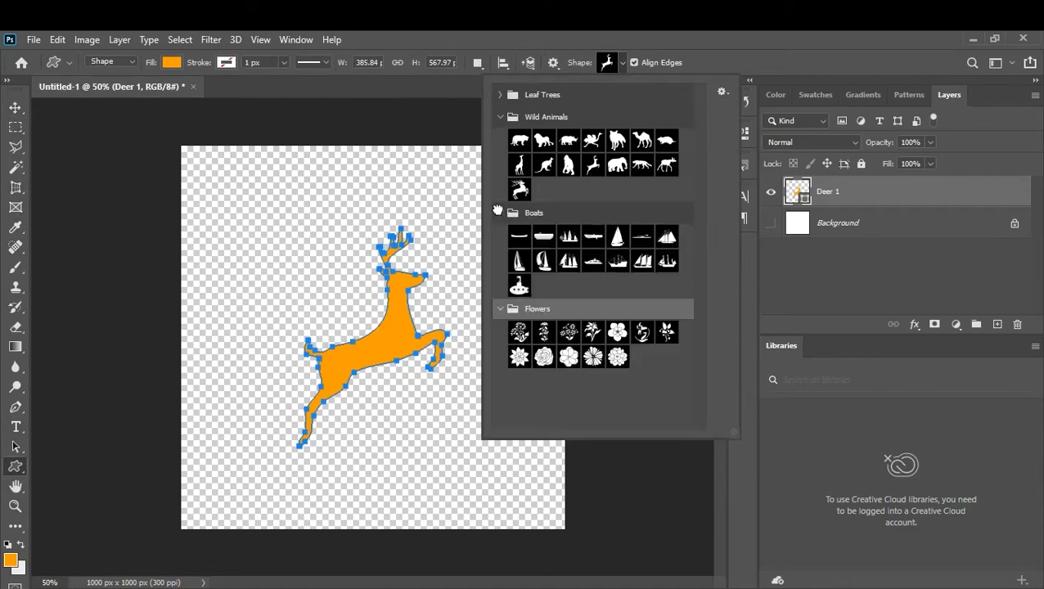
{"action": "left_click", "coordinate": [725, 59]}
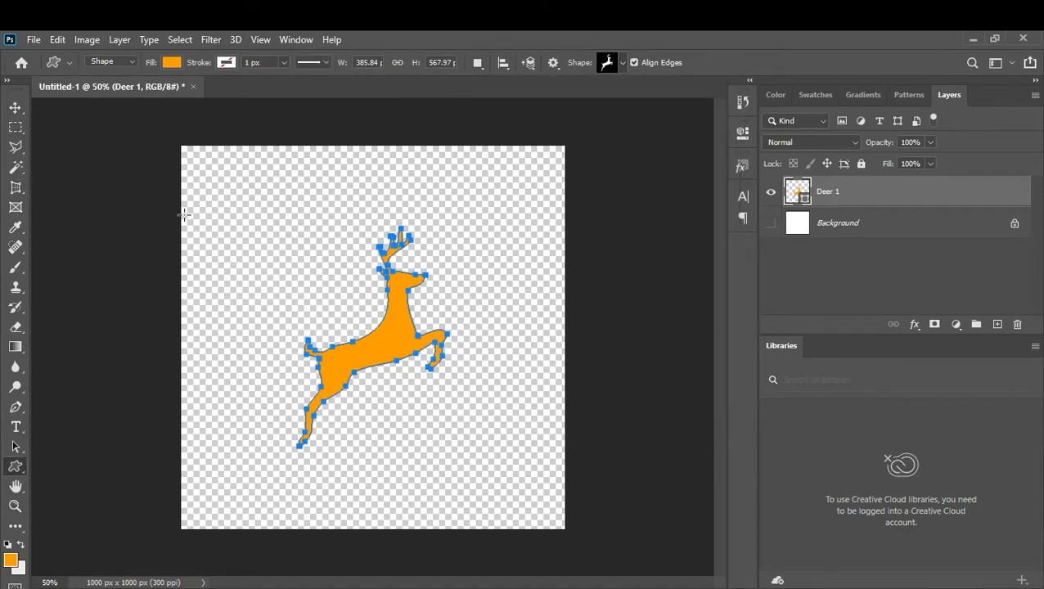
Shift the deer shape slightly to the left on the canvas.
{"action": "left_click", "coordinate": [15, 108]}
{"action": "left_click_drag", "start_coordinate": [415, 360], "coordinate": [392, 354]}
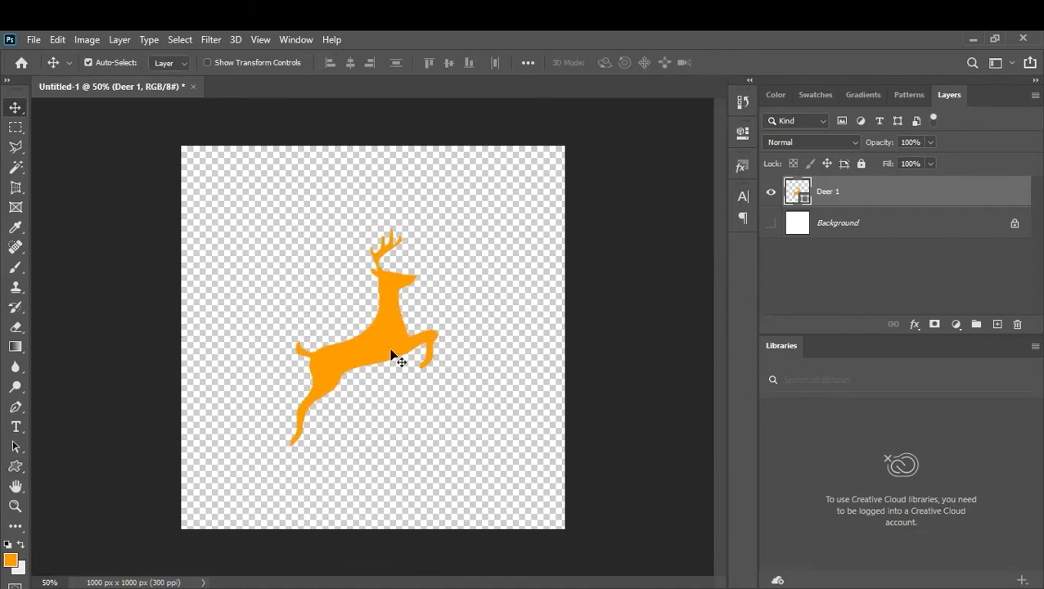
Lower the system audio volume to 52.
{"action": "left_click", "coordinate": [917, 588]}
{"action": "scroll", "coordinate": [906, 567], "scroll_direction": "down", "scroll_amount": 16}
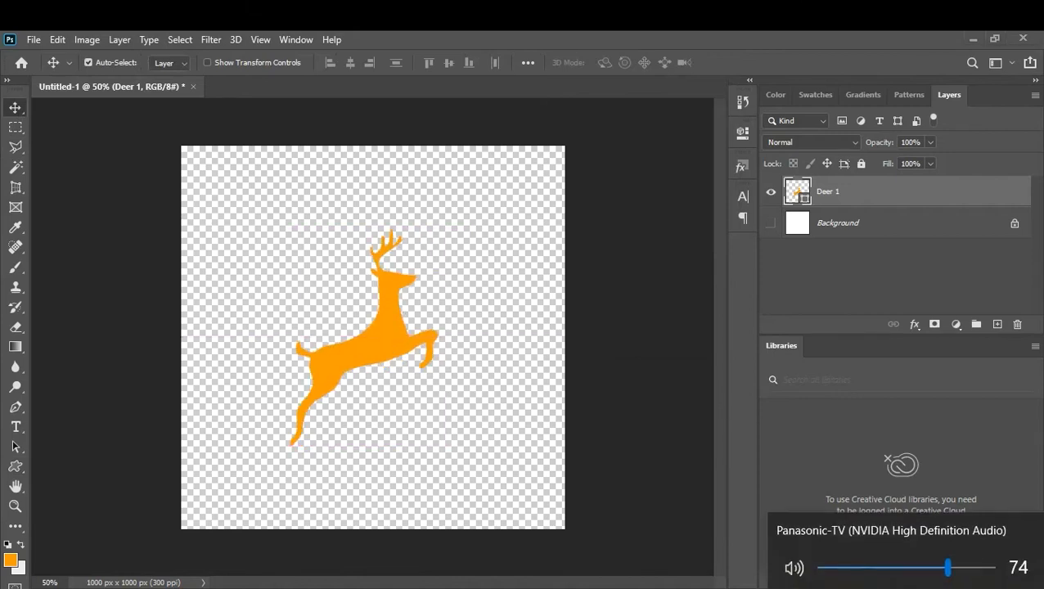
{"action": "scroll", "coordinate": [908, 567], "scroll_direction": "down", "scroll_amount": 2}
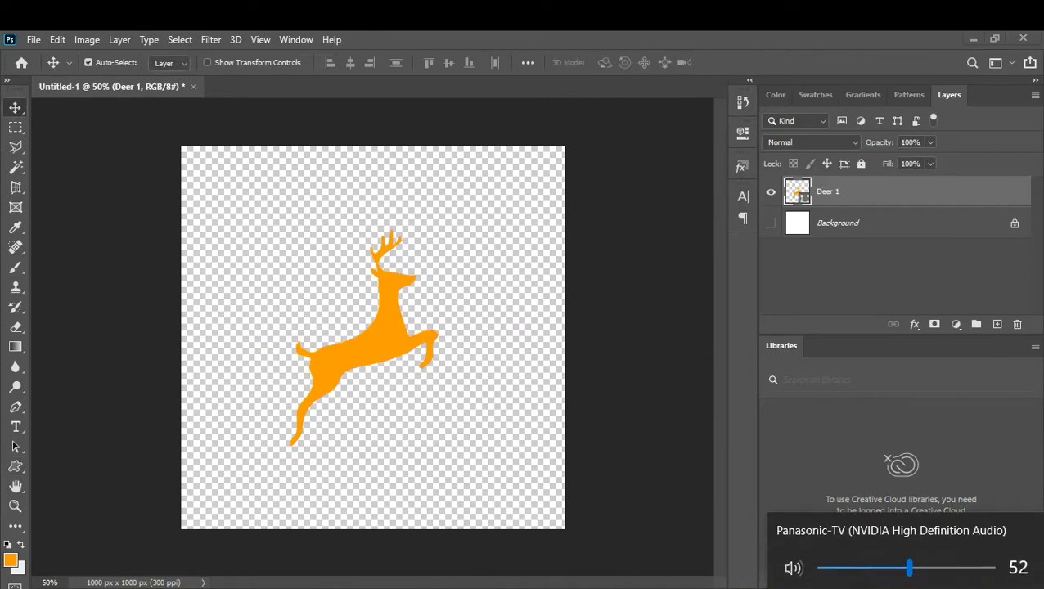
{"action": "left_click", "coordinate": [733, 58]}
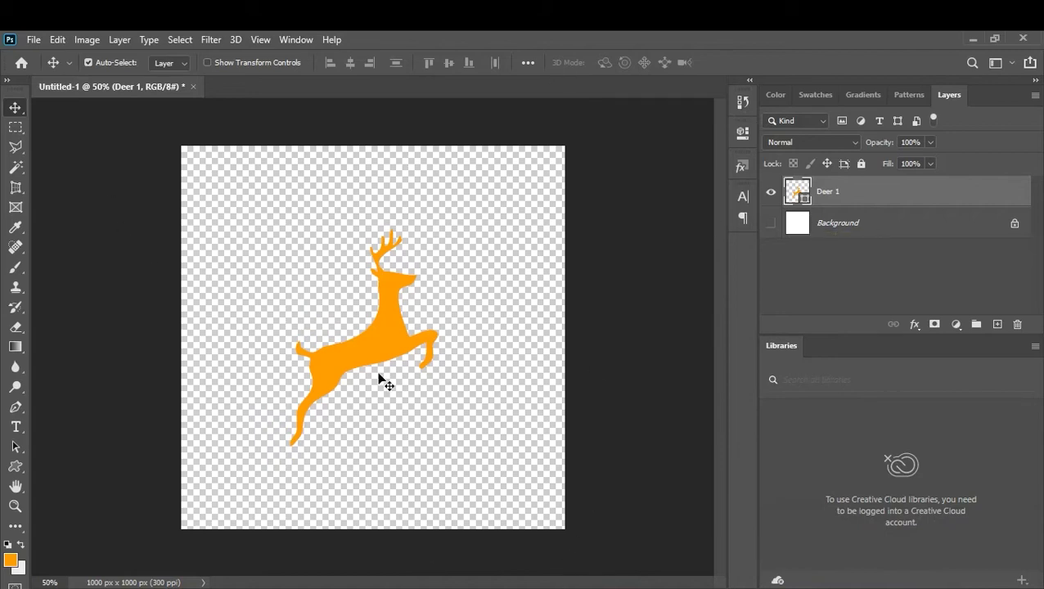
Move the deer shape down so its hind hoof sits near the bottom edge of the canvas.
{"action": "key", "text": "ctrl"}
{"action": "left_click_drag", "start_coordinate": [377, 361], "coordinate": [372, 419], "text": "ctrl"}
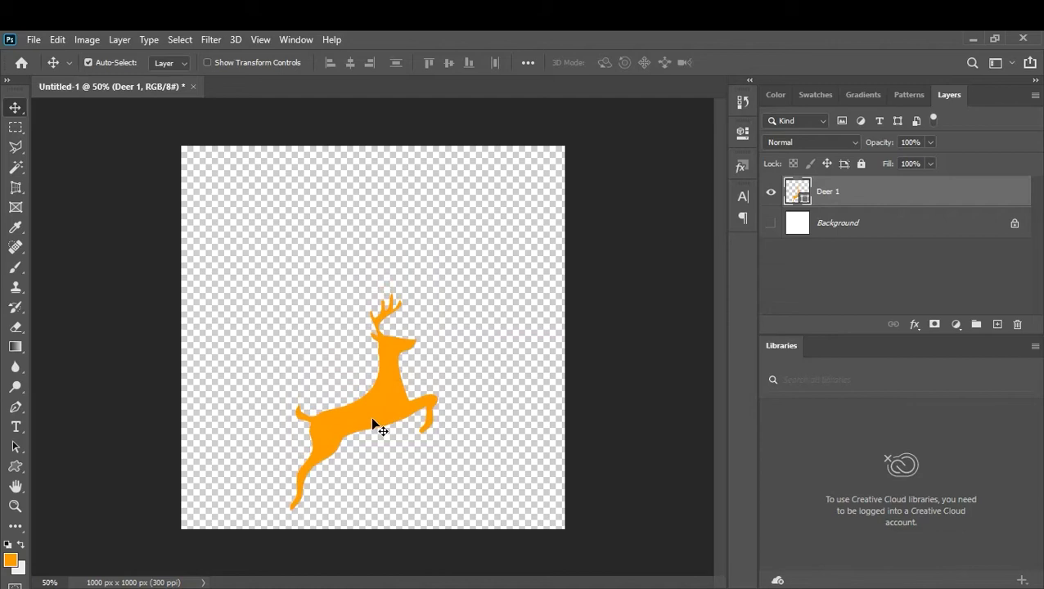
{"action": "key", "text": "ctrl"}
Start saving the deer document and create and open a new folder named 20 inside October 2021.
{"action": "key", "text": "ctrl+s"}
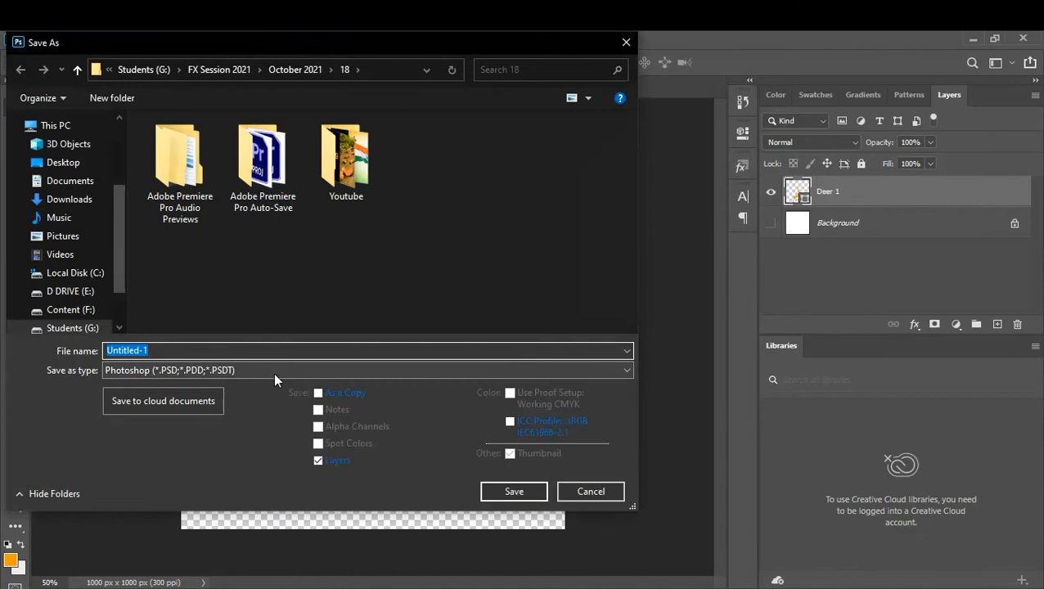
{"action": "left_click", "coordinate": [295, 71]}
{"action": "scroll", "coordinate": [244, 276], "scroll_direction": "down", "scroll_amount": 2}
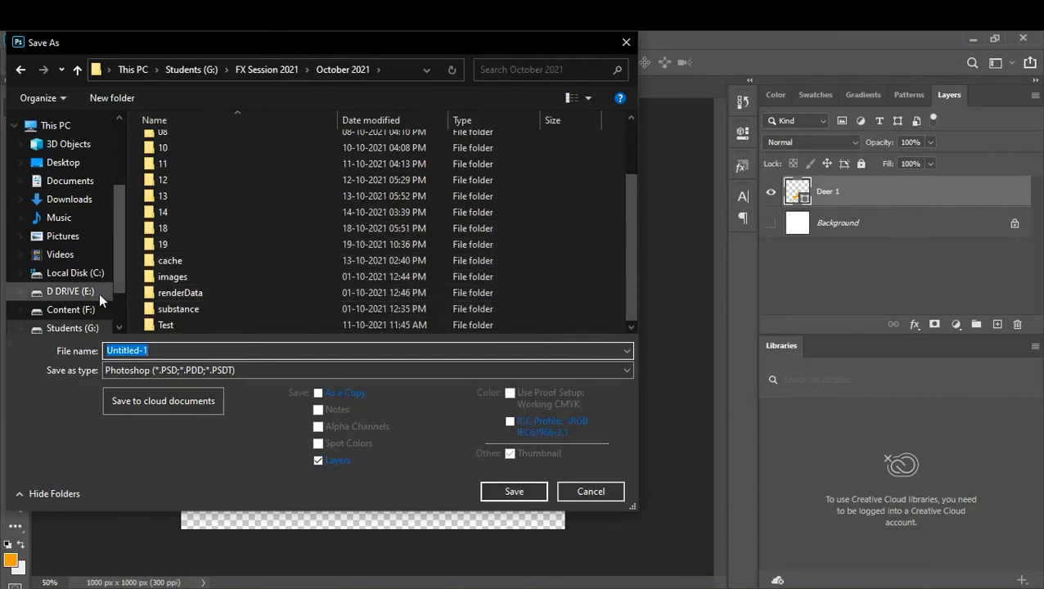
{"action": "right_click", "coordinate": [138, 298]}
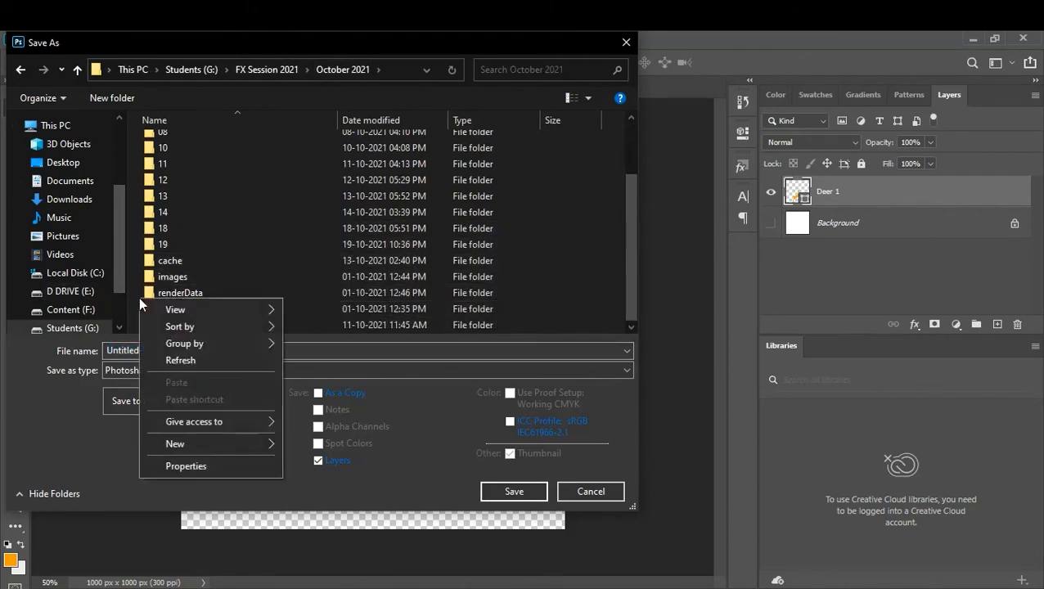
{"action": "mouse_move", "coordinate": [251, 444]}
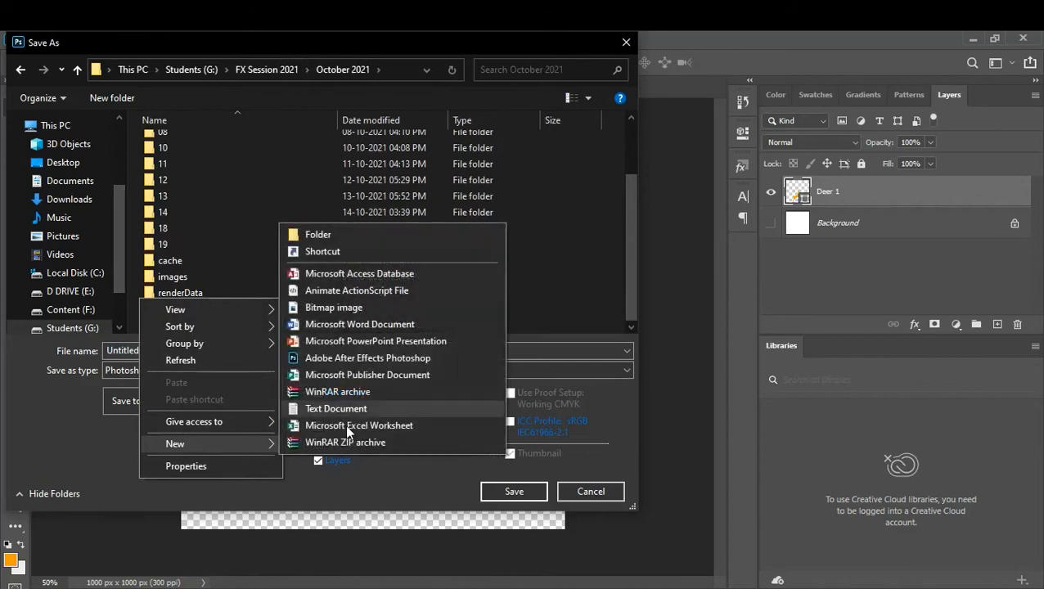
{"action": "left_click", "coordinate": [350, 237]}
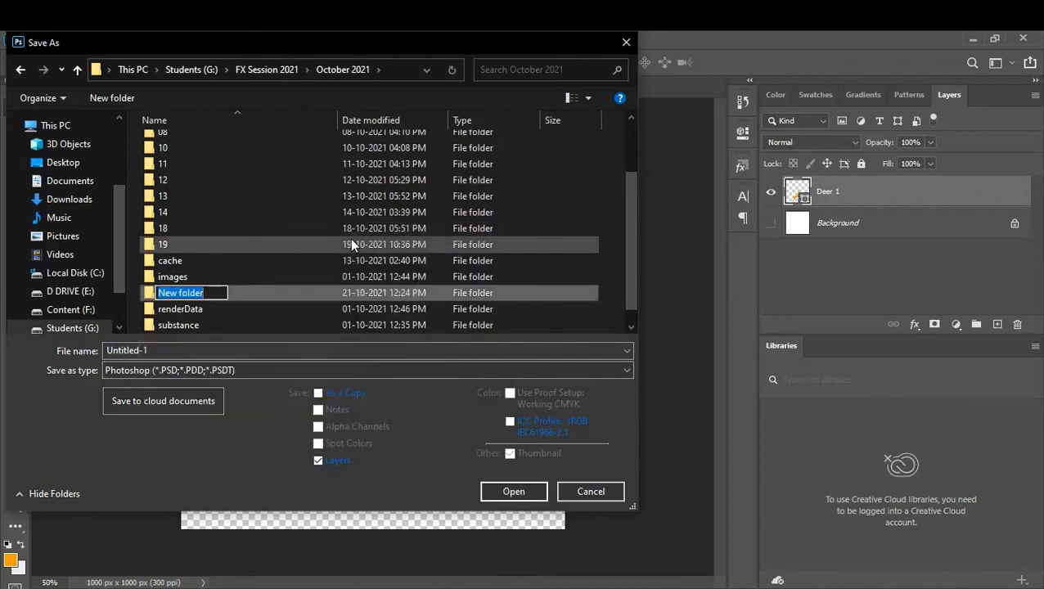
{"action": "type", "text": "20"}
{"action": "key", "text": "Return"}
{"action": "key", "text": "Return"}
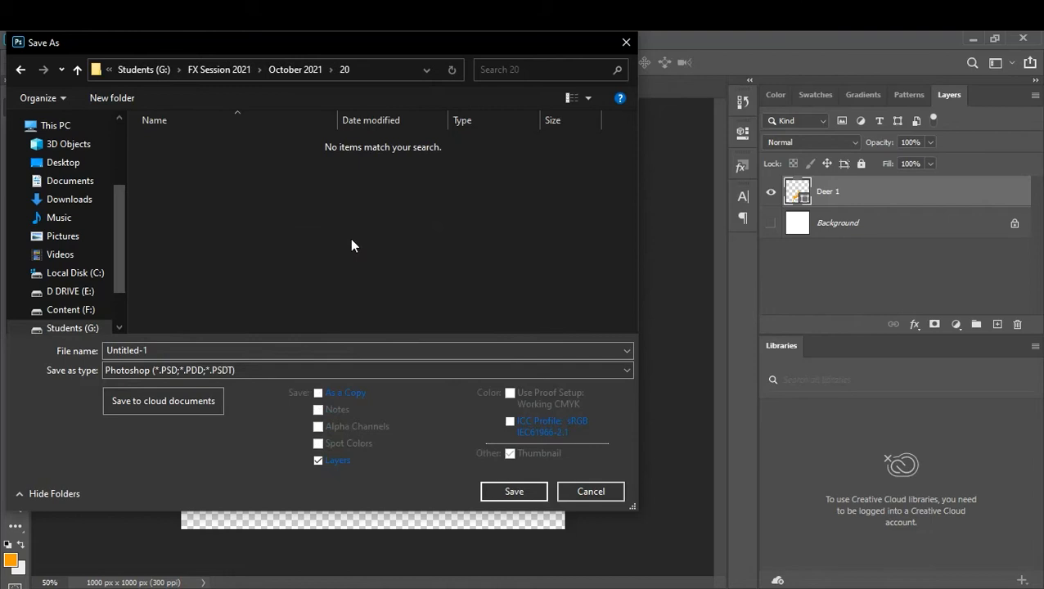
Save the layered document as the Photoshop file Art01 in folder 20, accepting the format options.
{"action": "left_click", "coordinate": [181, 351]}
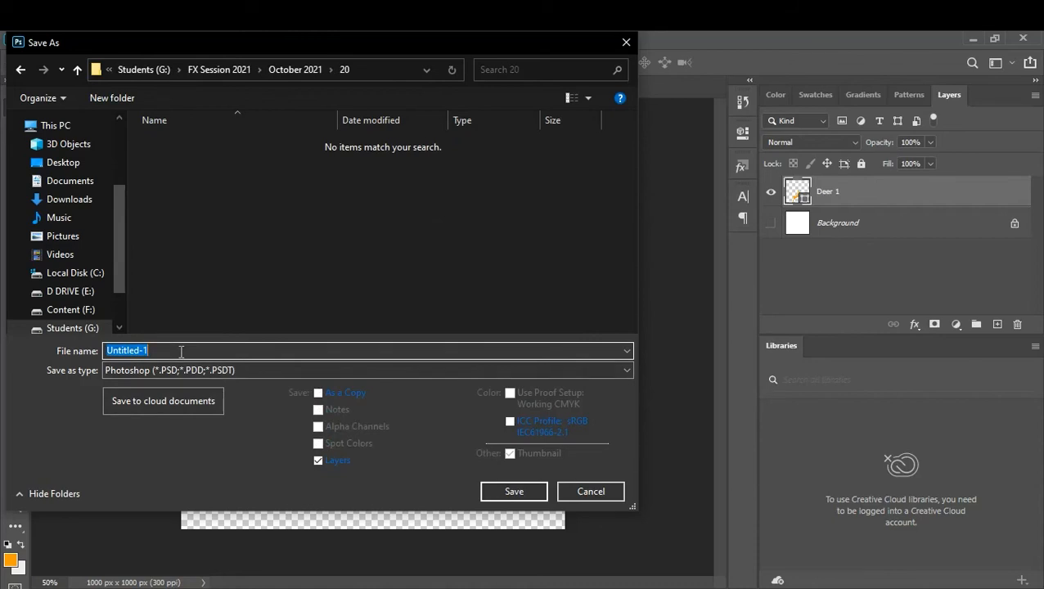
{"action": "type", "text": "Art01"}
{"action": "key", "text": "Return"}
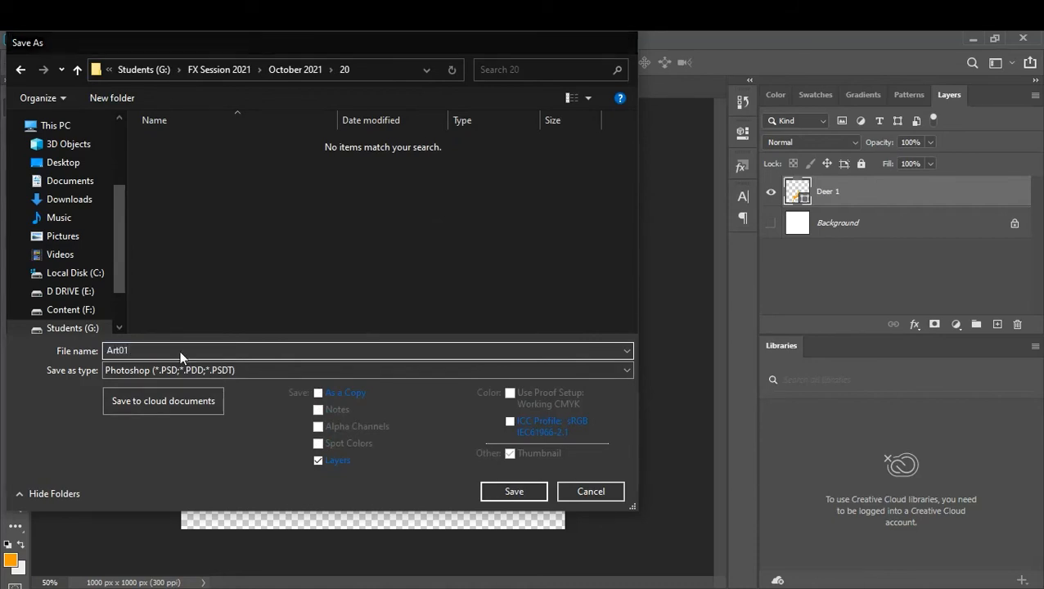
{"action": "left_click", "coordinate": [680, 181]}
Save a PNG copy of Art01 in the same folder, using the large file size option.
{"action": "key", "text": "ctrl"}
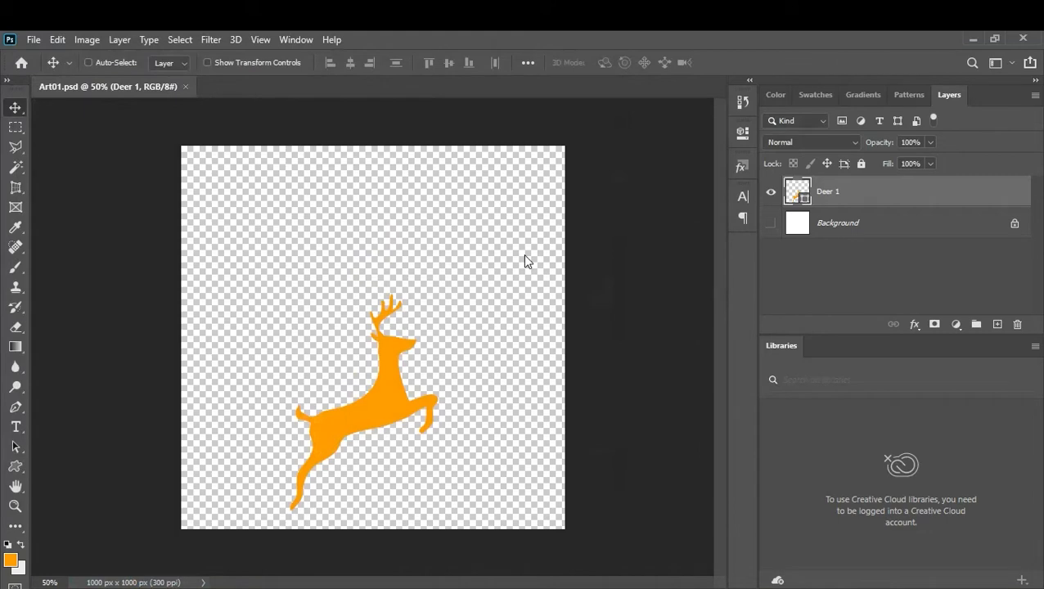
{"action": "key", "text": "ctrl+shift+s"}
{"action": "left_click", "coordinate": [203, 370]}
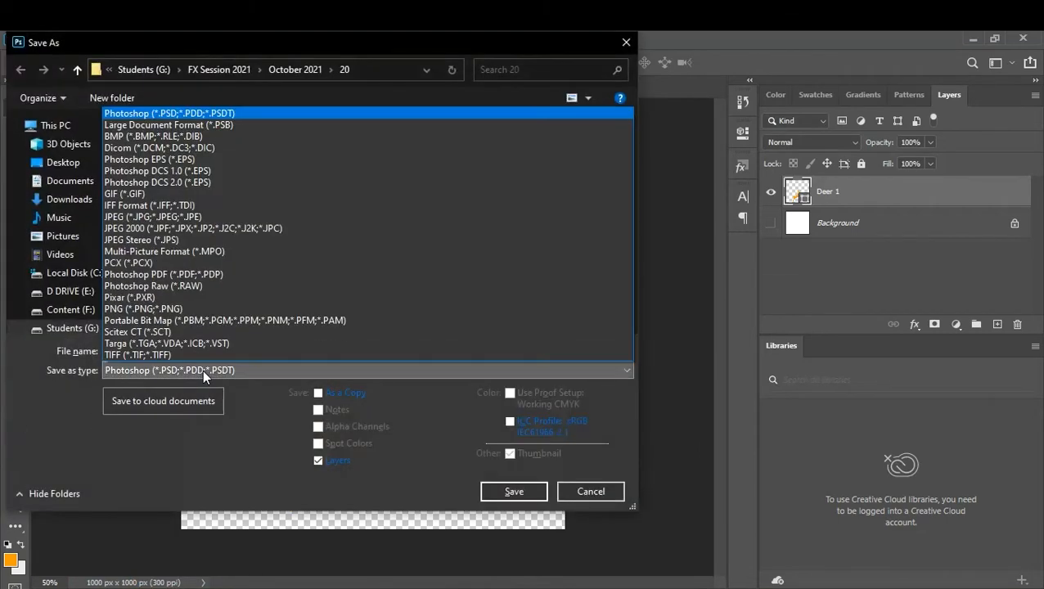
{"action": "left_click", "coordinate": [197, 309]}
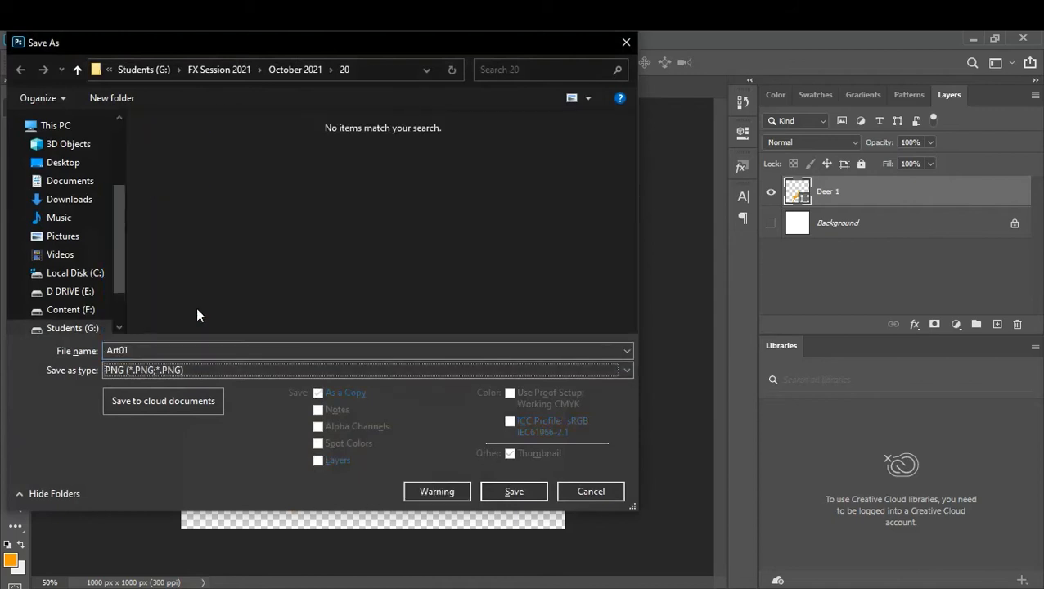
{"action": "left_click", "coordinate": [520, 491]}
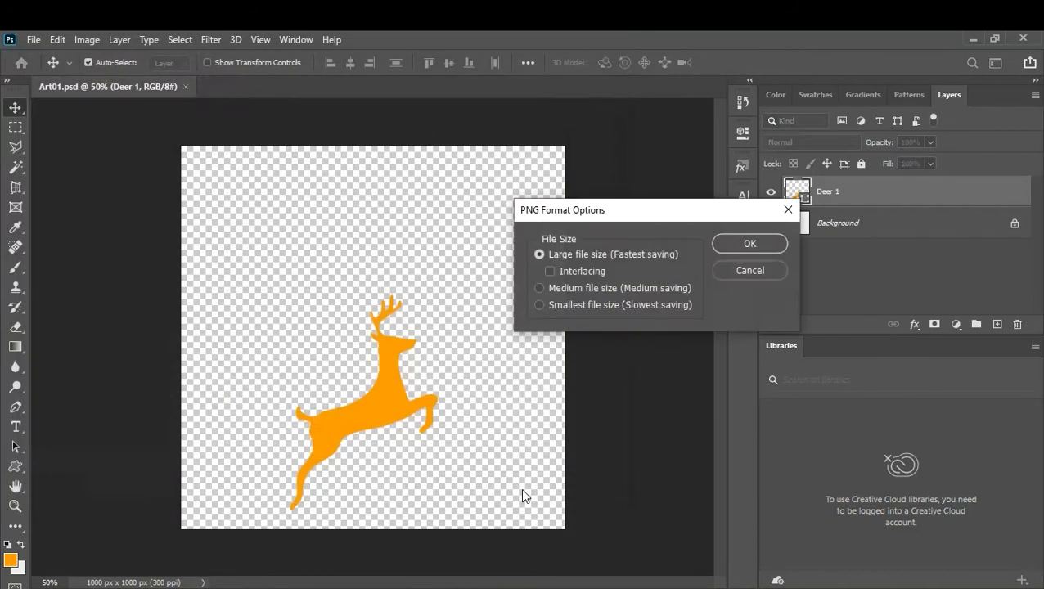
{"action": "left_click", "coordinate": [748, 246]}
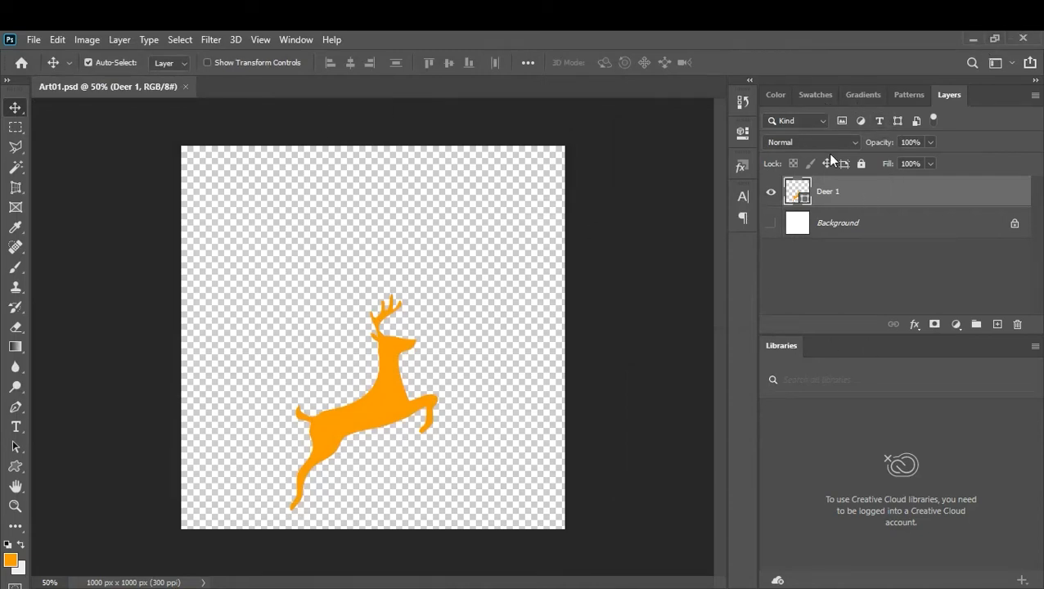
Switch to Maya and set the 2D fluid container's Base Resolution to 250.
{"action": "mouse_move", "coordinate": [207, 588]}
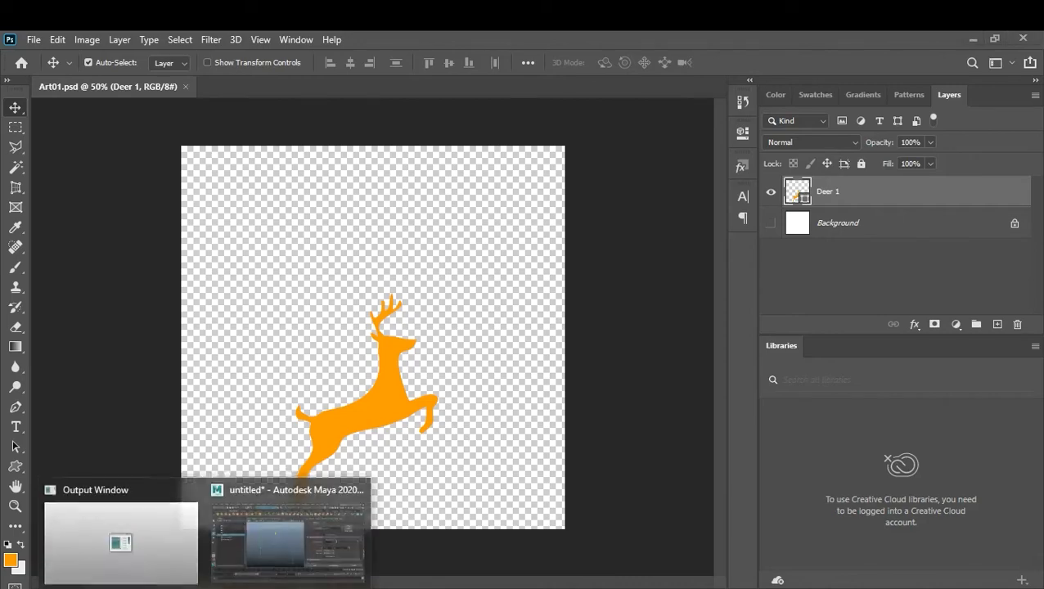
{"action": "left_click", "coordinate": [247, 524]}
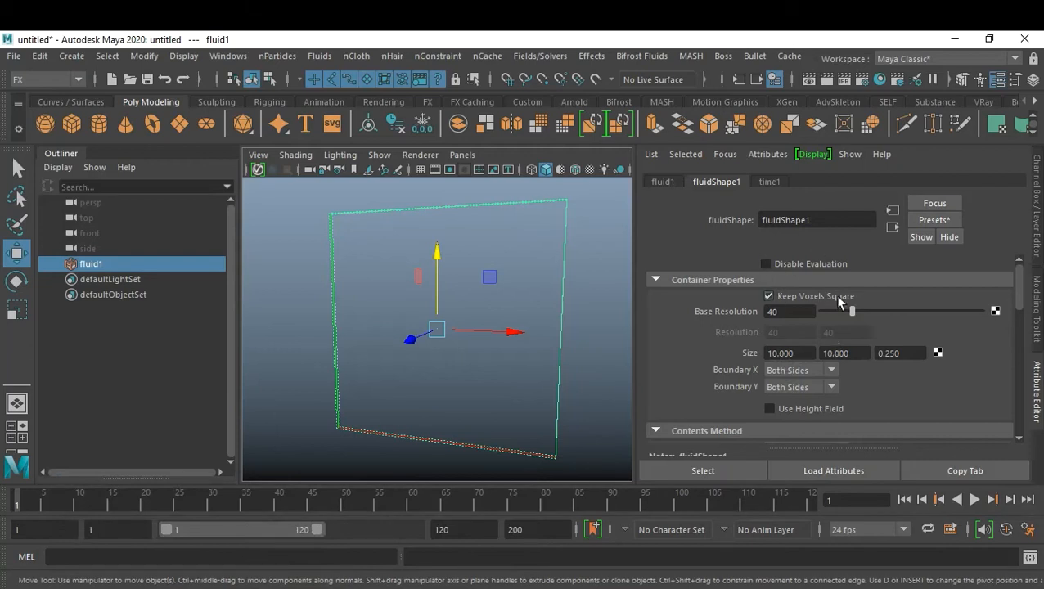
{"action": "double_click", "coordinate": [805, 313]}
{"action": "type", "text": "250"}
{"action": "key", "text": "Return"}
Open the Paint Fluids Tool settings and make Density and color the paintable attribute, setting it to Dynamic Grid.
{"action": "left_click", "coordinate": [320, 57]}
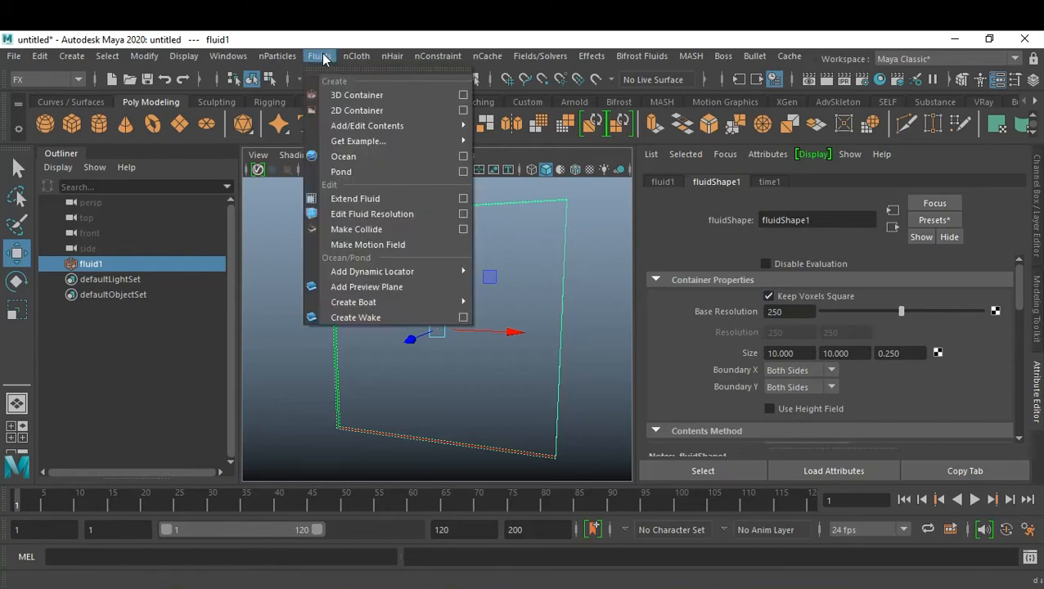
{"action": "mouse_move", "coordinate": [401, 125]}
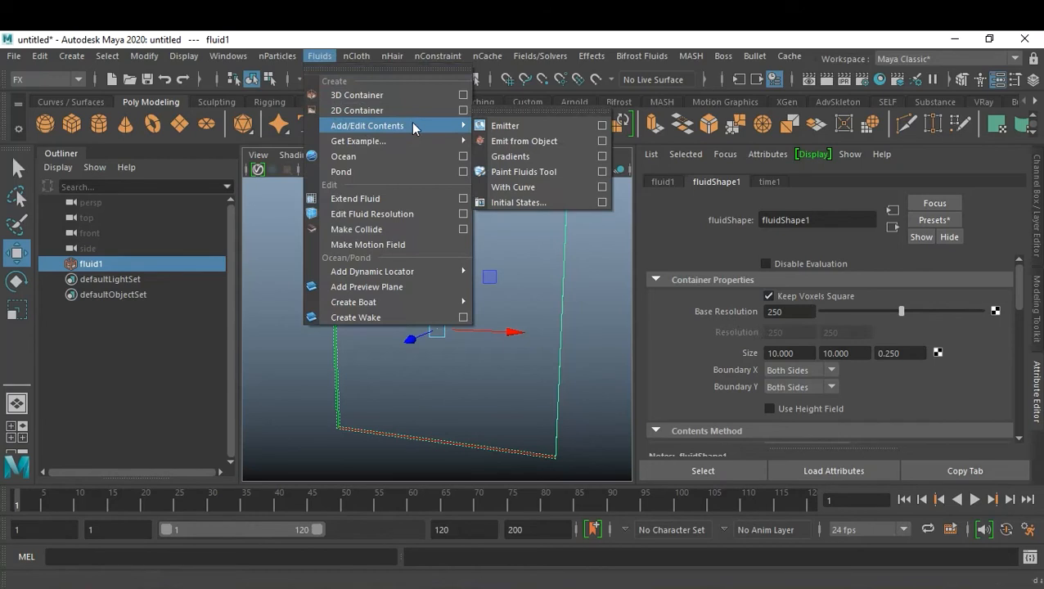
{"action": "left_click", "coordinate": [601, 172]}
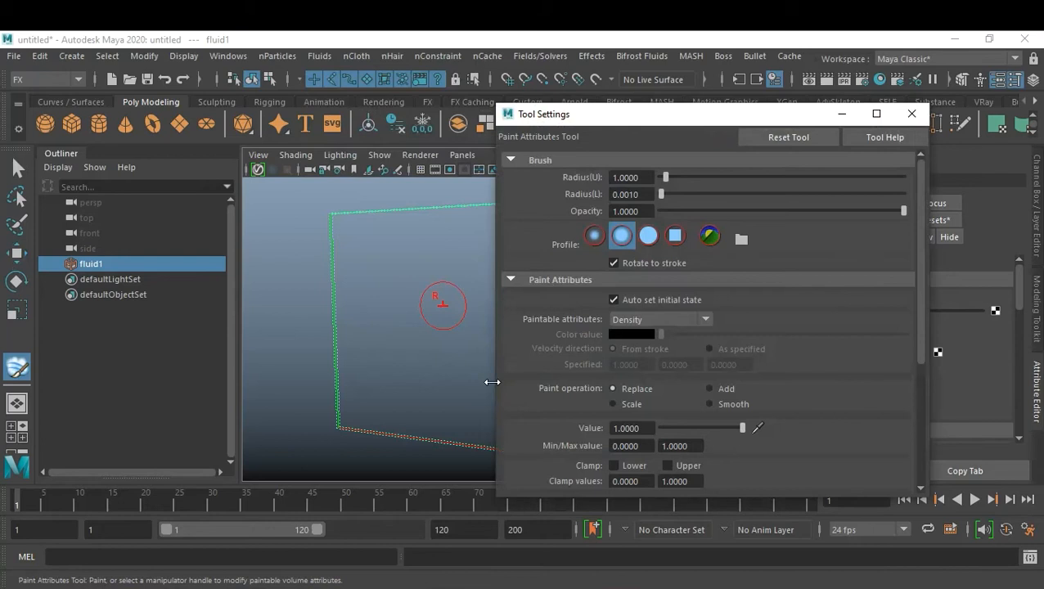
{"action": "left_click", "coordinate": [672, 322]}
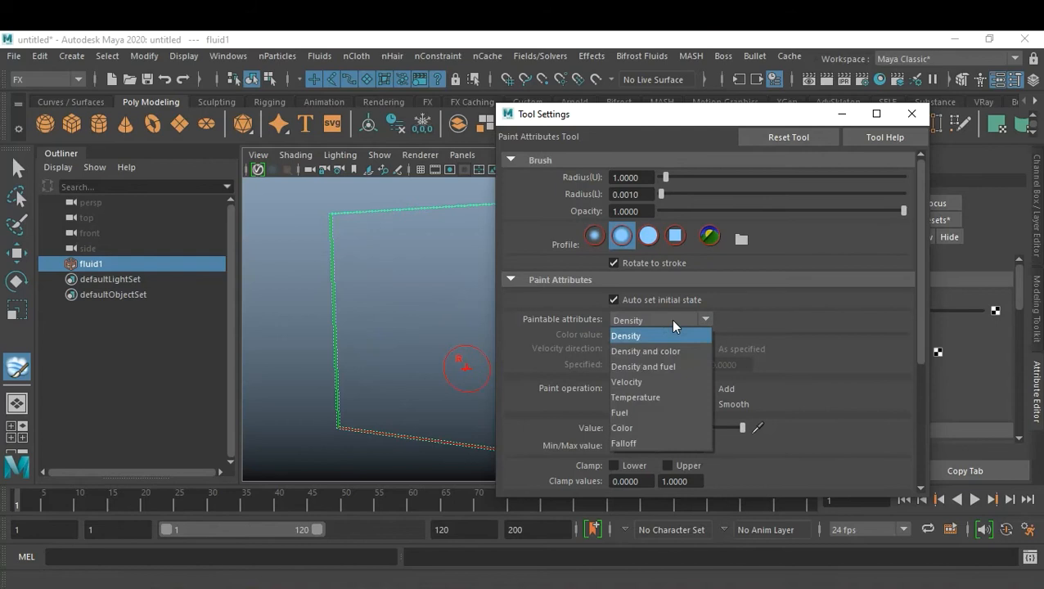
{"action": "left_click", "coordinate": [685, 352]}
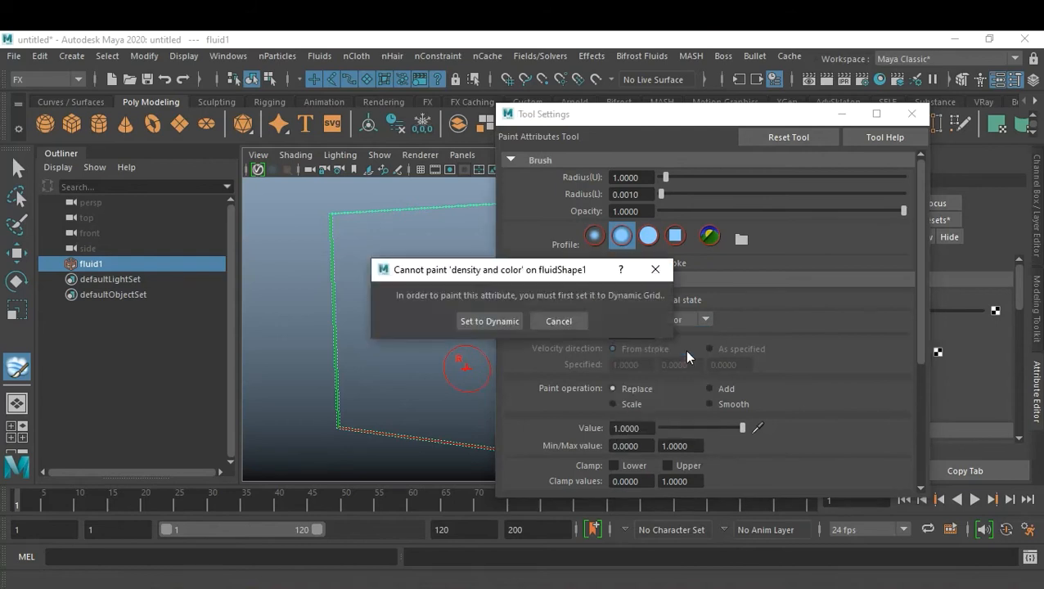
{"action": "left_click", "coordinate": [489, 321]}
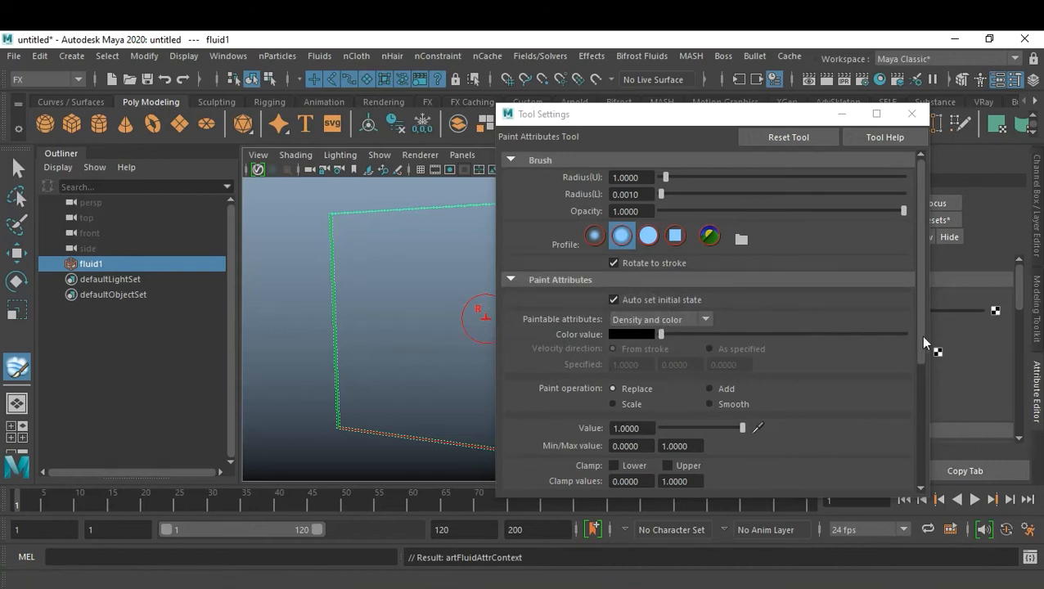
Expand the paint tool's Attribute Maps import options and open the image import browser.
{"action": "left_click_drag", "start_coordinate": [920, 336], "coordinate": [898, 463]}
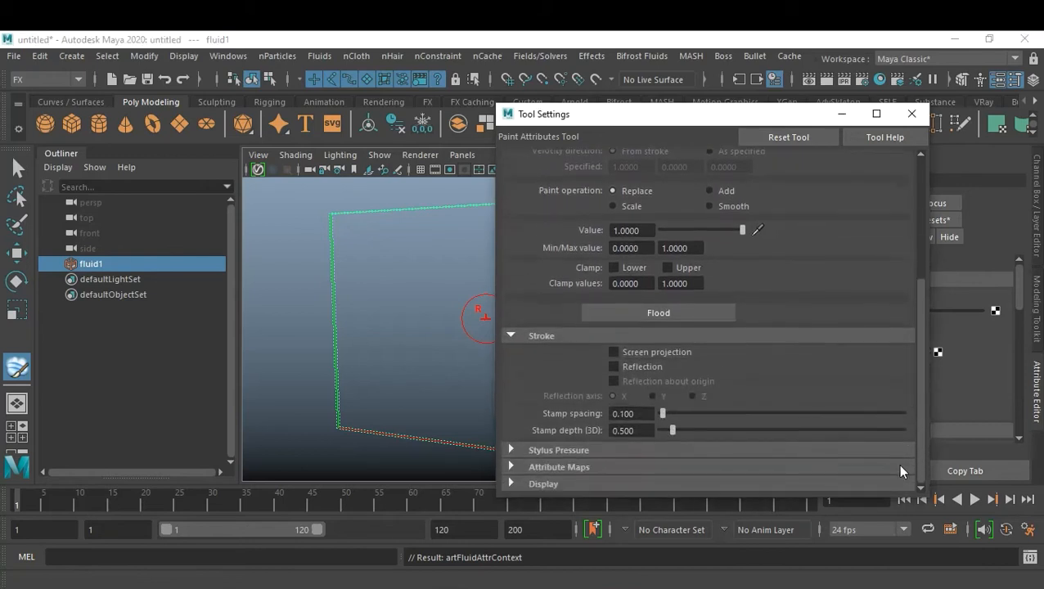
{"action": "left_click", "coordinate": [575, 468]}
{"action": "scroll", "coordinate": [750, 424], "scroll_direction": "down", "scroll_amount": 1}
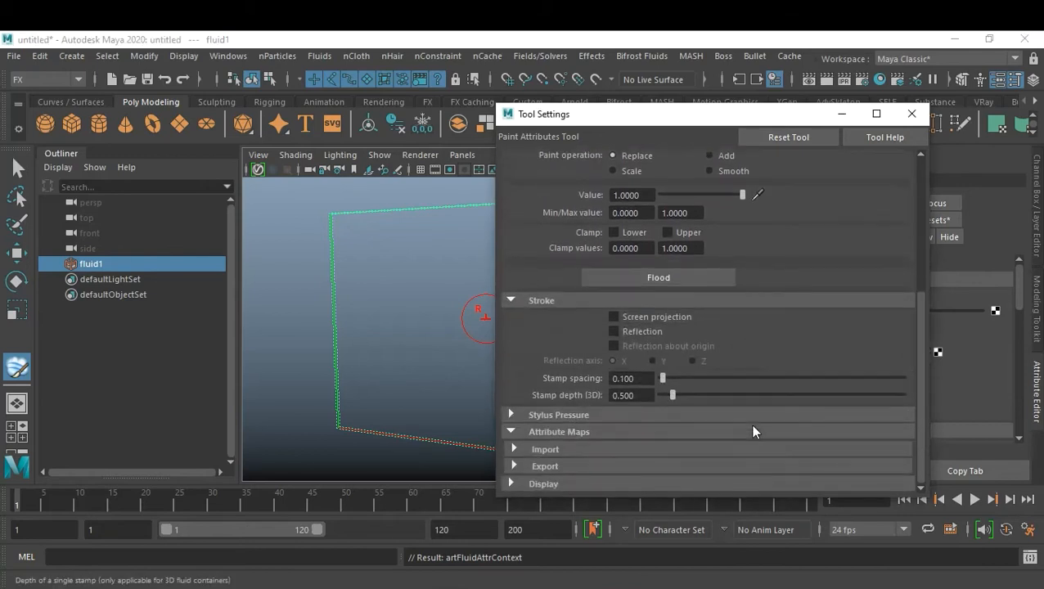
{"action": "left_click", "coordinate": [543, 452]}
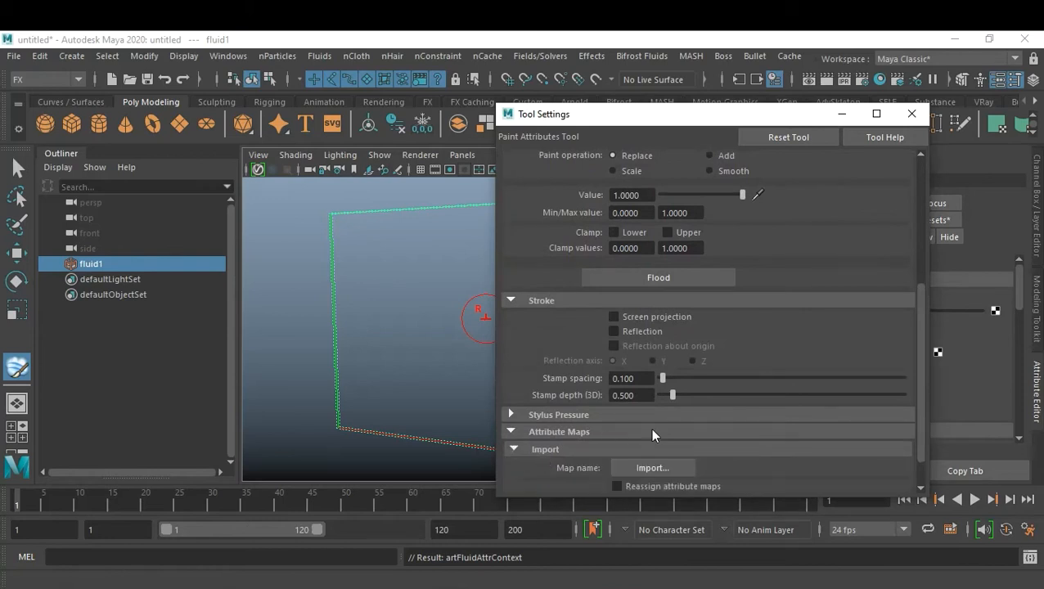
{"action": "scroll", "coordinate": [651, 428], "scroll_direction": "down", "scroll_amount": 1}
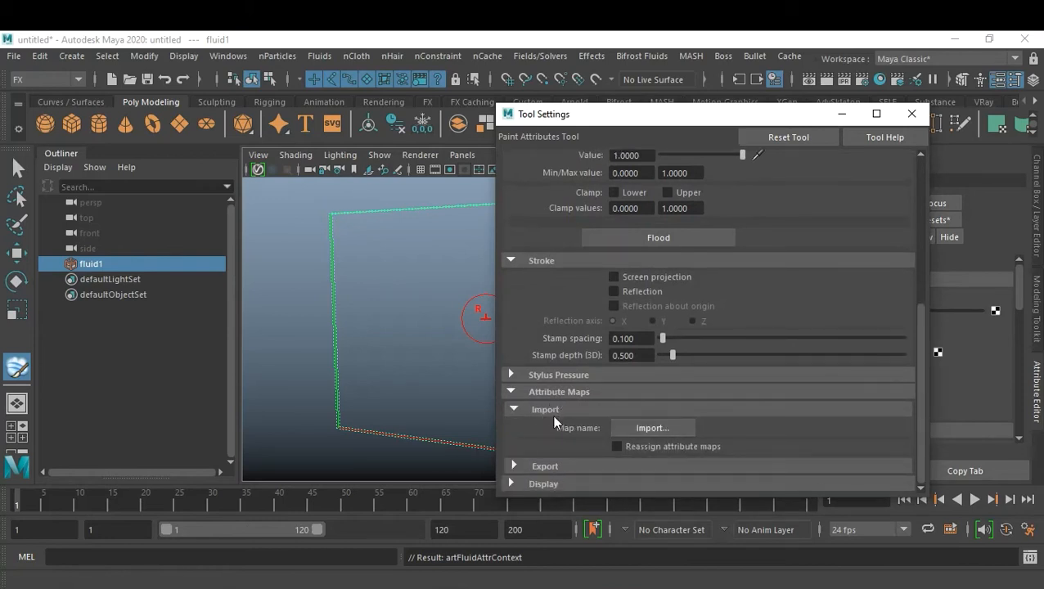
{"action": "left_click", "coordinate": [653, 428]}
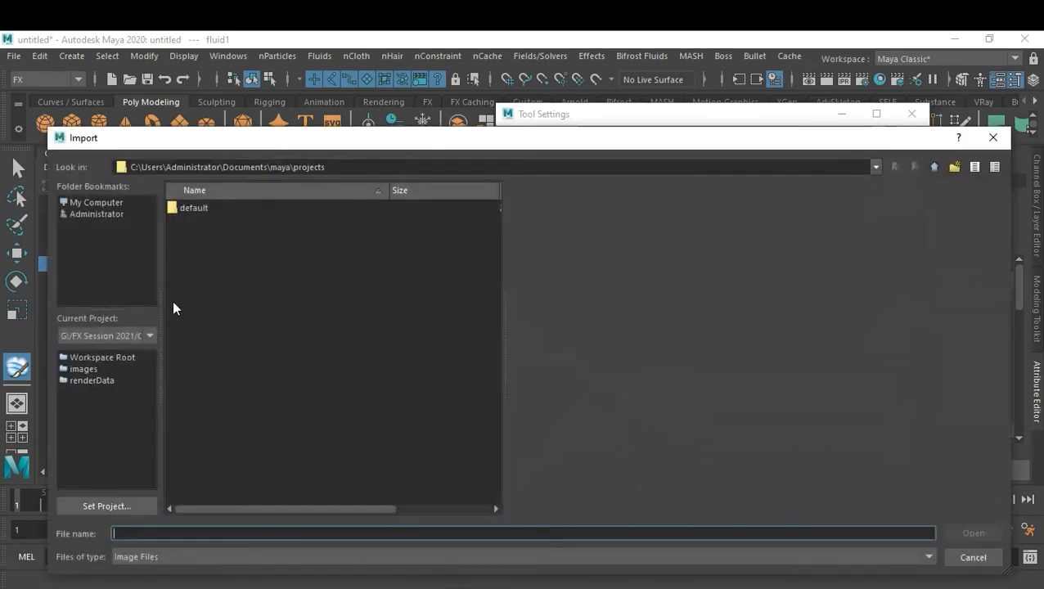
Browse to the folder G:\FX Session 2021\October 2021 for the map image to import.
{"action": "left_click", "coordinate": [104, 205]}
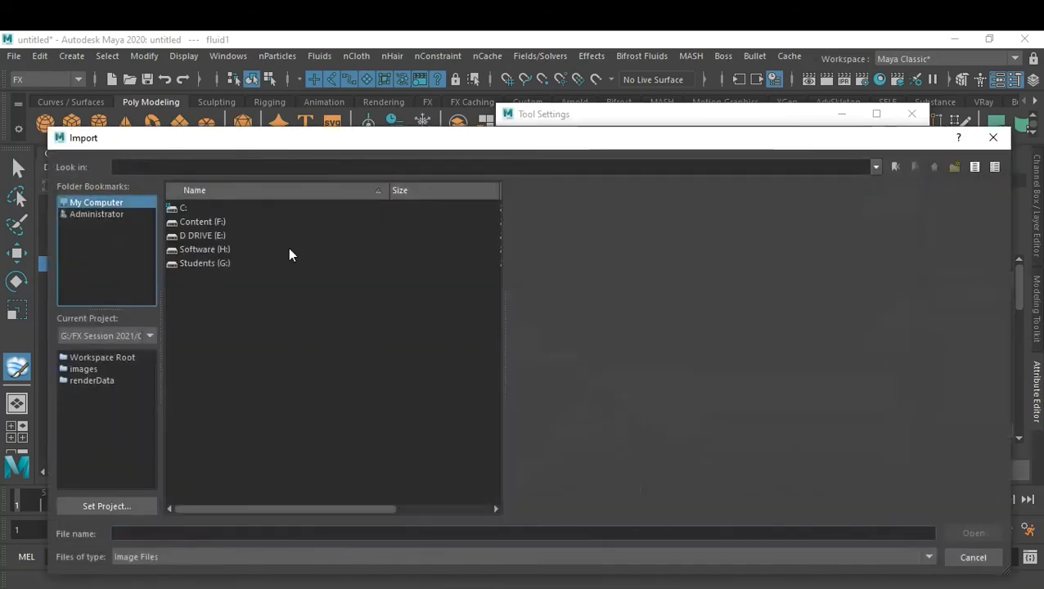
{"action": "double_click", "coordinate": [197, 260]}
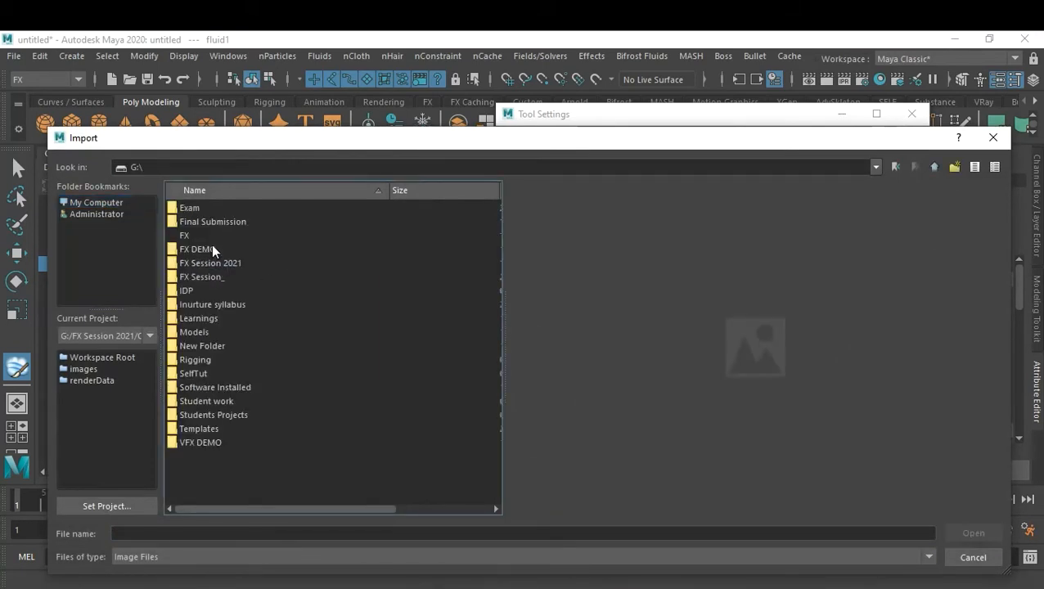
{"action": "double_click", "coordinate": [223, 262]}
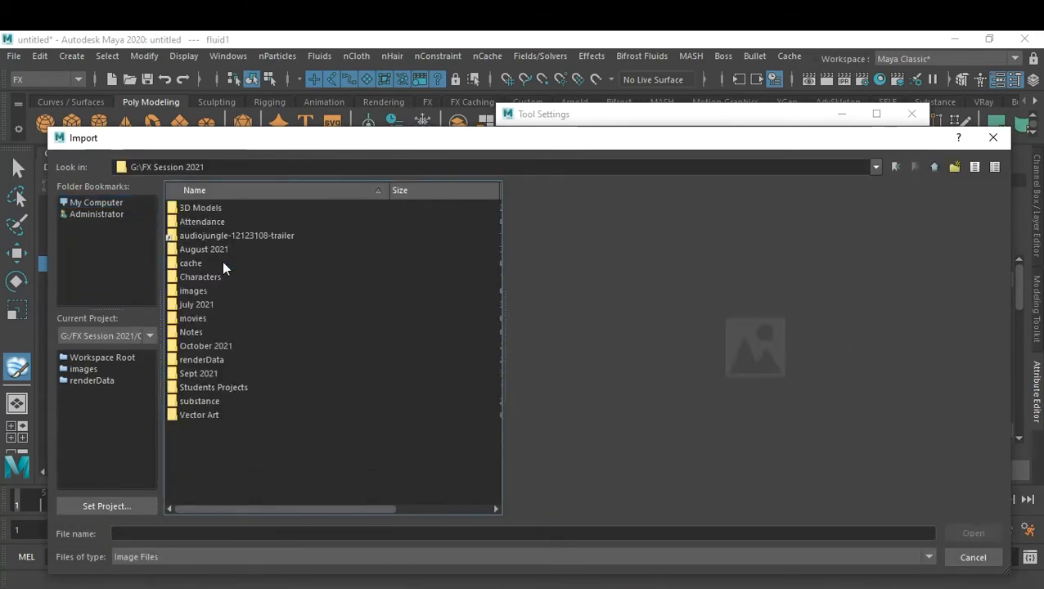
{"action": "double_click", "coordinate": [207, 347]}
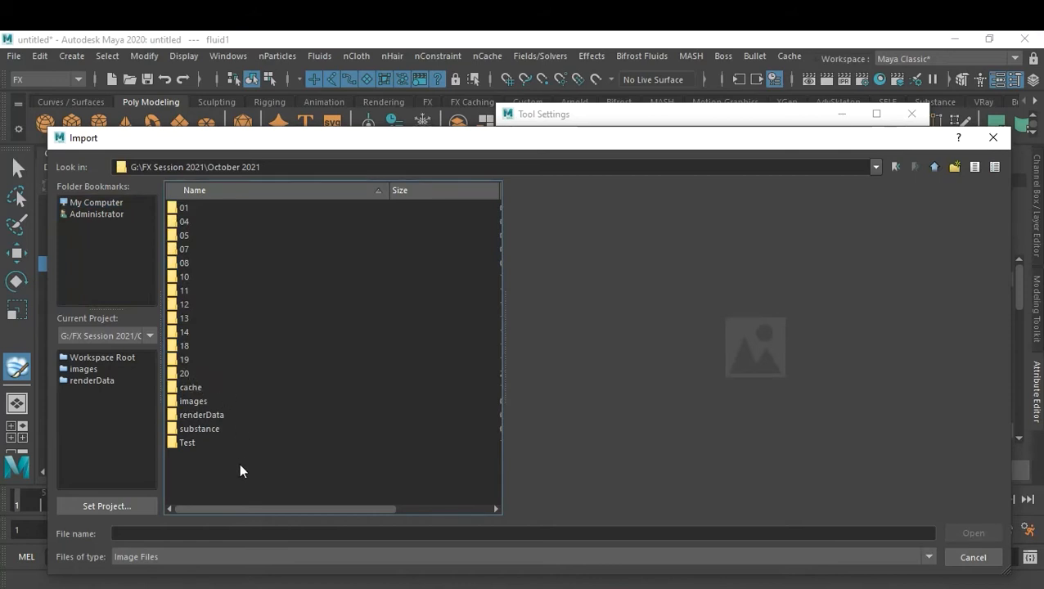
Switch to Photoshop and check the save location of Art01 in the Save As dialog without saving again.
{"action": "left_click", "coordinate": [206, 588]}
{"action": "left_click", "coordinate": [287, 563]}
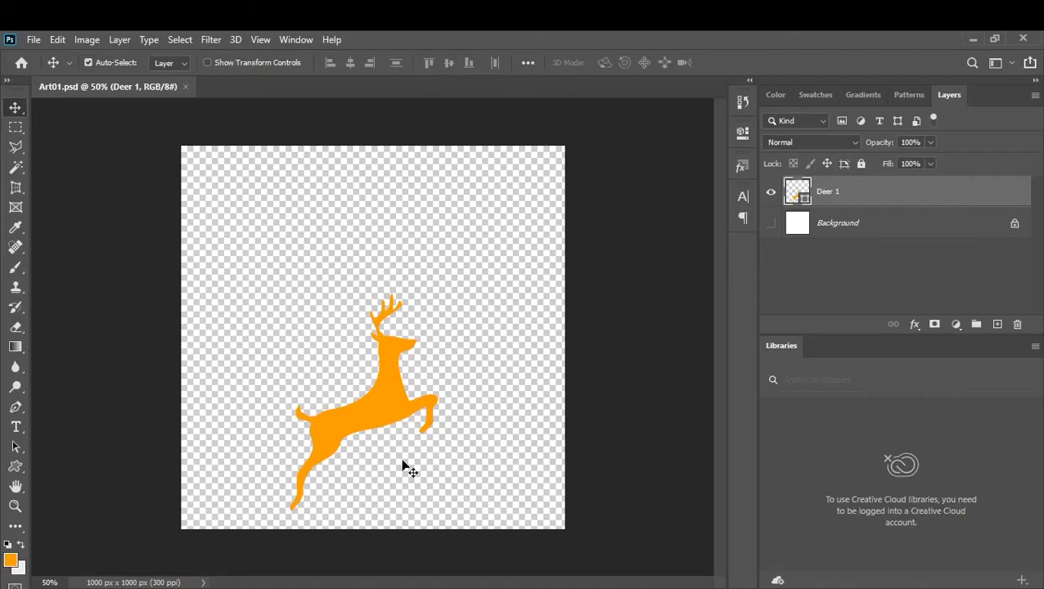
{"action": "left_click", "coordinate": [410, 349]}
{"action": "key", "text": "ctrl+shift+s"}
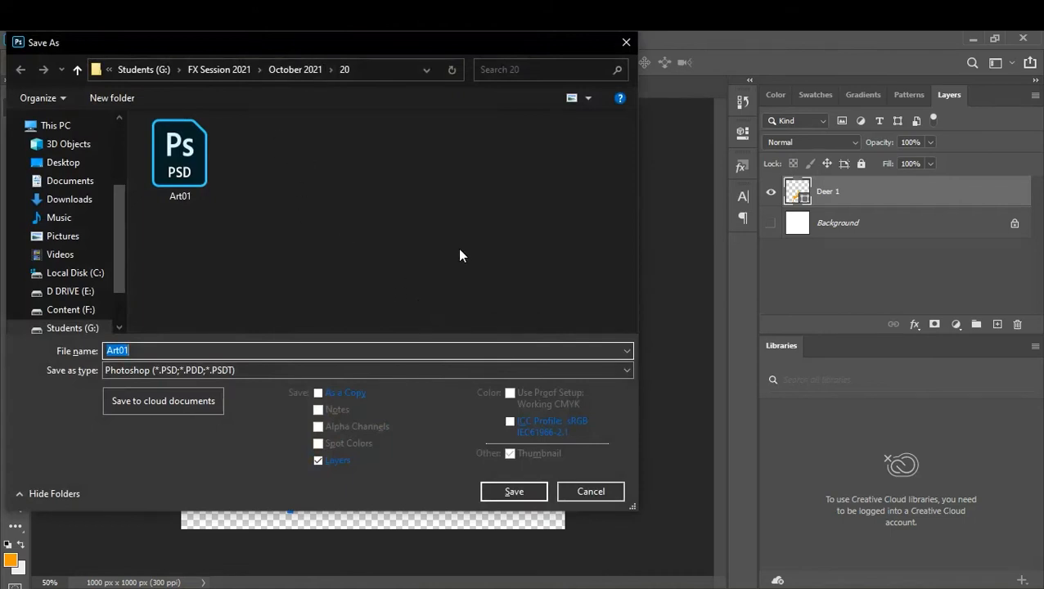
{"action": "left_click", "coordinate": [586, 491]}
{"action": "mouse_move", "coordinate": [98, 586]}
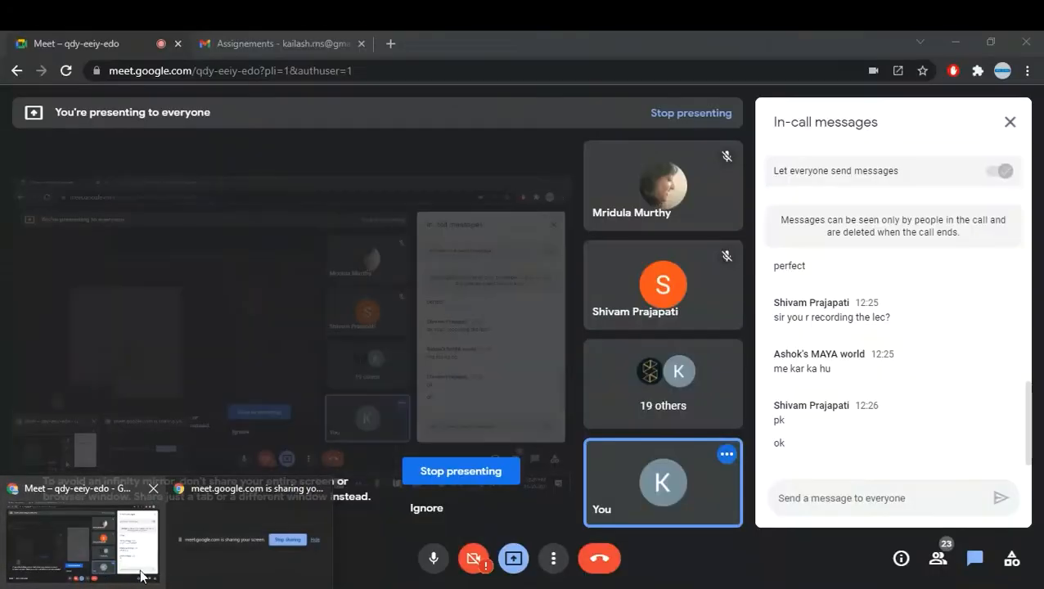
{"action": "left_click", "coordinate": [145, 579]}
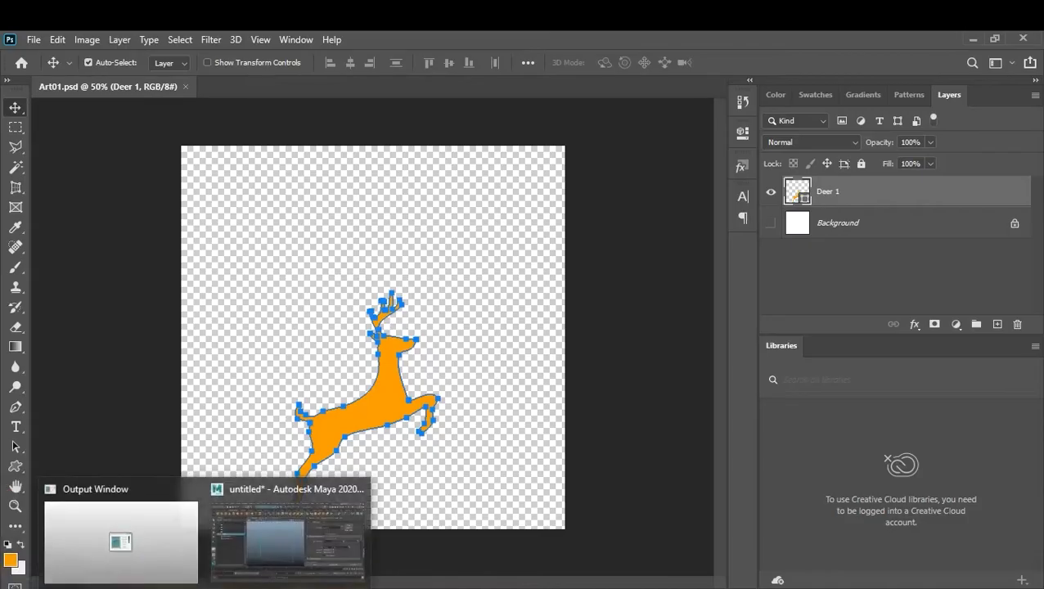
{"action": "left_click", "coordinate": [240, 459]}
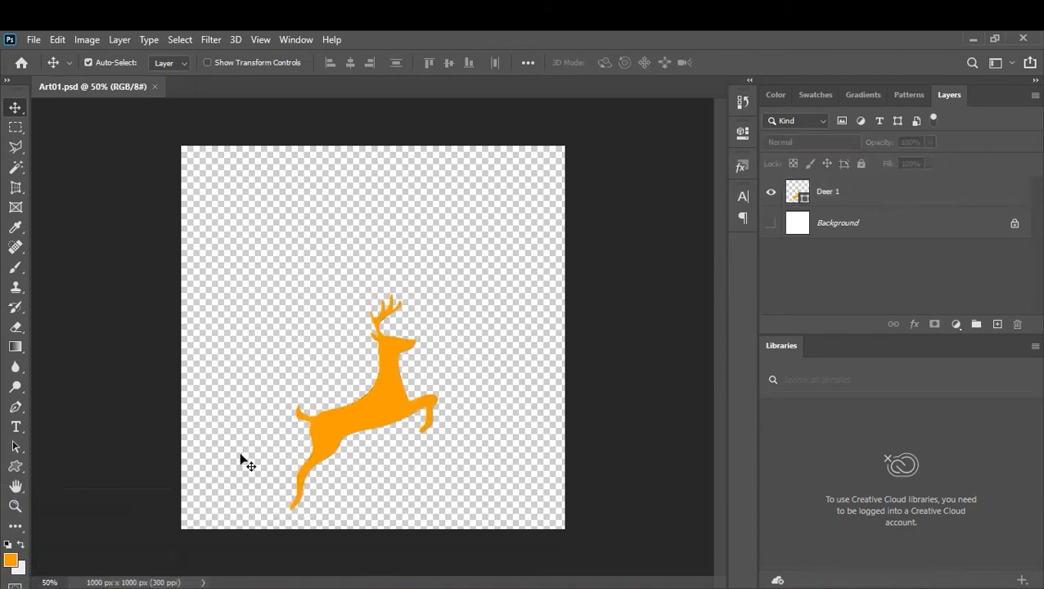
Switch back to Maya and import Art01.png from the October 2021\20 folder as the fluid's attribute map.
{"action": "mouse_move", "coordinate": [210, 586]}
{"action": "left_click", "coordinate": [267, 517]}
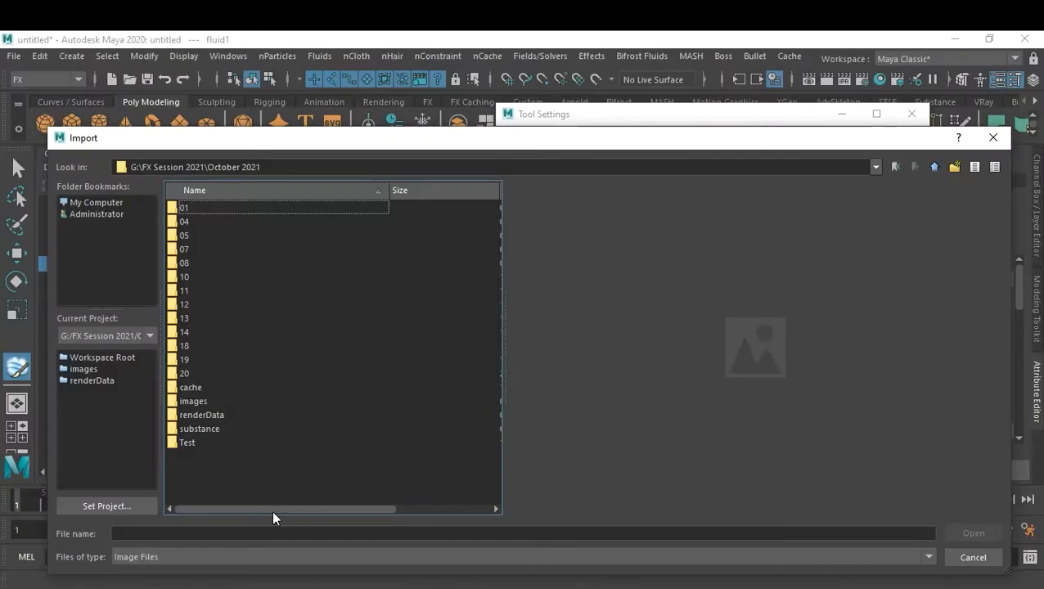
{"action": "double_click", "coordinate": [185, 374]}
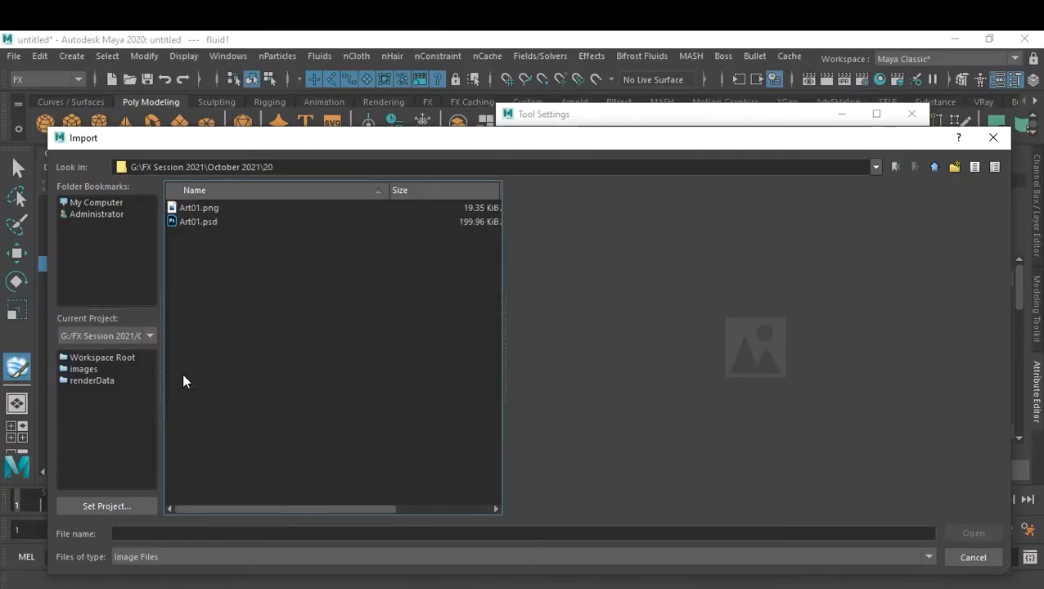
{"action": "left_click", "coordinate": [199, 208]}
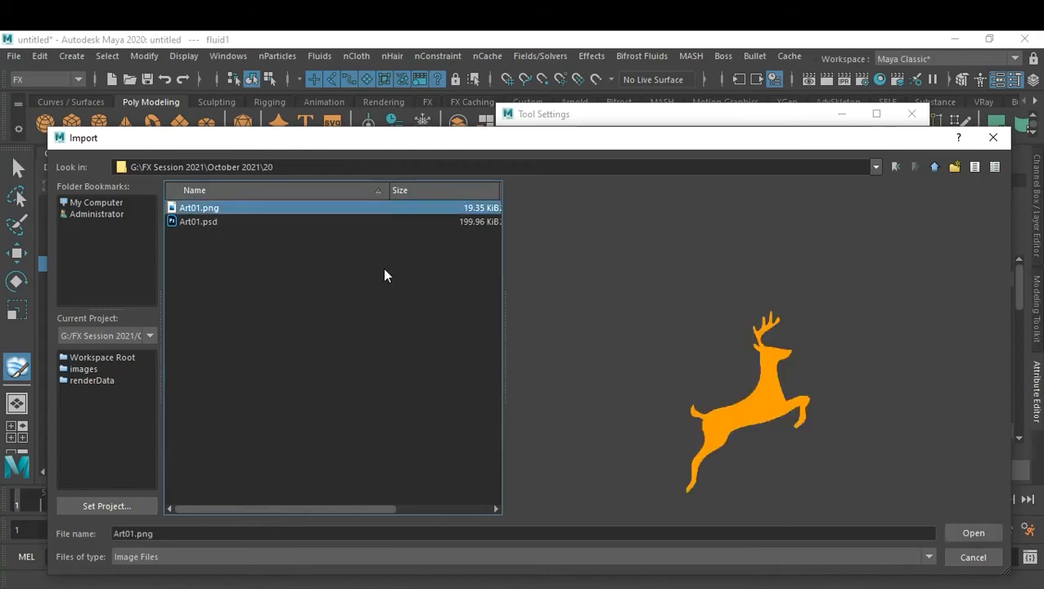
{"action": "left_click", "coordinate": [971, 533]}
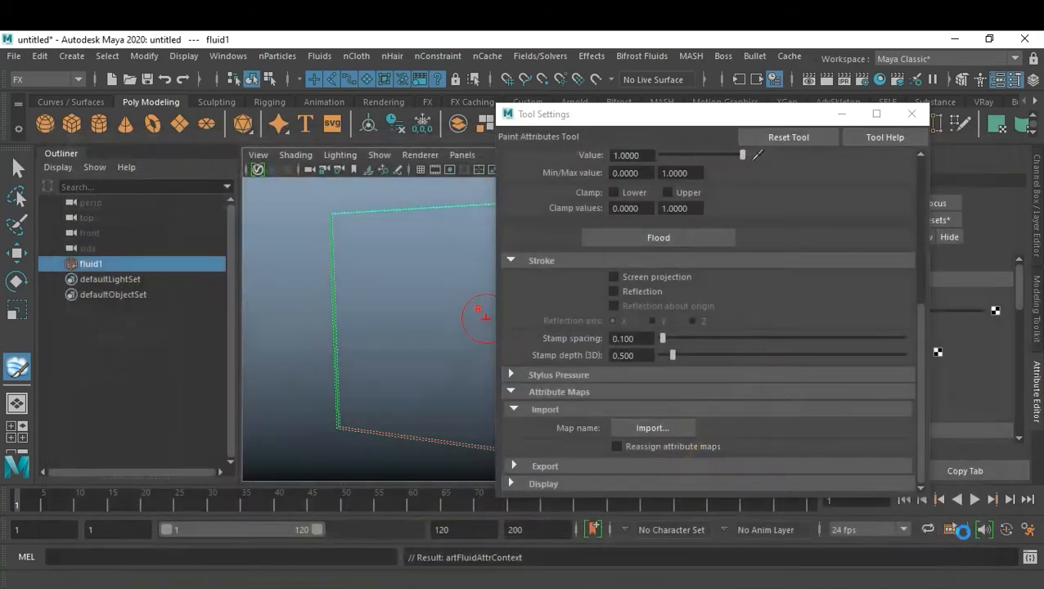
Leave the paint tool for the Select tool, deselect the fluid container and close the Tool Settings window.
{"action": "left_click_drag", "start_coordinate": [679, 115], "coordinate": [736, 130]}
{"action": "left_click", "coordinate": [16, 167]}
{"action": "left_click", "coordinate": [286, 343]}
{"action": "left_click", "coordinate": [972, 128]}
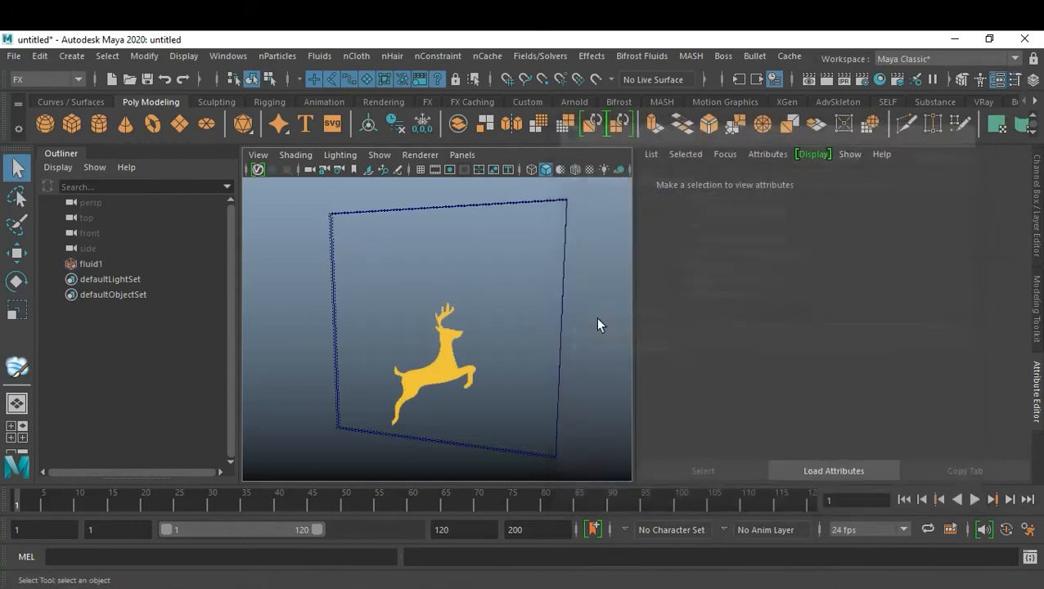
Play the deer fluid simulation twice from the first frame and examine how the smoke moves inside the container.
{"action": "left_click_drag", "start_coordinate": [550, 390], "coordinate": [487, 387], "text": "alt"}
{"action": "middle_click_drag", "start_coordinate": [486, 388], "coordinate": [464, 375], "text": "alt"}
{"action": "right_click_drag", "start_coordinate": [464, 376], "coordinate": [487, 391], "text": "alt"}
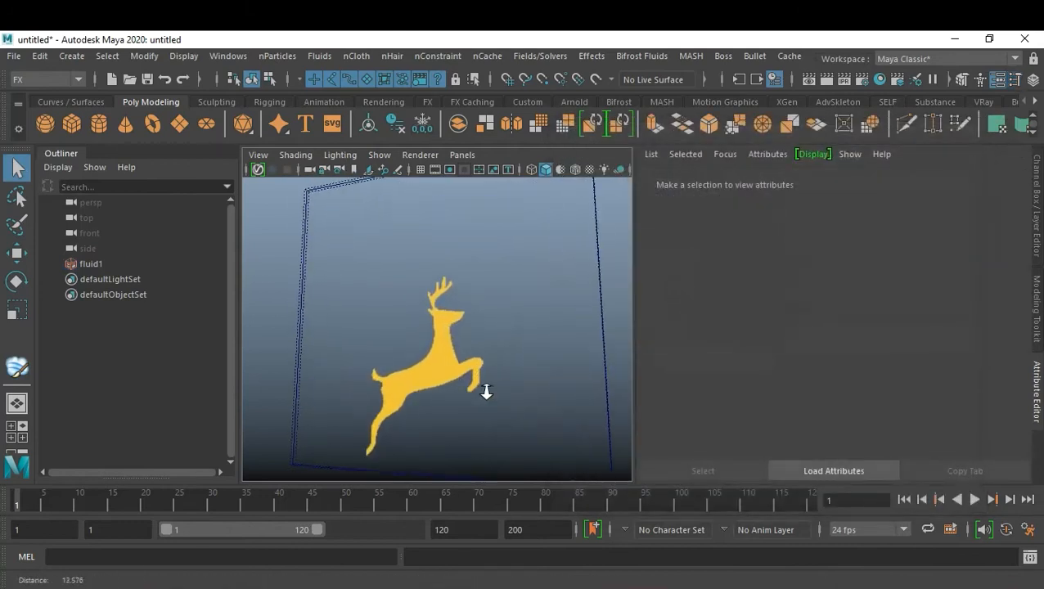
{"action": "left_click_drag", "start_coordinate": [487, 391], "coordinate": [540, 399], "text": "alt"}
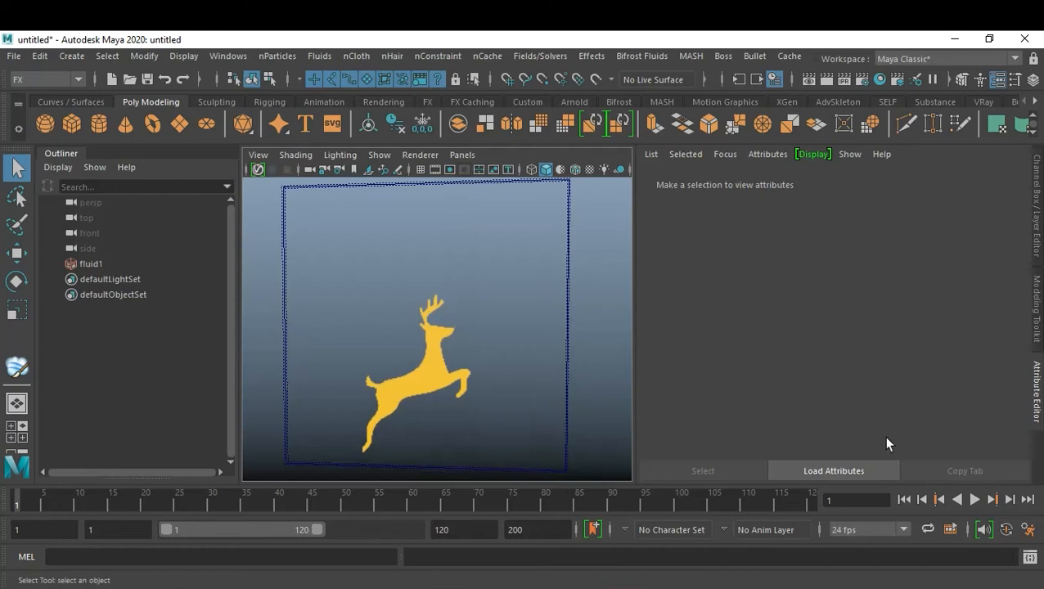
{"action": "left_click", "coordinate": [976, 500]}
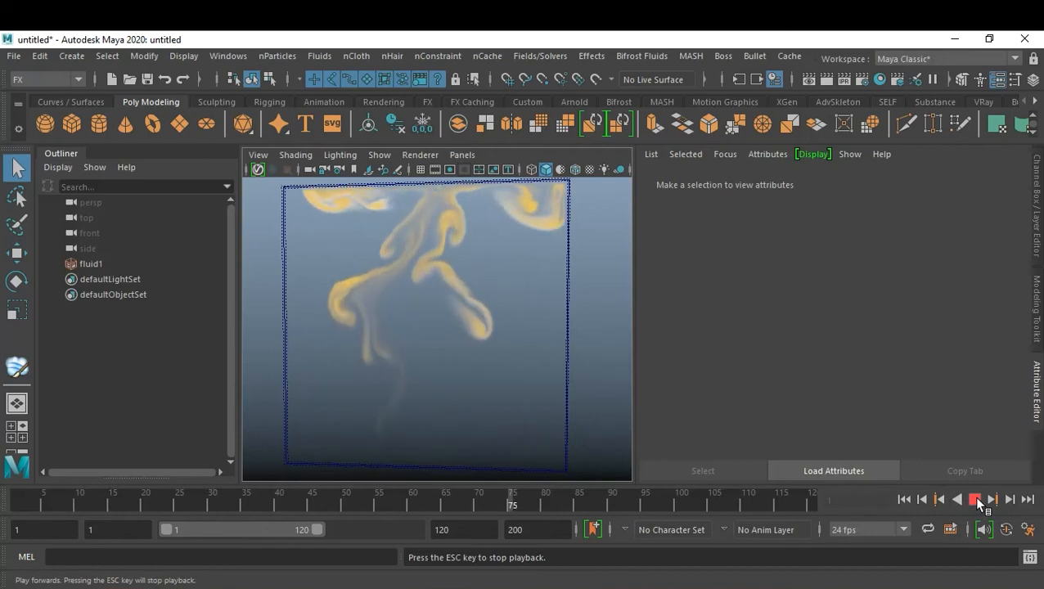
{"action": "left_click", "coordinate": [976, 500]}
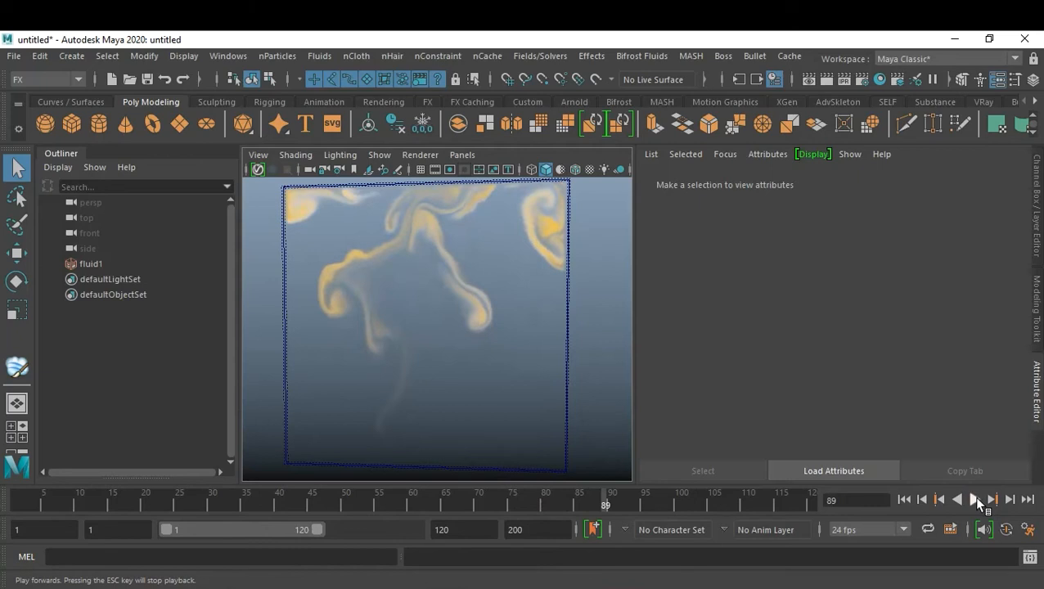
{"action": "left_click", "coordinate": [904, 500]}
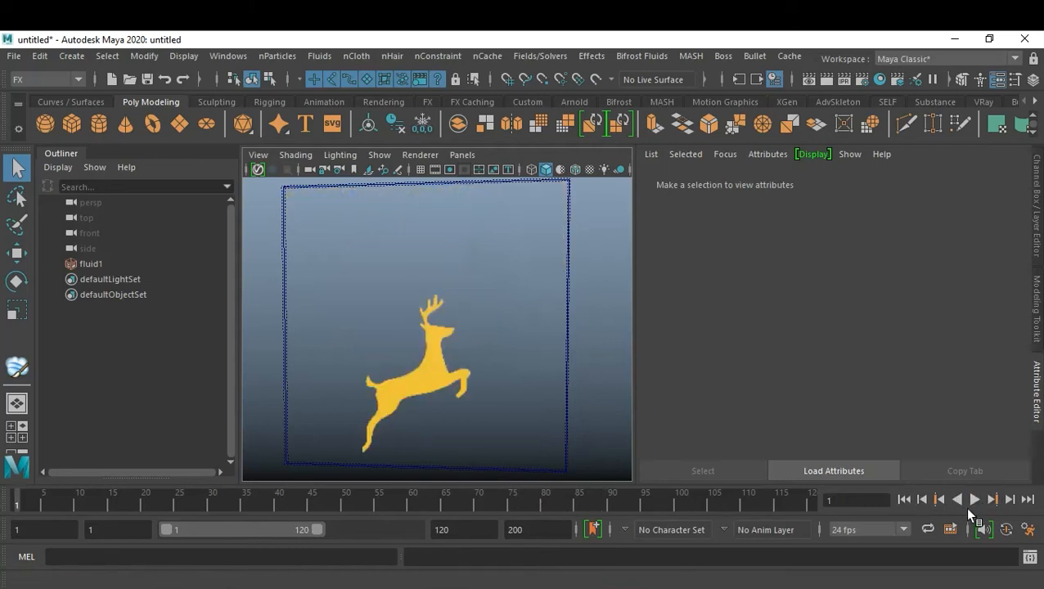
{"action": "left_click", "coordinate": [975, 500]}
{"action": "left_click", "coordinate": [975, 500]}
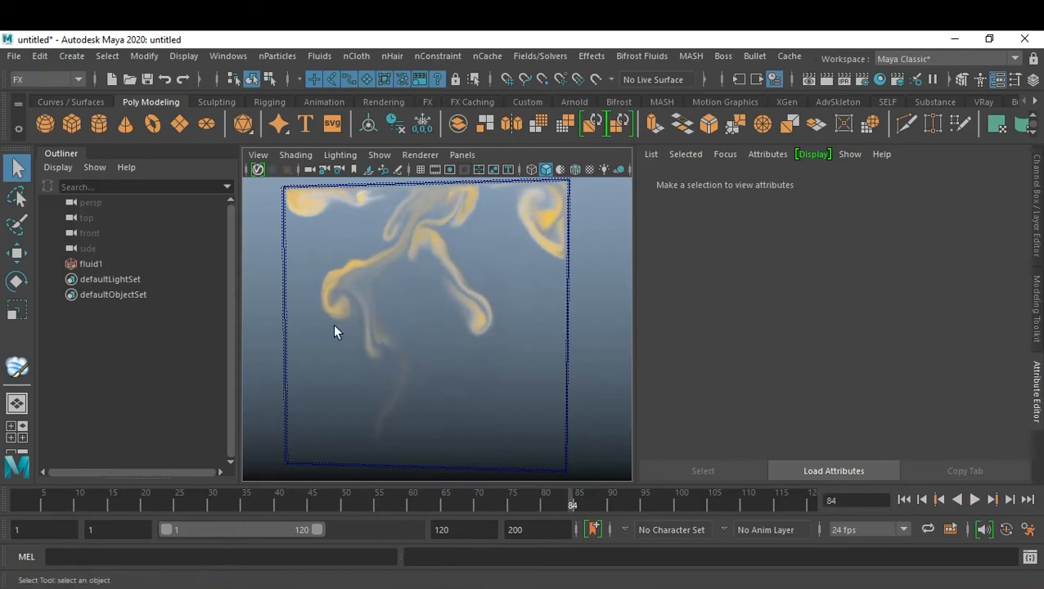
Set Boundary Y of the fluid1 container to None.
{"action": "left_click", "coordinate": [90, 263]}
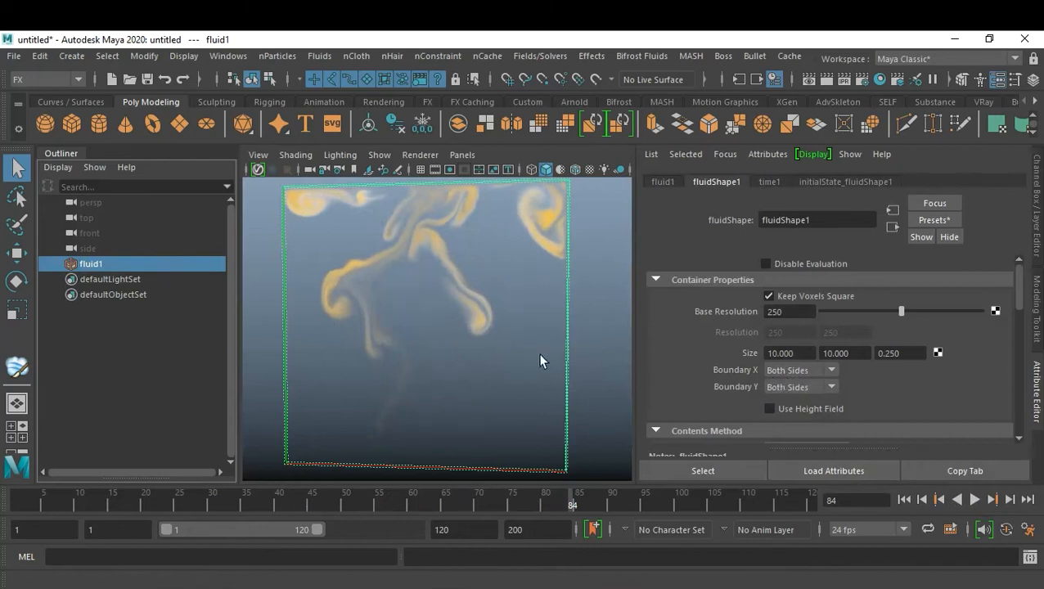
{"action": "left_click", "coordinate": [808, 389]}
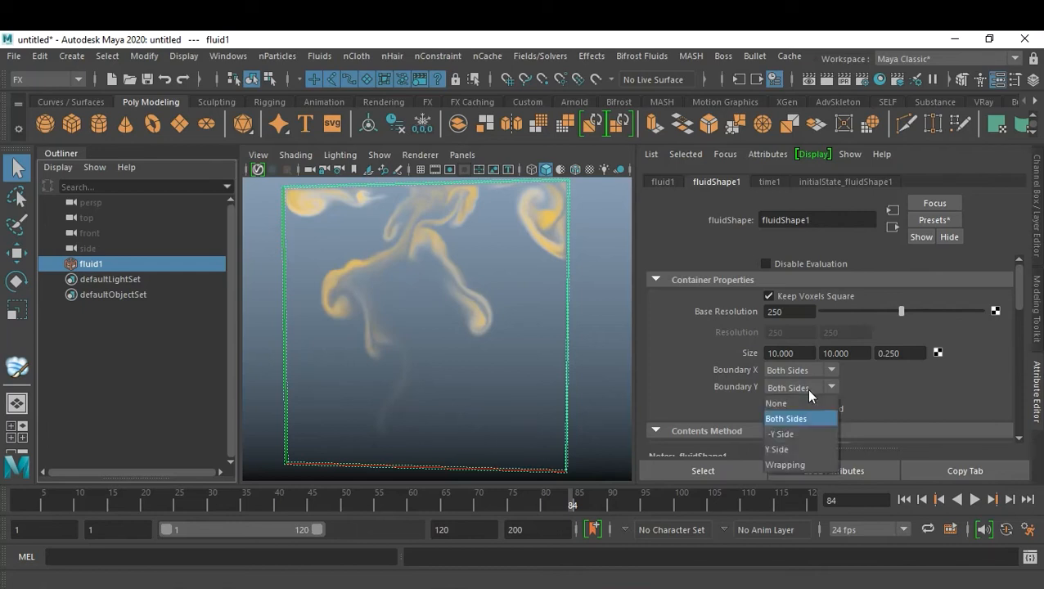
{"action": "left_click", "coordinate": [798, 403]}
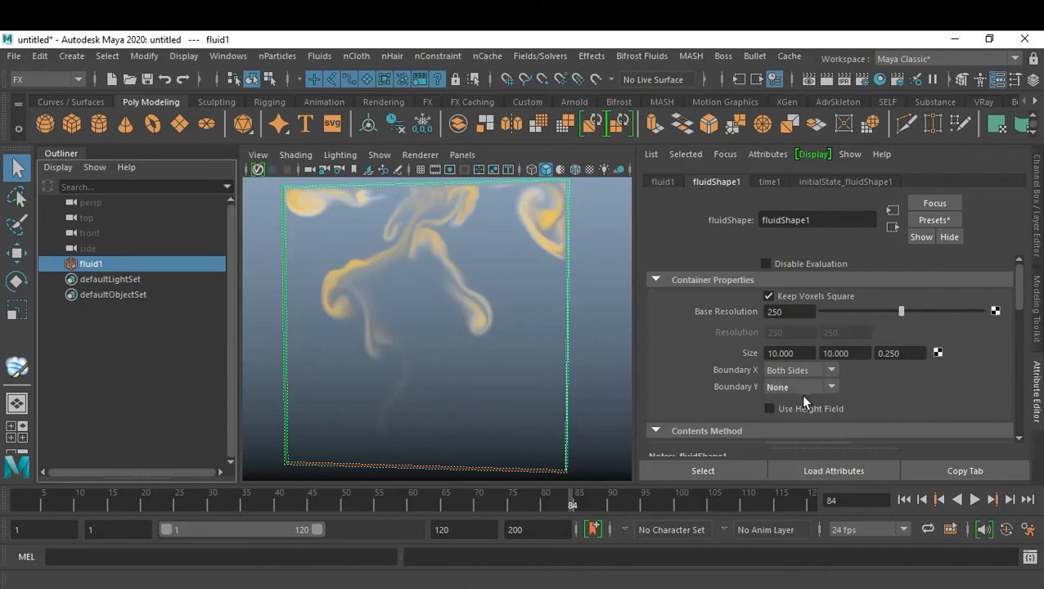
Replay the simulation twice to check the smoke at the container's upper edge, and rewind to frame 1.
{"action": "left_click", "coordinate": [904, 499]}
{"action": "left_click", "coordinate": [975, 500]}
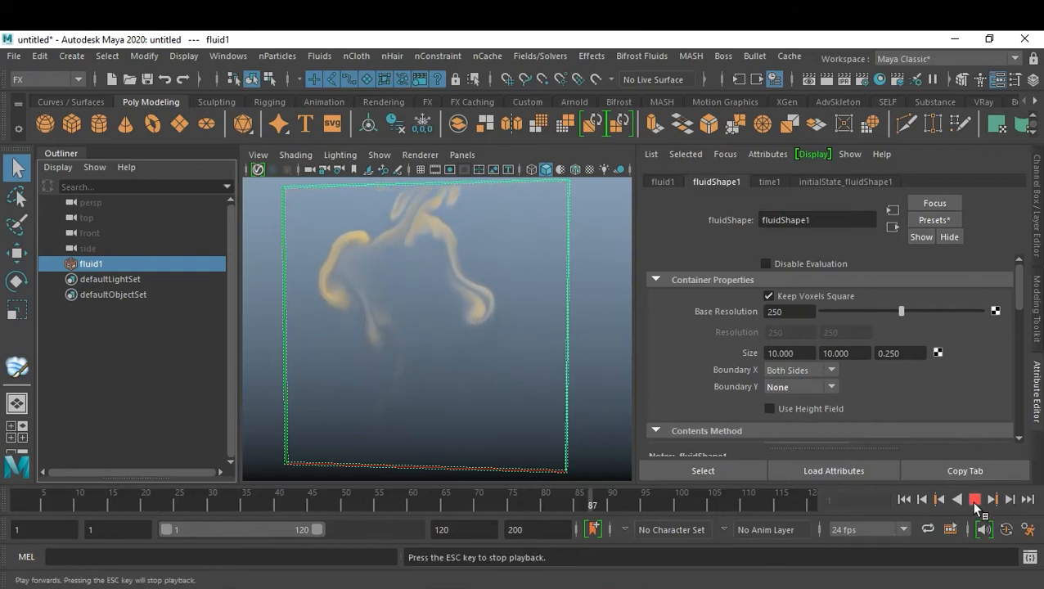
{"action": "left_click", "coordinate": [975, 500]}
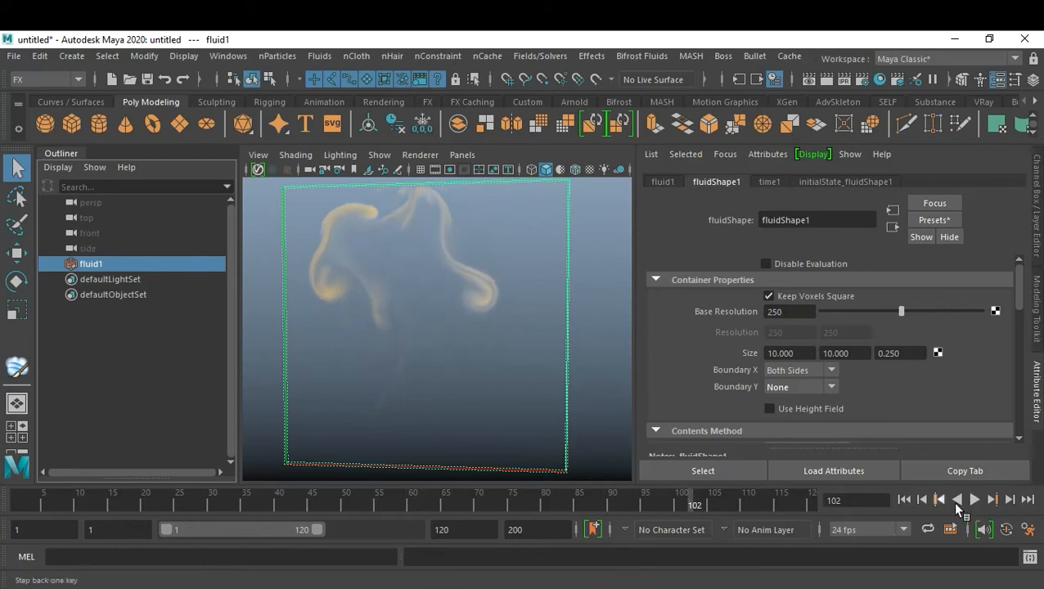
{"action": "left_click", "coordinate": [905, 500]}
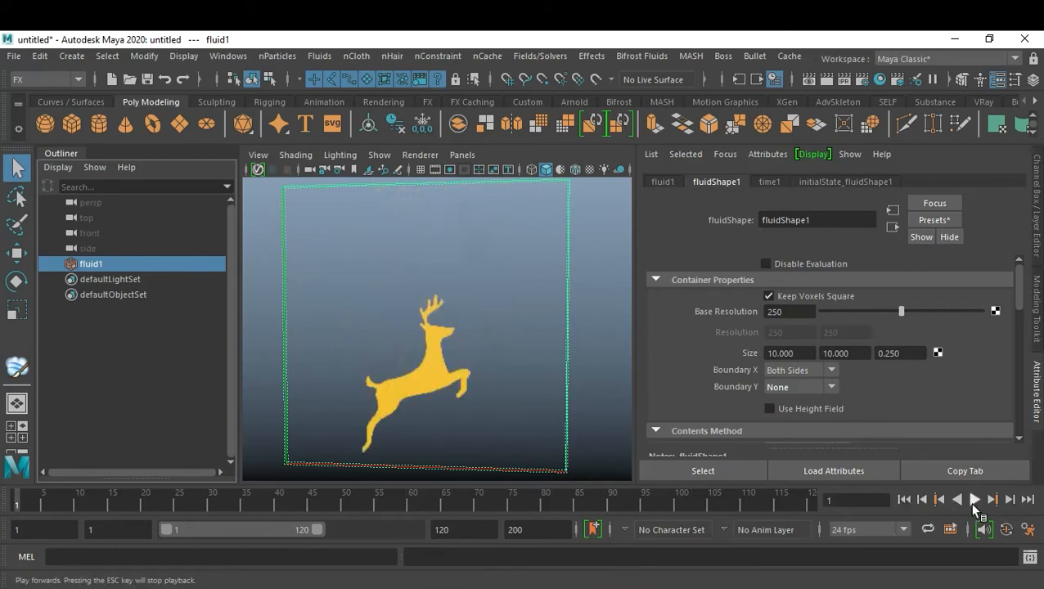
{"action": "left_click", "coordinate": [974, 500]}
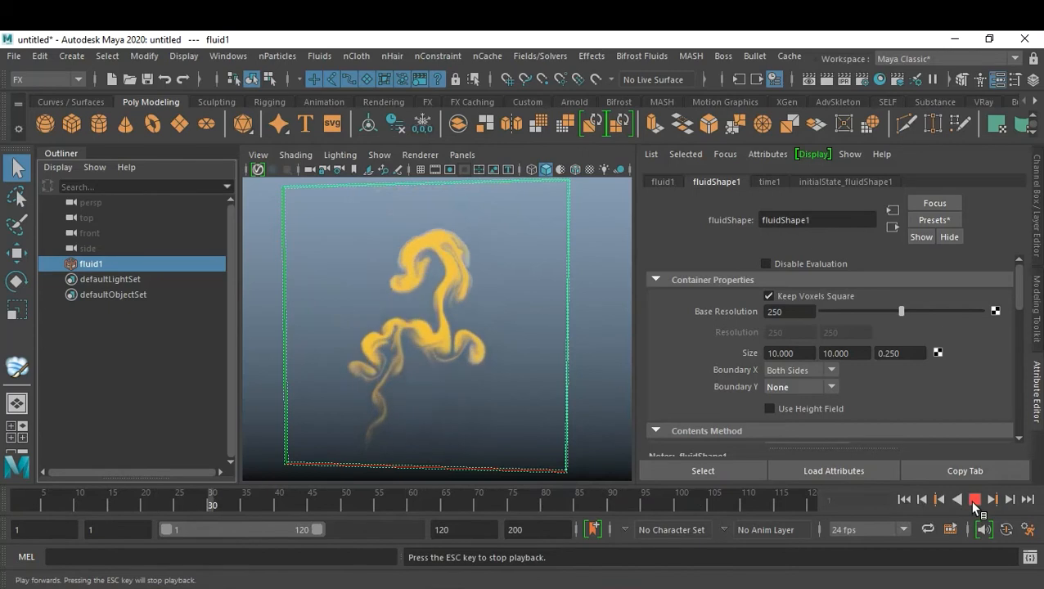
{"action": "left_click", "coordinate": [974, 500]}
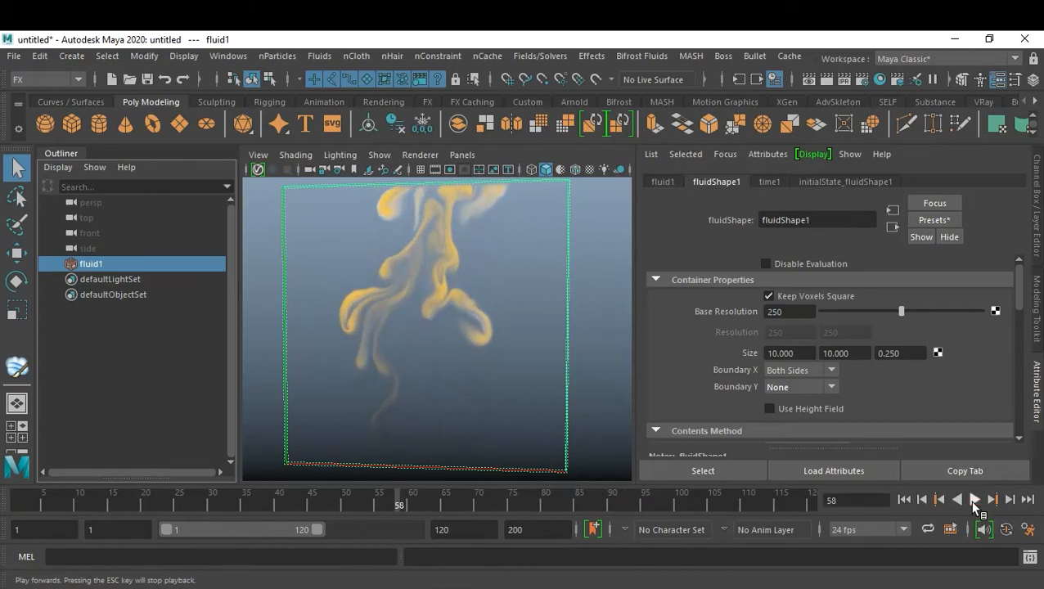
{"action": "left_click", "coordinate": [903, 499]}
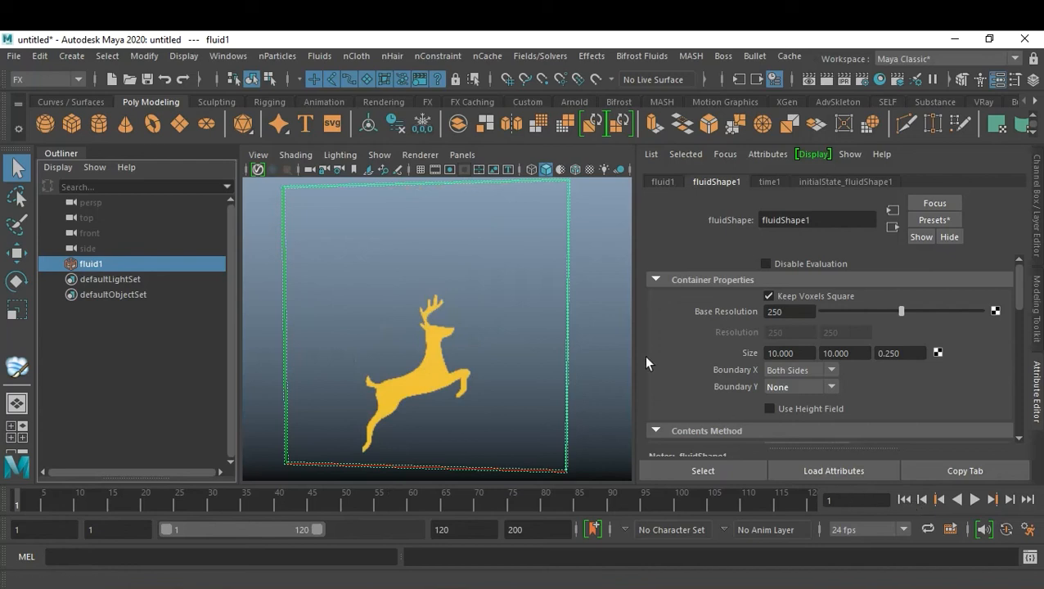
Add a Newton field to fluid1 and move it to the container's lower-right corner, at about X 3.3, Y -4.45.
{"action": "left_click", "coordinate": [550, 57]}
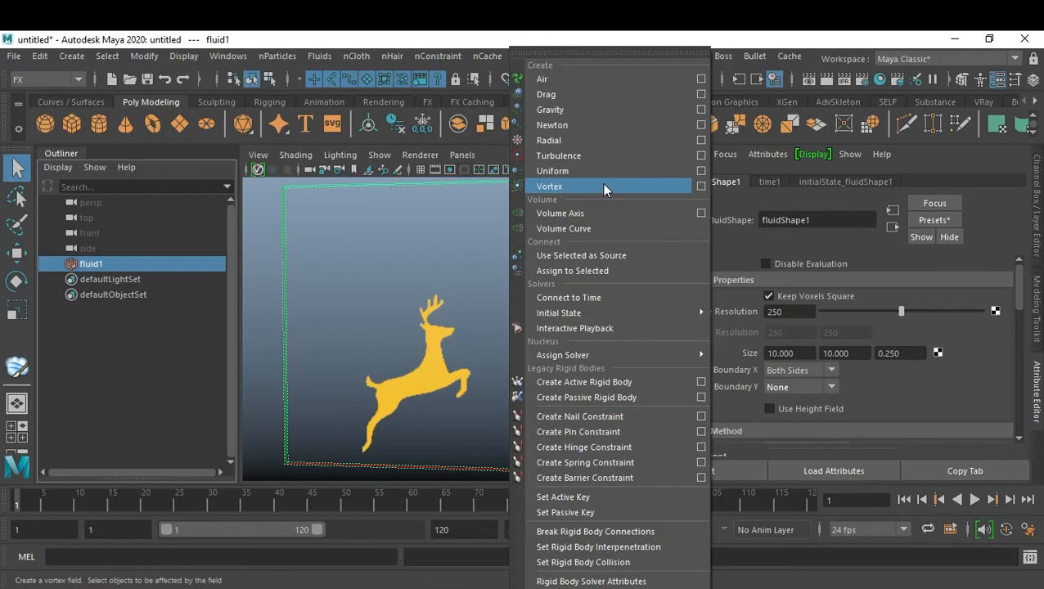
{"action": "left_click", "coordinate": [595, 130]}
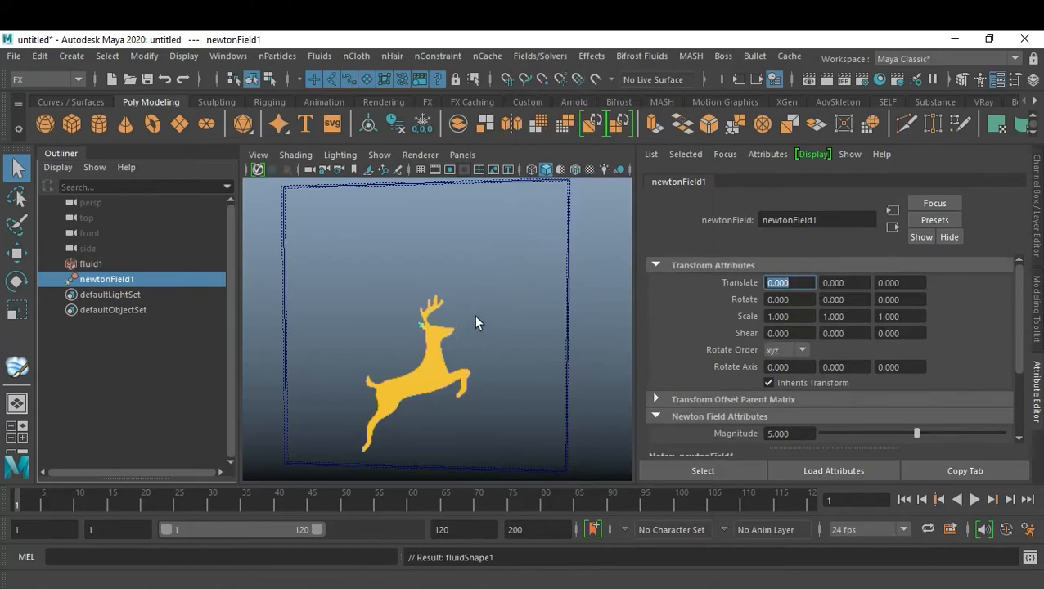
{"action": "left_click", "coordinate": [348, 314]}
{"action": "left_click", "coordinate": [108, 280]}
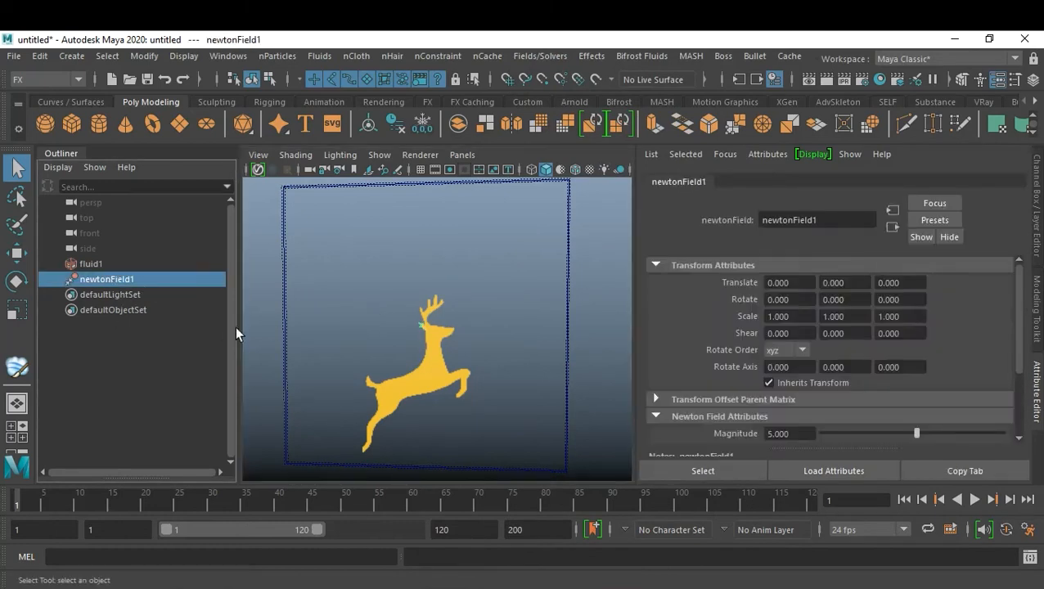
{"action": "key", "text": "w"}
{"action": "left_click_drag", "start_coordinate": [490, 330], "coordinate": [577, 329]}
{"action": "left_click_drag", "start_coordinate": [508, 249], "coordinate": [517, 378]}
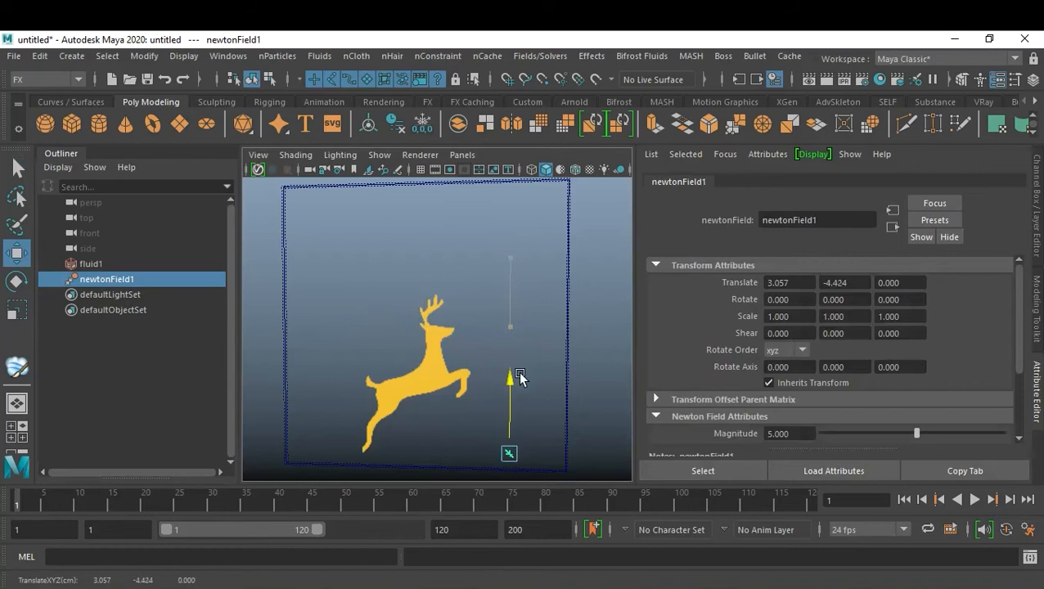
{"action": "left_click_drag", "start_coordinate": [604, 460], "coordinate": [612, 460]}
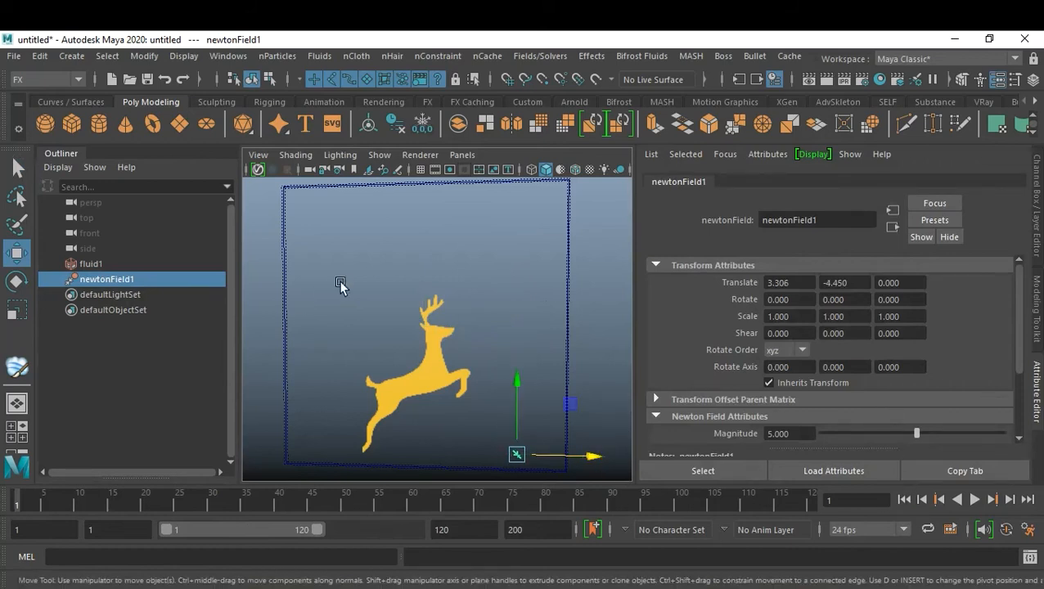
Play the simulation to check how strongly the Newton field pulls the deer smoke.
{"action": "left_click_drag", "start_coordinate": [365, 304], "coordinate": [476, 324], "text": "alt"}
{"action": "scroll", "coordinate": [461, 323], "scroll_direction": "up", "scroll_amount": 3}
{"action": "middle_click_drag", "start_coordinate": [475, 323], "coordinate": [463, 314], "text": "alt"}
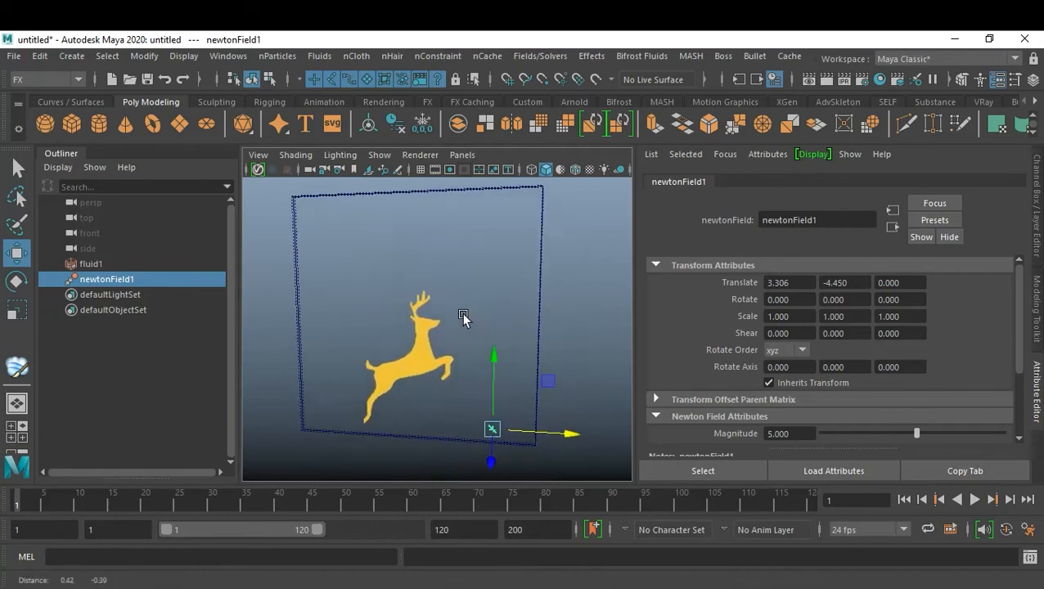
{"action": "left_click", "coordinate": [975, 499]}
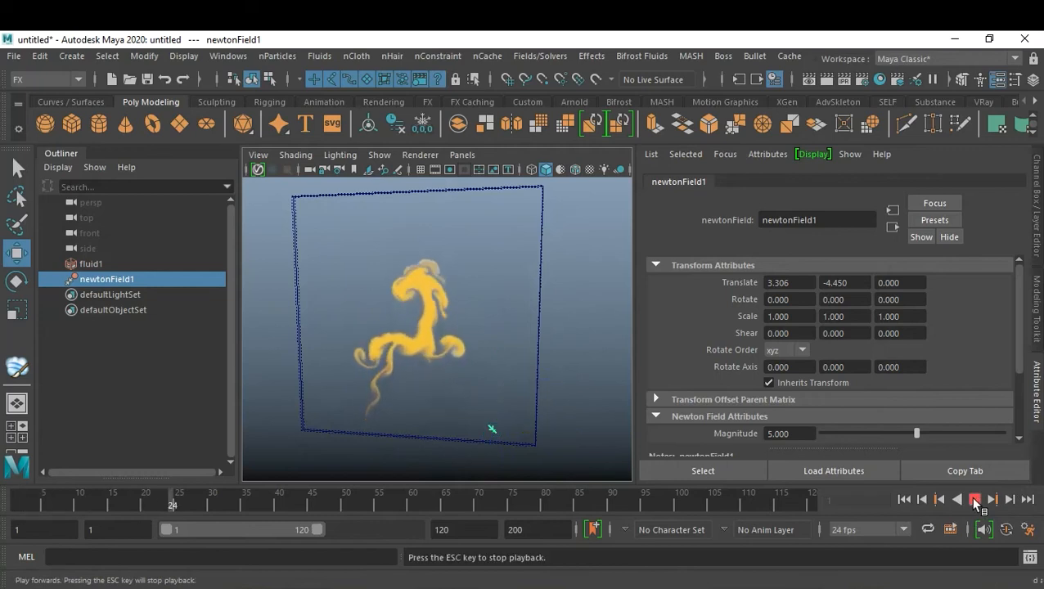
{"action": "left_click", "coordinate": [975, 499]}
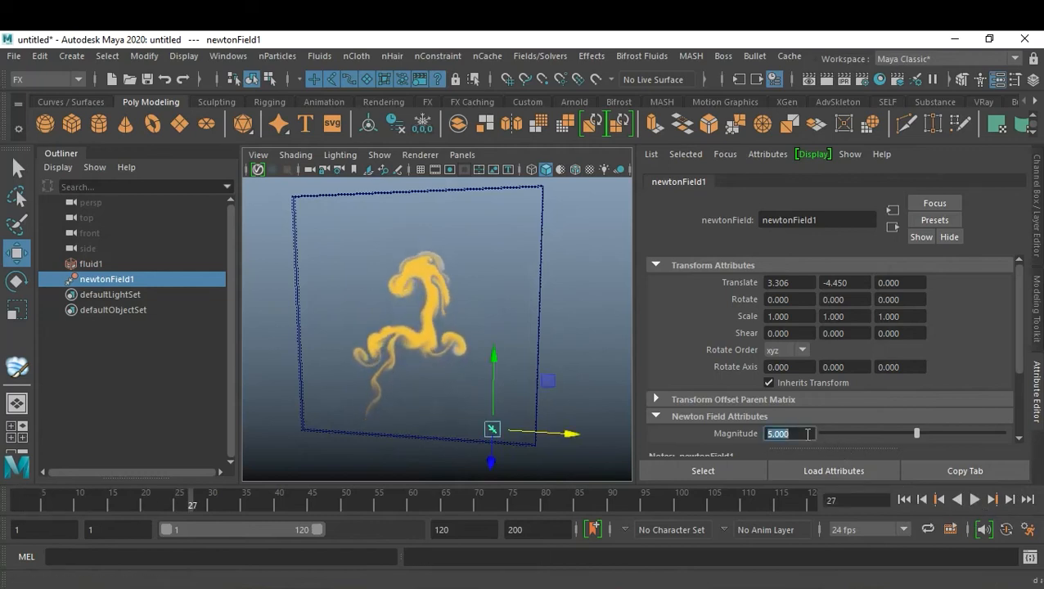
Set the Newton field's magnitude to 50 and replay the simulation from the first frame.
{"action": "key", "text": "Return"}
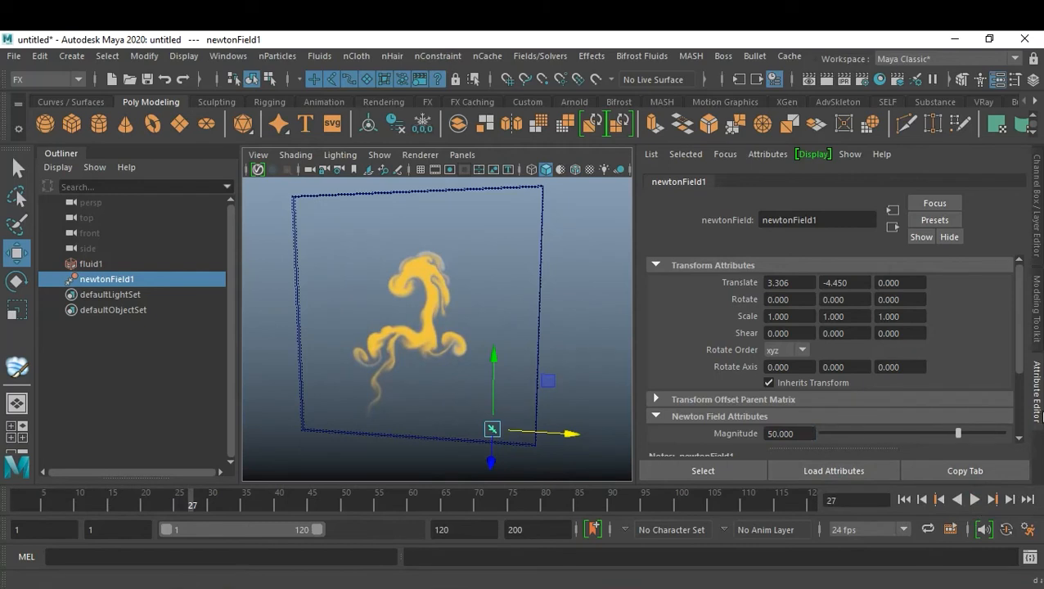
{"action": "left_click", "coordinate": [904, 500]}
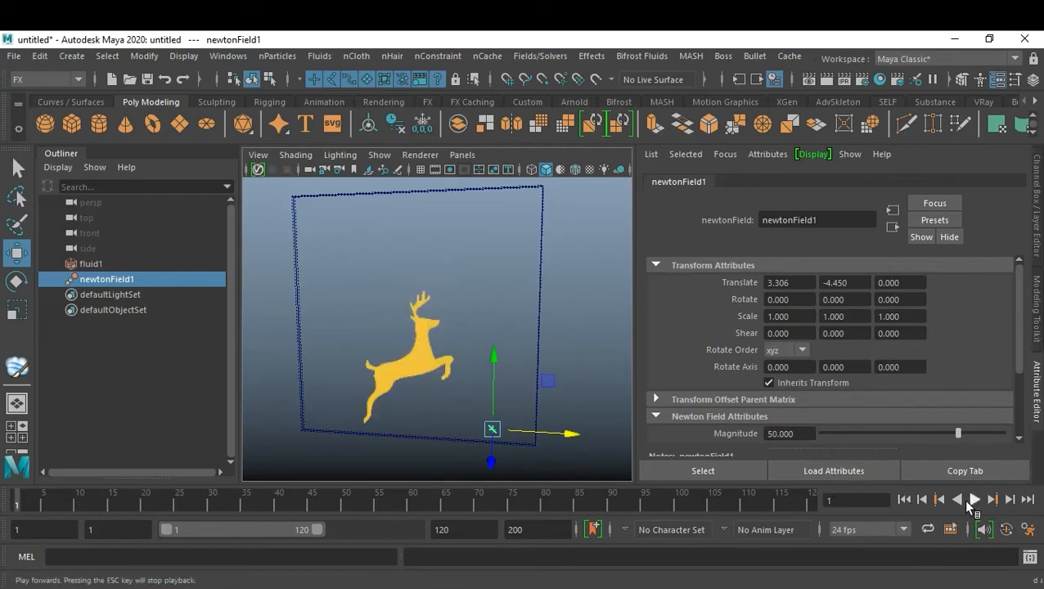
{"action": "left_click", "coordinate": [975, 500]}
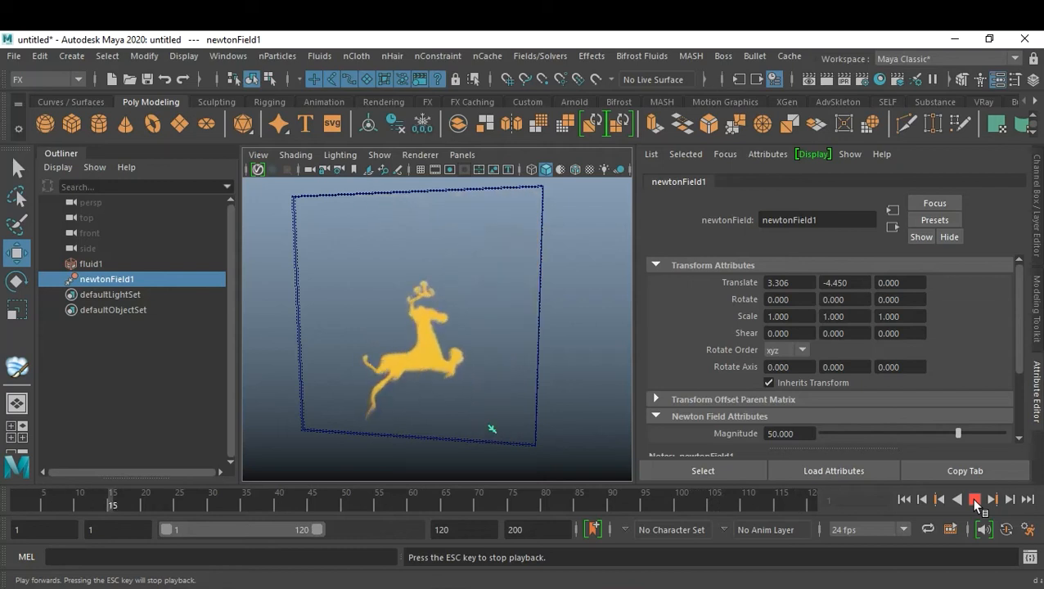
{"action": "left_click", "coordinate": [975, 500]}
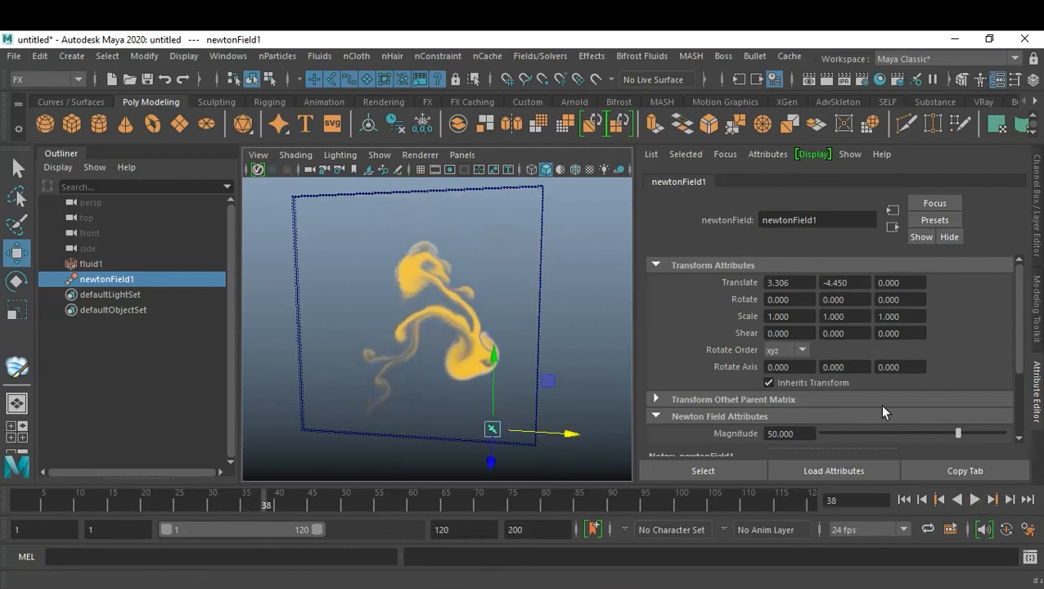
Set the Newton field's magnitude to 500 and replay the simulation from the first frame.
{"action": "left_click", "coordinate": [804, 433]}
{"action": "type", "text": "500"}
{"action": "key", "text": "Return"}
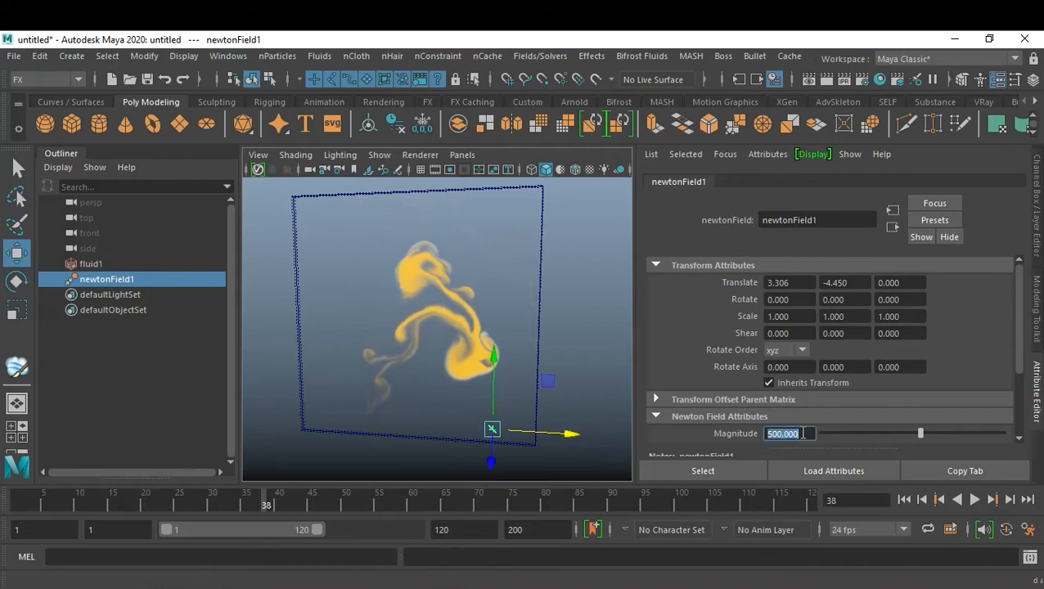
{"action": "left_click", "coordinate": [904, 499]}
{"action": "left_click", "coordinate": [975, 500]}
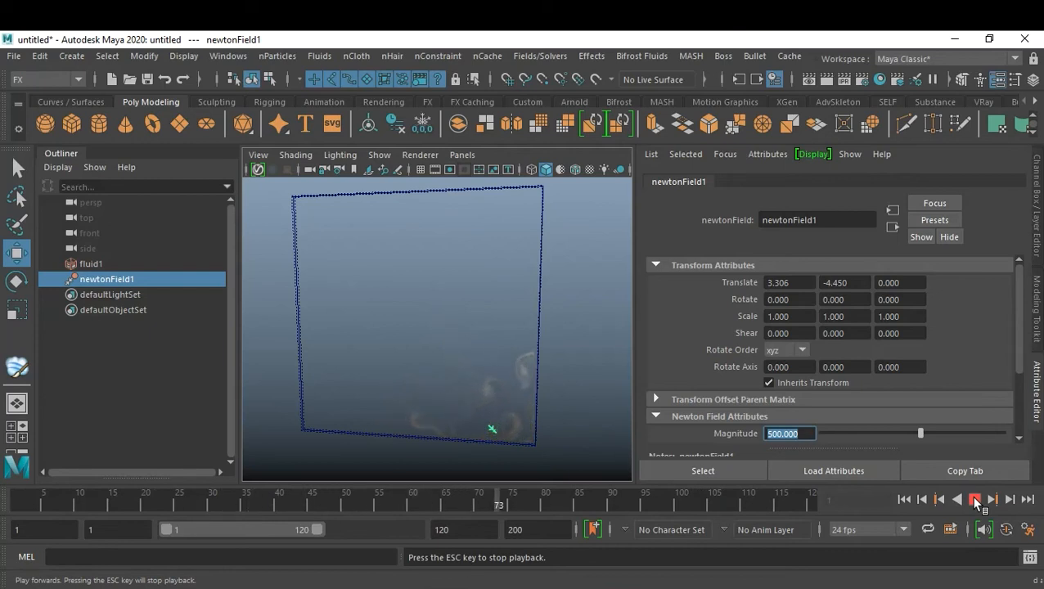
{"action": "left_click", "coordinate": [975, 500]}
Set the Newton field's magnitude to 200.
{"action": "type", "text": "200"}
{"action": "key", "text": "Return"}
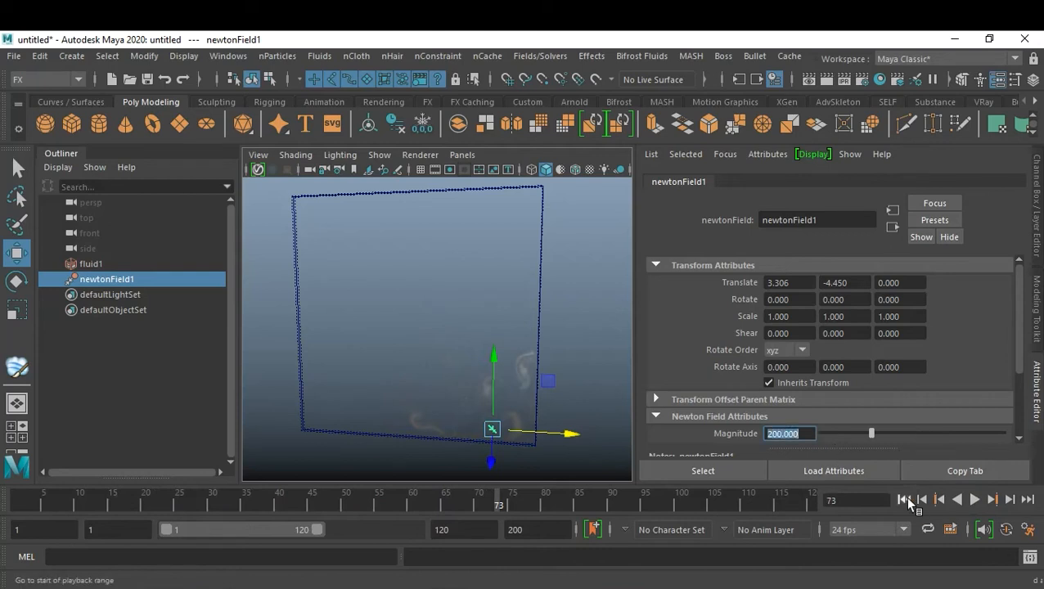
Play the simulation from the first frame twice to check the smoke's pull at the reduced Newton field magnitude.
{"action": "left_click", "coordinate": [973, 500]}
{"action": "left_click", "coordinate": [975, 501]}
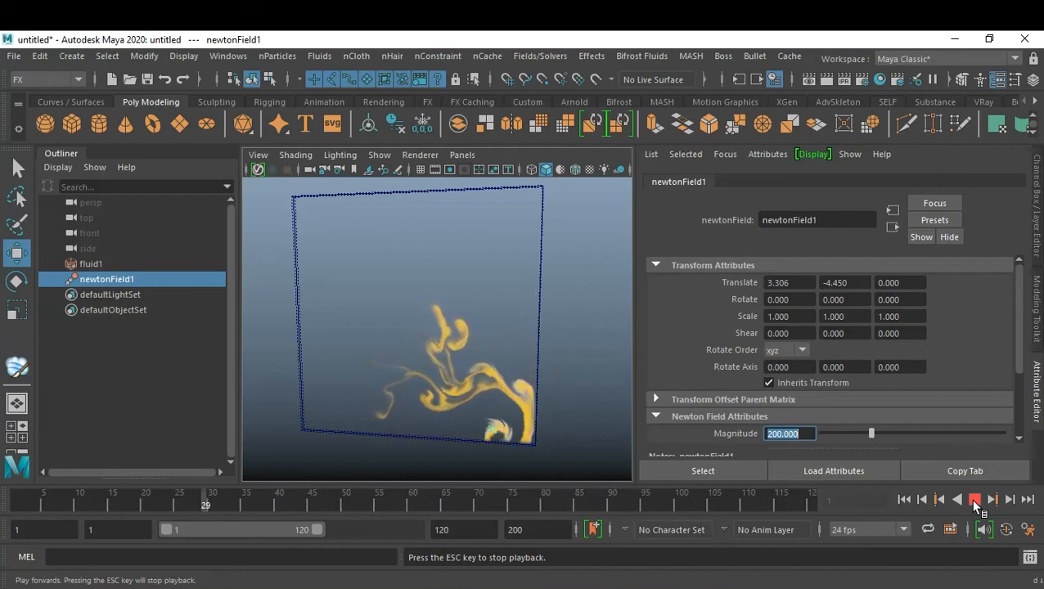
{"action": "left_click", "coordinate": [973, 500]}
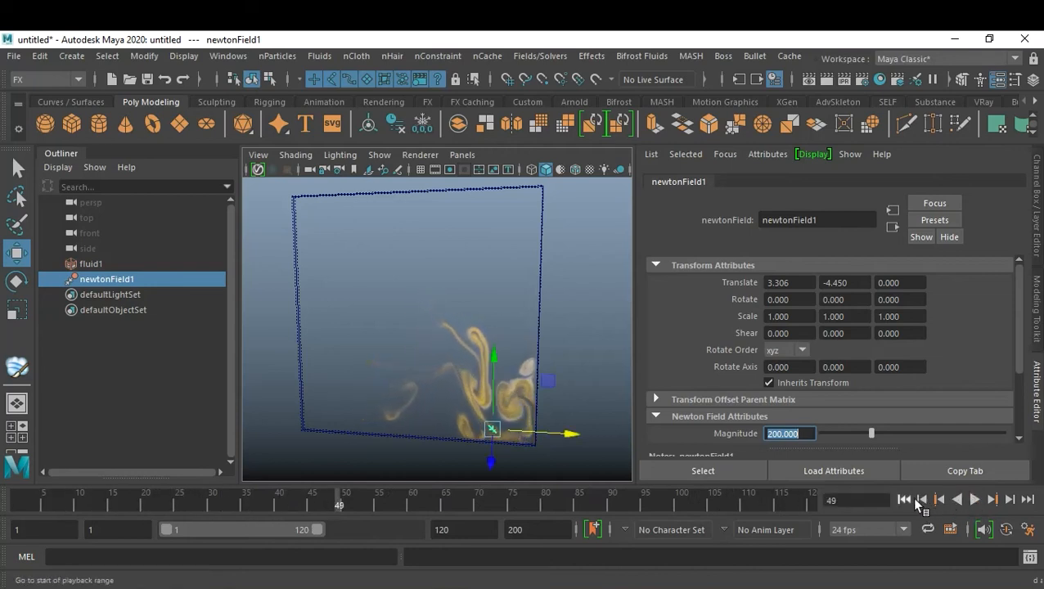
{"action": "left_click", "coordinate": [904, 500]}
{"action": "left_click", "coordinate": [975, 500]}
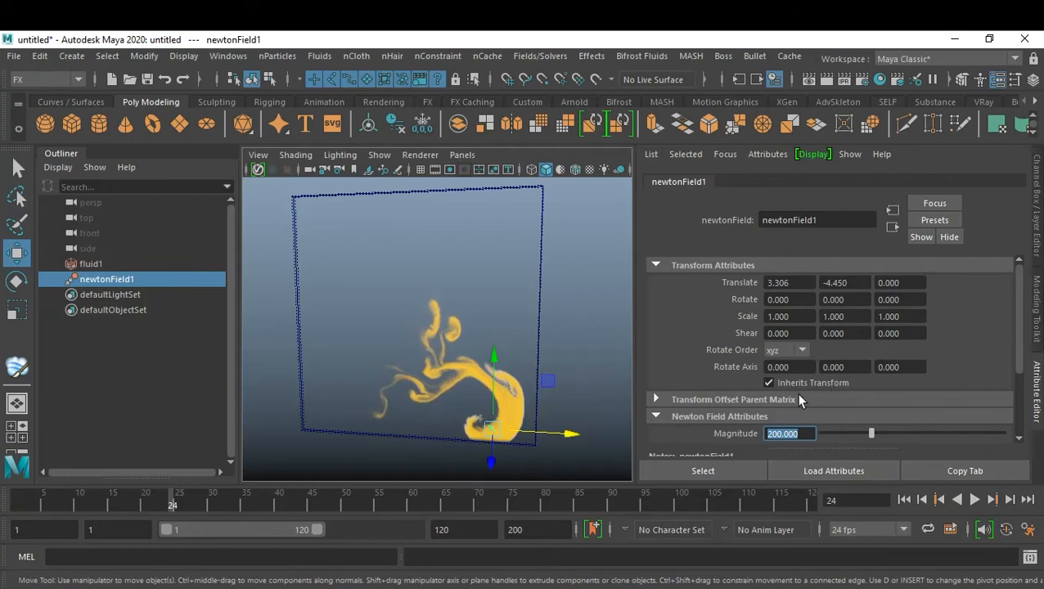
Show the Dynamic Simulation attributes of the fluid1 container.
{"action": "left_click", "coordinate": [90, 265]}
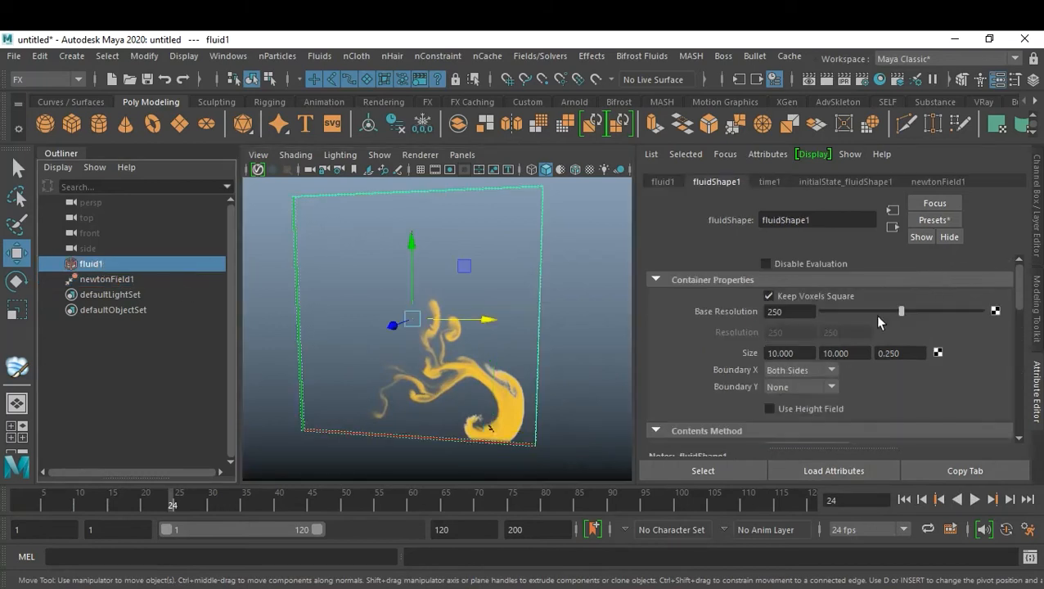
{"action": "scroll", "coordinate": [972, 379], "scroll_direction": "down", "scroll_amount": 6}
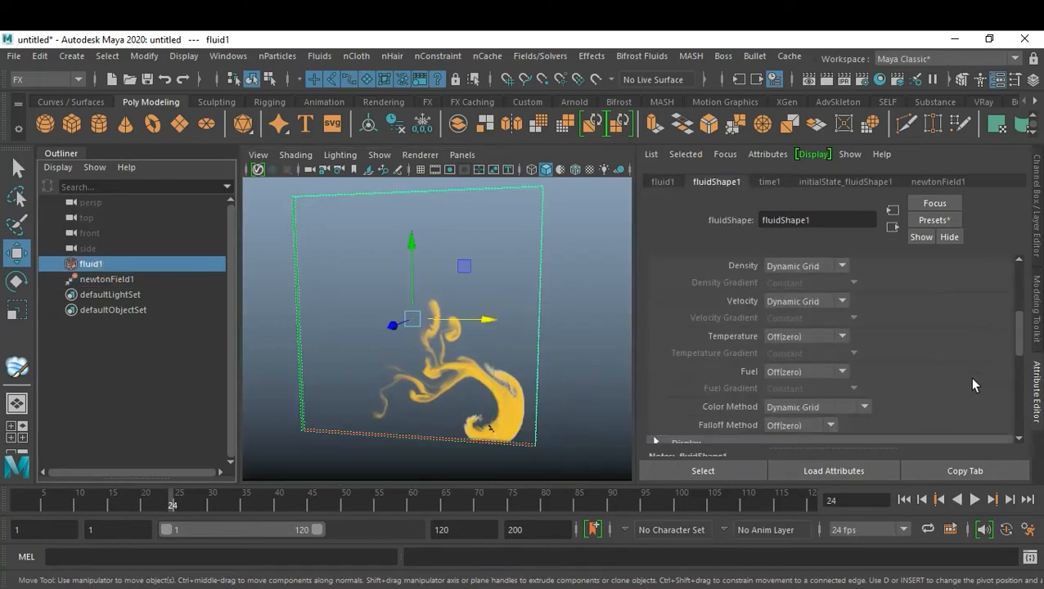
{"action": "scroll", "coordinate": [973, 384], "scroll_direction": "down", "scroll_amount": 2}
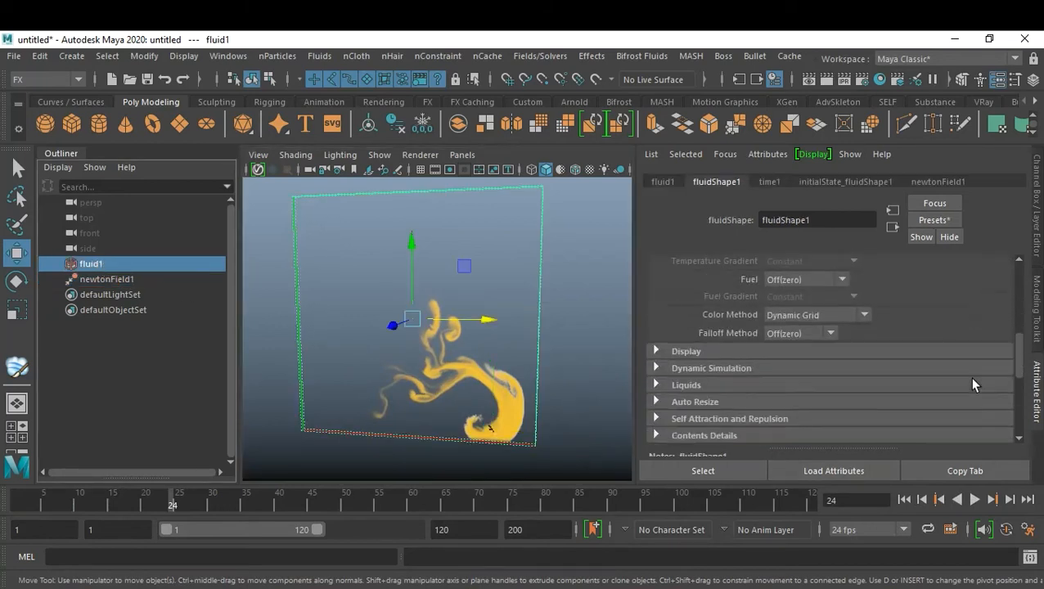
{"action": "left_click", "coordinate": [725, 370]}
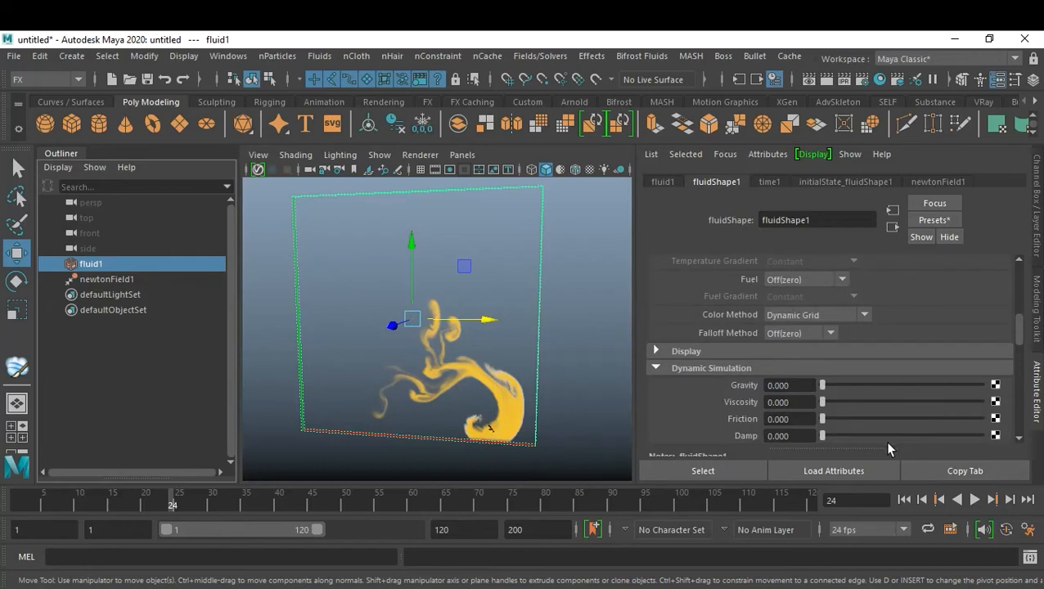
Replay the deer smoke simulation several times and return to the first frame.
{"action": "left_click", "coordinate": [905, 500]}
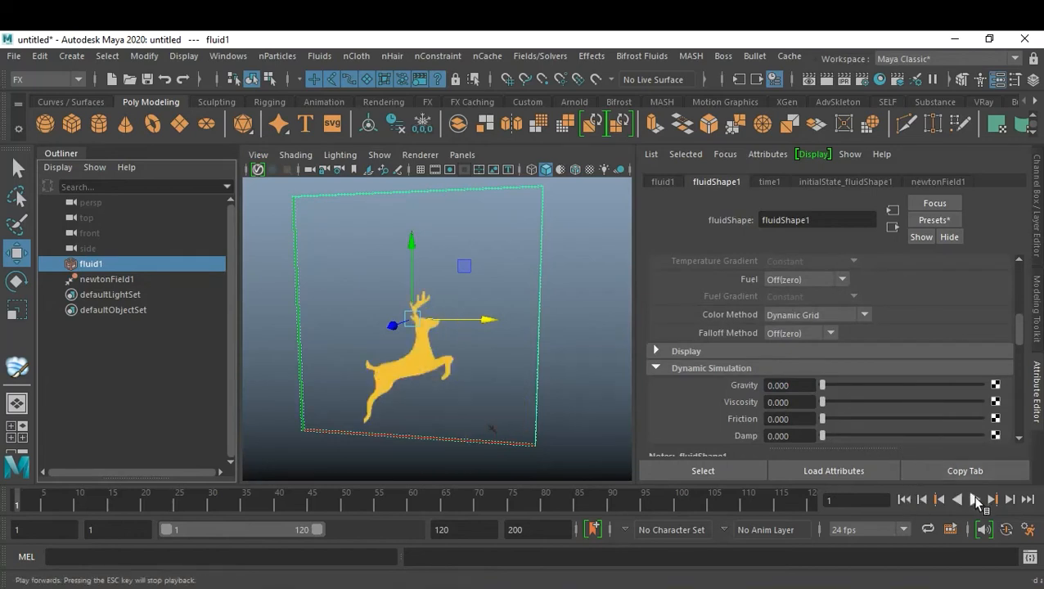
{"action": "left_click", "coordinate": [975, 500]}
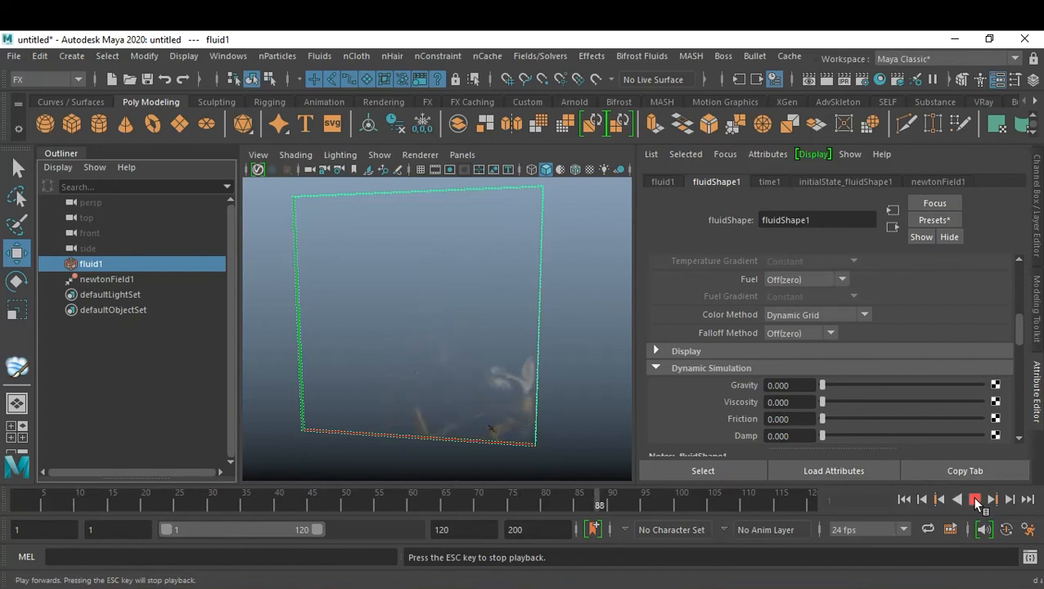
{"action": "left_click", "coordinate": [976, 500]}
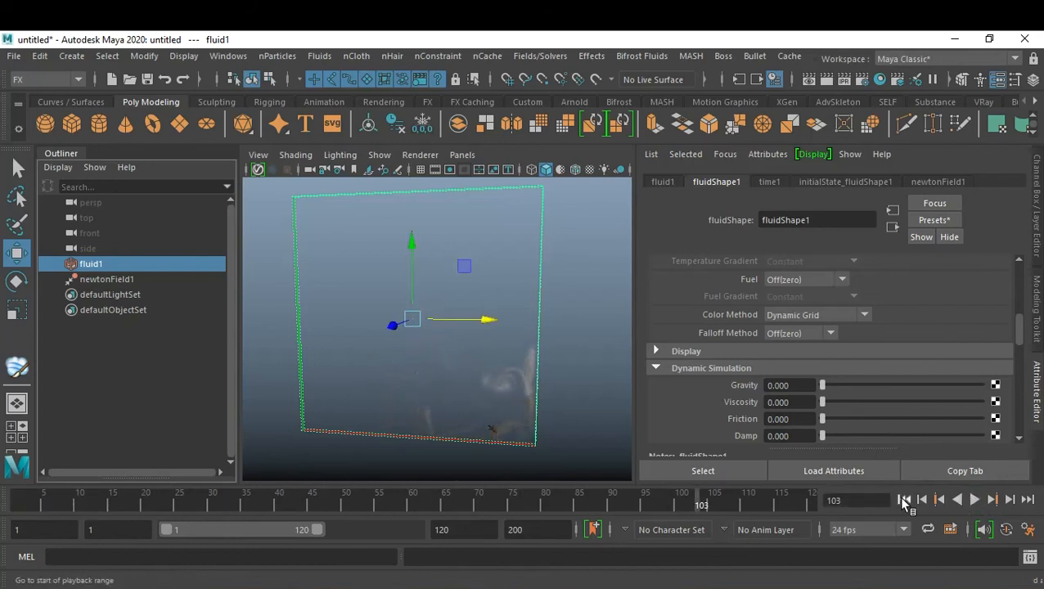
{"action": "left_click", "coordinate": [904, 500]}
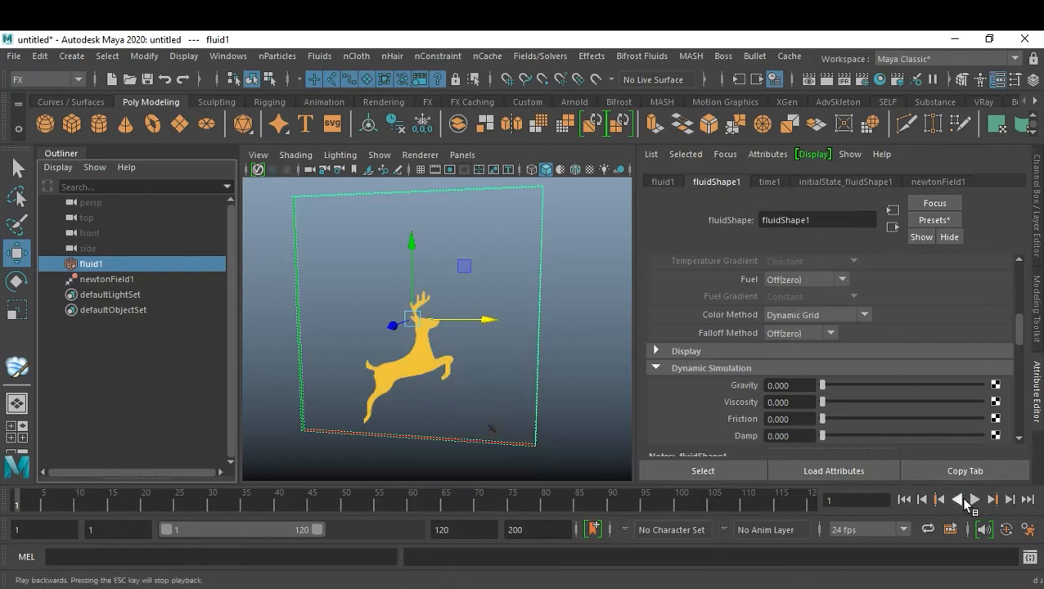
{"action": "left_click", "coordinate": [975, 500]}
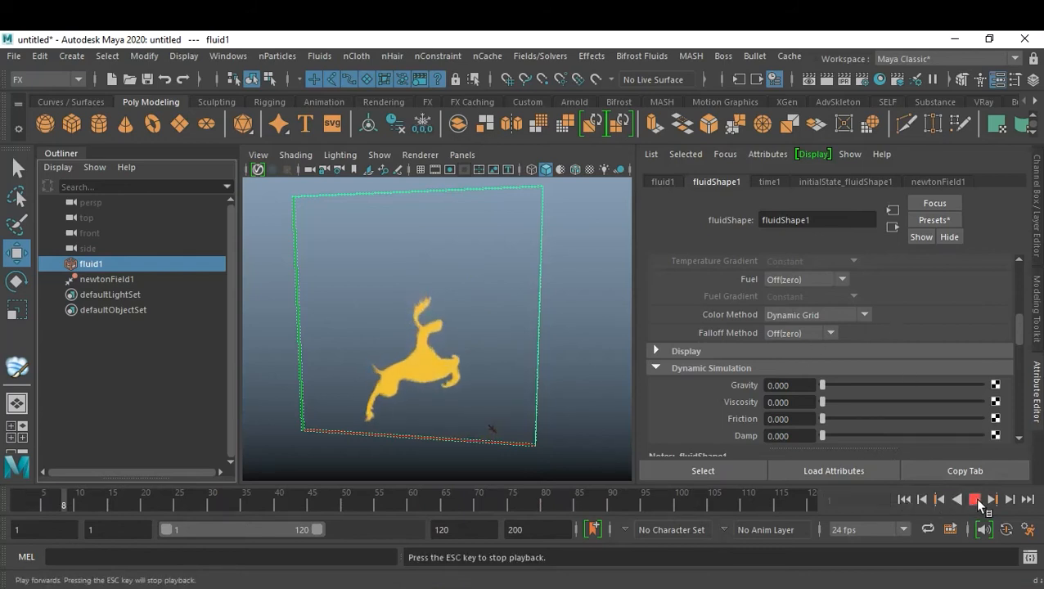
{"action": "left_click", "coordinate": [978, 503]}
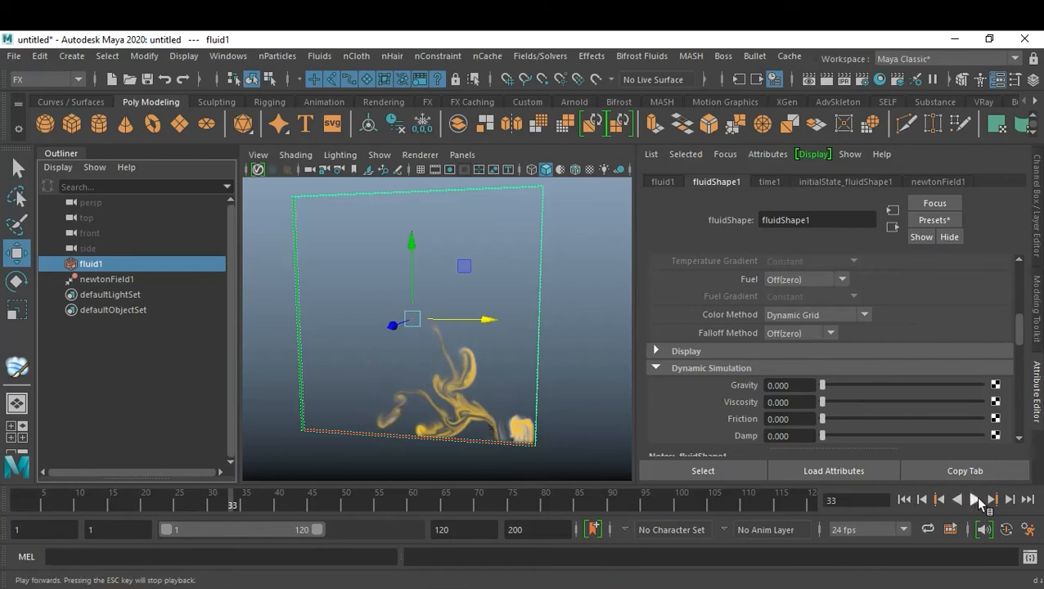
{"action": "left_click", "coordinate": [976, 500]}
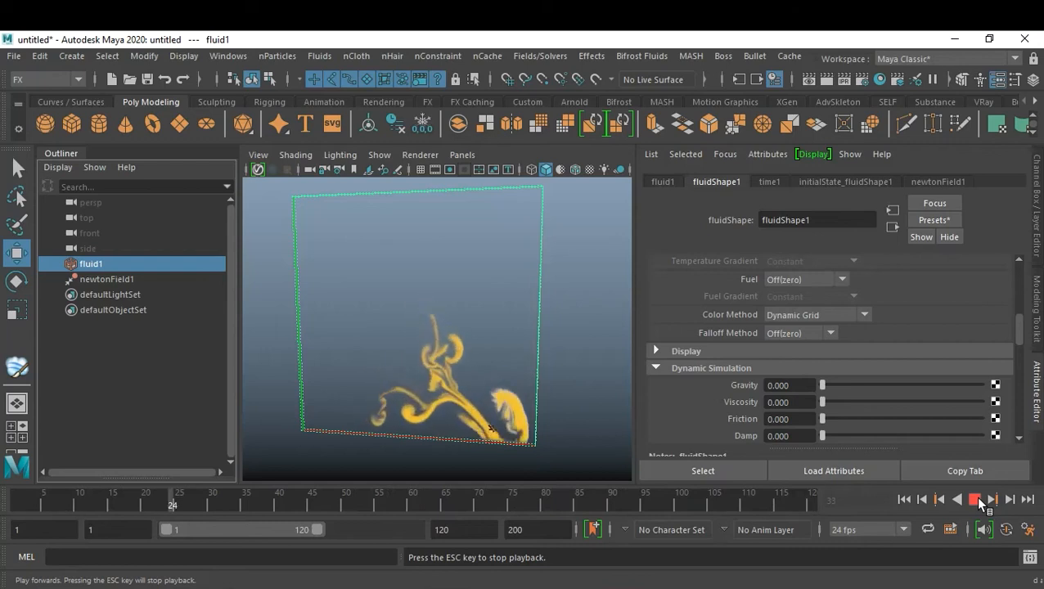
{"action": "left_click", "coordinate": [975, 500]}
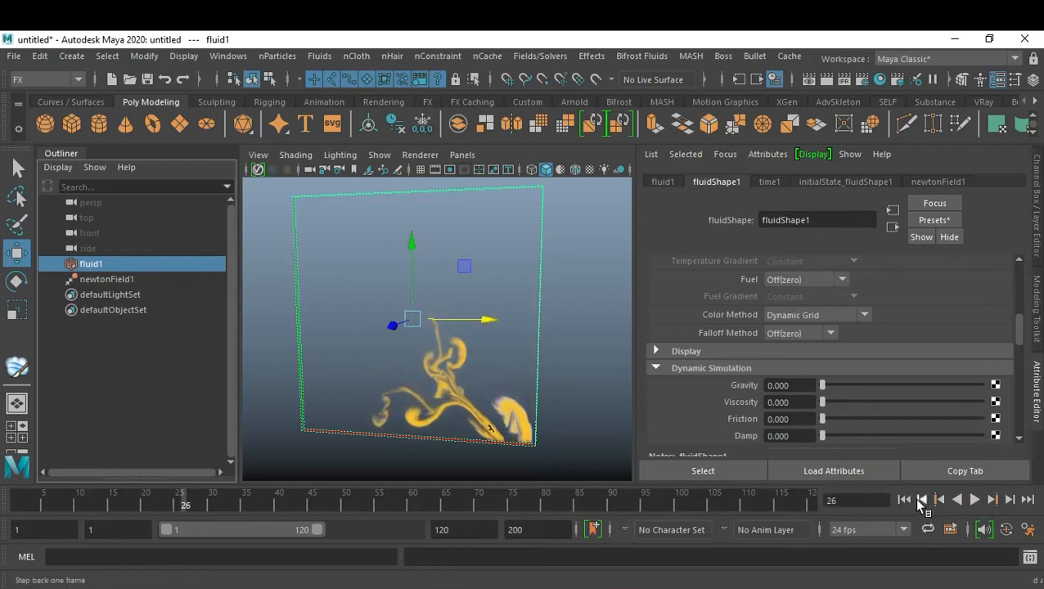
{"action": "left_click", "coordinate": [905, 499]}
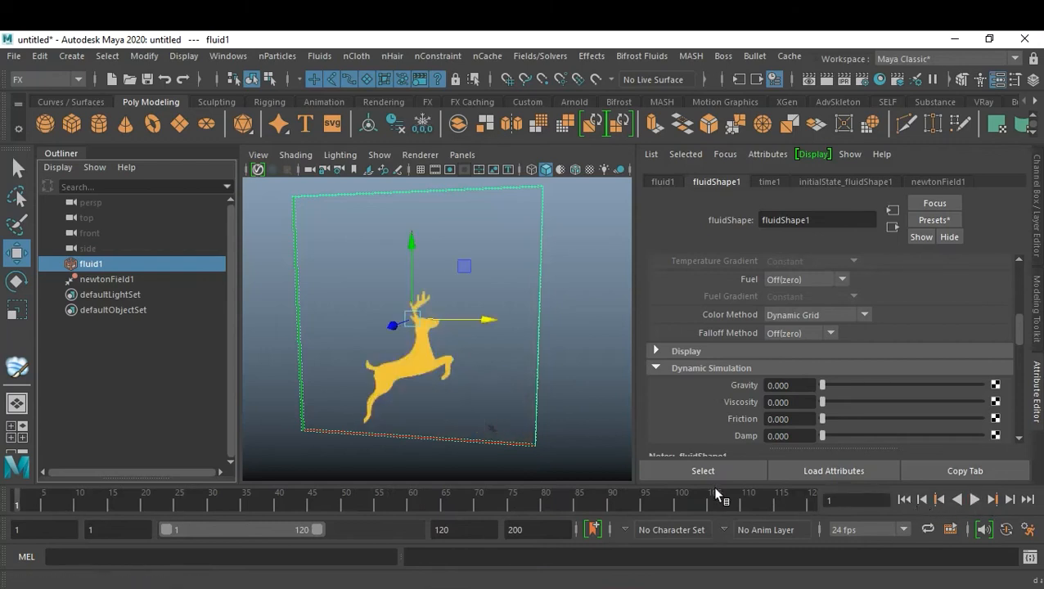
Move the Newton field just below the container's lower edge, at about X 0.080, Y -5.446, and play the simulation.
{"action": "left_click", "coordinate": [484, 425]}
{"action": "left_click_drag", "start_coordinate": [553, 432], "coordinate": [468, 437]}
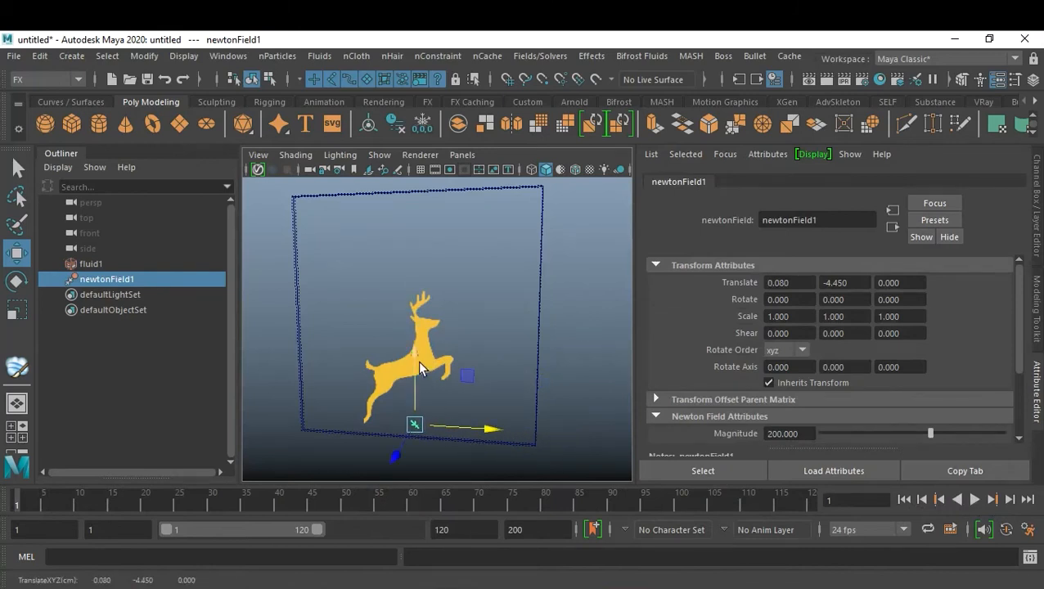
{"action": "left_click_drag", "start_coordinate": [408, 348], "coordinate": [411, 372]}
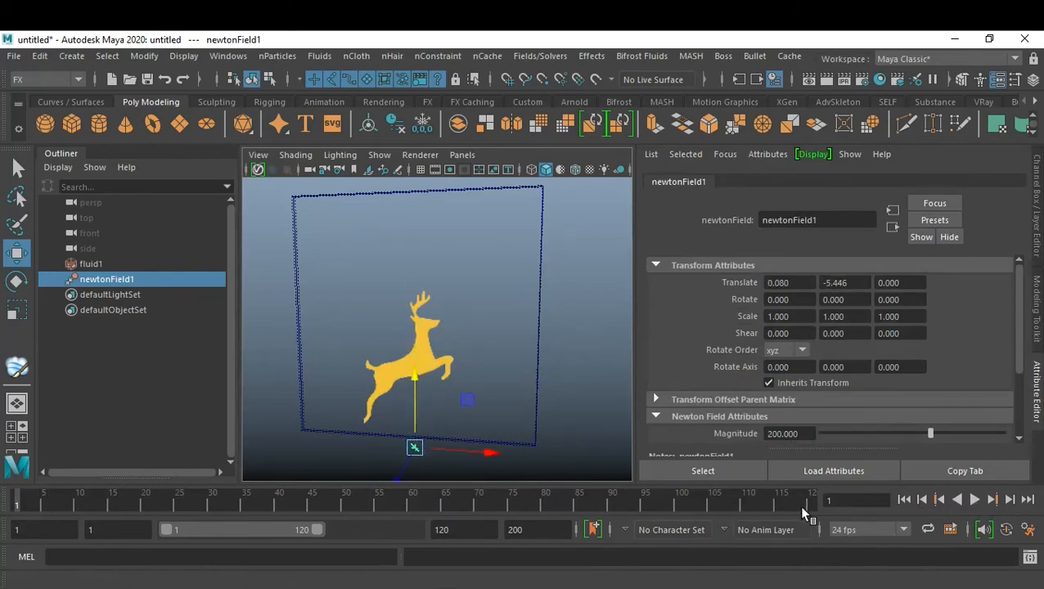
{"action": "left_click", "coordinate": [975, 500]}
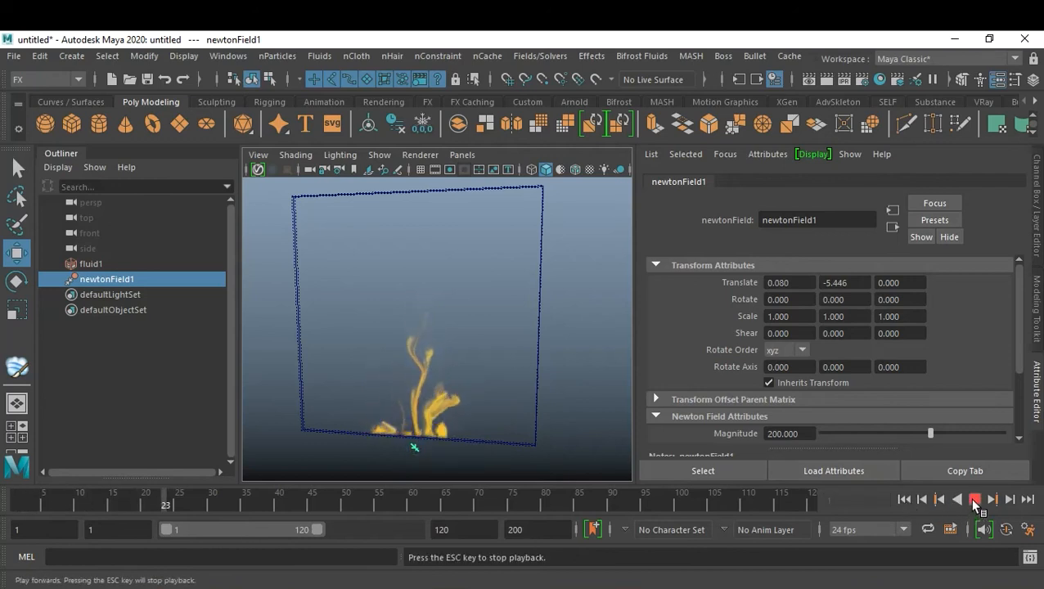
{"action": "left_click", "coordinate": [974, 500]}
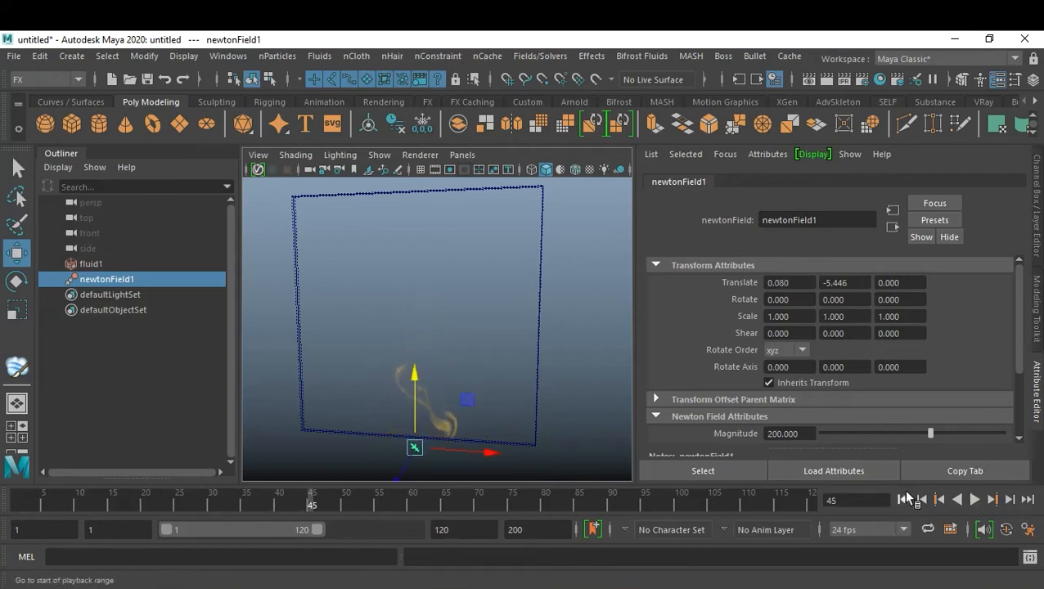
Raise the Newton field to about Y -3.183, inside the container, and replay the simulation from the first frame.
{"action": "left_click", "coordinate": [904, 499]}
{"action": "left_click_drag", "start_coordinate": [414, 381], "coordinate": [414, 329]}
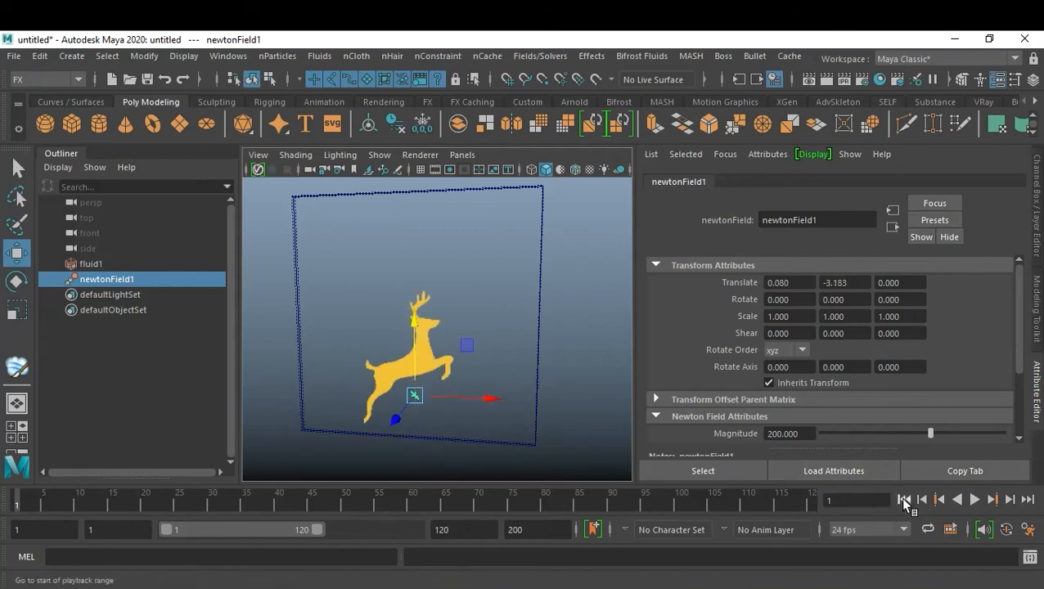
{"action": "left_click", "coordinate": [974, 499]}
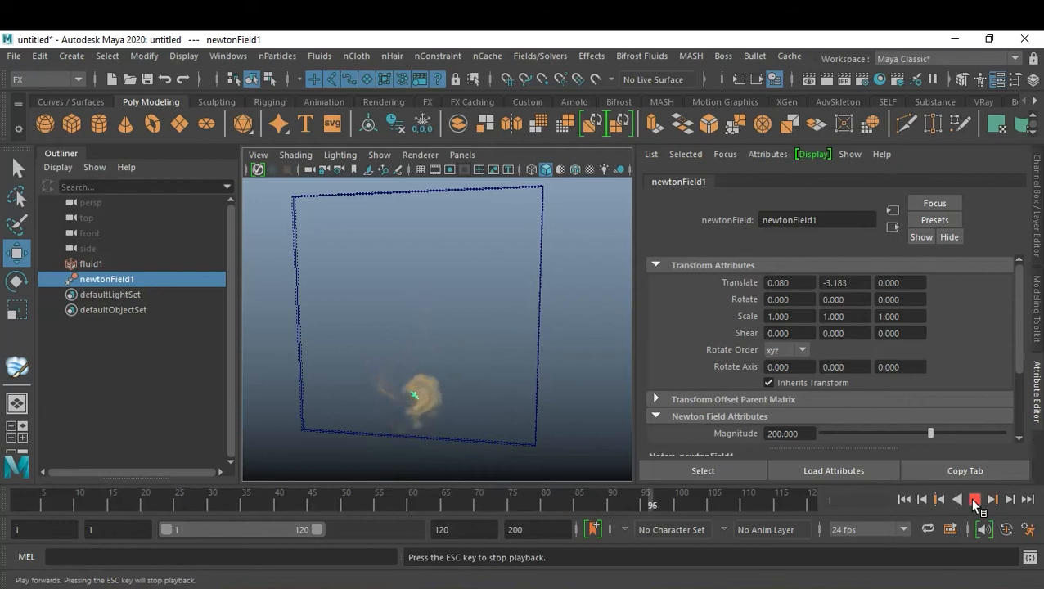
{"action": "left_click", "coordinate": [974, 500]}
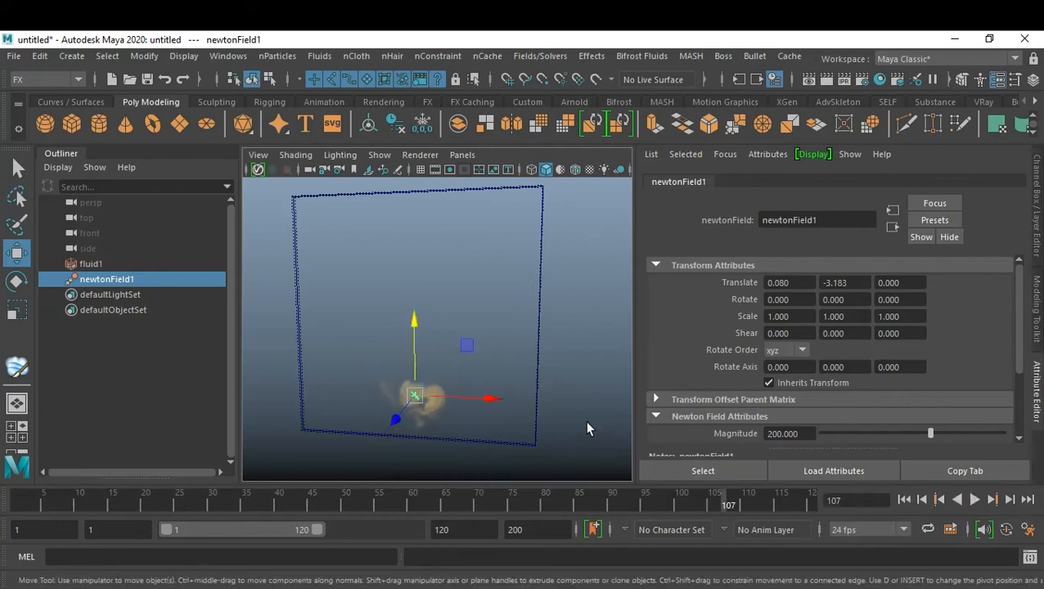
Create a polygon sphere and lower it to about Y -4.386, beneath the smoke.
{"action": "left_click", "coordinate": [44, 127]}
{"action": "left_click_drag", "start_coordinate": [410, 250], "coordinate": [423, 357]}
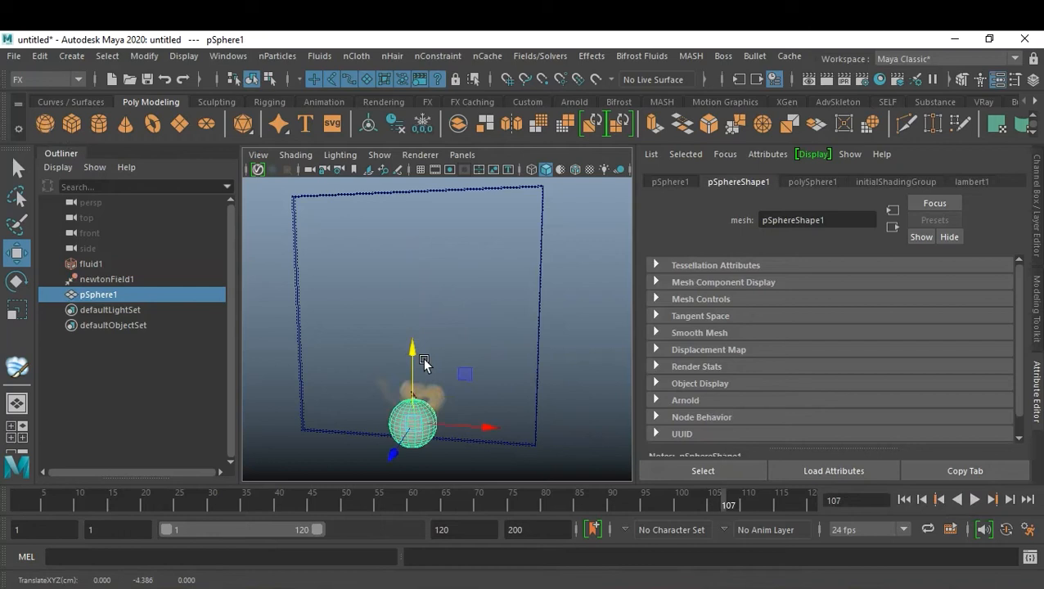
Set the sphere's radius to 1.4 and both its axis and height subdivisions to 8.
{"action": "key", "text": "ctrl+a"}
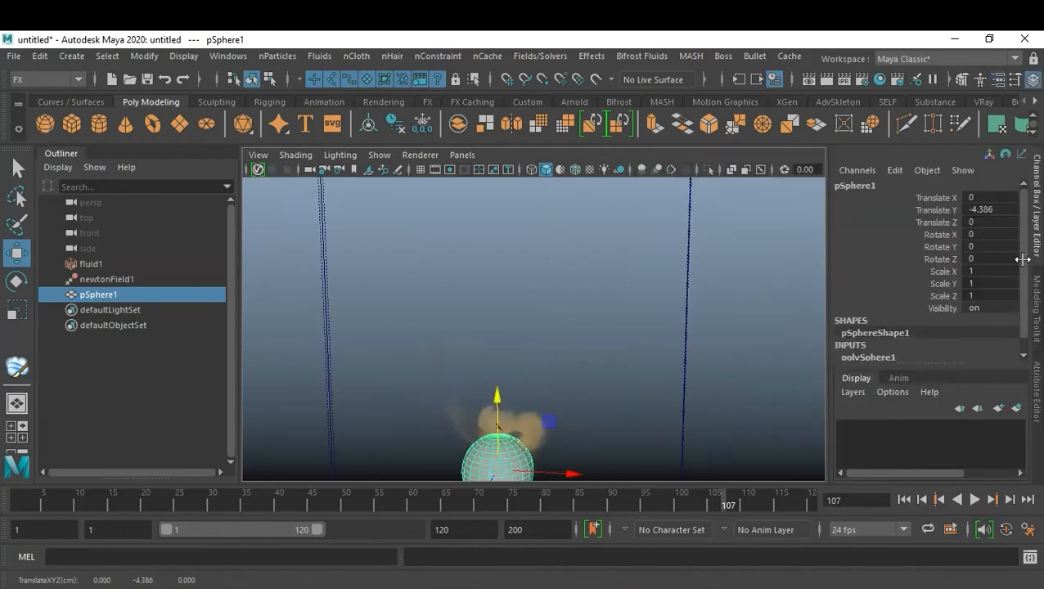
{"action": "scroll", "coordinate": [925, 271], "scroll_direction": "down", "scroll_amount": 1}
{"action": "left_click", "coordinate": [876, 342]}
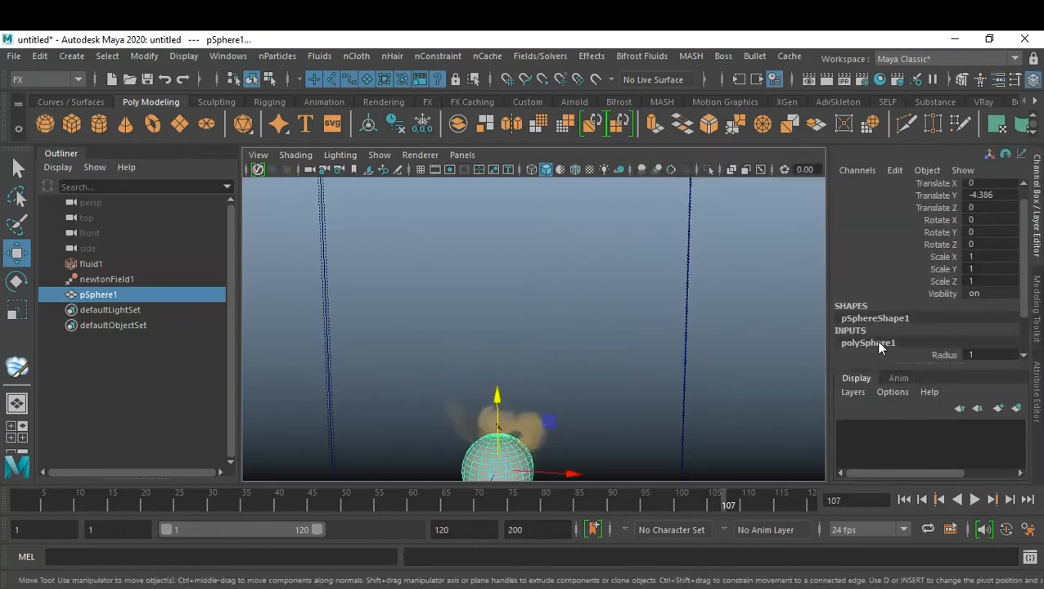
{"action": "left_click", "coordinate": [944, 306]}
{"action": "middle_click_drag", "start_coordinate": [753, 315], "coordinate": [759, 321]}
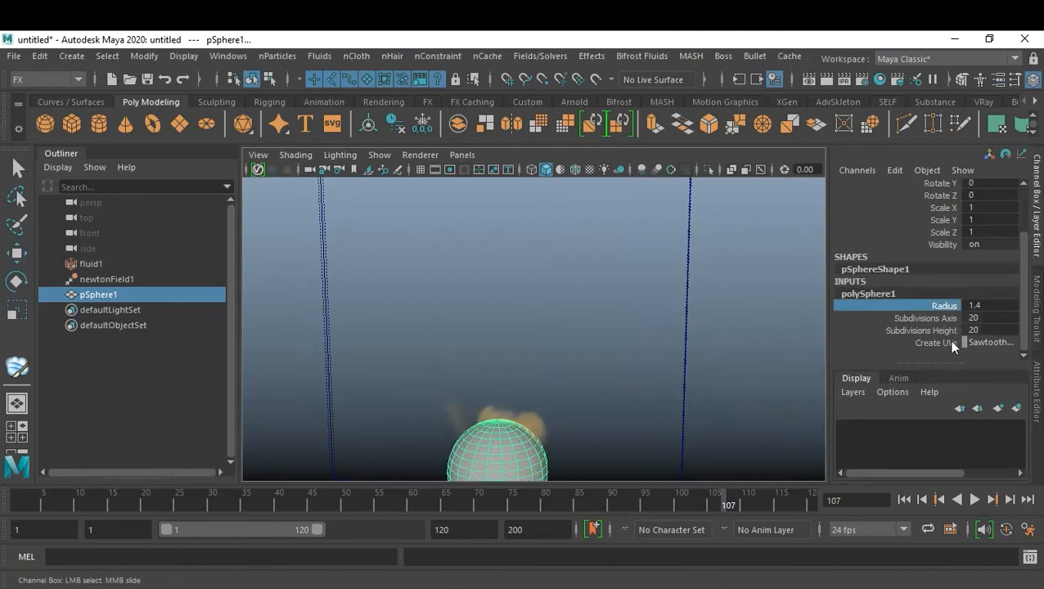
{"action": "left_click_drag", "start_coordinate": [990, 330], "coordinate": [994, 318]}
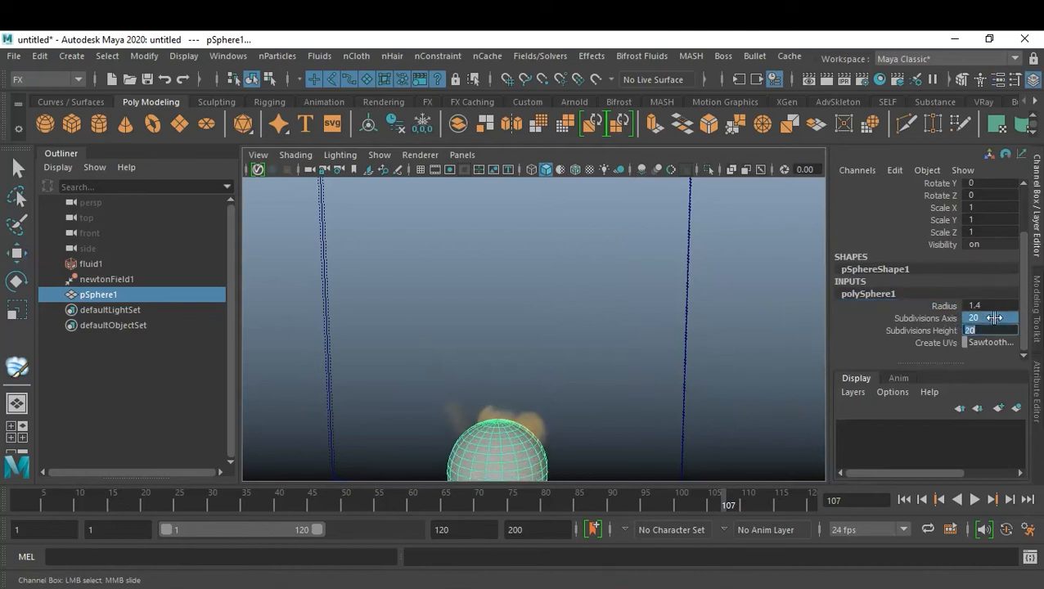
{"action": "type", "text": "8"}
{"action": "key", "text": "Return"}
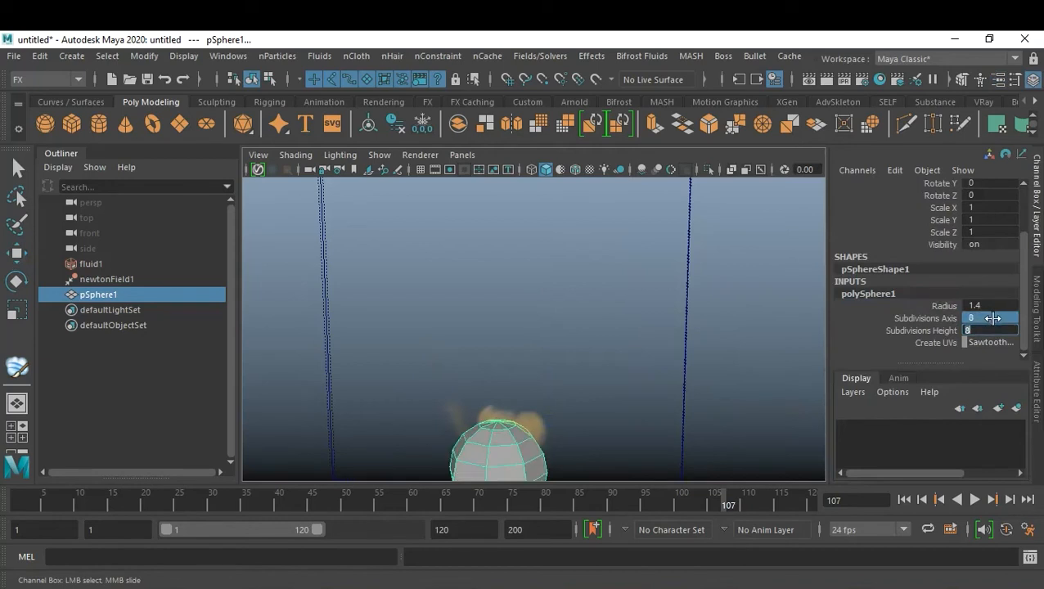
Delete the faces of the sphere's upper half in the front view to leave an open bowl.
{"action": "key", "text": "w"}
{"action": "left_click", "coordinate": [726, 428]}
{"action": "left_click_drag", "start_coordinate": [600, 435], "coordinate": [547, 415], "text": "alt"}
{"action": "left_click", "coordinate": [548, 415]}
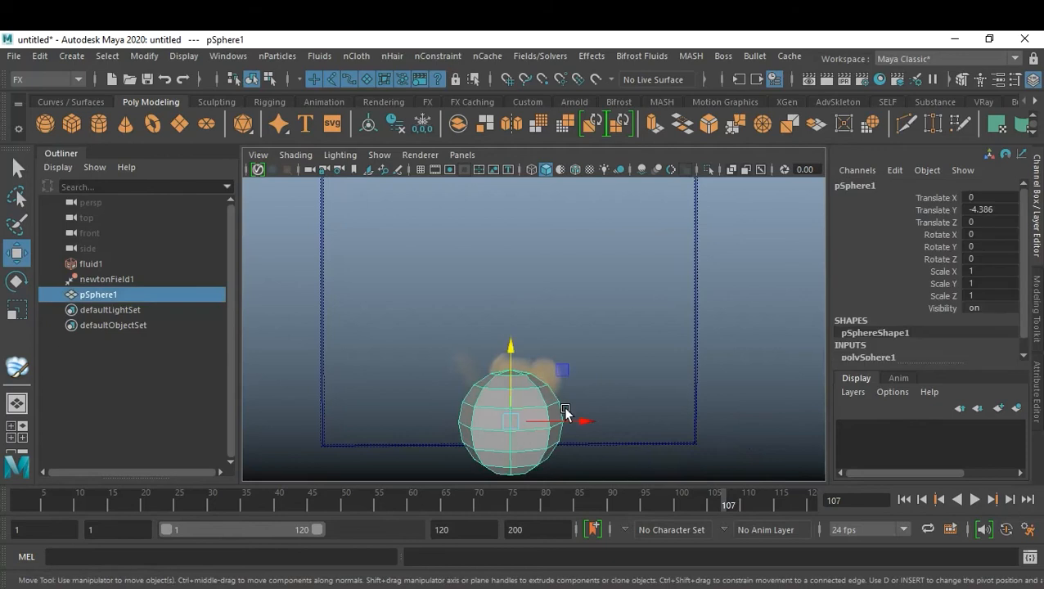
{"action": "right_click_drag", "start_coordinate": [545, 396], "coordinate": [569, 186]}
{"action": "left_click_drag", "start_coordinate": [527, 403], "coordinate": [610, 373], "text": "alt"}
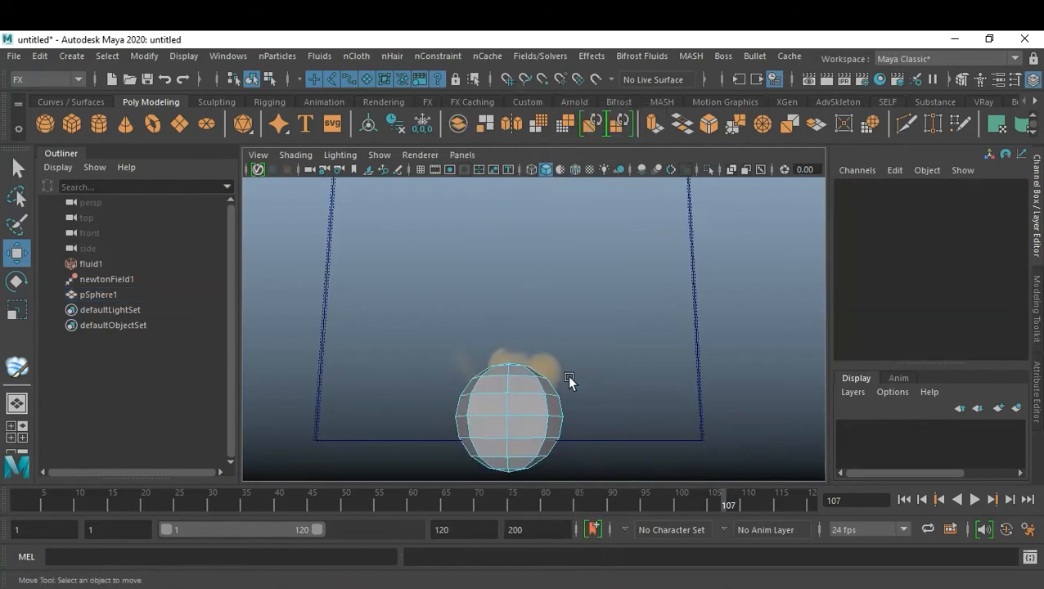
{"action": "left_click_drag", "start_coordinate": [409, 329], "coordinate": [627, 416]}
{"action": "key", "text": "space"}
{"action": "key", "text": "space"}
{"action": "key", "text": "f"}
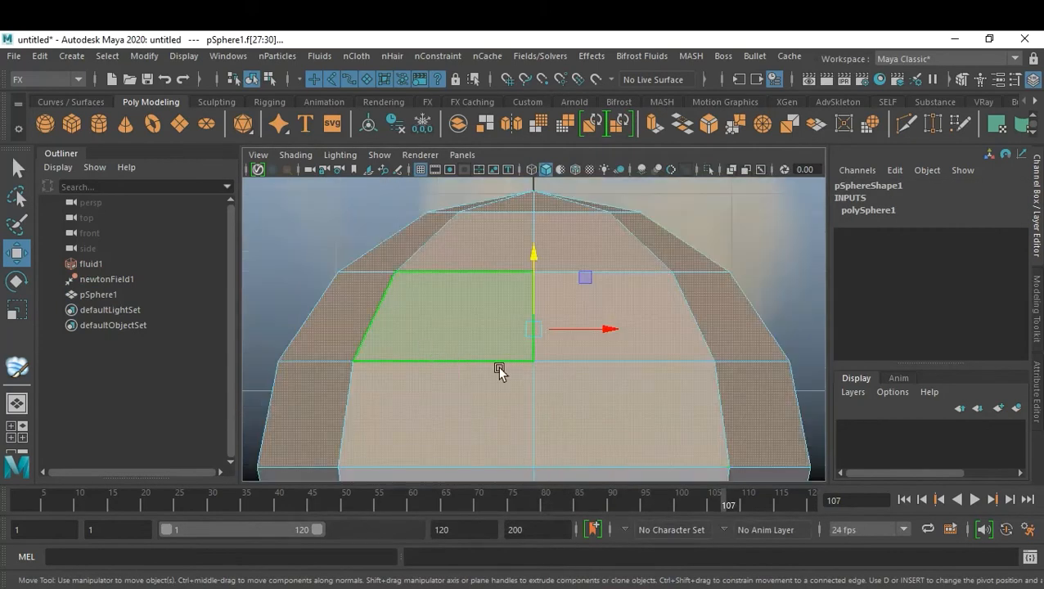
{"action": "scroll", "coordinate": [583, 394], "scroll_direction": "down", "scroll_amount": 5}
{"action": "left_click_drag", "start_coordinate": [446, 295], "coordinate": [678, 347]}
{"action": "key", "text": "Delete"}
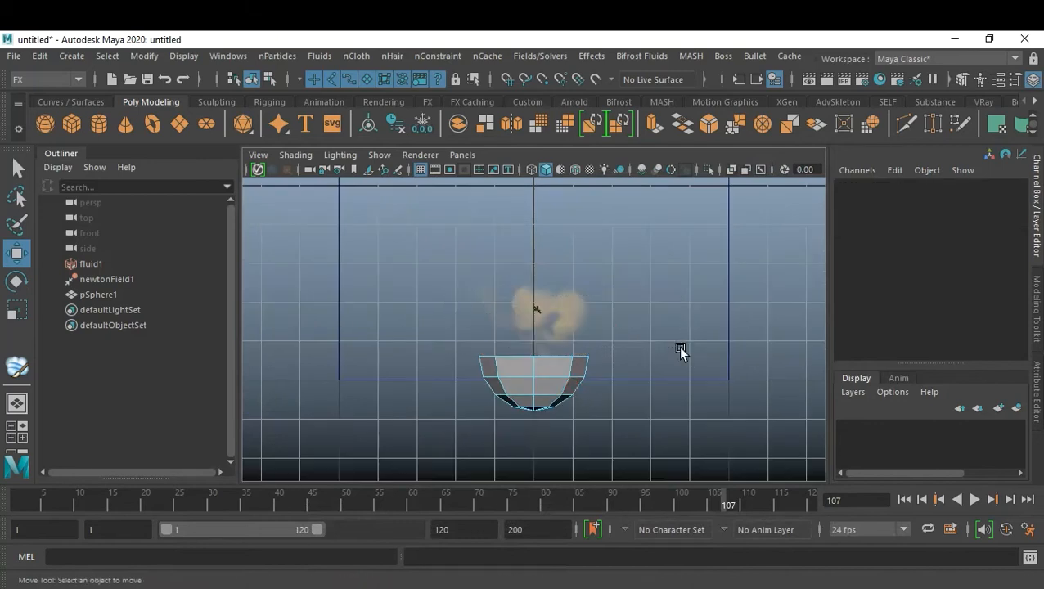
Return to the perspective view and switch the bowl back to object selection.
{"action": "key", "text": "space"}
{"action": "key", "text": "space"}
{"action": "left_click_drag", "start_coordinate": [532, 416], "coordinate": [615, 344], "text": "alt"}
{"action": "scroll", "coordinate": [616, 411], "scroll_direction": "up", "scroll_amount": 4}
{"action": "scroll", "coordinate": [616, 344], "scroll_direction": "down", "scroll_amount": 1}
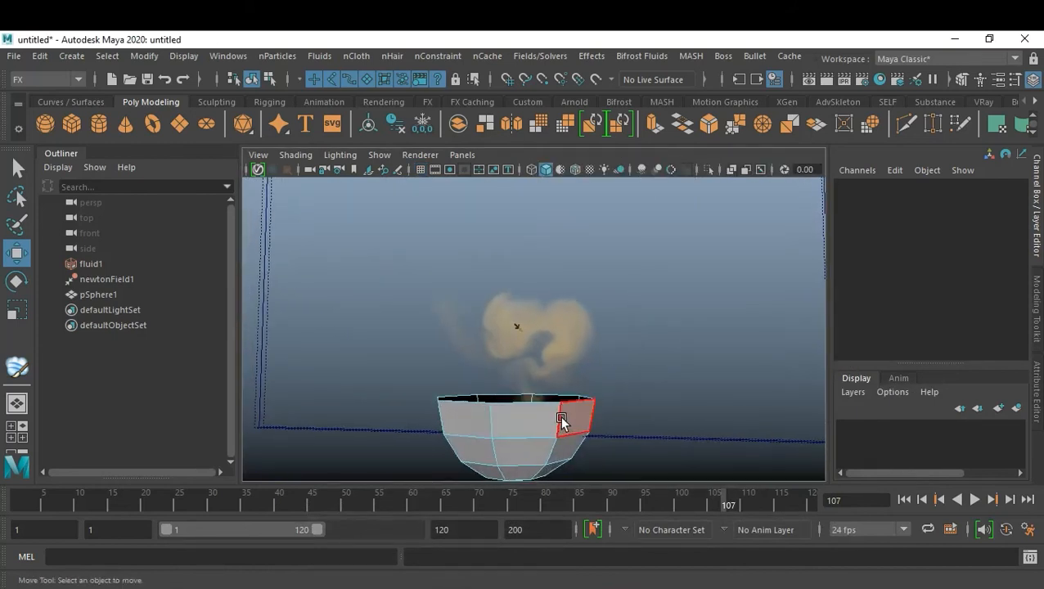
{"action": "key", "text": "F8"}
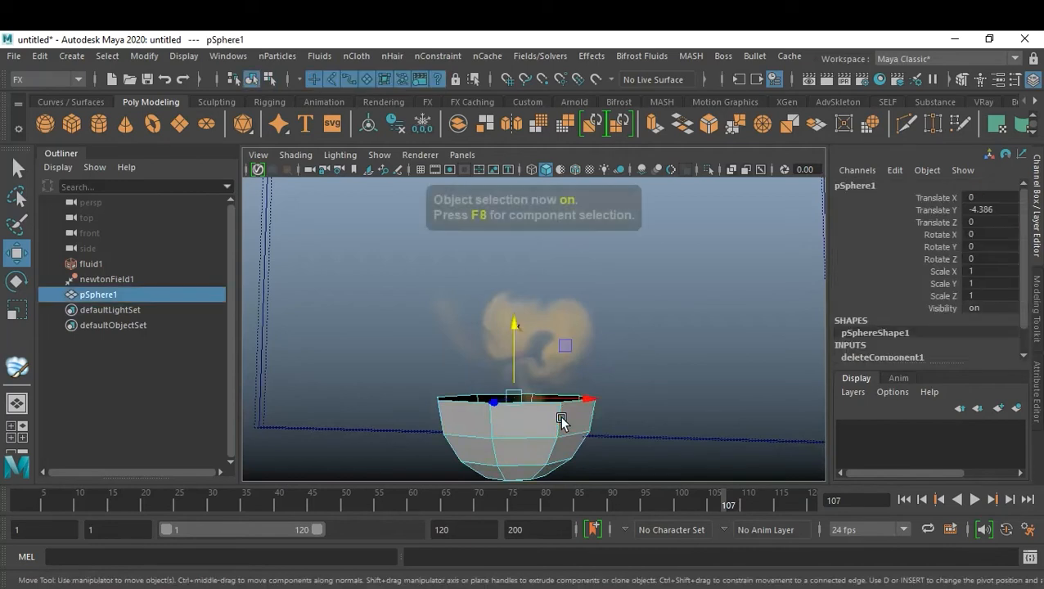
Extrude all of the bowl's faces to give its wall thickness and return to object selection.
{"action": "key", "text": "ctrl+e"}
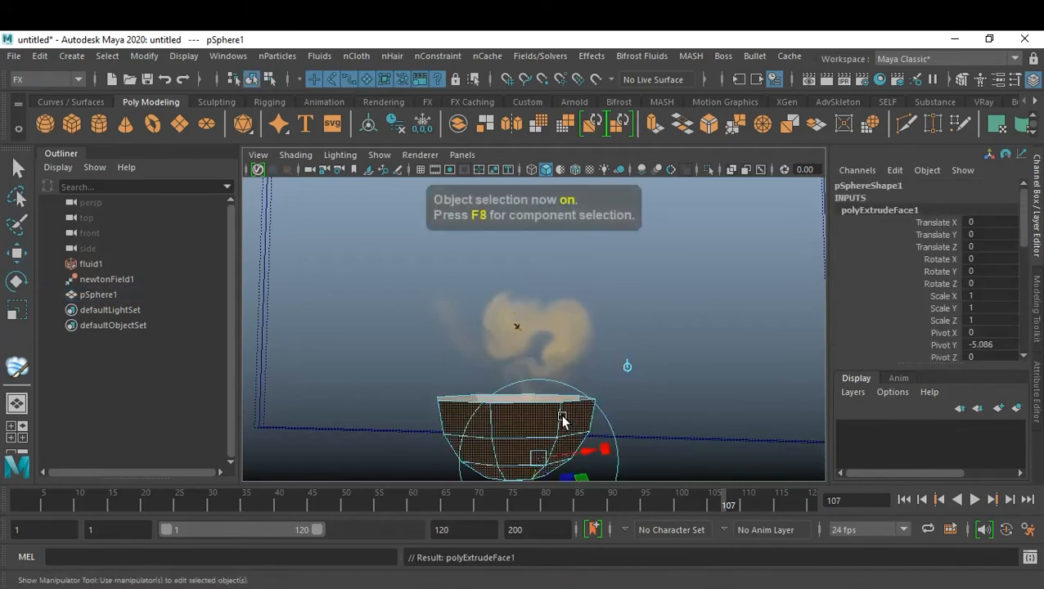
{"action": "middle_click_drag", "start_coordinate": [638, 419], "coordinate": [645, 357], "text": "alt"}
{"action": "left_click_drag", "start_coordinate": [645, 362], "coordinate": [541, 344], "text": "alt"}
{"action": "right_click_drag", "start_coordinate": [541, 344], "coordinate": [601, 361], "text": "alt"}
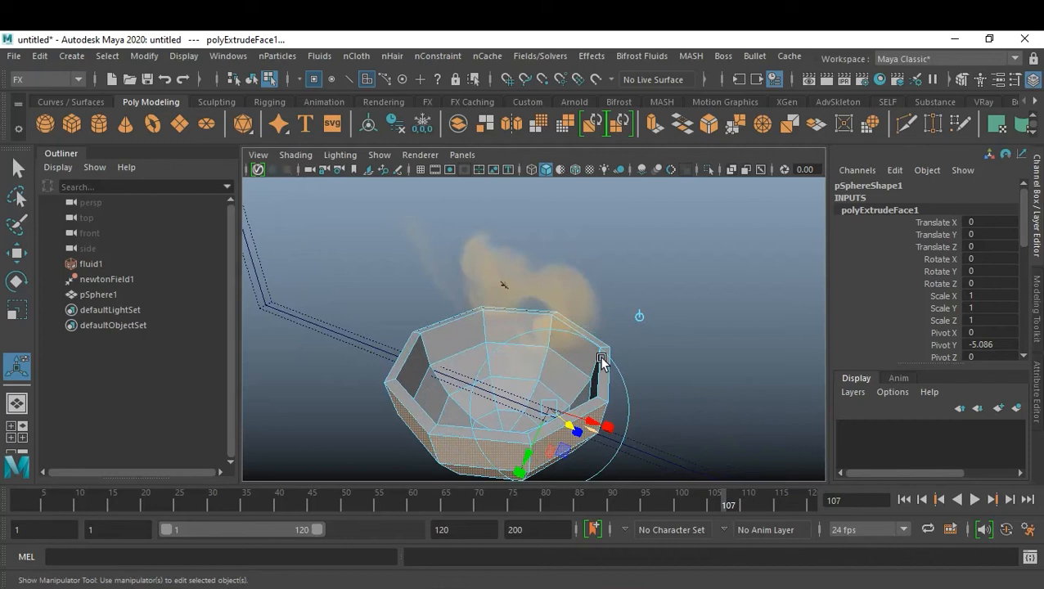
{"action": "key", "text": "q"}
{"action": "key", "text": "F8"}
{"action": "left_click", "coordinate": [656, 366]}
Insert two edge loops around the bowl's outer wall, one midway down the upper band and one nearer the rim.
{"action": "left_click_drag", "start_coordinate": [550, 426], "coordinate": [481, 381], "text": "alt"}
{"action": "right_click_drag", "start_coordinate": [481, 380], "coordinate": [448, 94], "text": "alt"}
{"action": "left_click", "coordinate": [453, 409]}
{"action": "left_click_drag", "start_coordinate": [541, 291], "coordinate": [468, 332], "text": "alt"}
{"action": "left_click", "coordinate": [470, 360]}
{"action": "right_click_drag", "start_coordinate": [468, 358], "coordinate": [473, 396], "text": "shift"}
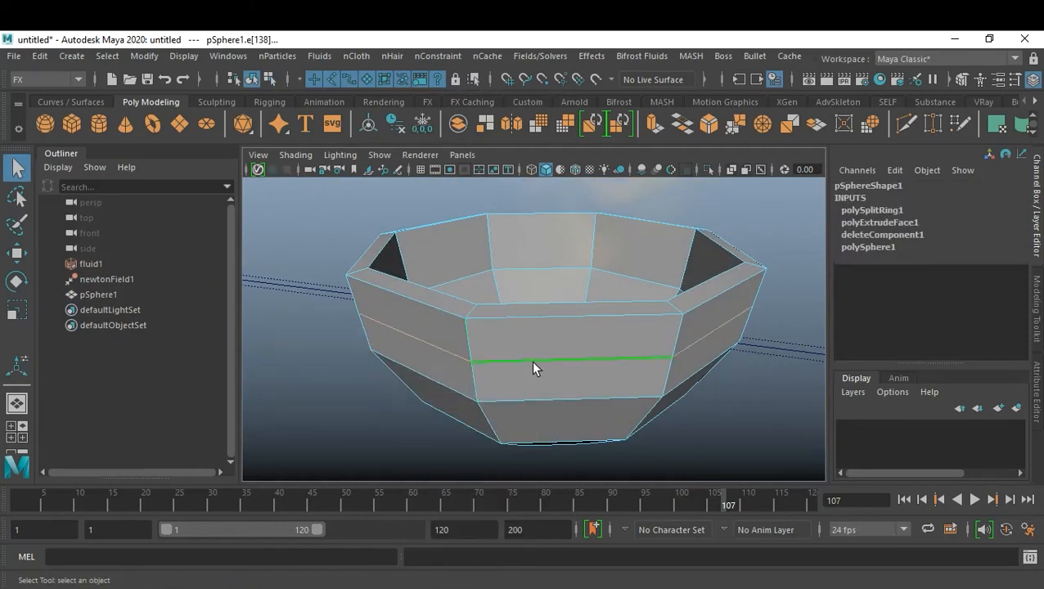
{"action": "left_click", "coordinate": [466, 351]}
{"action": "key", "text": "g"}
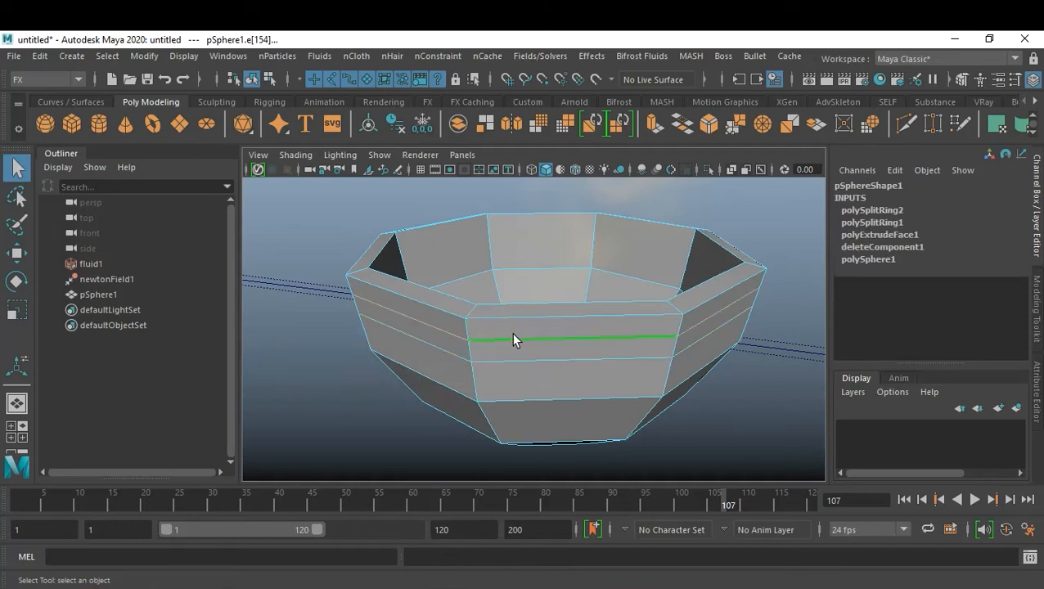
Insert two edge loops around the bowl's inner wall and one along the rim's top, and return to object selection.
{"action": "key", "text": "g"}
{"action": "left_click", "coordinate": [489, 228]}
{"action": "key", "text": "g"}
{"action": "left_click_drag", "start_coordinate": [465, 318], "coordinate": [527, 303], "text": "alt"}
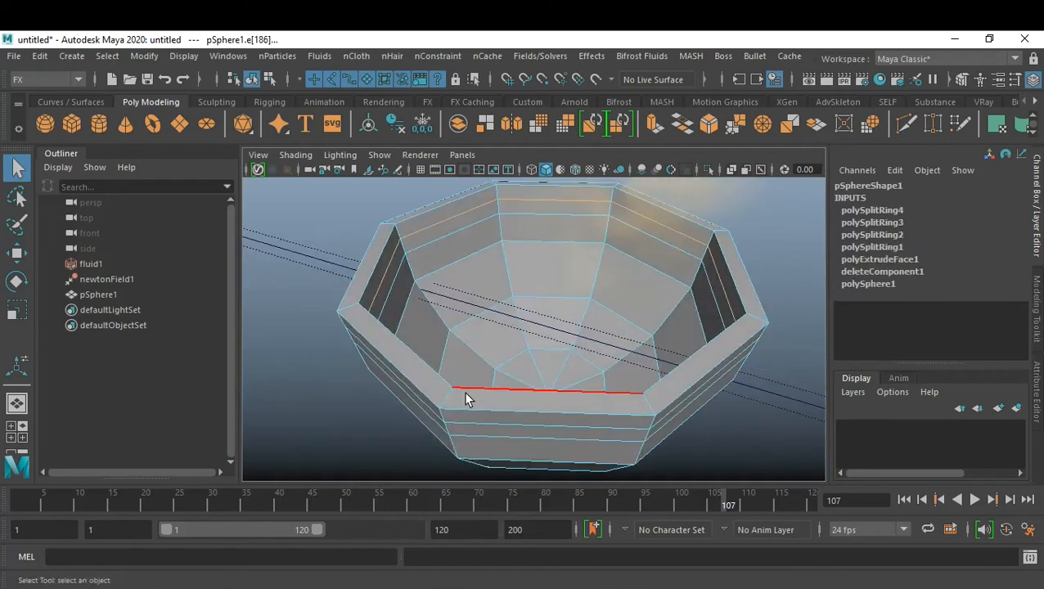
{"action": "key", "text": "g"}
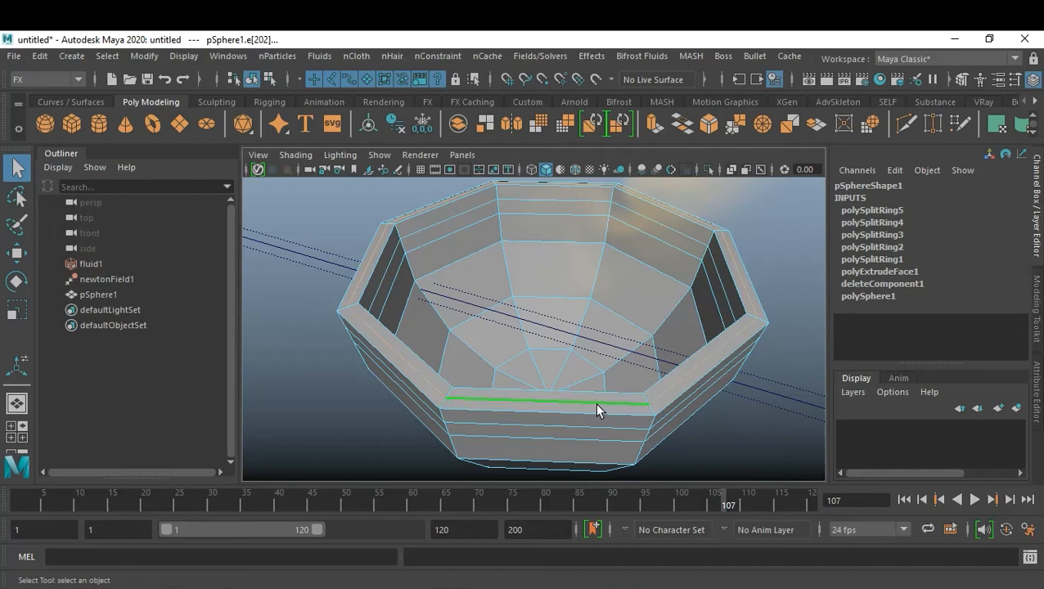
{"action": "key", "text": "F8"}
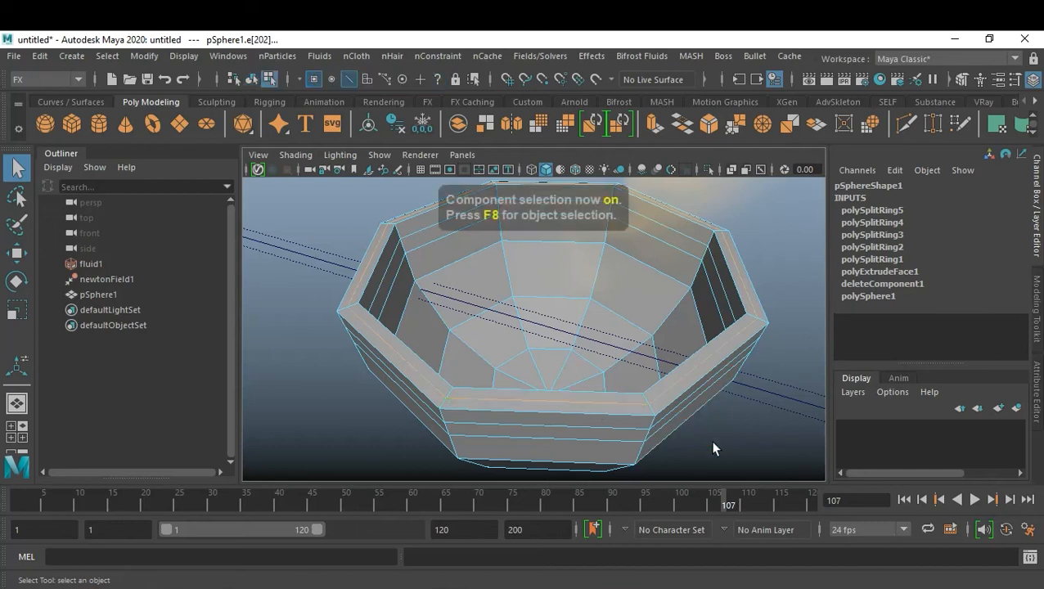
{"action": "key", "text": "F8"}
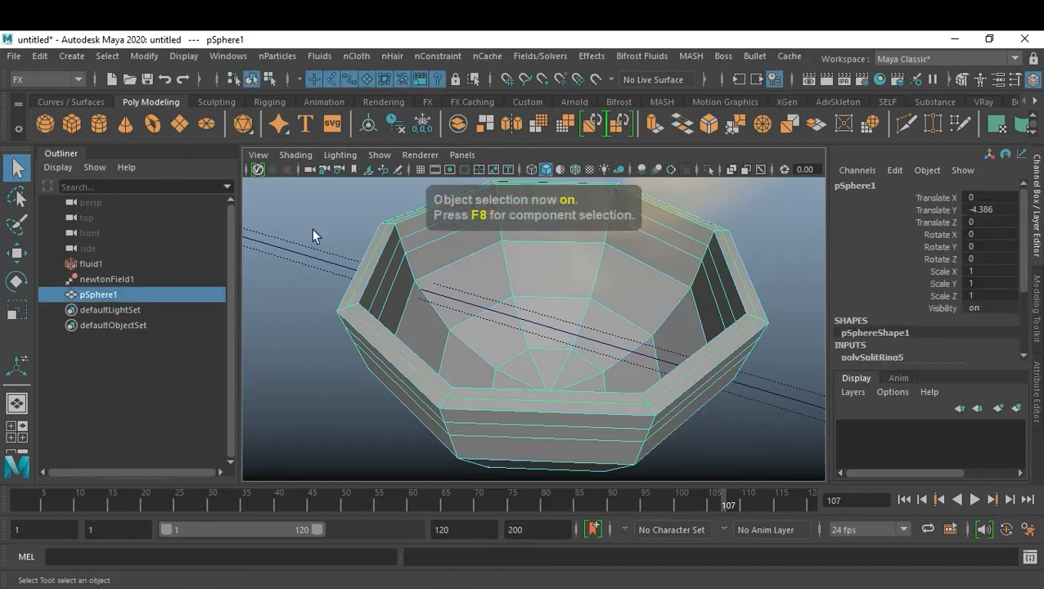
Smooth the bowl mesh with 2 divisions.
{"action": "left_click", "coordinate": [47, 77]}
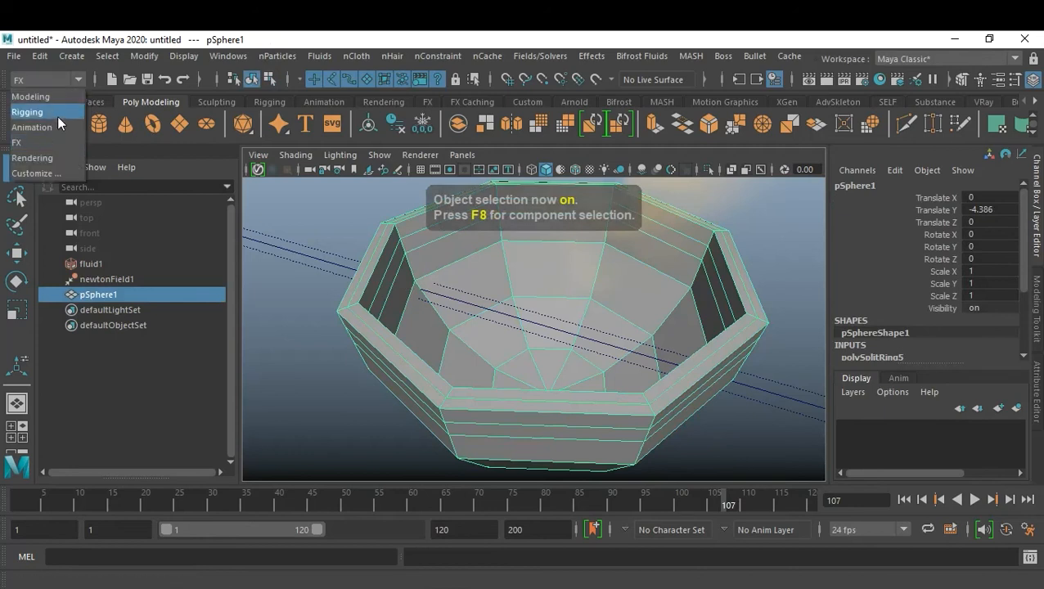
{"action": "left_click", "coordinate": [56, 101]}
{"action": "left_click", "coordinate": [269, 55]}
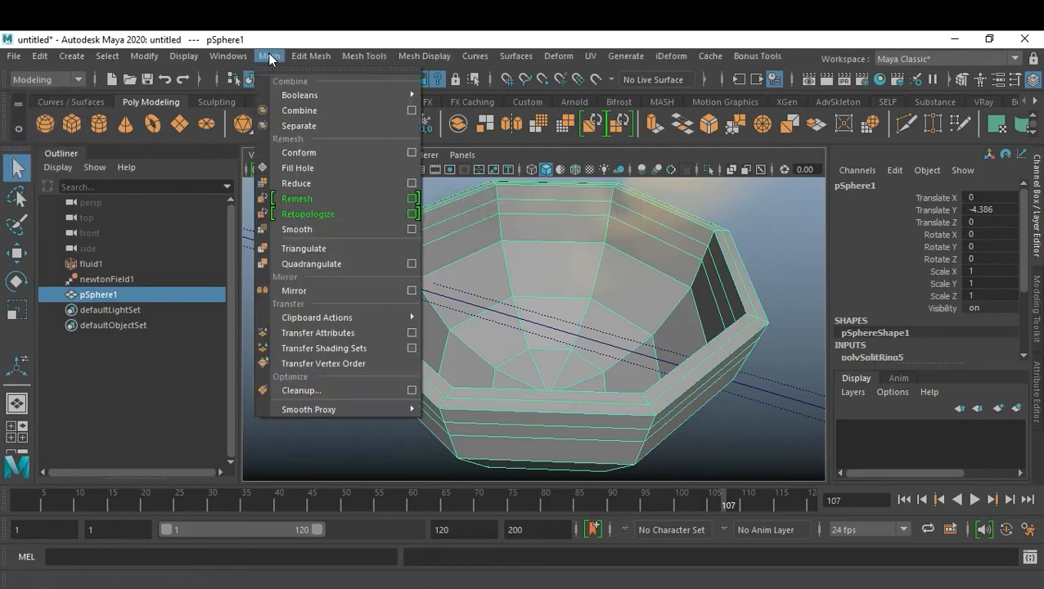
{"action": "left_click", "coordinate": [320, 226]}
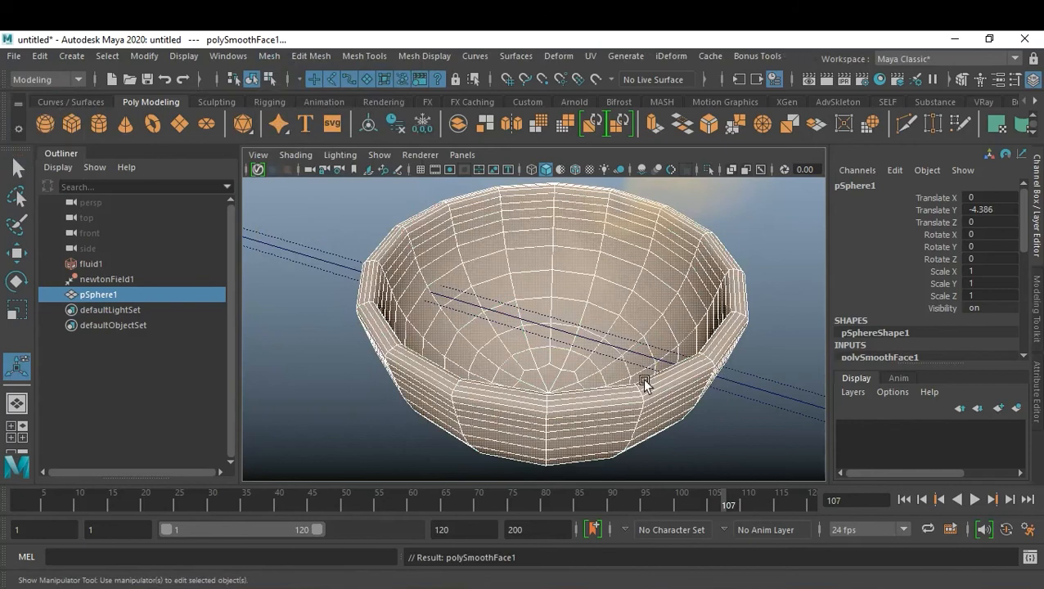
{"action": "left_click", "coordinate": [933, 356]}
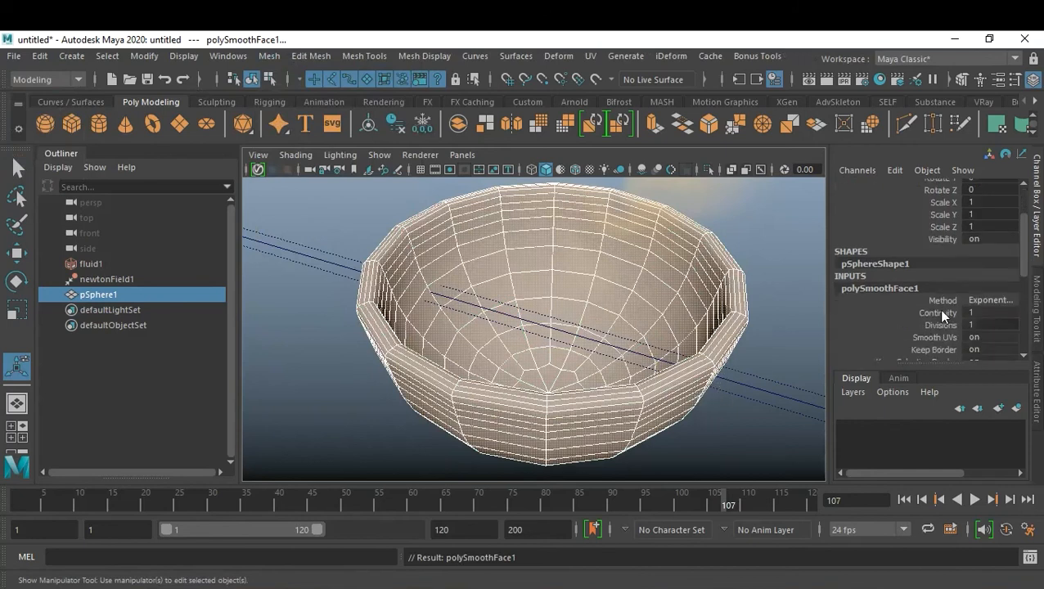
{"action": "left_click", "coordinate": [996, 324]}
{"action": "double_click", "coordinate": [996, 324]}
{"action": "type", "text": "2"}
{"action": "key", "text": "Return"}
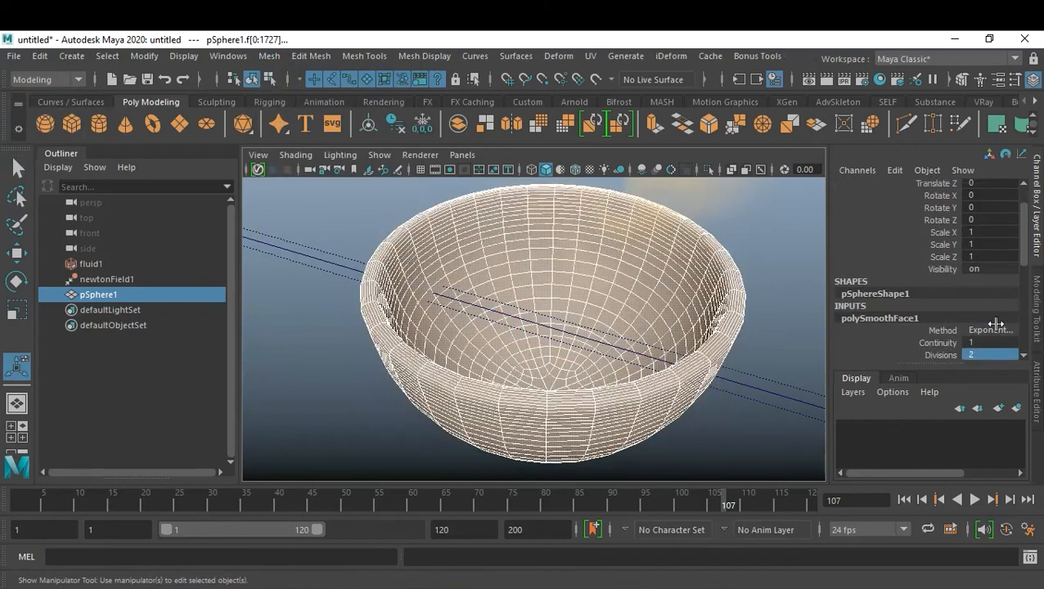
{"action": "left_click", "coordinate": [719, 427]}
{"action": "left_click_drag", "start_coordinate": [699, 426], "coordinate": [676, 392], "text": "alt"}
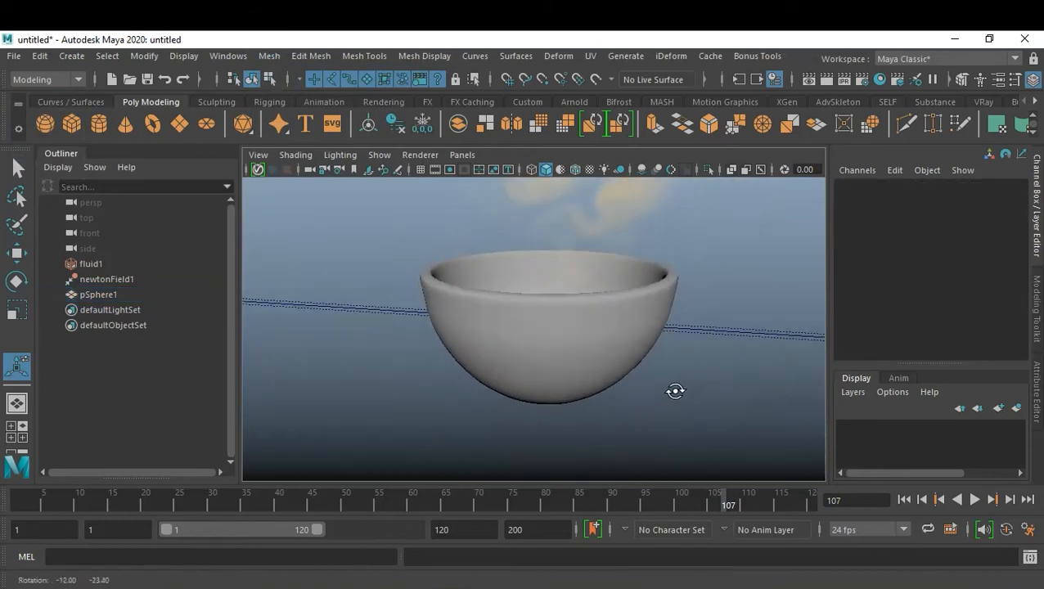
Scale the bowl up uniformly to about 1.389.
{"action": "left_click", "coordinate": [561, 328]}
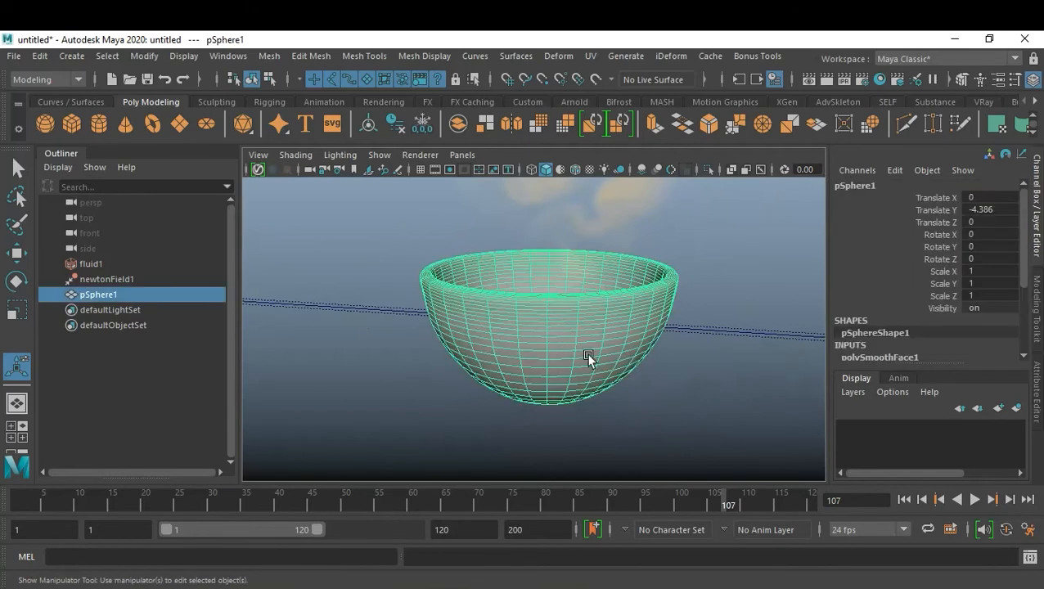
{"action": "key", "text": "r"}
{"action": "left_click_drag", "start_coordinate": [552, 275], "coordinate": [640, 295]}
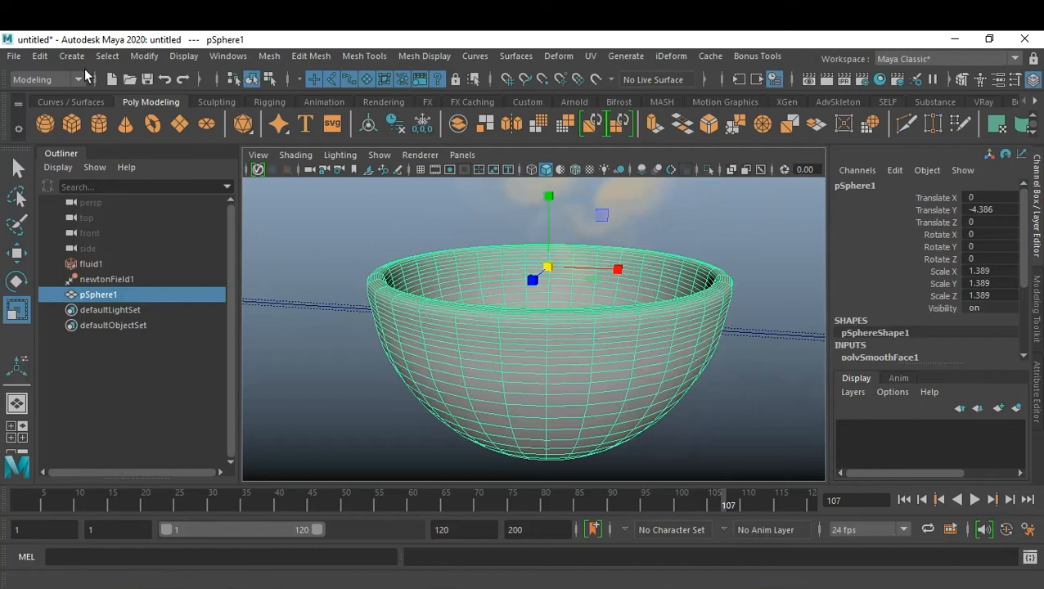
Delete the bowl's construction history and frame the bowl and smoke together in the perspective view.
{"action": "left_click", "coordinate": [40, 56]}
{"action": "mouse_move", "coordinate": [143, 235]}
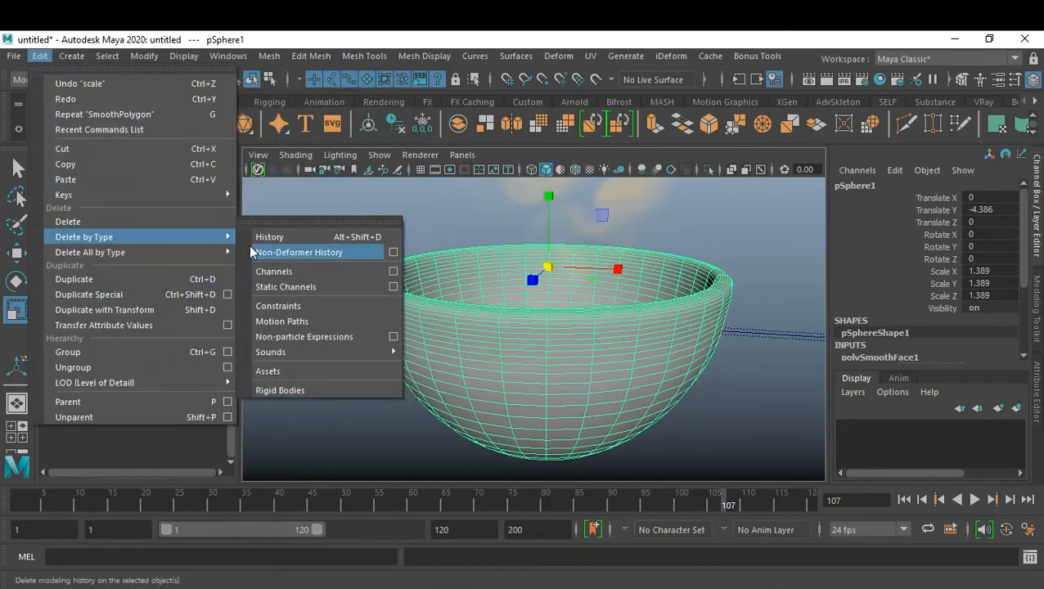
{"action": "left_click", "coordinate": [275, 236]}
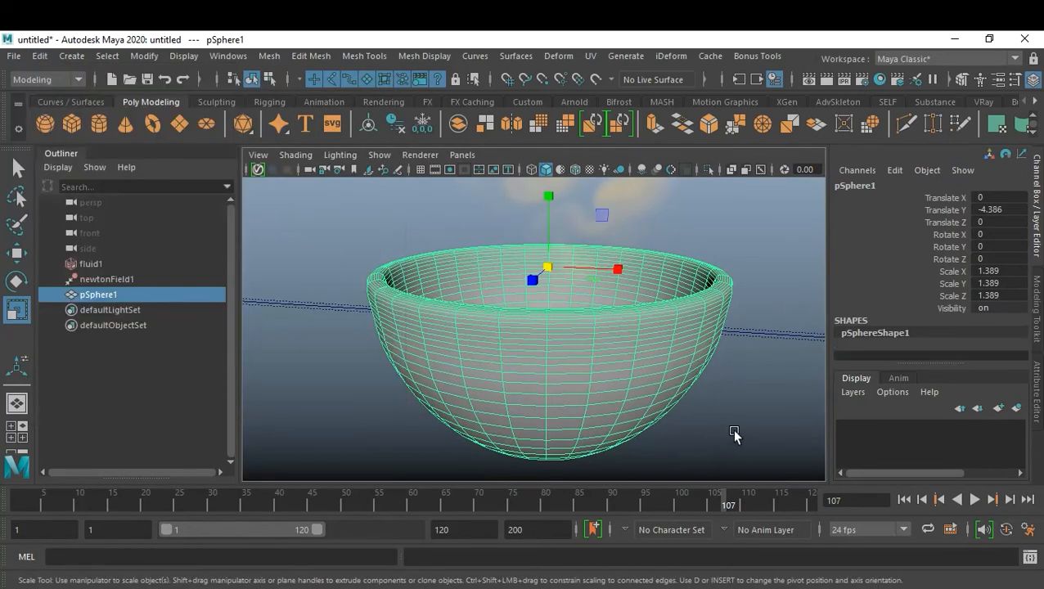
{"action": "scroll", "coordinate": [734, 435], "scroll_direction": "down", "scroll_amount": 5}
{"action": "left_click", "coordinate": [655, 429]}
{"action": "scroll", "coordinate": [687, 399], "scroll_direction": "up", "scroll_amount": 3}
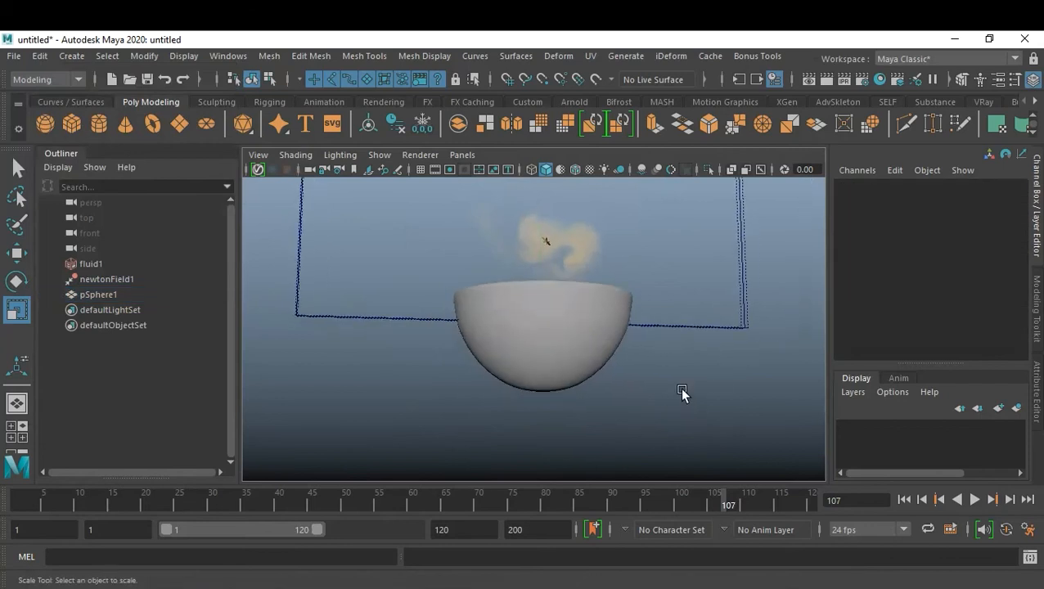
{"action": "left_click_drag", "start_coordinate": [709, 388], "coordinate": [677, 392], "text": "alt"}
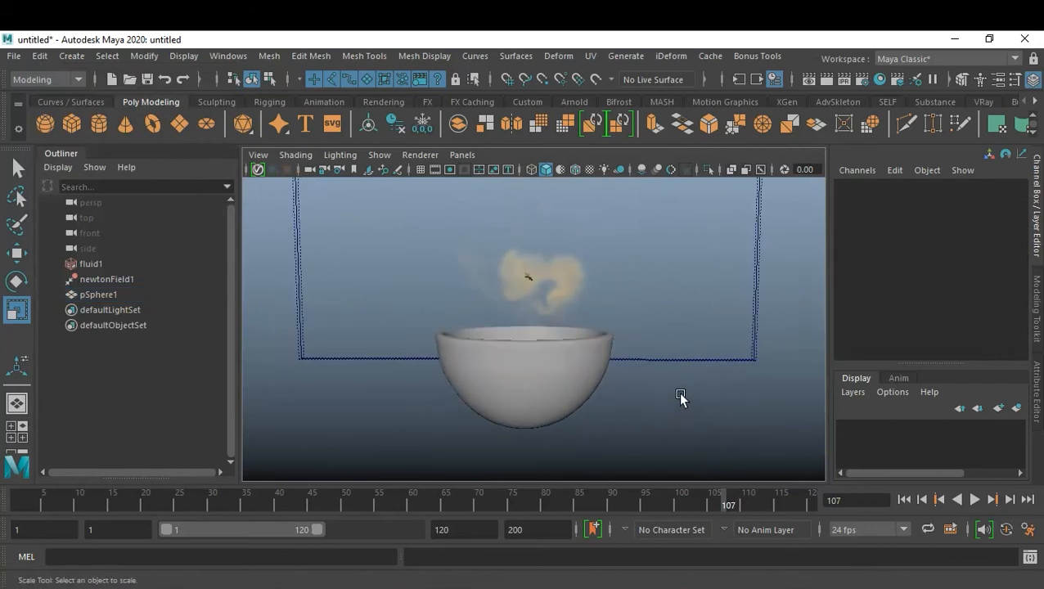
{"action": "middle_click_drag", "start_coordinate": [677, 392], "coordinate": [669, 420], "text": "alt"}
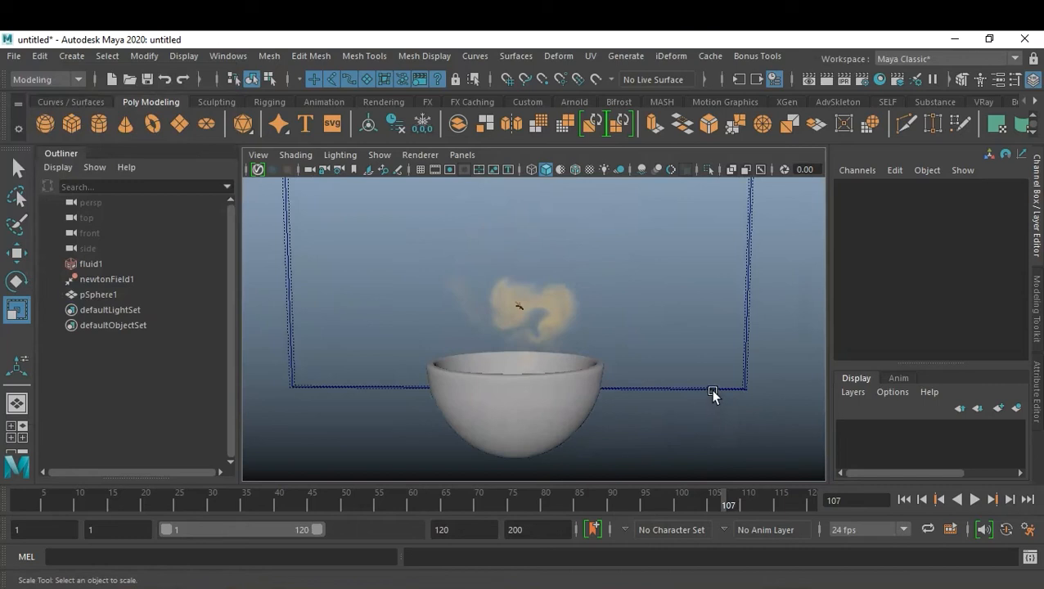
Hide the Newton field and play the simulation from the first frame to about frame 54.
{"action": "left_click", "coordinate": [113, 279]}
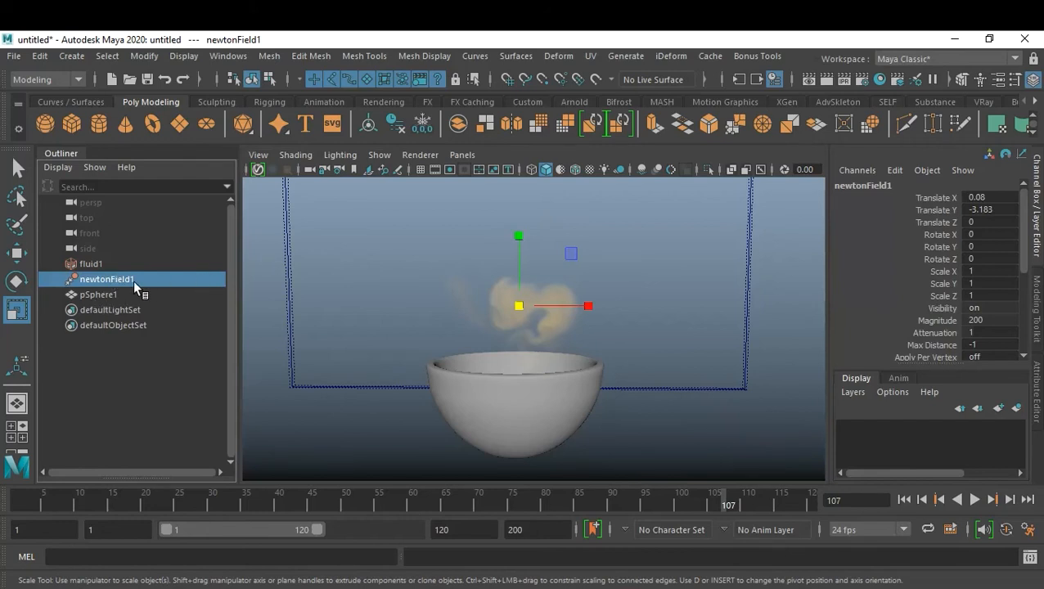
{"action": "key", "text": "ctrl+h"}
{"action": "left_click", "coordinate": [904, 499]}
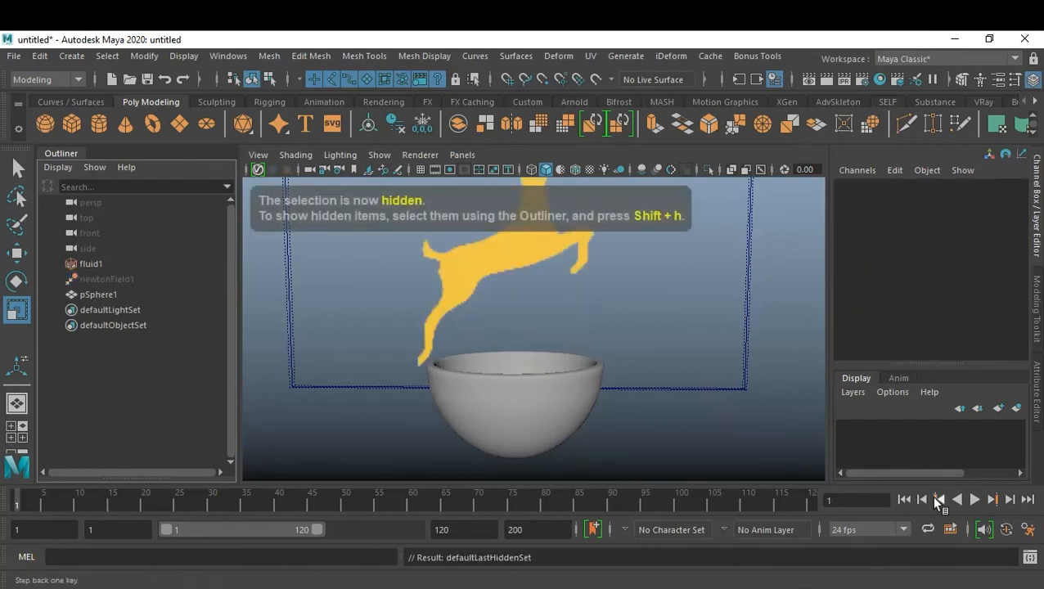
{"action": "left_click", "coordinate": [975, 499]}
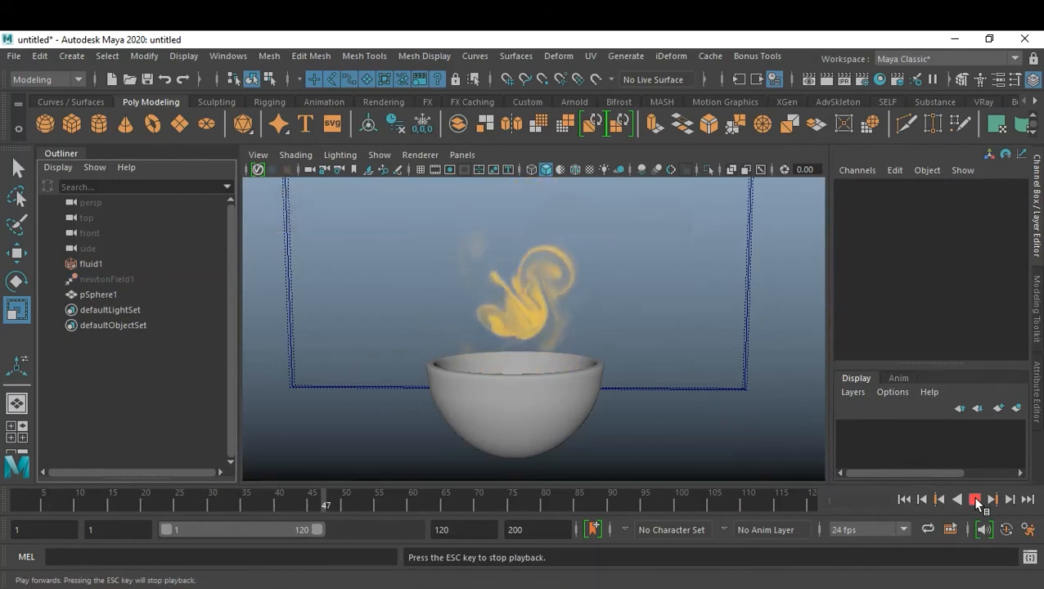
{"action": "left_click", "coordinate": [975, 500]}
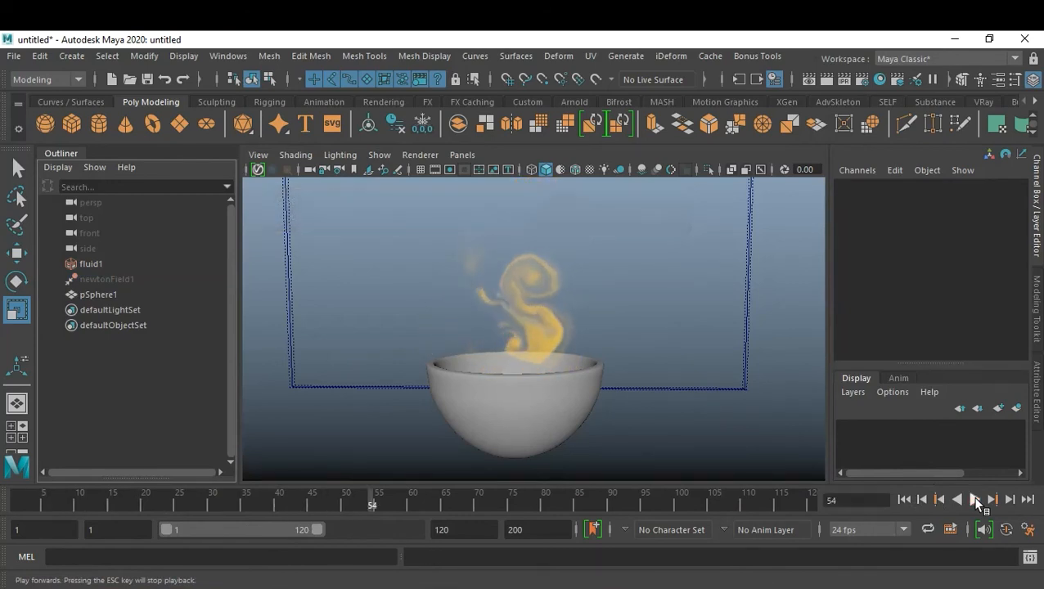
Set the fluid container's Boundary Draw to None in its shape's display attributes and deselect it.
{"action": "left_click", "coordinate": [744, 373]}
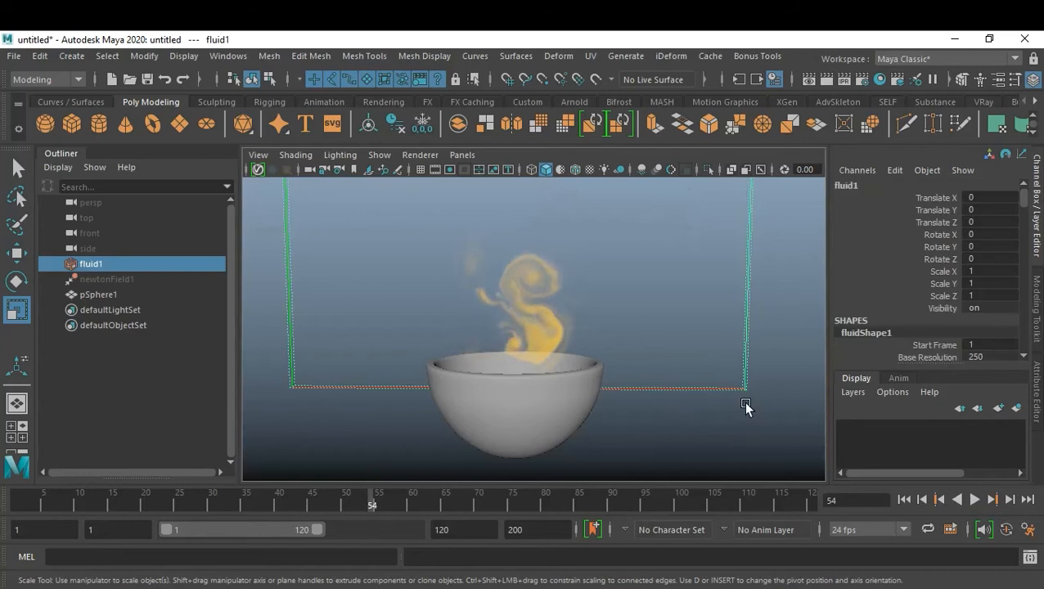
{"action": "key", "text": "ctrl+a"}
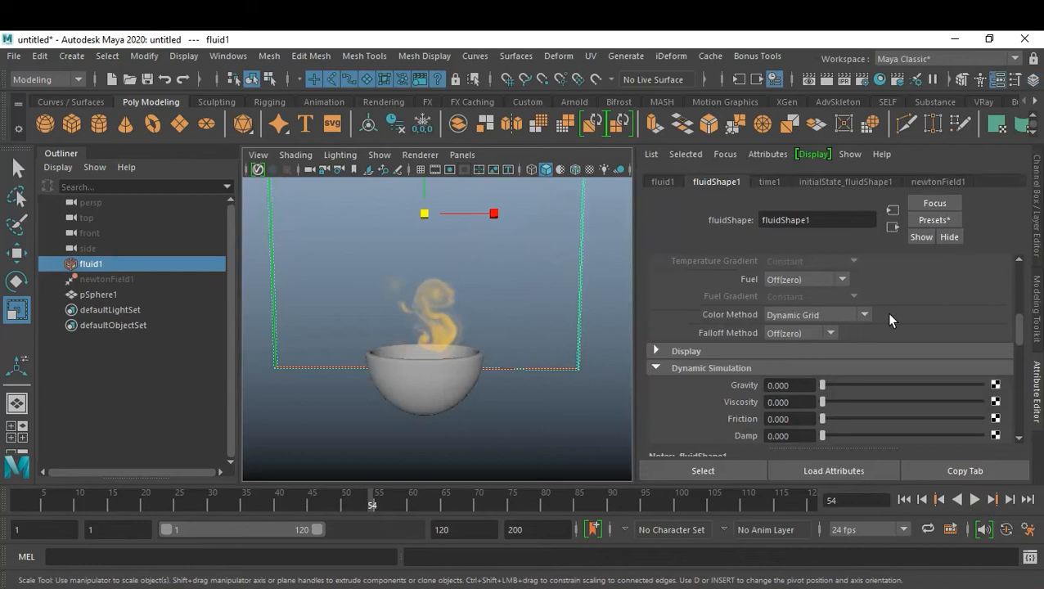
{"action": "left_click", "coordinate": [687, 353]}
{"action": "scroll", "coordinate": [913, 368], "scroll_direction": "down", "scroll_amount": 3}
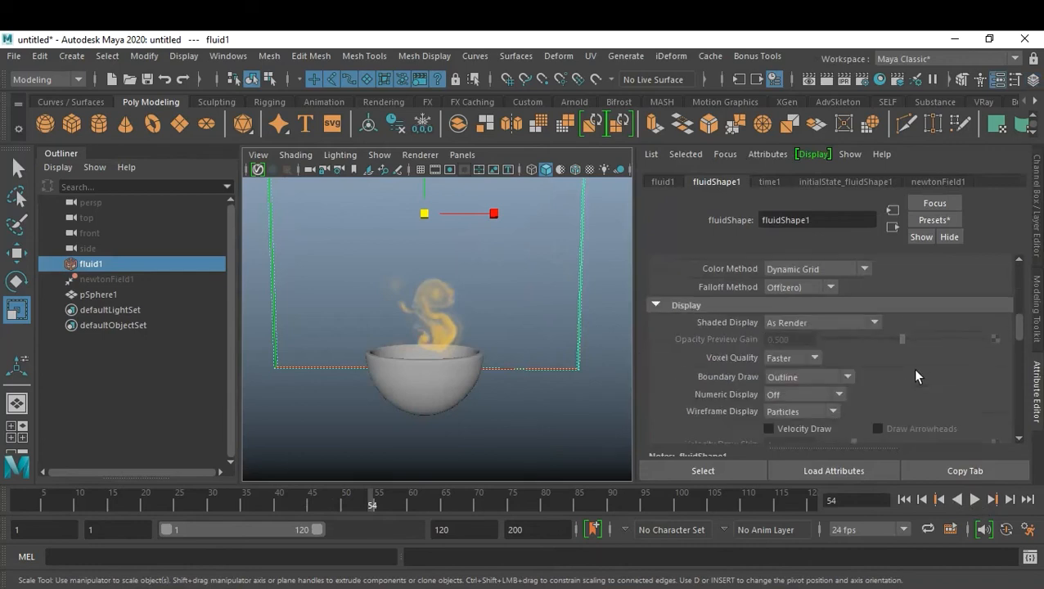
{"action": "scroll", "coordinate": [914, 371], "scroll_direction": "up", "scroll_amount": 1}
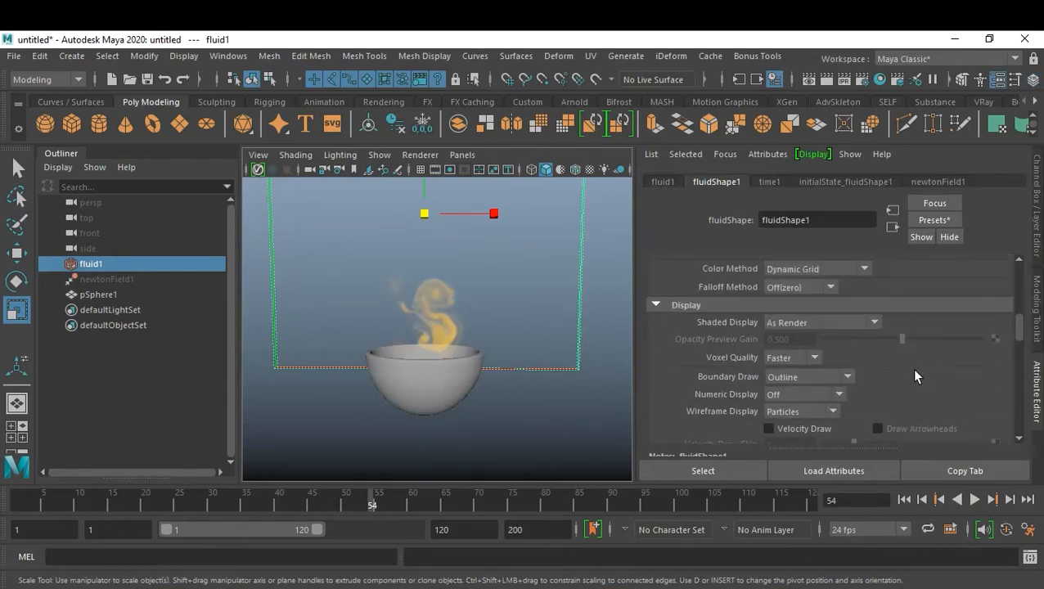
{"action": "left_click", "coordinate": [823, 378]}
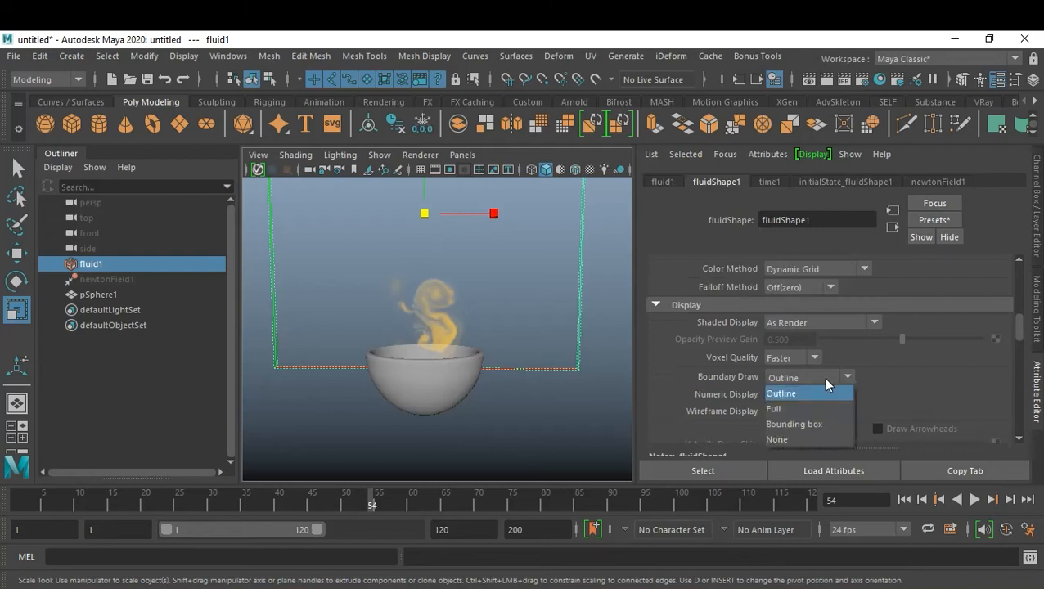
{"action": "left_click", "coordinate": [792, 438]}
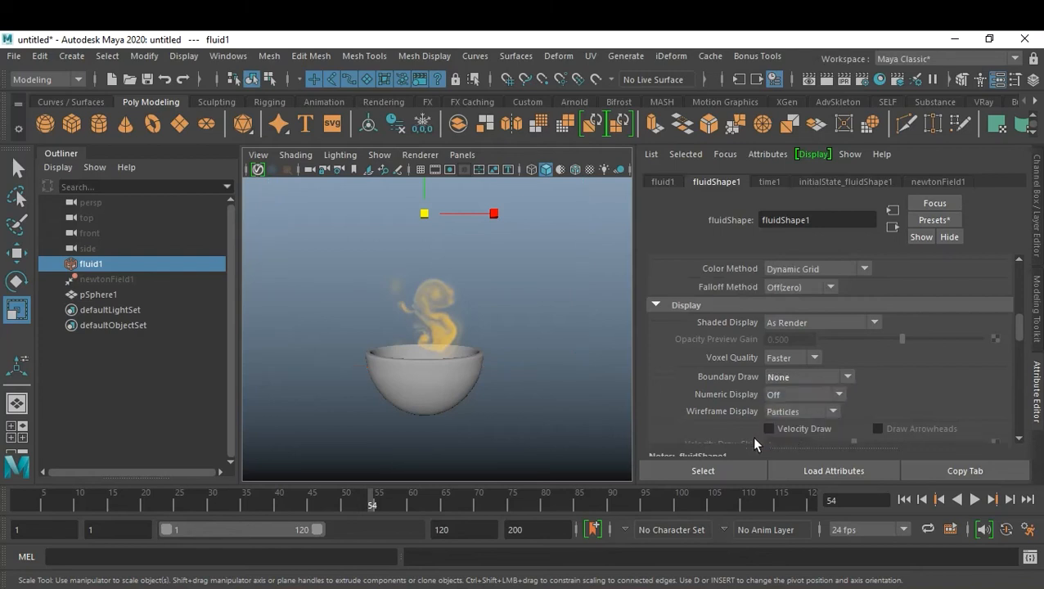
{"action": "left_click", "coordinate": [547, 413]}
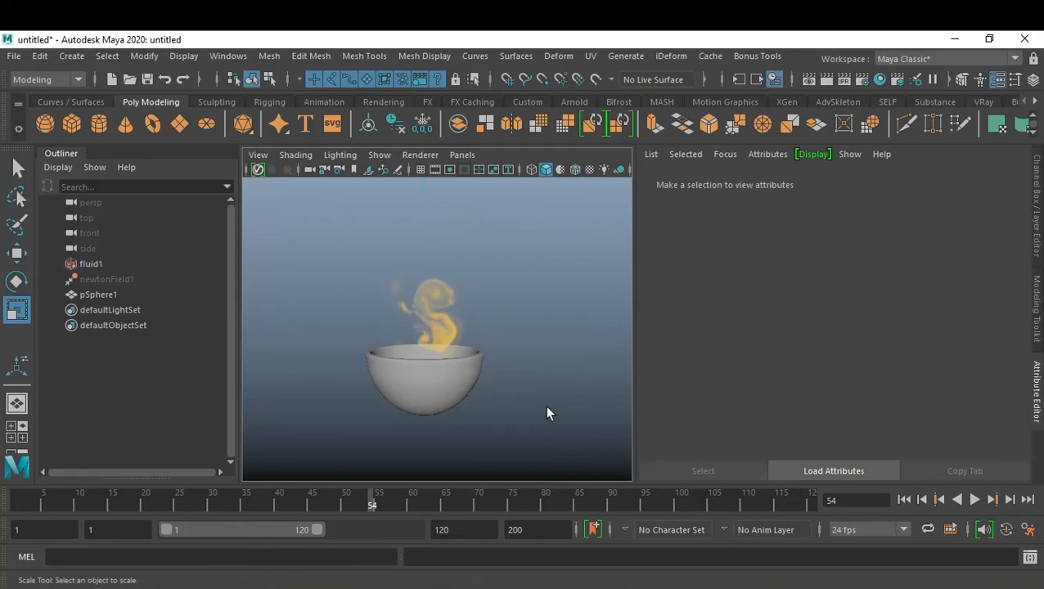
Change the viewport background to black, frame the bowl and smoke closer, and rewind the simulation to frame 1.
{"action": "key", "text": "alt+b"}
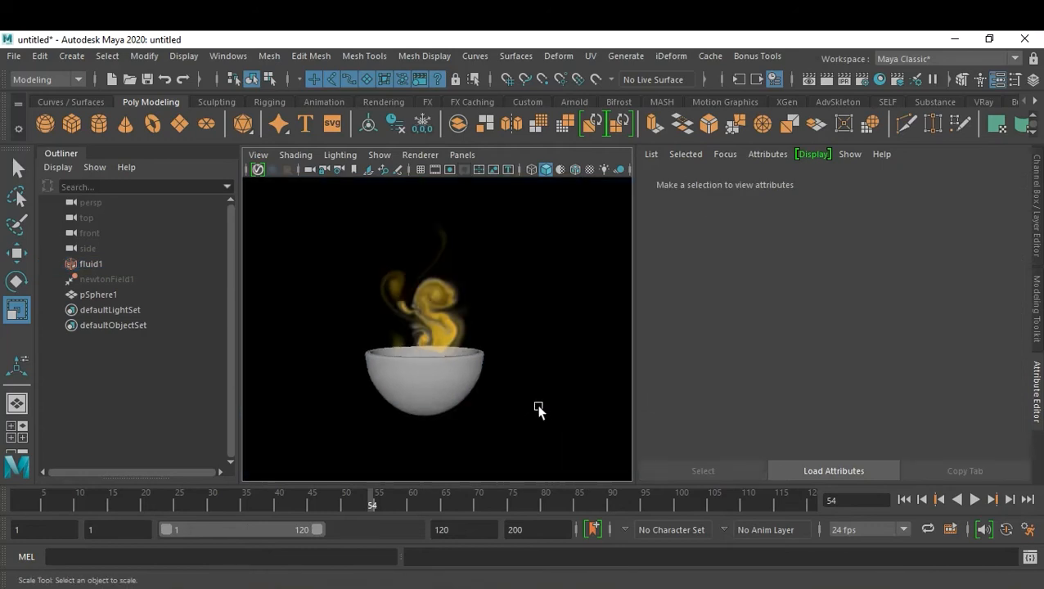
{"action": "scroll", "coordinate": [504, 416], "scroll_direction": "up", "scroll_amount": 3}
{"action": "middle_click_drag", "start_coordinate": [505, 416], "coordinate": [515, 426], "text": "alt"}
{"action": "left_click_drag", "start_coordinate": [516, 425], "coordinate": [524, 422], "text": "alt"}
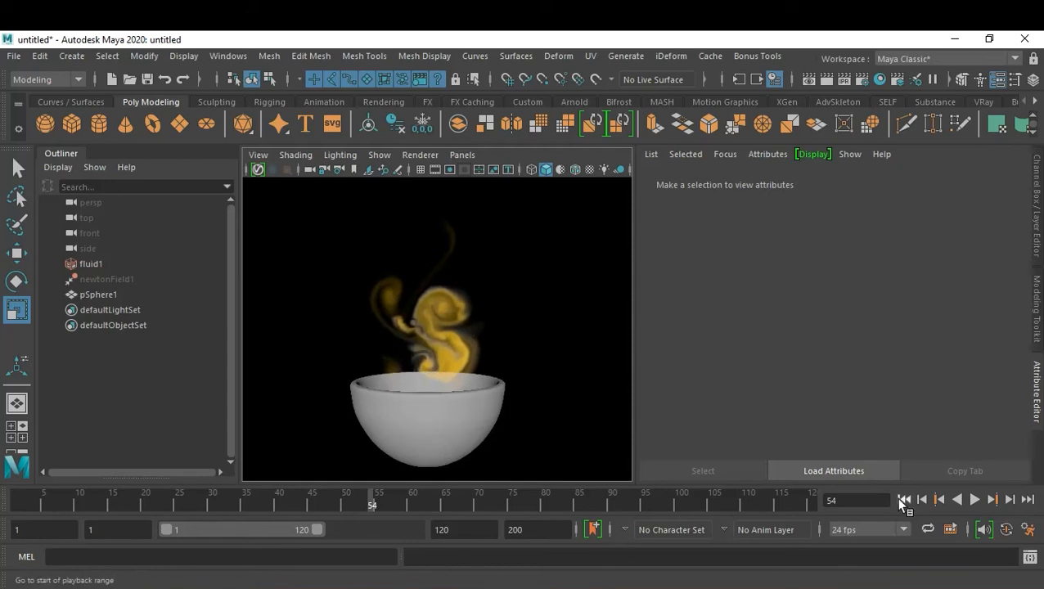
{"action": "left_click", "coordinate": [904, 500]}
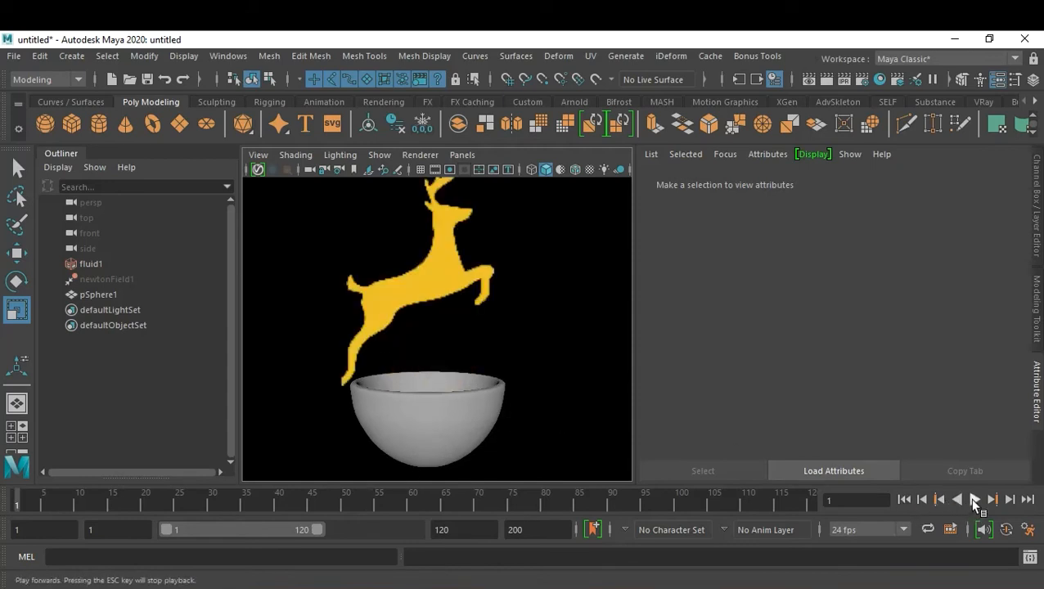
Play the smoke simulation from frame 1 to frame 101, stop it, and view the bowl from slightly above.
{"action": "left_click", "coordinate": [974, 499]}
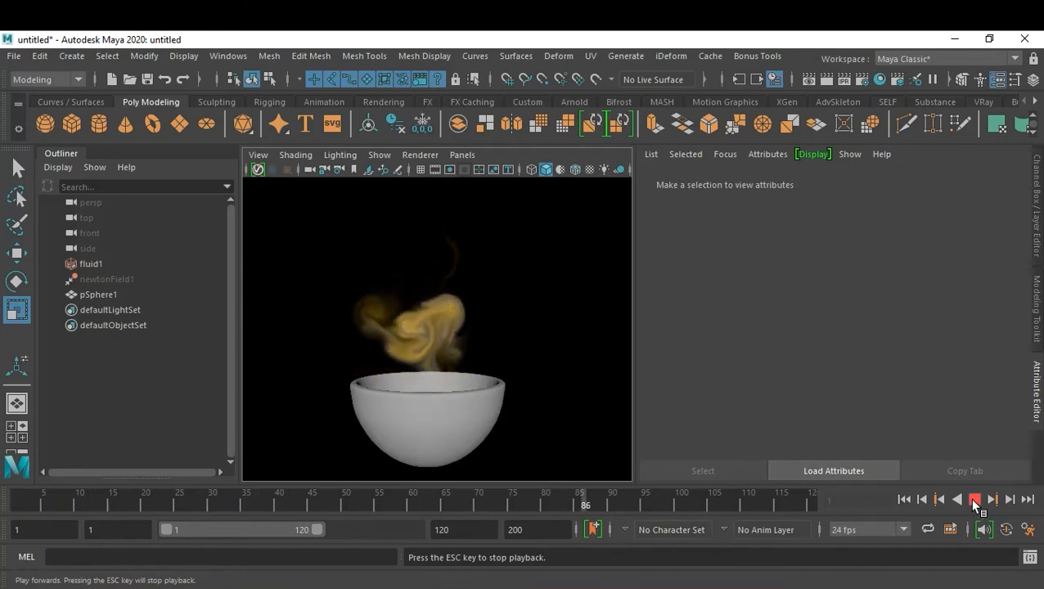
{"action": "left_click", "coordinate": [973, 500]}
{"action": "left_click_drag", "start_coordinate": [516, 413], "coordinate": [534, 407], "text": "alt"}
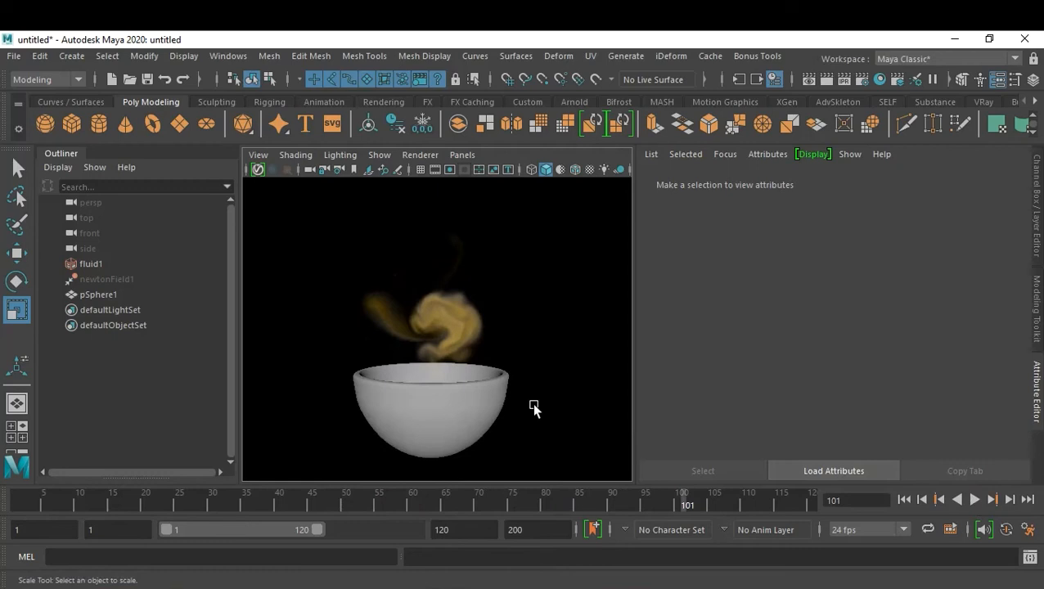
Assign a new Arnold aiStandardSurface material to the bowl.
{"action": "left_click", "coordinate": [467, 404]}
{"action": "right_click", "coordinate": [468, 406]}
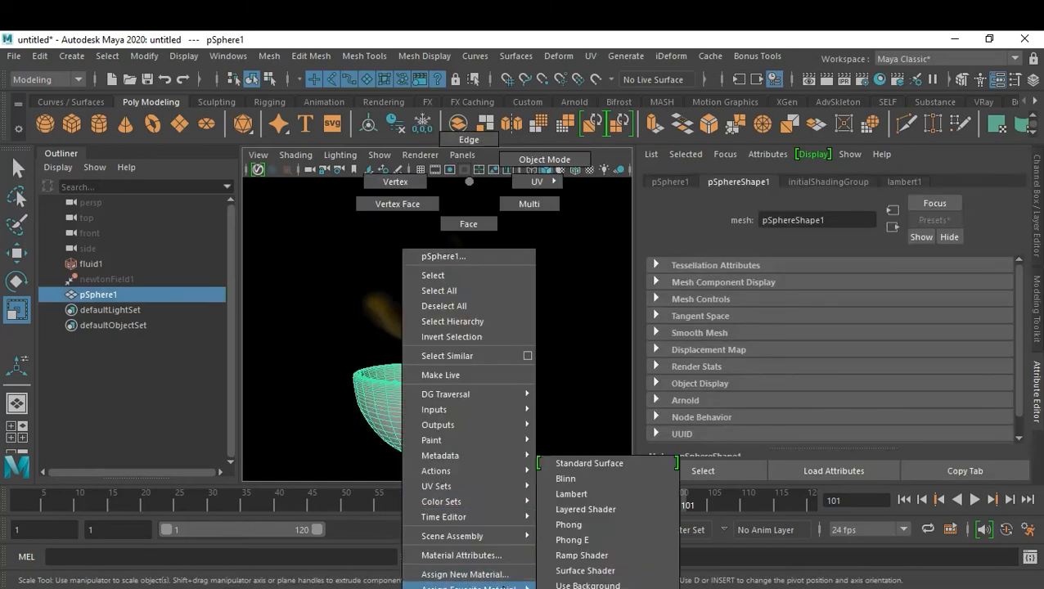
{"action": "left_click", "coordinate": [491, 574]}
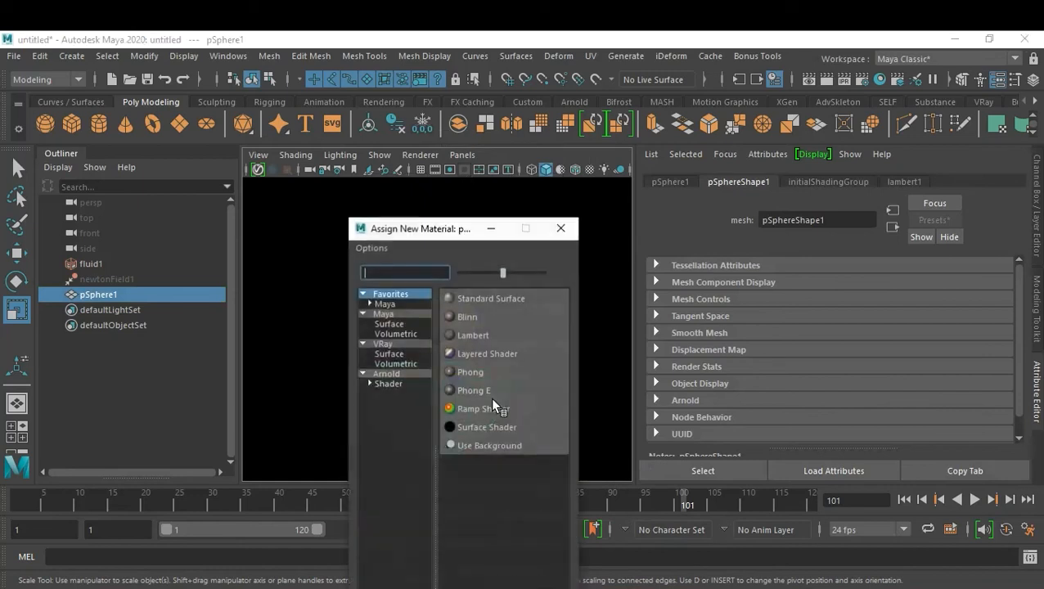
{"action": "left_click", "coordinate": [393, 373]}
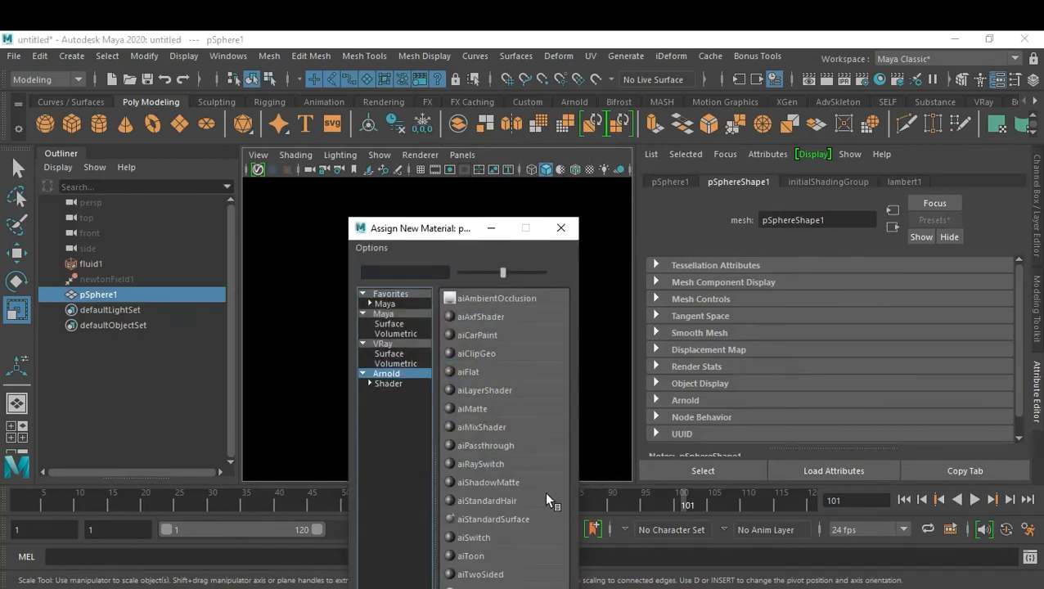
{"action": "left_click", "coordinate": [494, 520]}
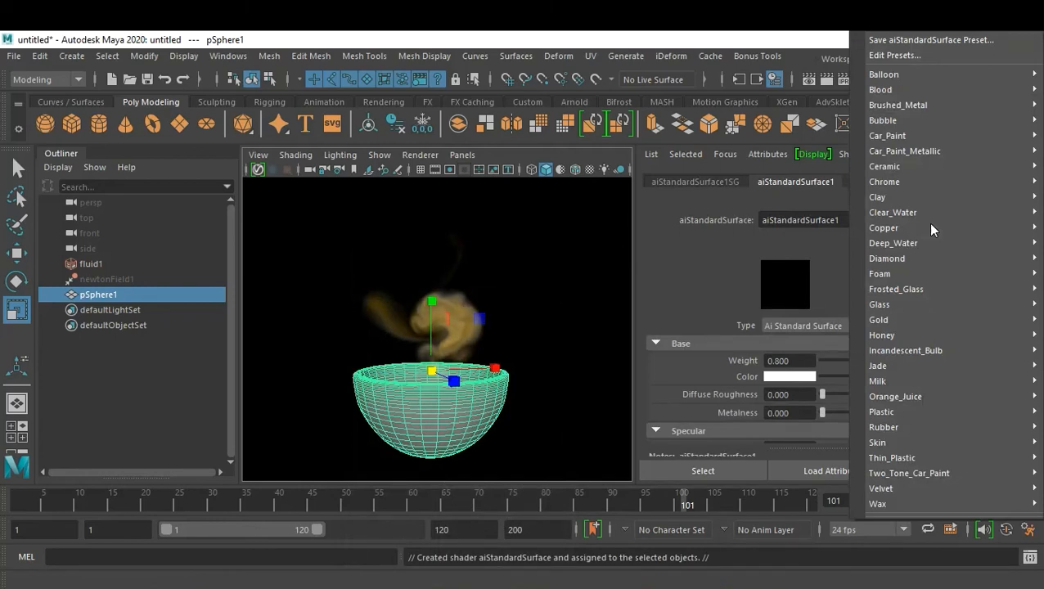
Replace the bowl material's settings with the Gold preset, deselect the bowl, and change the viewport background to grey.
{"action": "mouse_move", "coordinate": [913, 313]}
{"action": "left_click", "coordinate": [775, 313]}
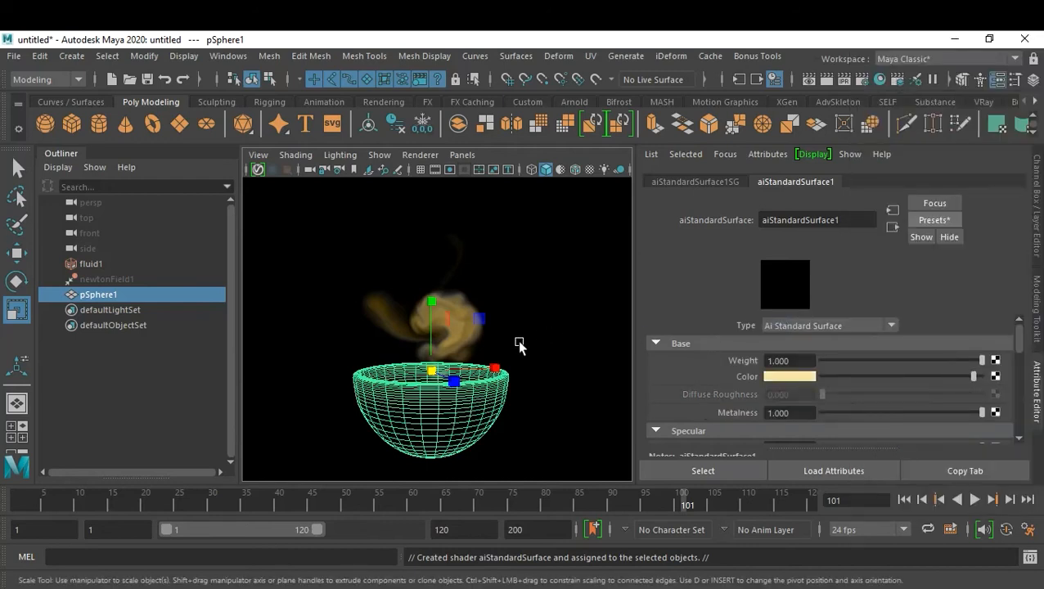
{"action": "left_click", "coordinate": [344, 436]}
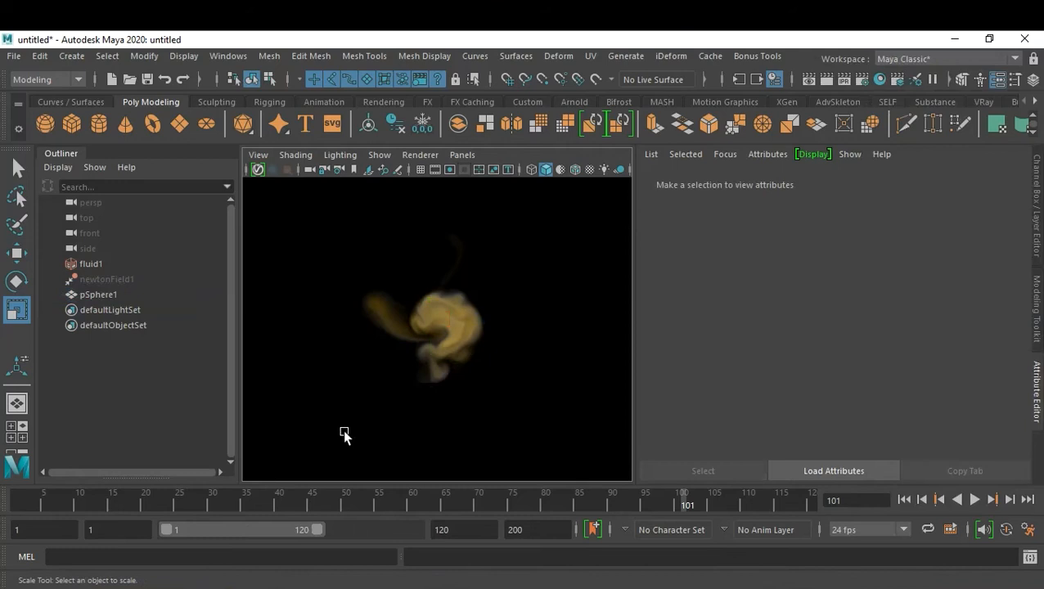
{"action": "key", "text": "alt+b"}
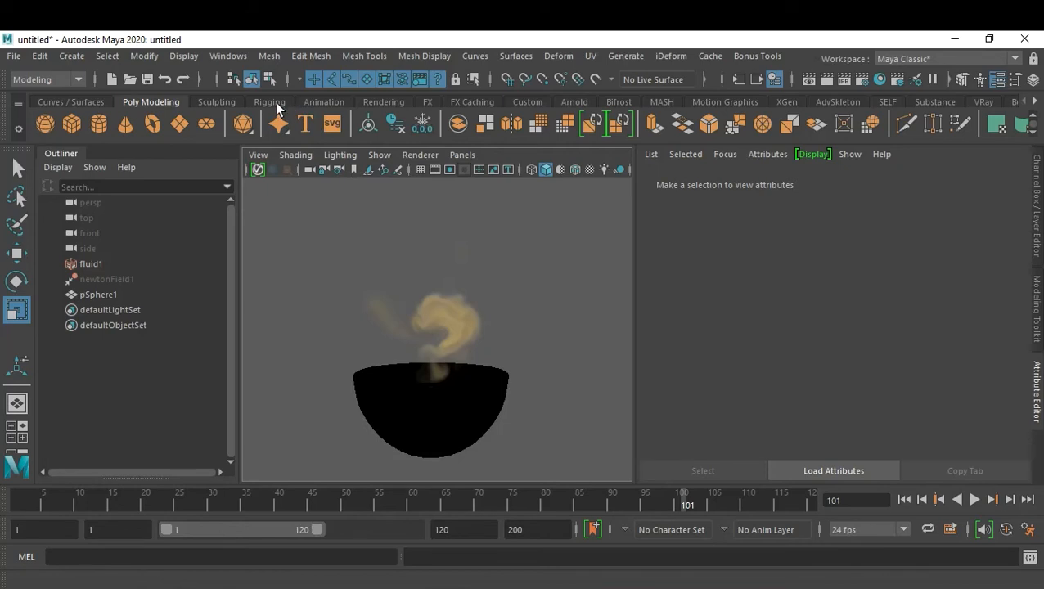
Create an Arnold SkyDome light and map its Color attribute with a File texture.
{"action": "left_click", "coordinate": [581, 101]}
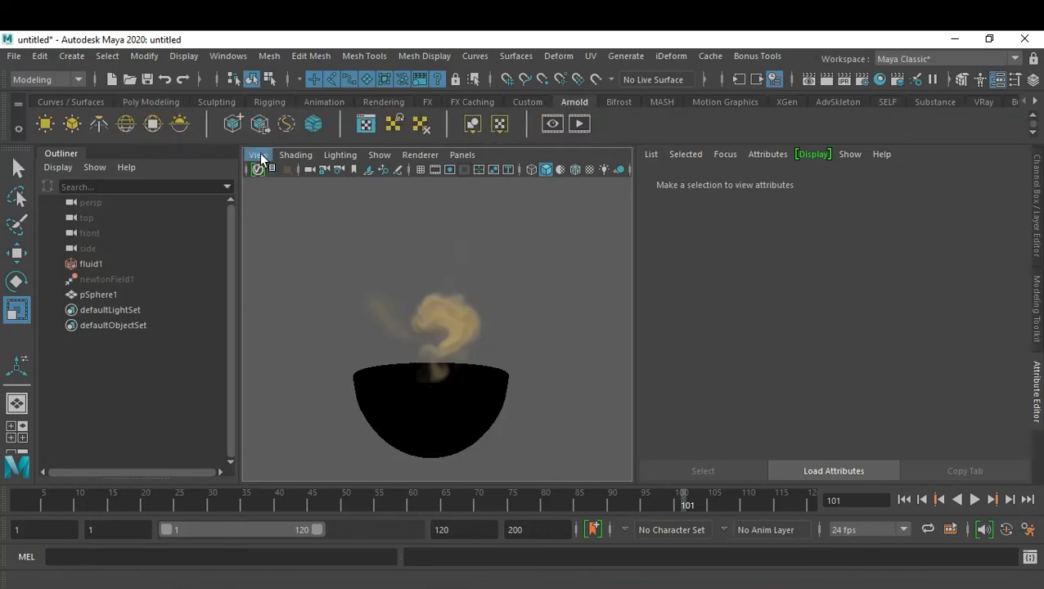
{"action": "left_click", "coordinate": [128, 129]}
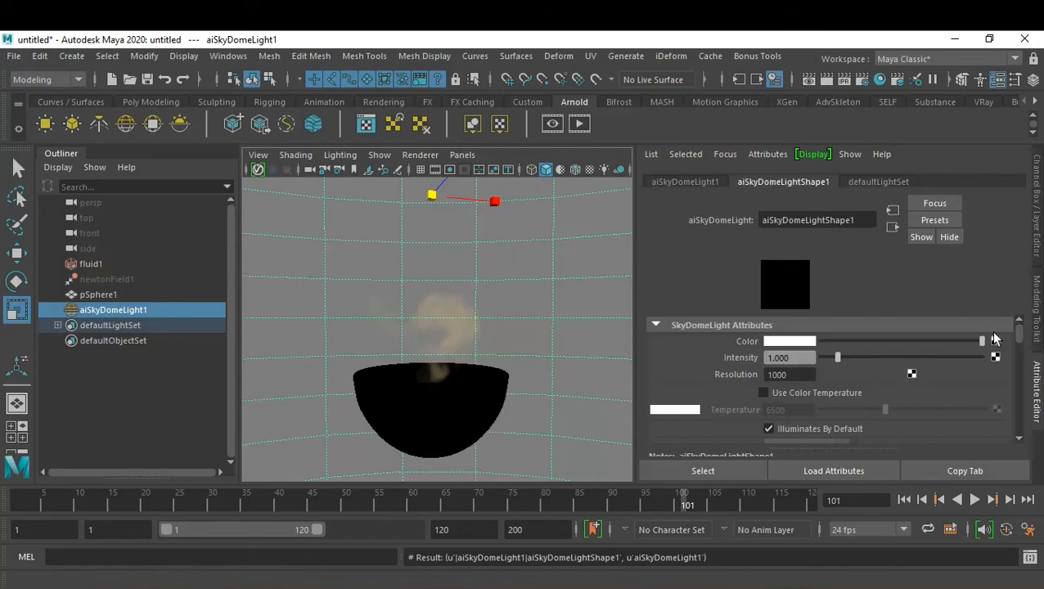
{"action": "left_click", "coordinate": [995, 342]}
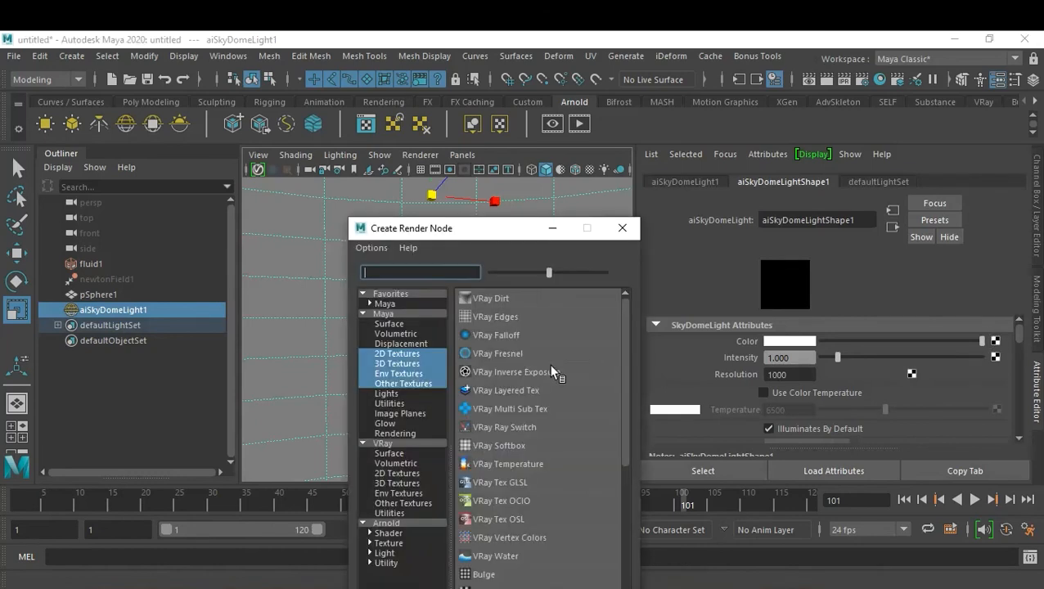
{"action": "scroll", "coordinate": [504, 549], "scroll_direction": "down", "scroll_amount": 2}
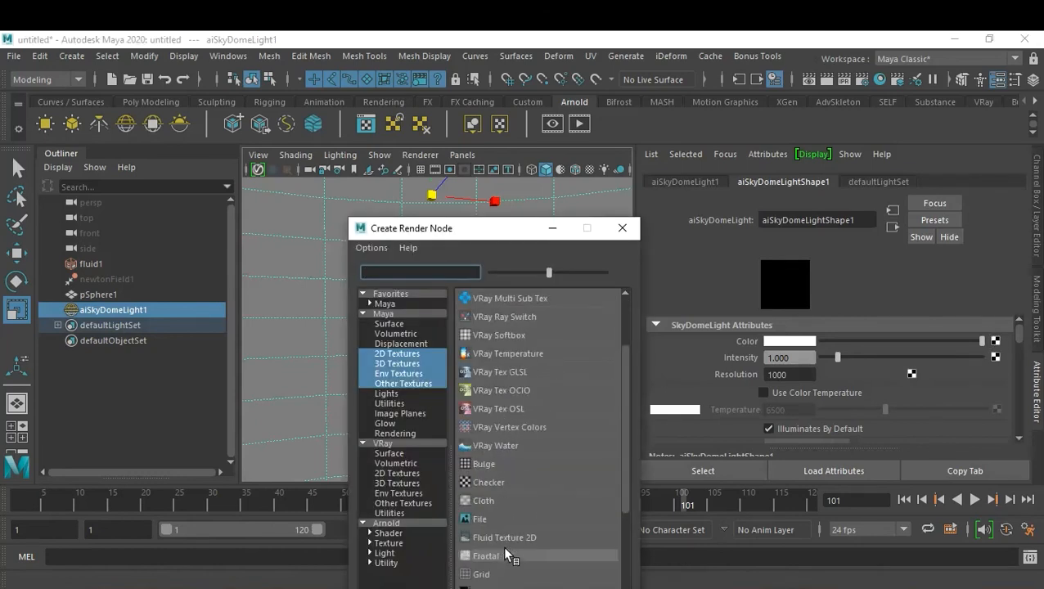
{"action": "left_click", "coordinate": [489, 521]}
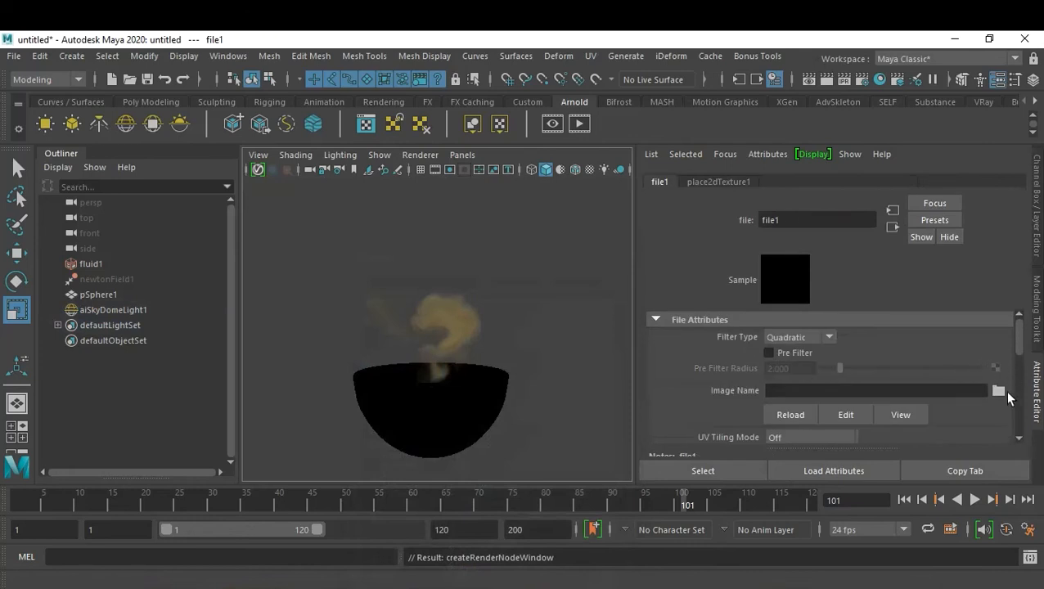
Browse for the file texture's image in the folder F:\3D - Resources\HDRI\Studio.
{"action": "left_click", "coordinate": [999, 393]}
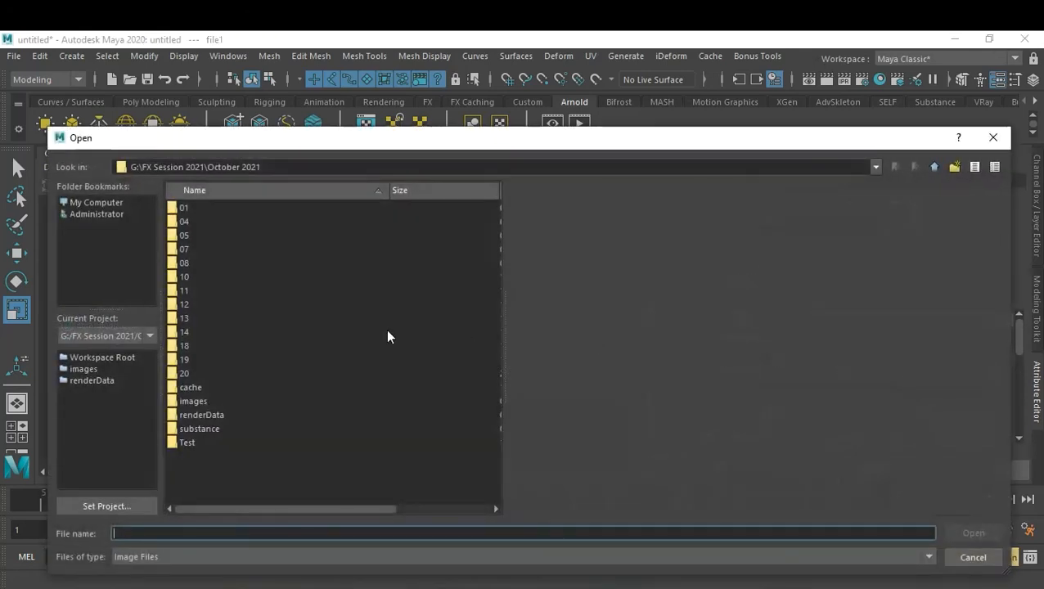
{"action": "left_click", "coordinate": [97, 202]}
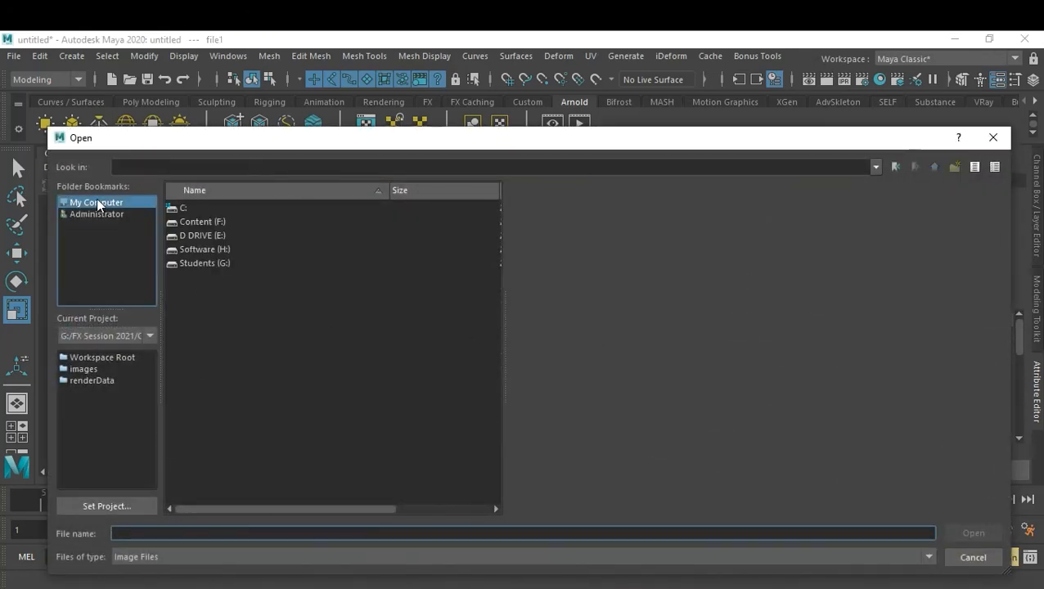
{"action": "double_click", "coordinate": [198, 221]}
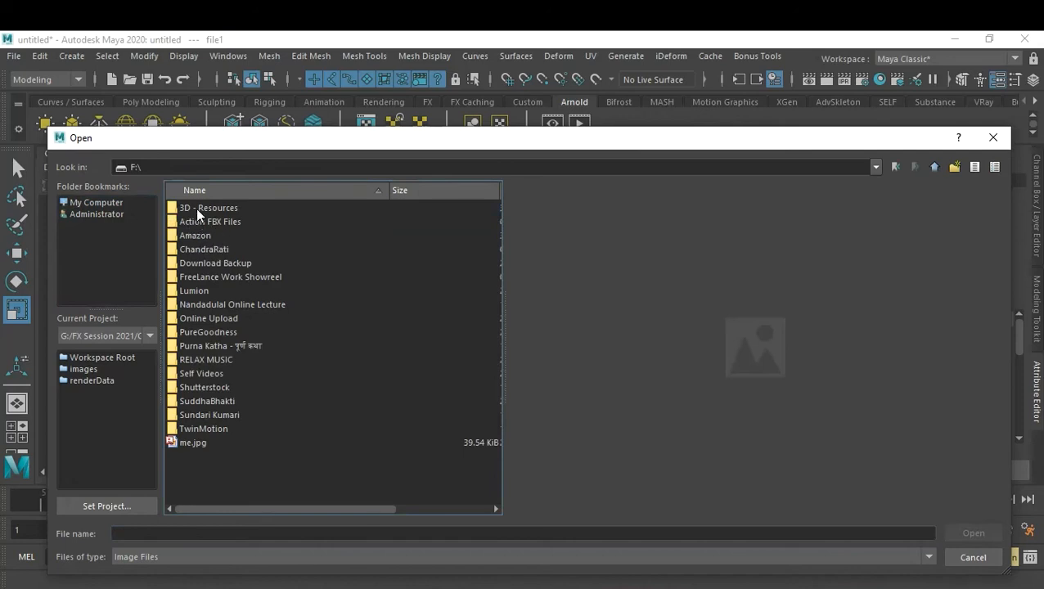
{"action": "double_click", "coordinate": [196, 208]}
{"action": "double_click", "coordinate": [190, 235]}
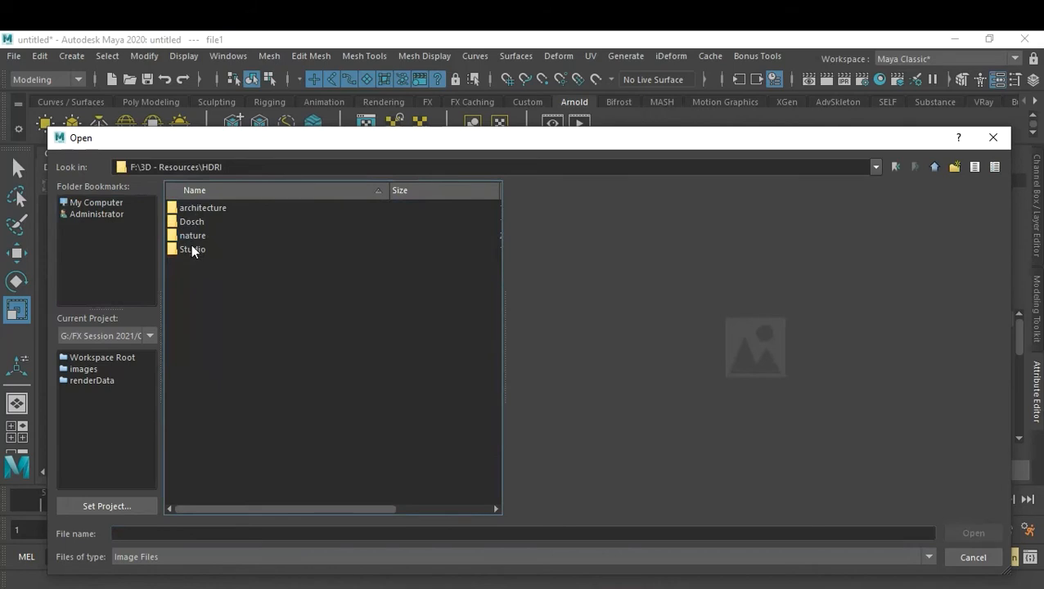
{"action": "double_click", "coordinate": [192, 248]}
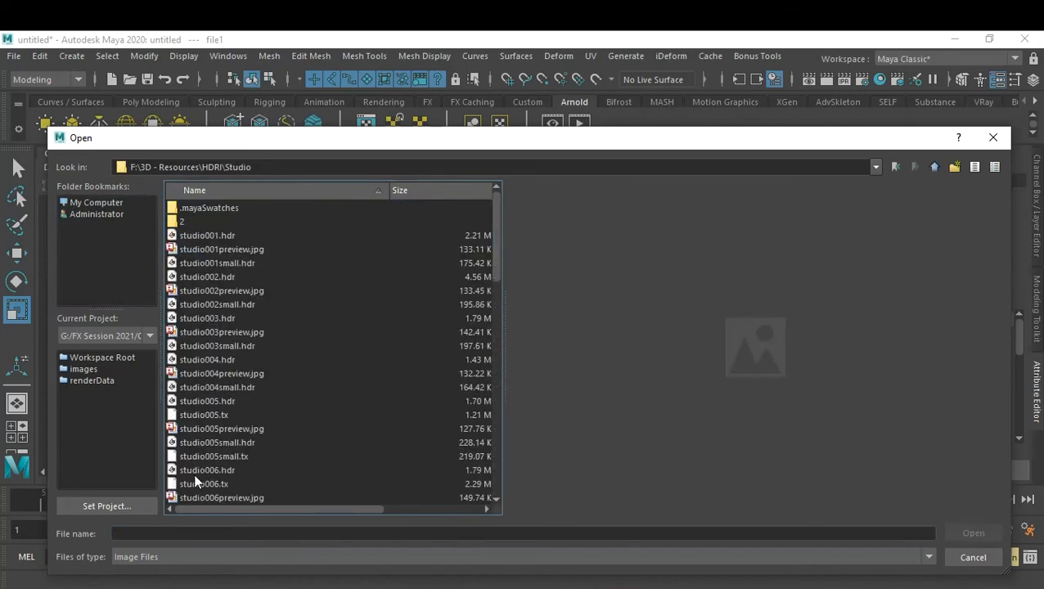
Compare the previews of the studio HDRI images from studio007small.hdr through studio012preview.jpg.
{"action": "scroll", "coordinate": [201, 463], "scroll_direction": "down", "scroll_amount": 2}
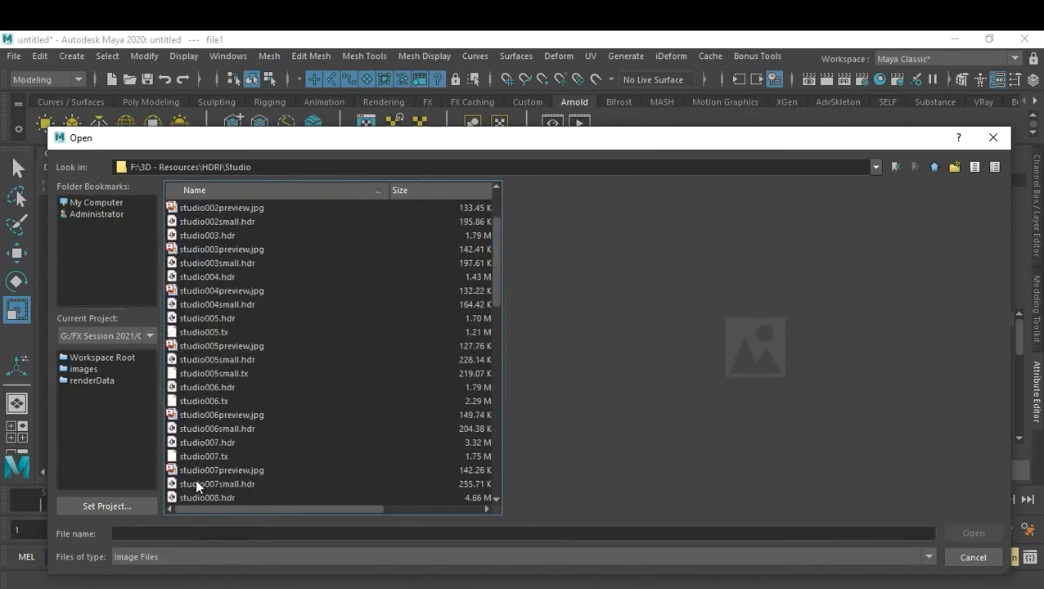
{"action": "left_click", "coordinate": [196, 483]}
{"action": "scroll", "coordinate": [201, 463], "scroll_direction": "down", "scroll_amount": 2}
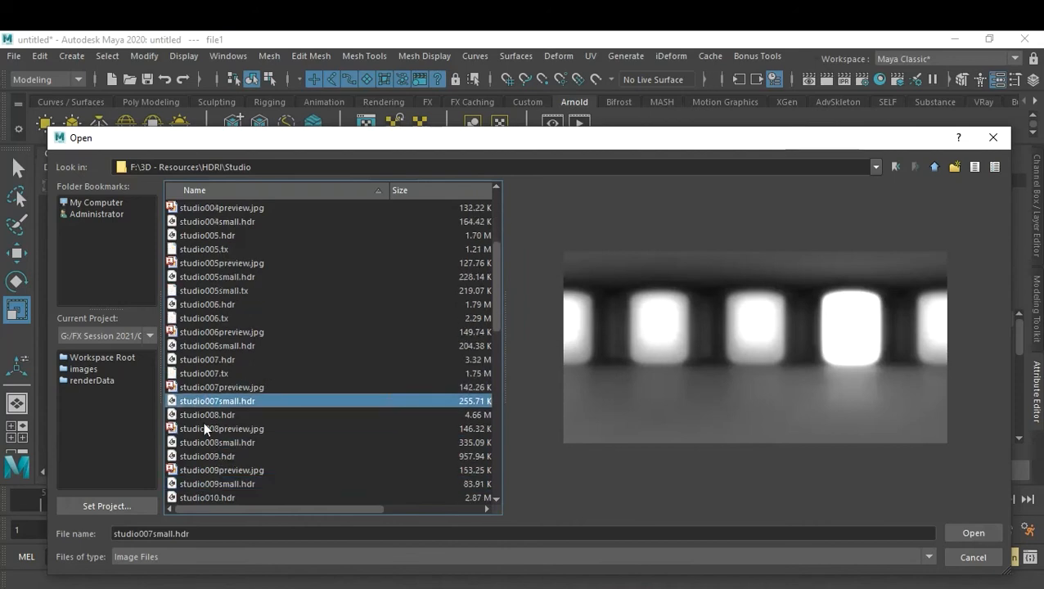
{"action": "left_click", "coordinate": [199, 414]}
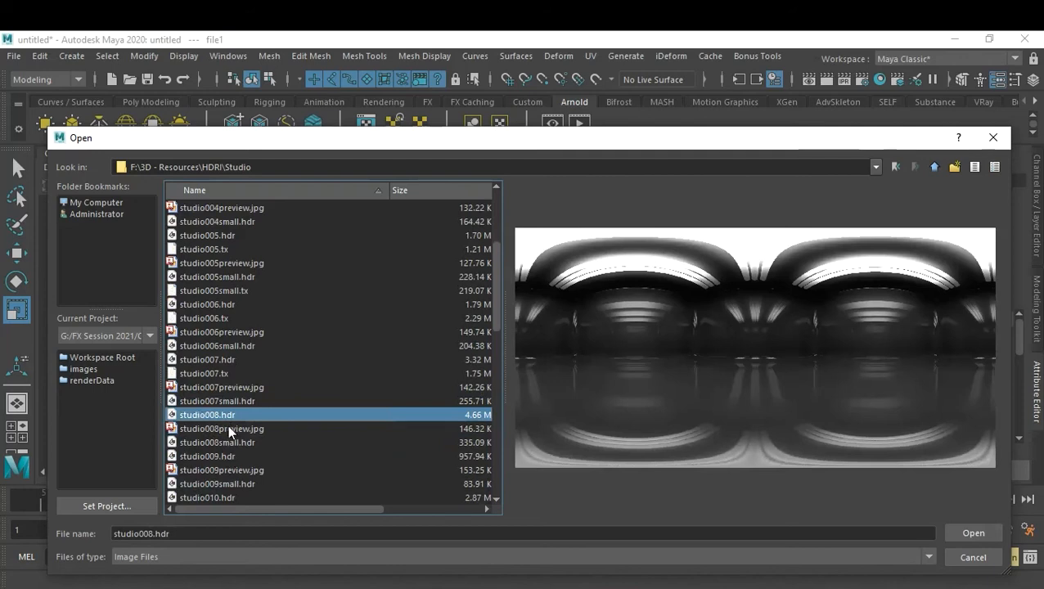
{"action": "left_click", "coordinate": [229, 427]}
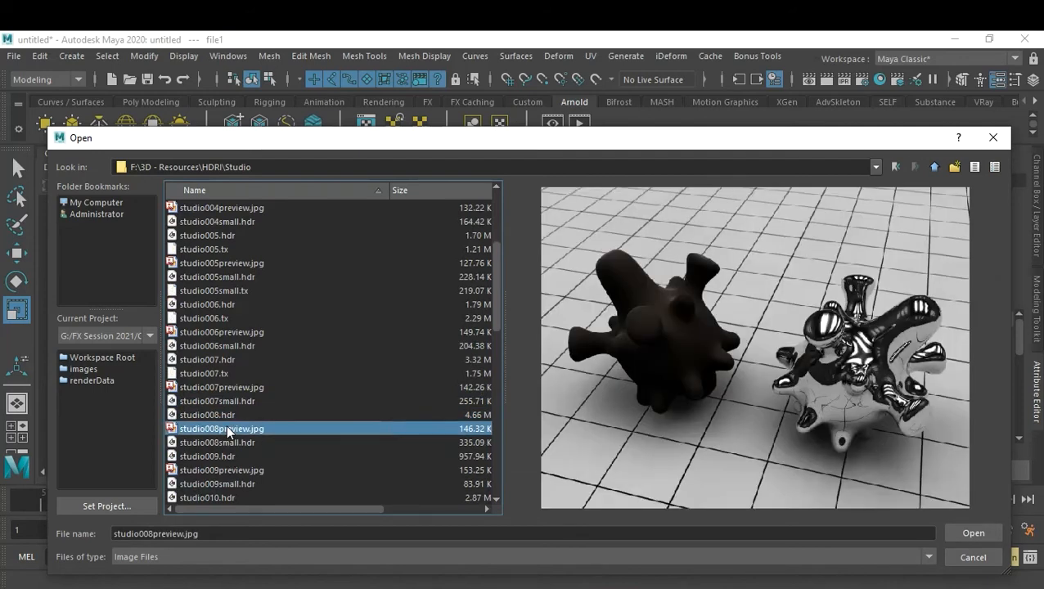
{"action": "left_click", "coordinate": [213, 443]}
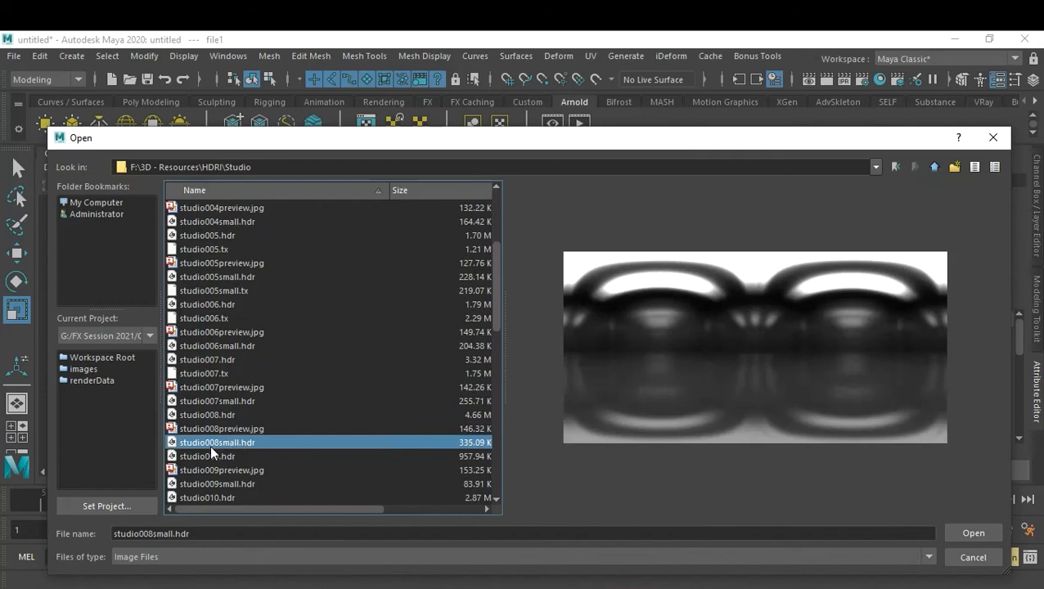
{"action": "left_click", "coordinate": [209, 453]}
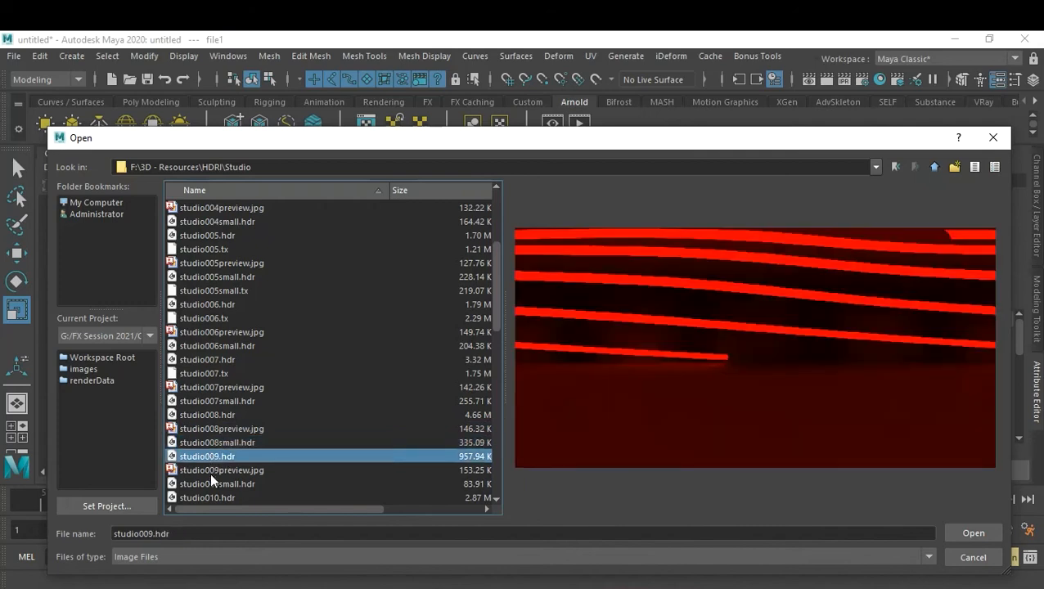
{"action": "left_click", "coordinate": [209, 473]}
{"action": "left_click", "coordinate": [209, 483]}
{"action": "scroll", "coordinate": [211, 474], "scroll_direction": "down", "scroll_amount": 1}
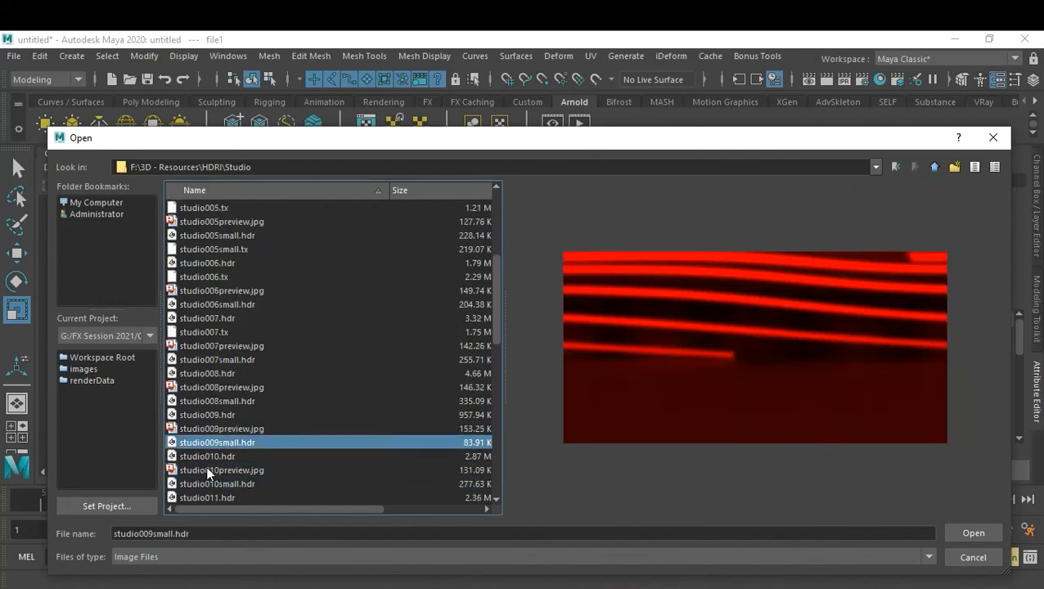
{"action": "left_click", "coordinate": [208, 472]}
{"action": "scroll", "coordinate": [208, 473], "scroll_direction": "down", "scroll_amount": 2}
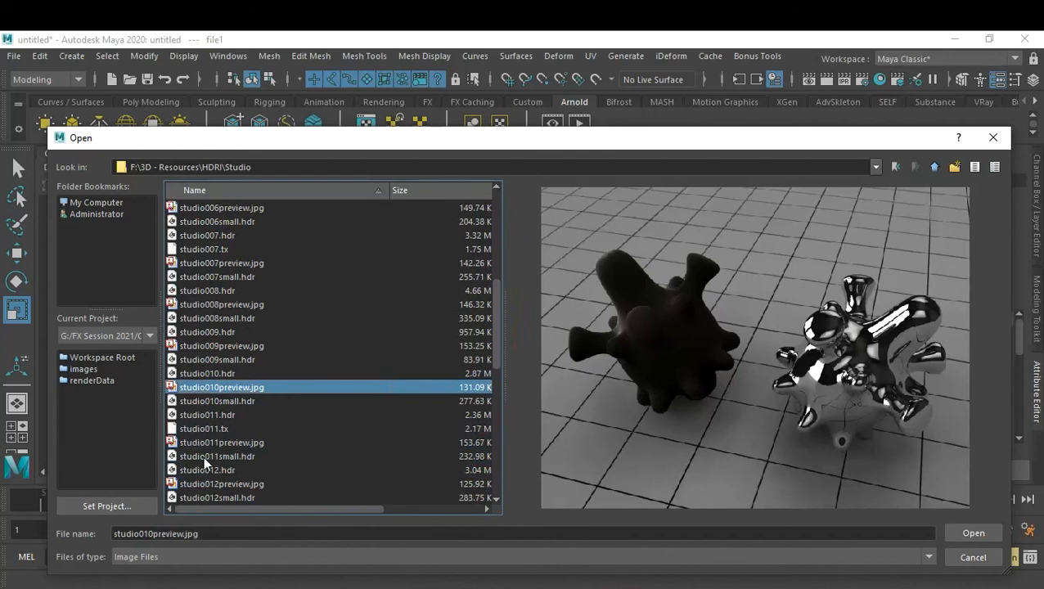
{"action": "left_click", "coordinate": [203, 455]}
{"action": "left_click", "coordinate": [203, 468]}
{"action": "left_click", "coordinate": [204, 462]}
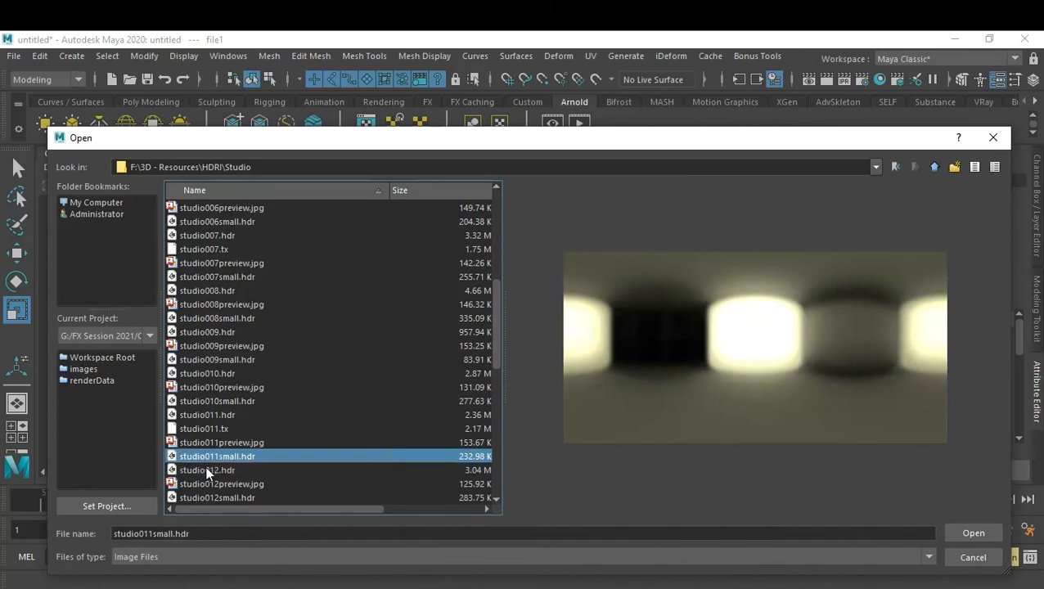
{"action": "left_click", "coordinate": [201, 483]}
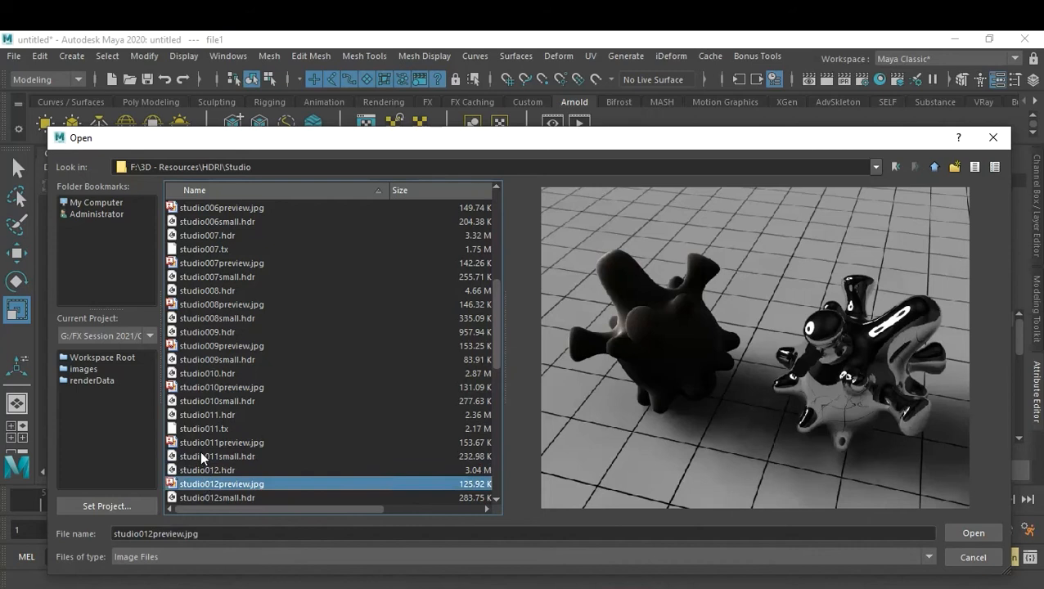
Compare the studio011 and studio012 images once more and load studio011small.hdr as the sky dome's texture.
{"action": "left_click", "coordinate": [204, 457]}
{"action": "left_click", "coordinate": [201, 443]}
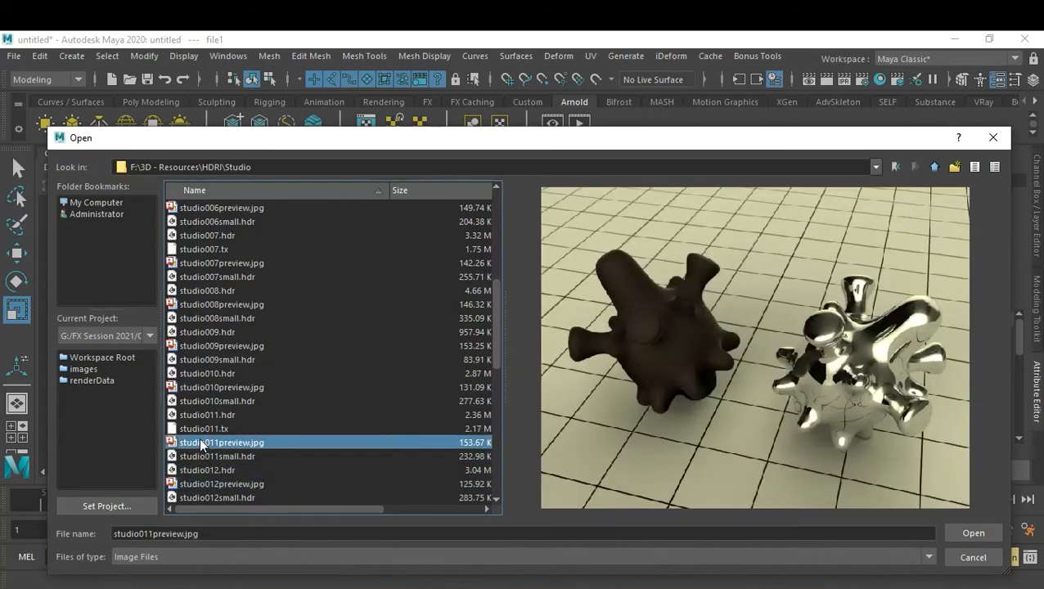
{"action": "left_click", "coordinate": [208, 456]}
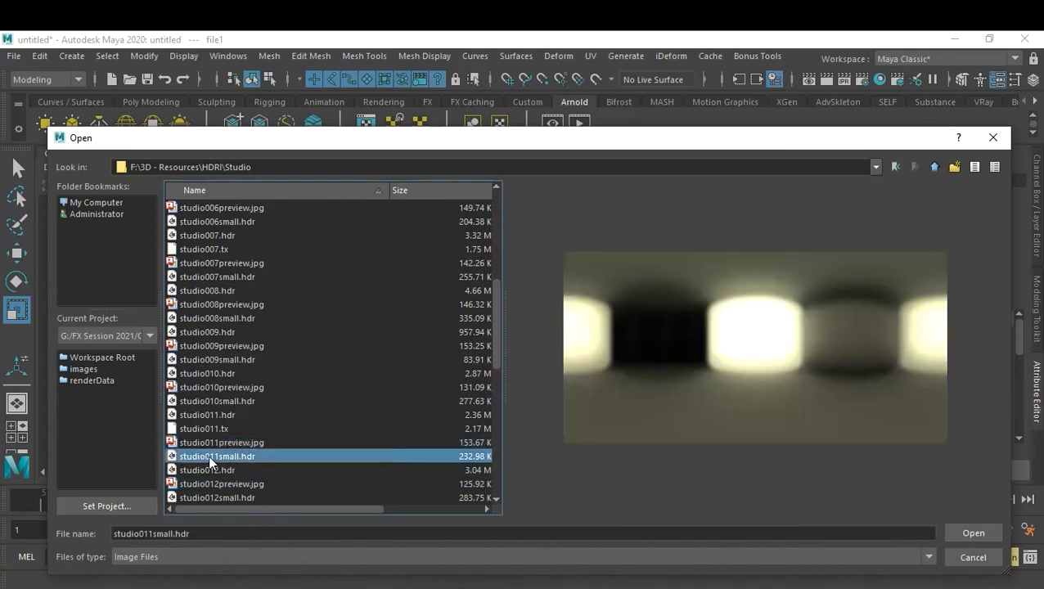
{"action": "left_click", "coordinate": [208, 470]}
{"action": "left_click", "coordinate": [208, 456]}
{"action": "double_click", "coordinate": [208, 455]}
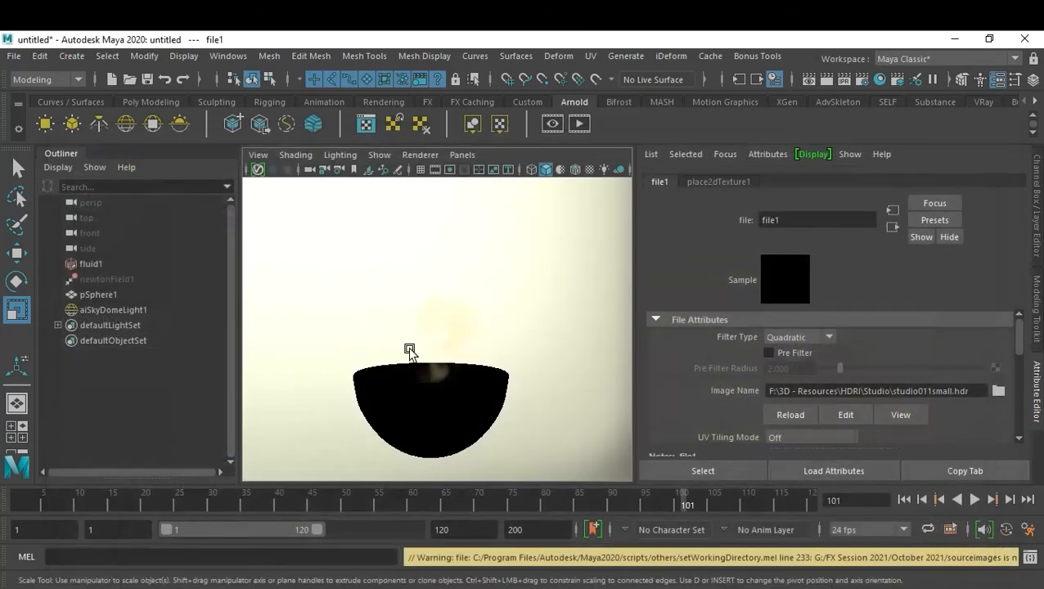
Display the viewport textured, lit and anti-aliased, and frame the deer and bowl on a black background at frame 1.
{"action": "key", "text": "6"}
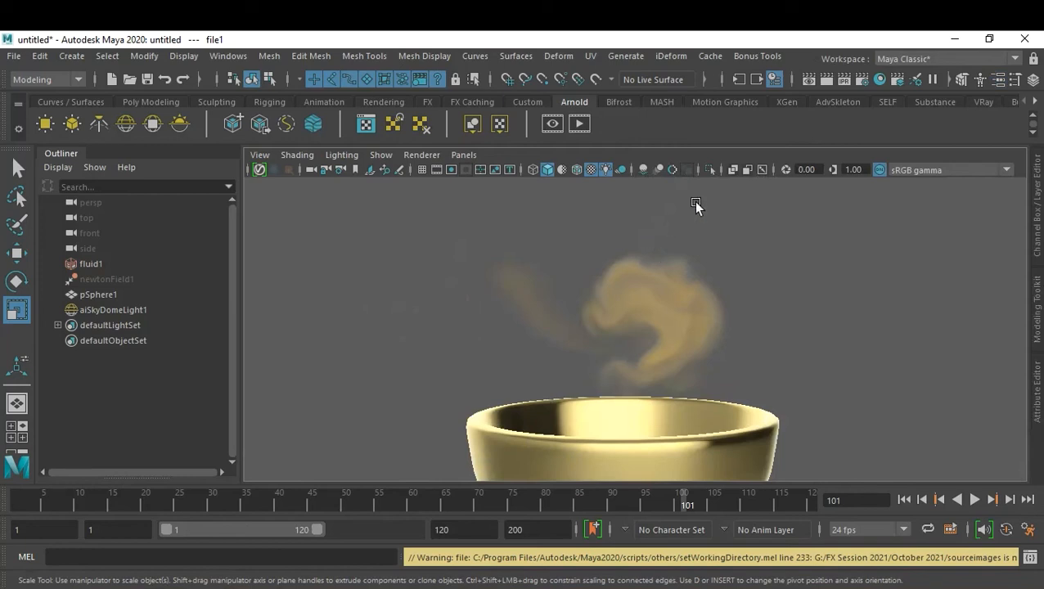
{"action": "left_click", "coordinate": [672, 170]}
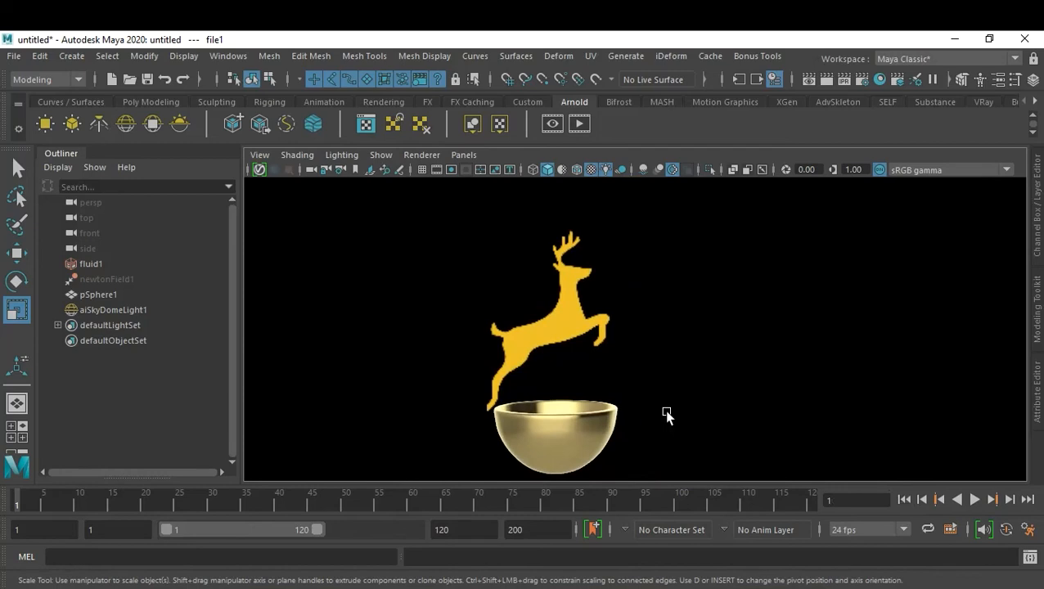
{"action": "middle_click_drag", "start_coordinate": [681, 411], "coordinate": [704, 415], "text": "alt"}
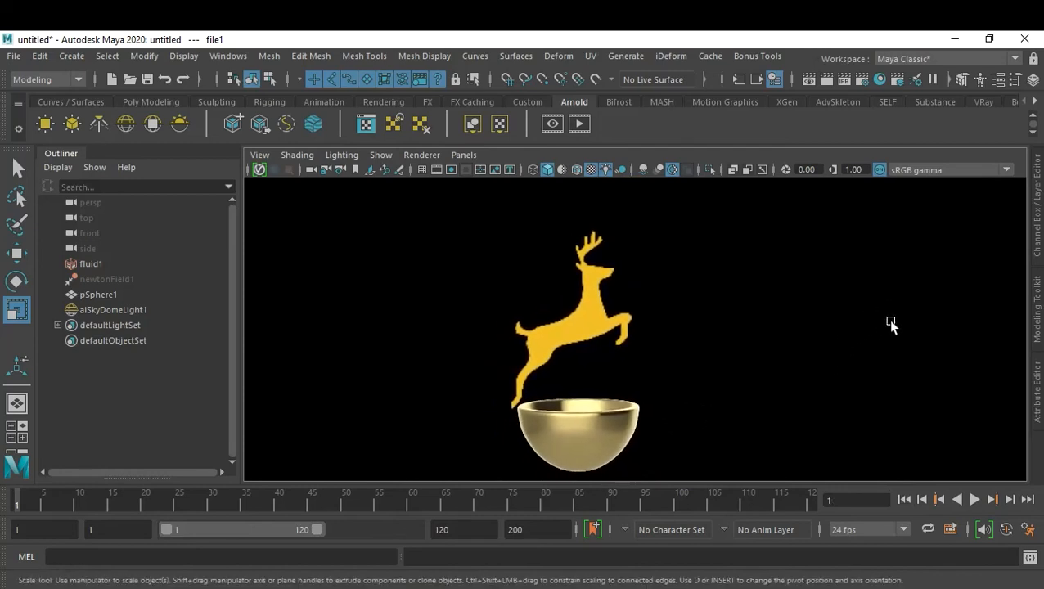
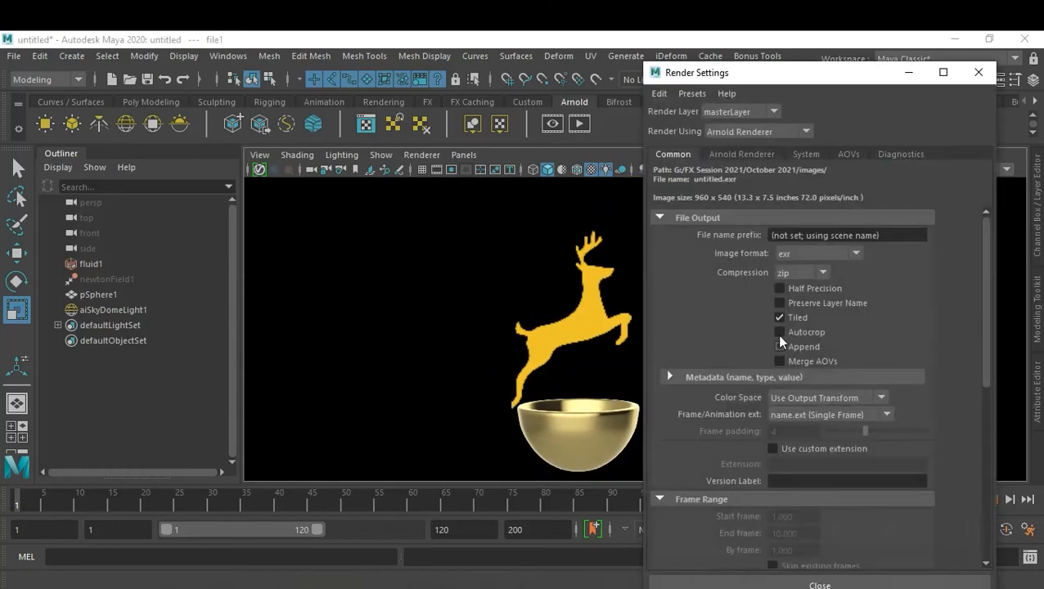
Set the render image size to the HD_1080 preset in the render settings.
{"action": "scroll", "coordinate": [885, 482], "scroll_direction": "down", "scroll_amount": 7}
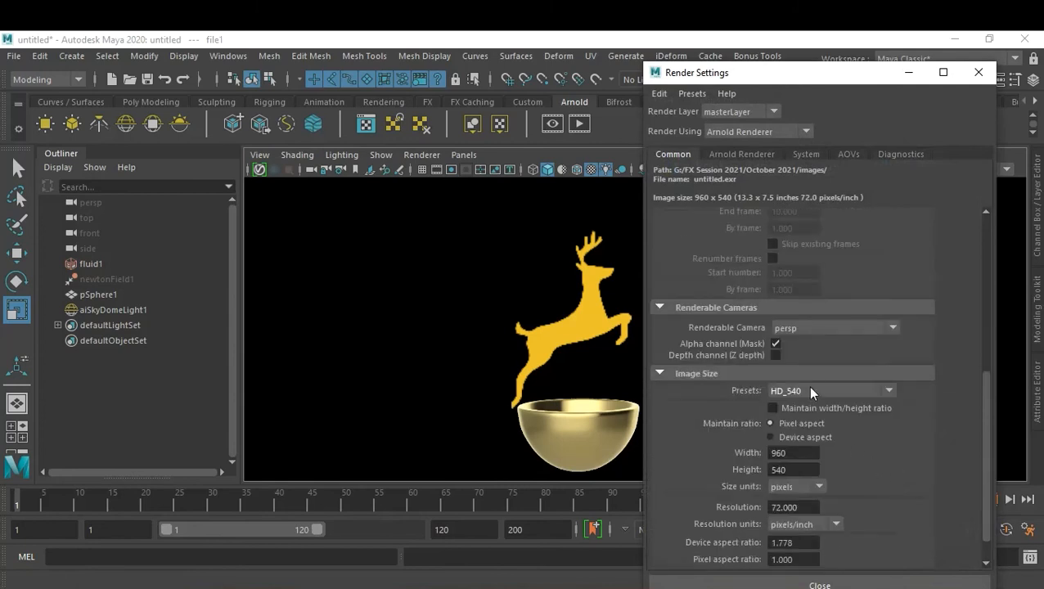
{"action": "left_click", "coordinate": [810, 393]}
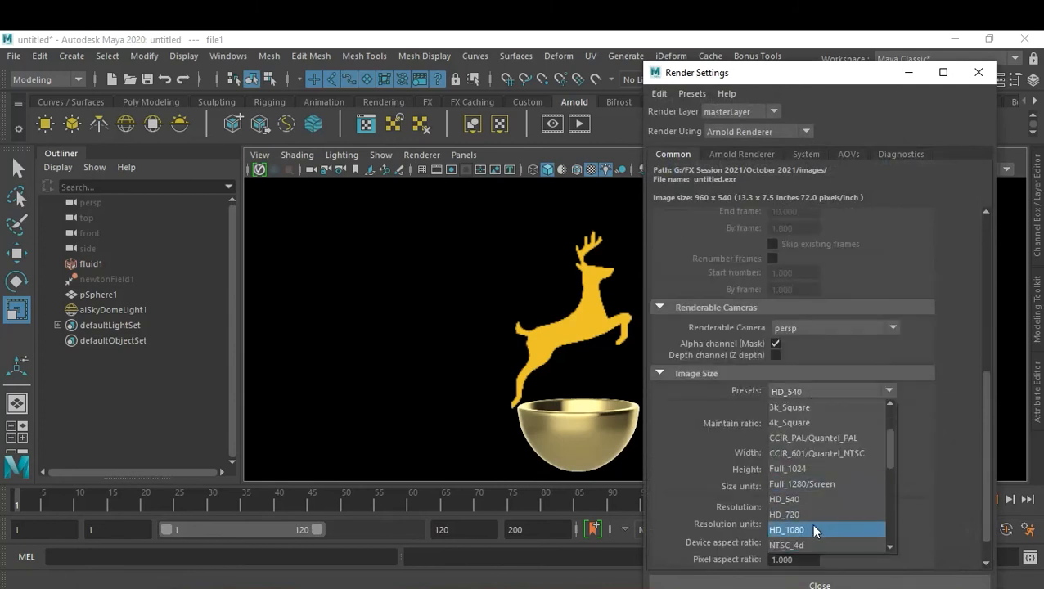
{"action": "left_click", "coordinate": [814, 532]}
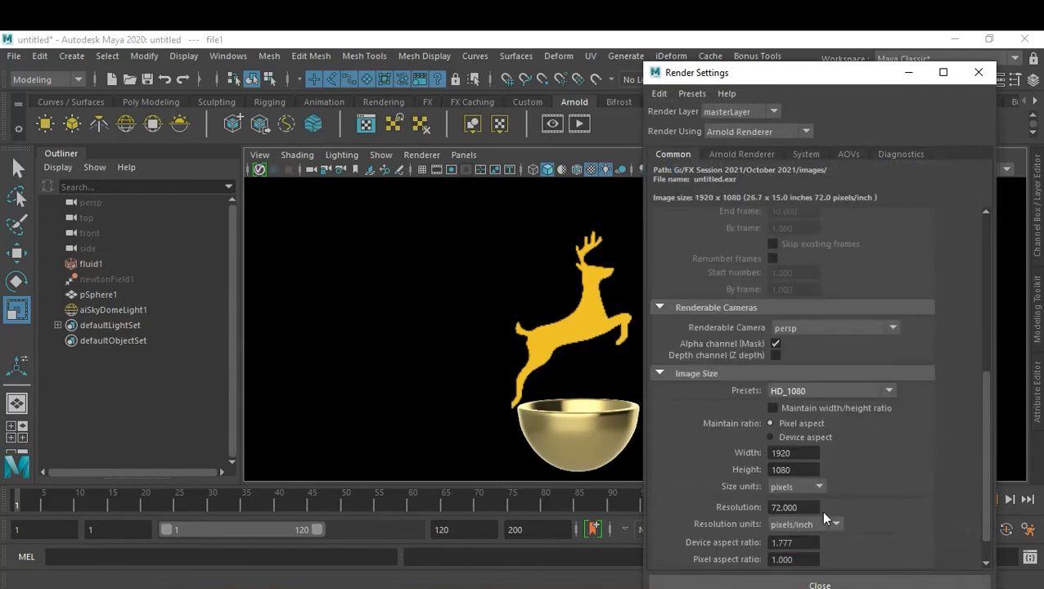
{"action": "left_click", "coordinate": [978, 72]}
Set the playblast movie file to 21-10-21_A in the folder G:\FX Session 2021\October 2021\20 and close the playblast options.
{"action": "right_click", "coordinate": [661, 500]}
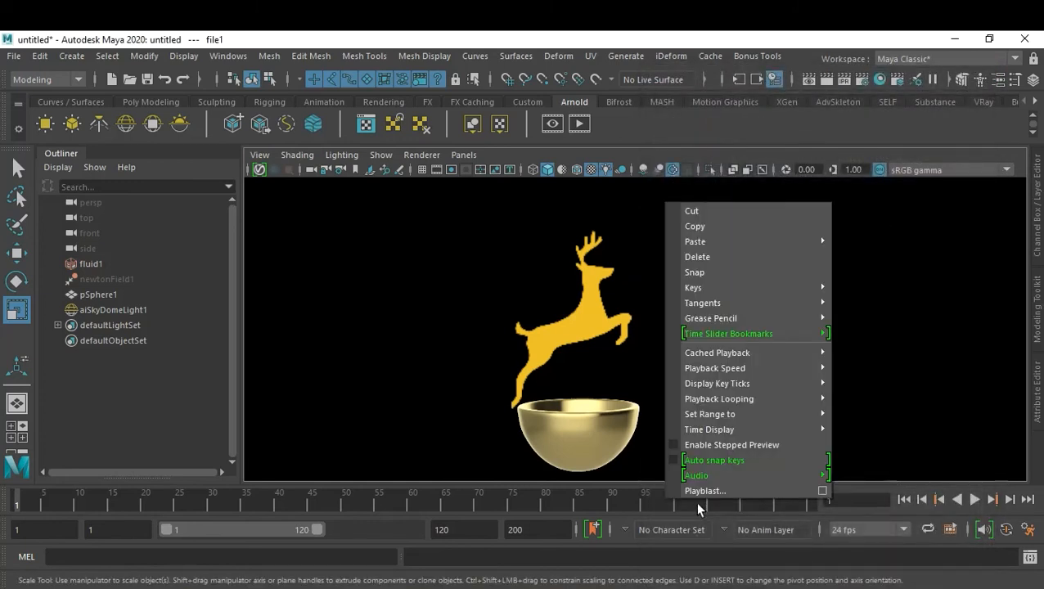
{"action": "left_click", "coordinate": [821, 491]}
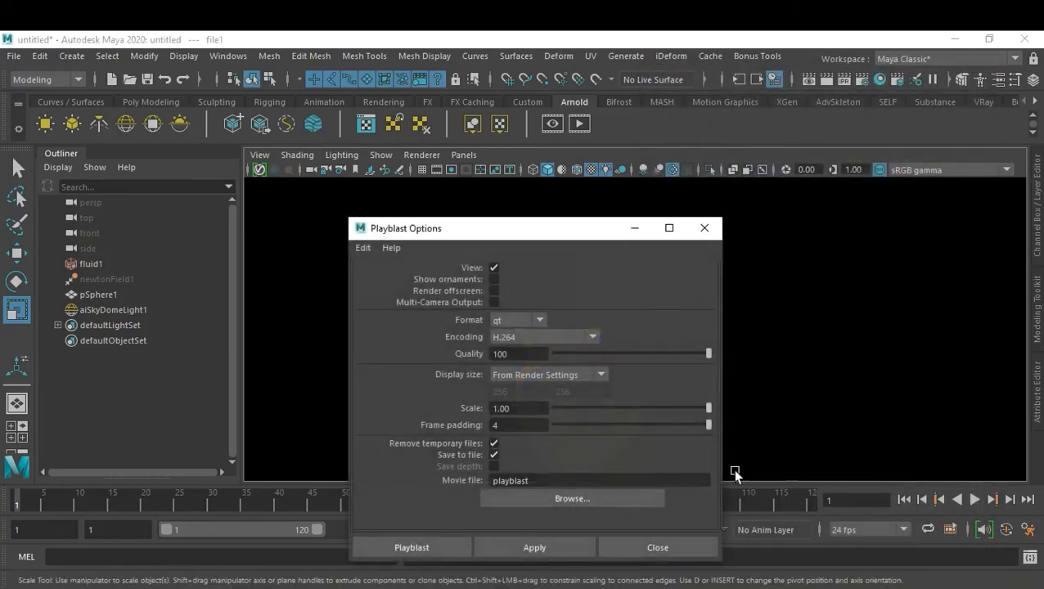
{"action": "left_click", "coordinate": [573, 498]}
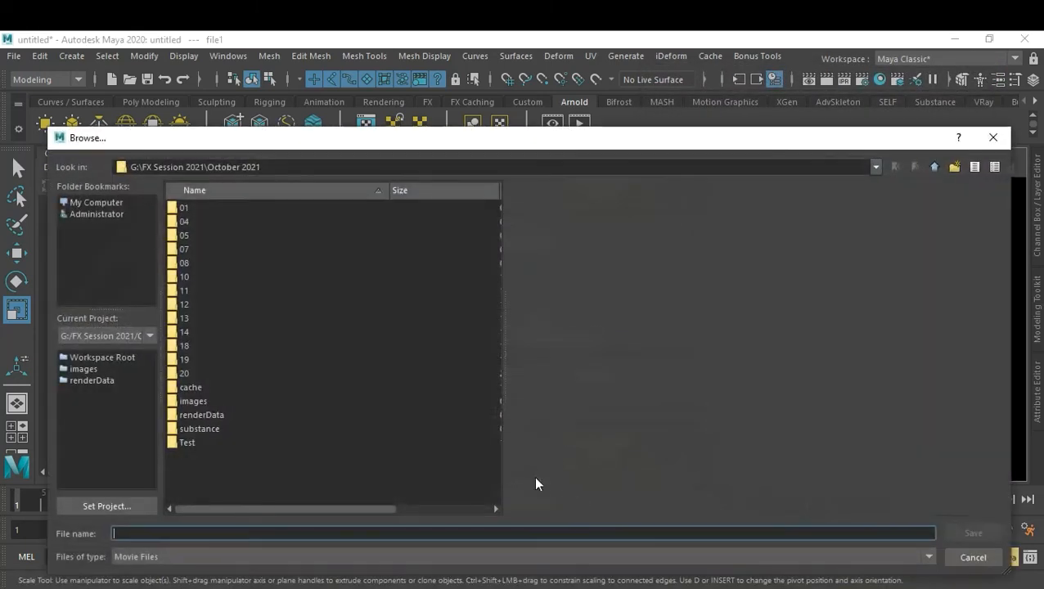
{"action": "double_click", "coordinate": [183, 374]}
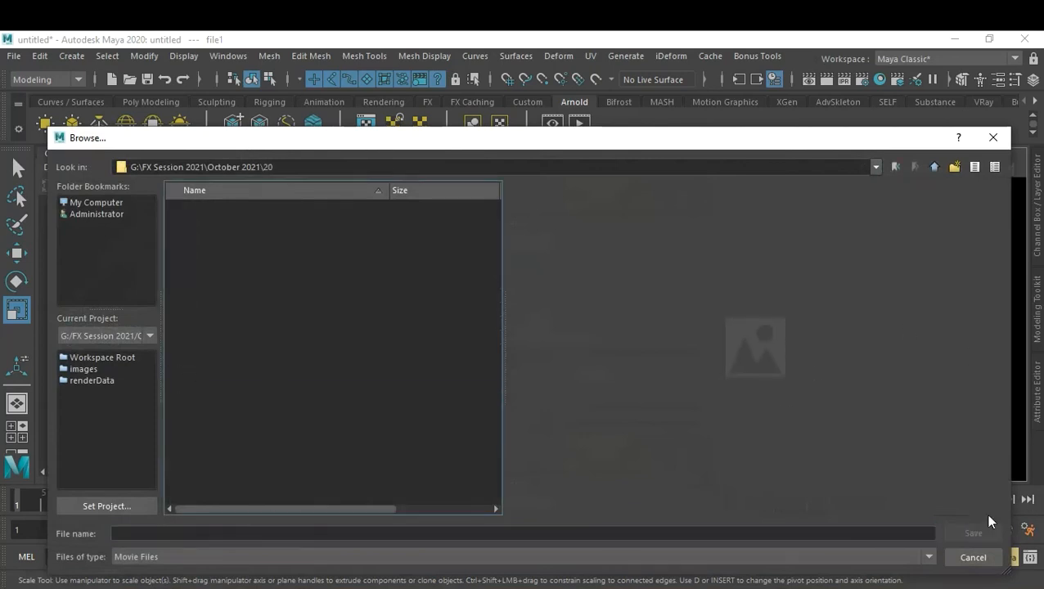
{"action": "left_click", "coordinate": [313, 533]}
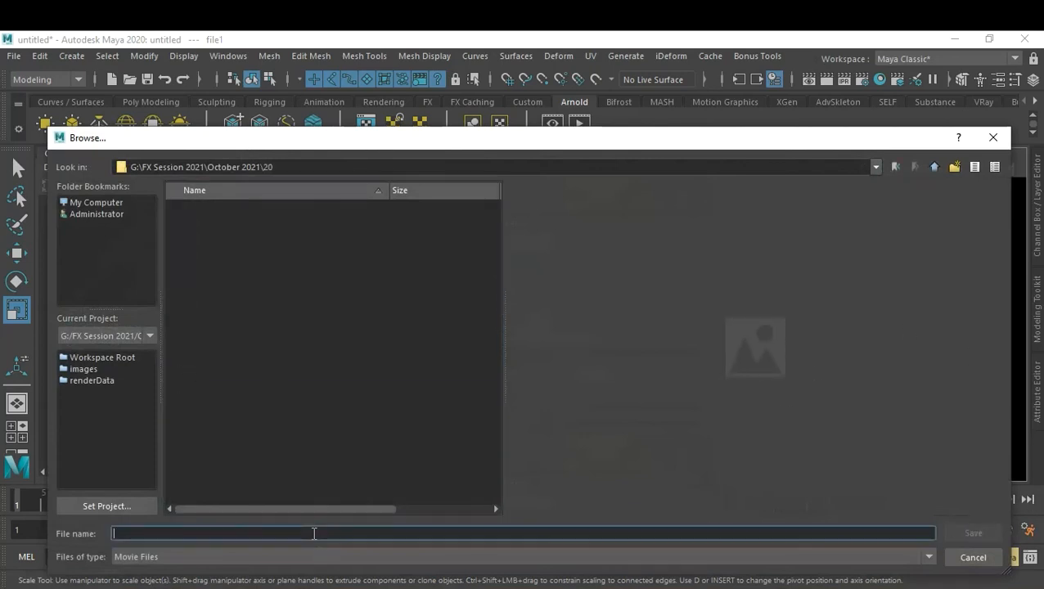
{"action": "type", "text": "21"}
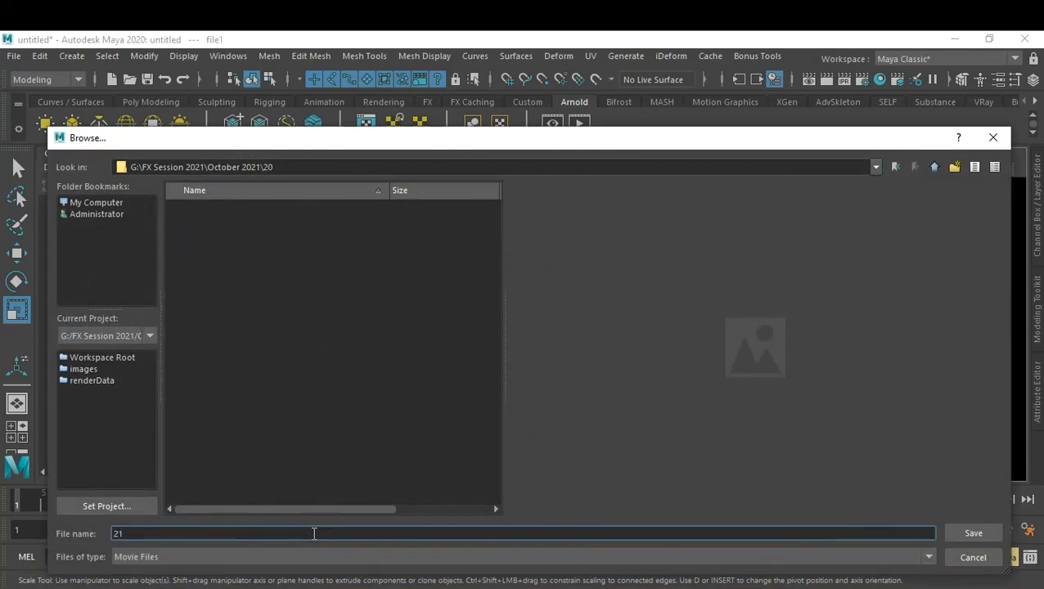
{"action": "type", "text": "-10-21_A"}
{"action": "left_click", "coordinate": [959, 535]}
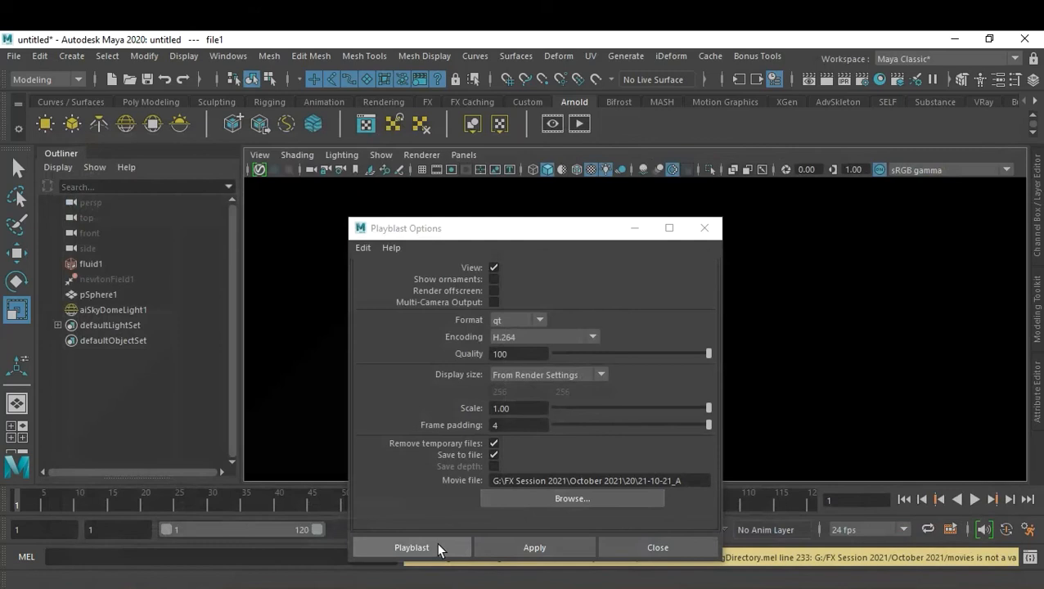
{"action": "left_click", "coordinate": [659, 548]}
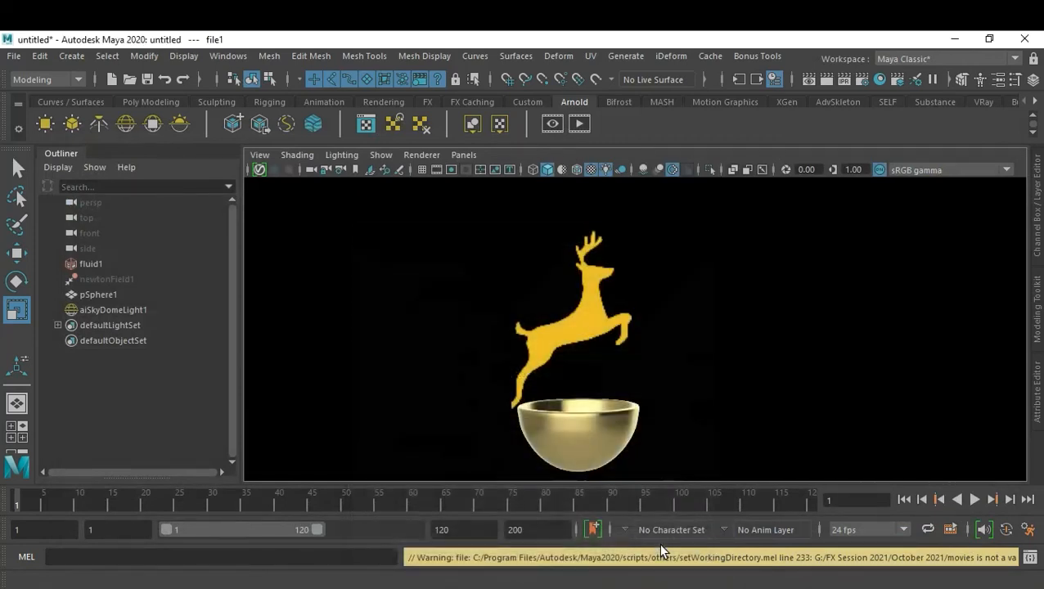
Frame the whole deer and bowl nearly straight-on with the persp camera and key the camera at frame 1.
{"action": "left_click", "coordinate": [96, 203]}
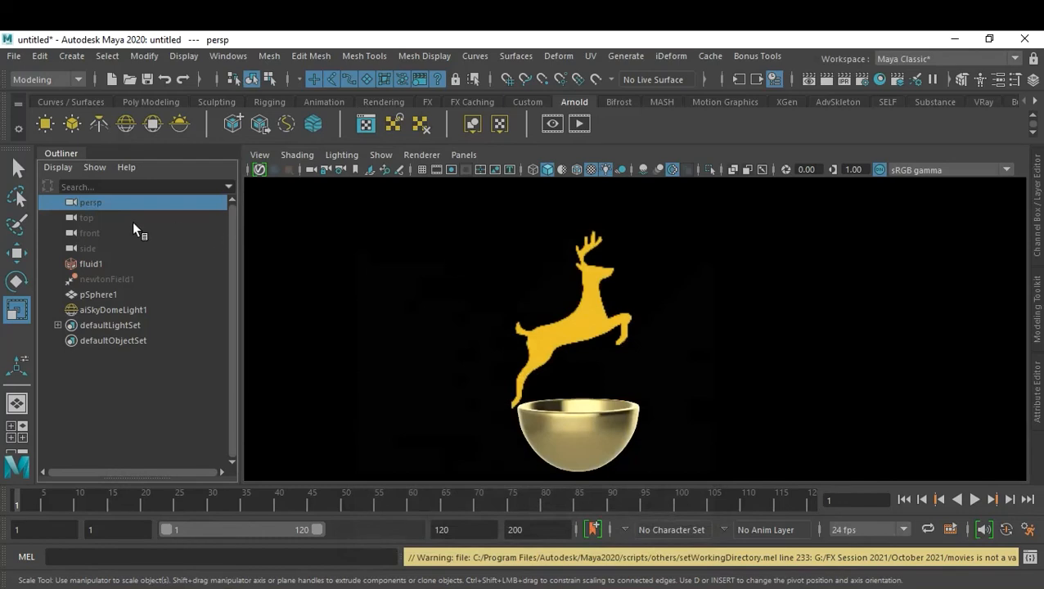
{"action": "double_click", "coordinate": [72, 204]}
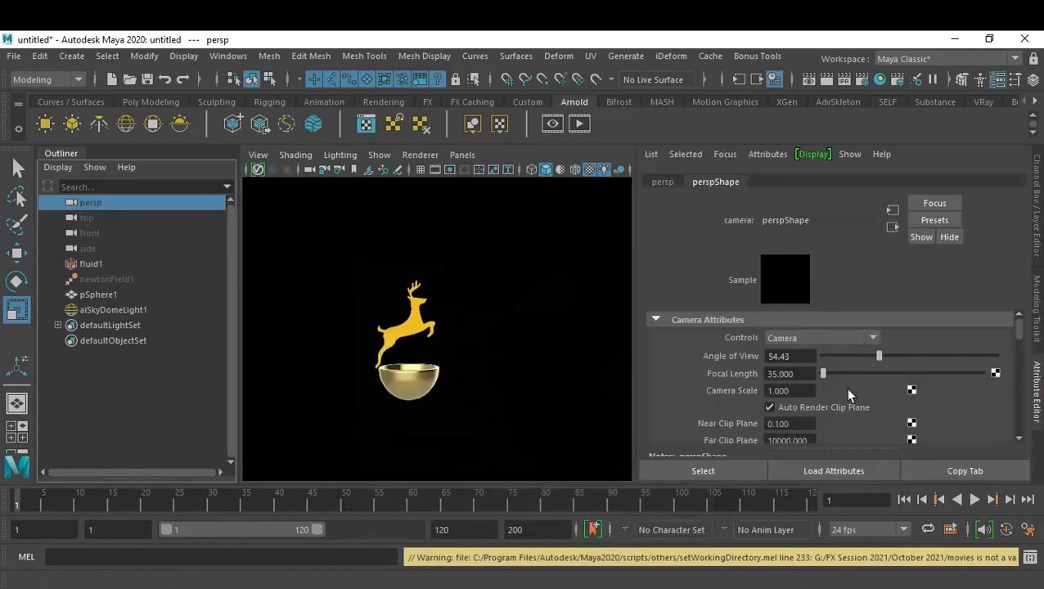
{"action": "key", "text": "ctrl+a"}
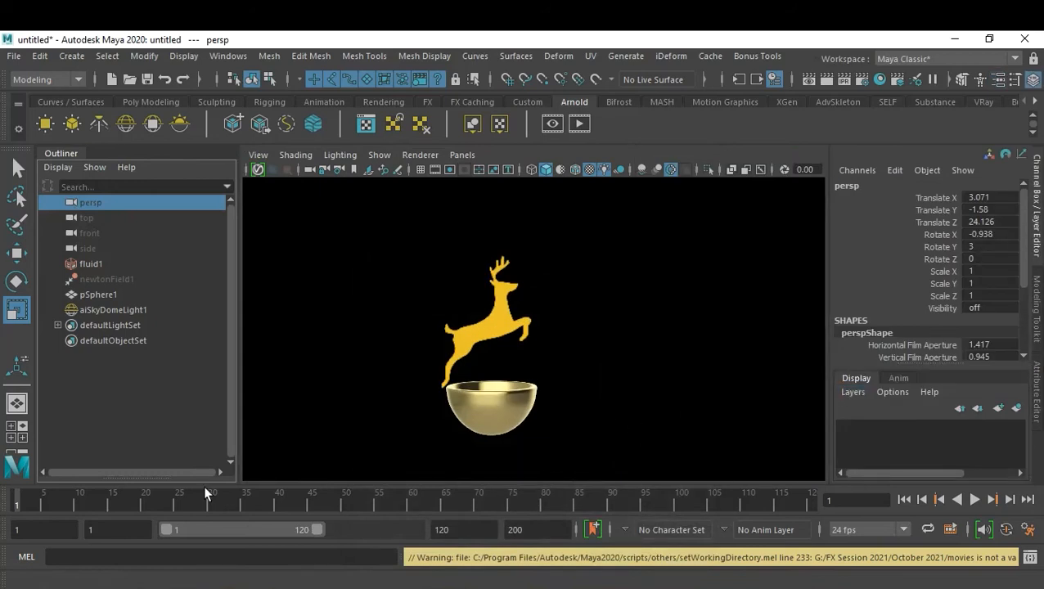
{"action": "left_click_drag", "start_coordinate": [631, 396], "coordinate": [596, 376], "text": "alt"}
{"action": "right_click_drag", "start_coordinate": [564, 383], "coordinate": [655, 426], "text": "alt"}
{"action": "left_click_drag", "start_coordinate": [646, 385], "coordinate": [673, 390], "text": "alt"}
{"action": "middle_click_drag", "start_coordinate": [669, 391], "coordinate": [670, 385], "text": "alt"}
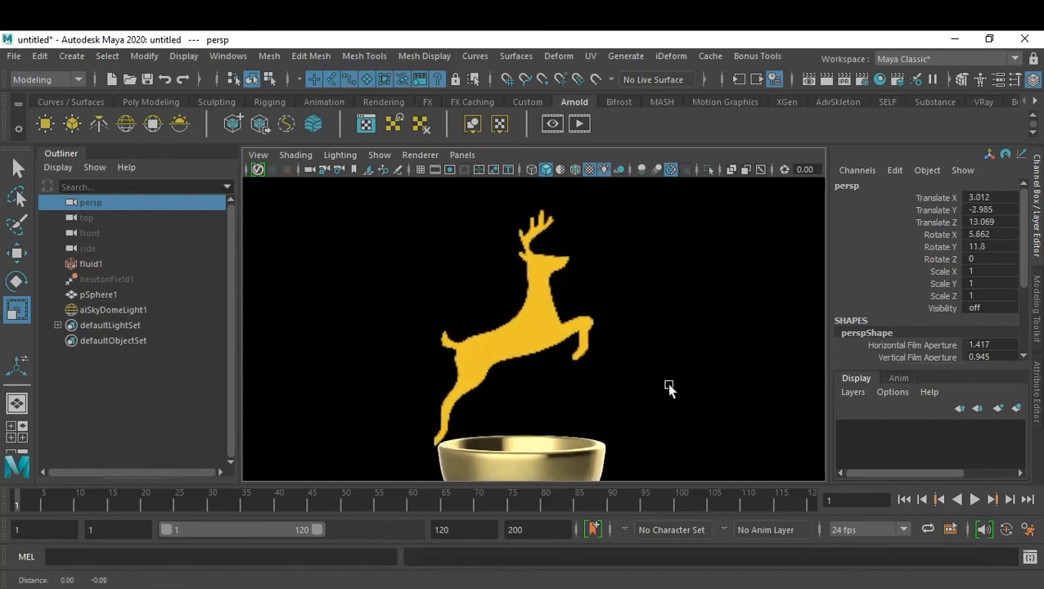
{"action": "right_click_drag", "start_coordinate": [664, 387], "coordinate": [550, 395], "text": "alt"}
{"action": "left_click_drag", "start_coordinate": [550, 395], "coordinate": [619, 387], "text": "alt"}
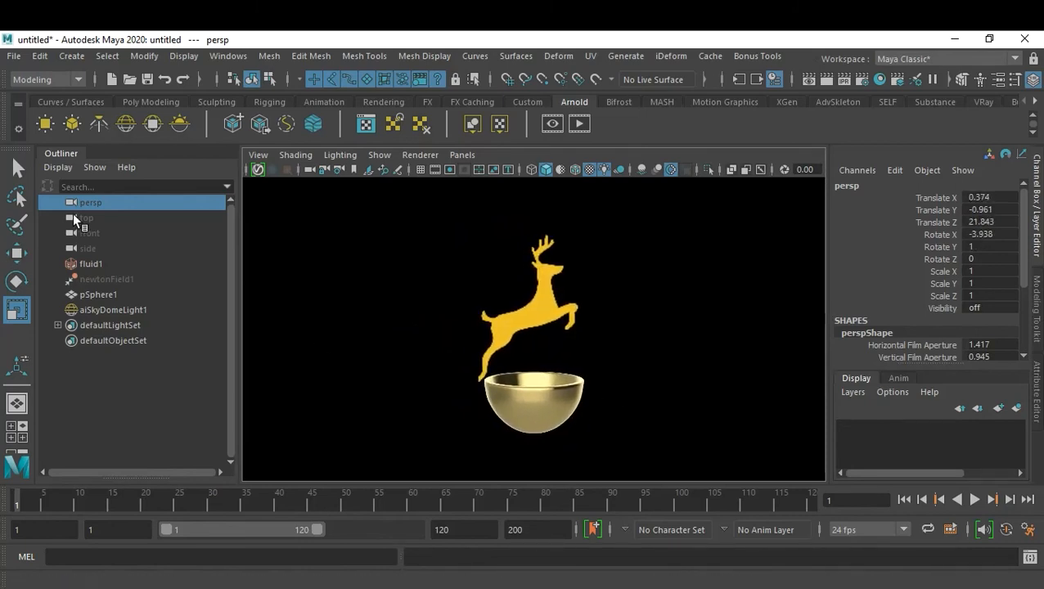
{"action": "key", "text": "s"}
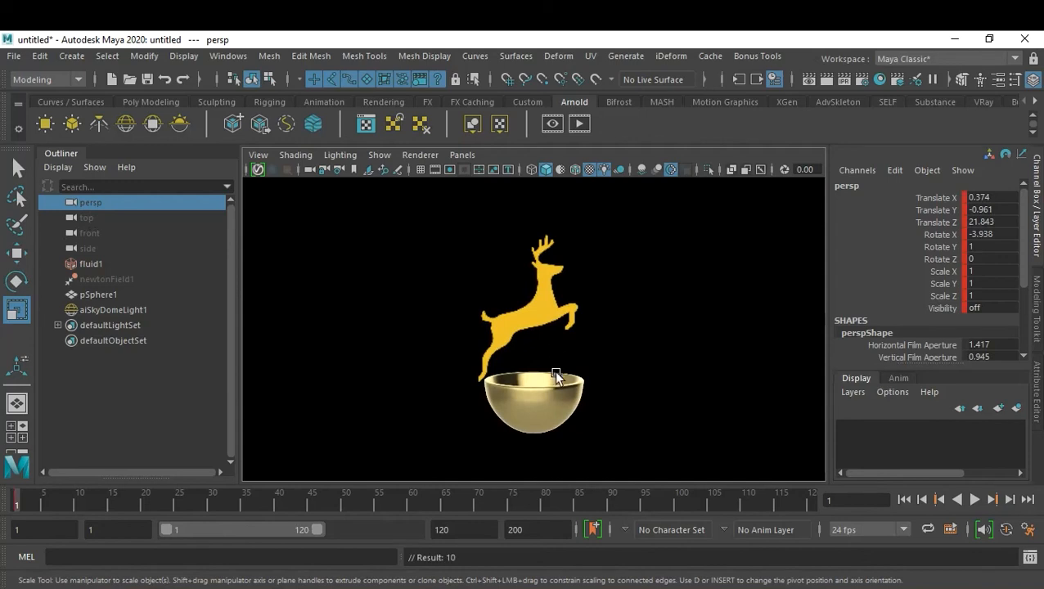
Play the simulation to frame 19 and key the persp camera there at a closer, sideways-orbited view of the bowl.
{"action": "left_click", "coordinate": [974, 500]}
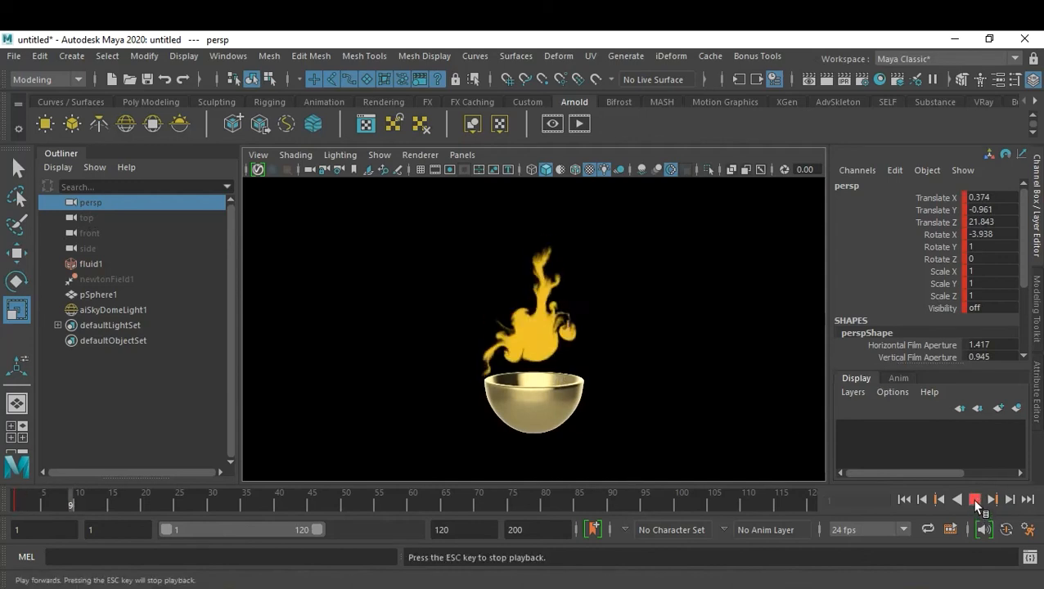
{"action": "left_click", "coordinate": [974, 500]}
{"action": "scroll", "coordinate": [532, 431], "scroll_direction": "up", "scroll_amount": 3}
{"action": "left_click_drag", "start_coordinate": [533, 431], "coordinate": [593, 398], "text": "alt"}
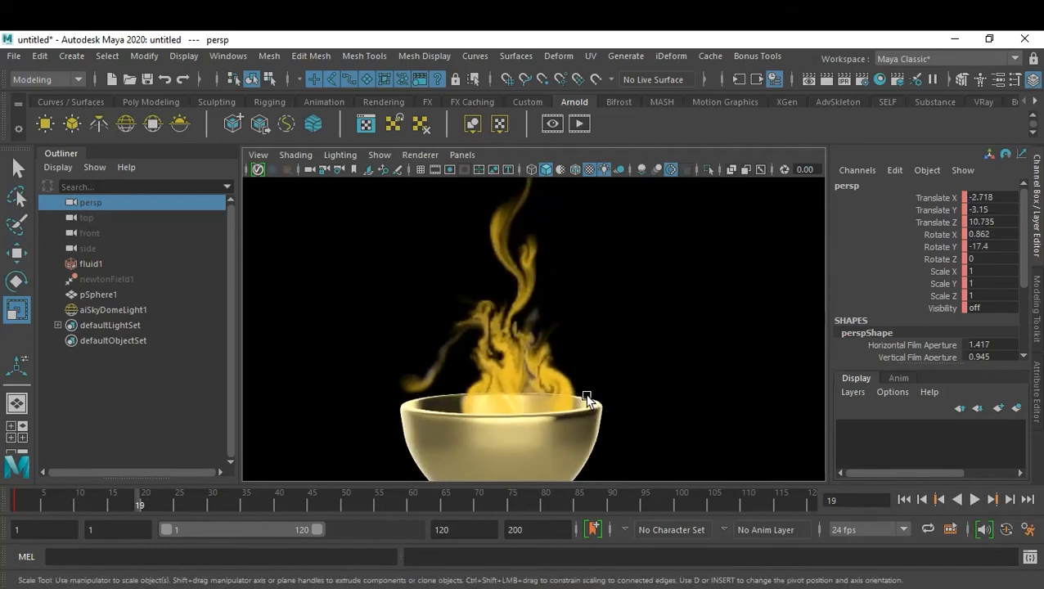
{"action": "scroll", "coordinate": [593, 399], "scroll_direction": "up", "scroll_amount": 2}
{"action": "scroll", "coordinate": [629, 393], "scroll_direction": "down", "scroll_amount": 3}
{"action": "left_click_drag", "start_coordinate": [641, 410], "coordinate": [632, 406], "text": "alt"}
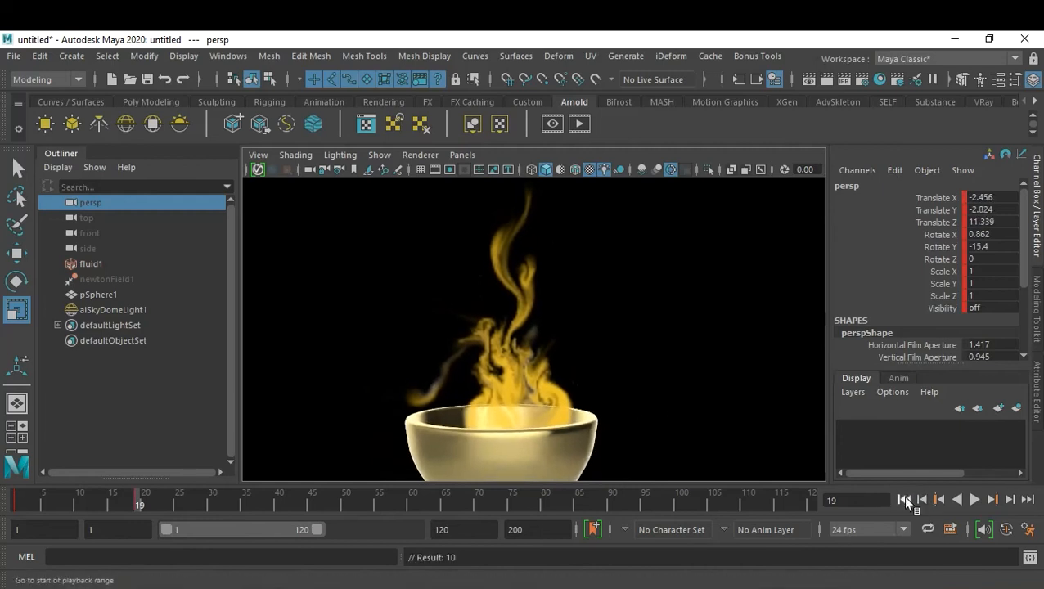
Play the animation from frame 1 to review the camera move from the deer to the bowl.
{"action": "left_click", "coordinate": [903, 499]}
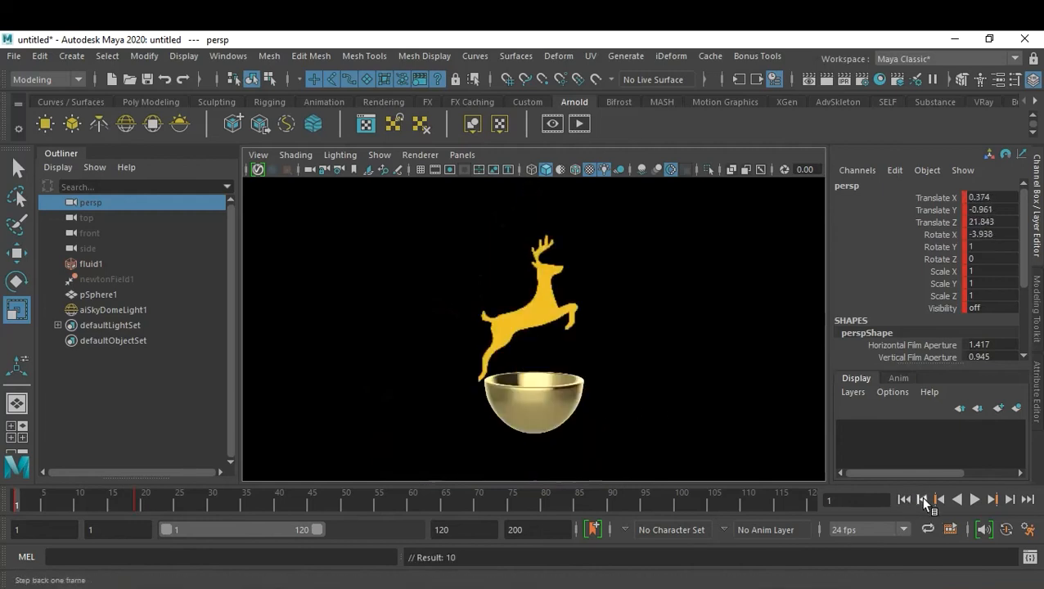
{"action": "left_click", "coordinate": [974, 499]}
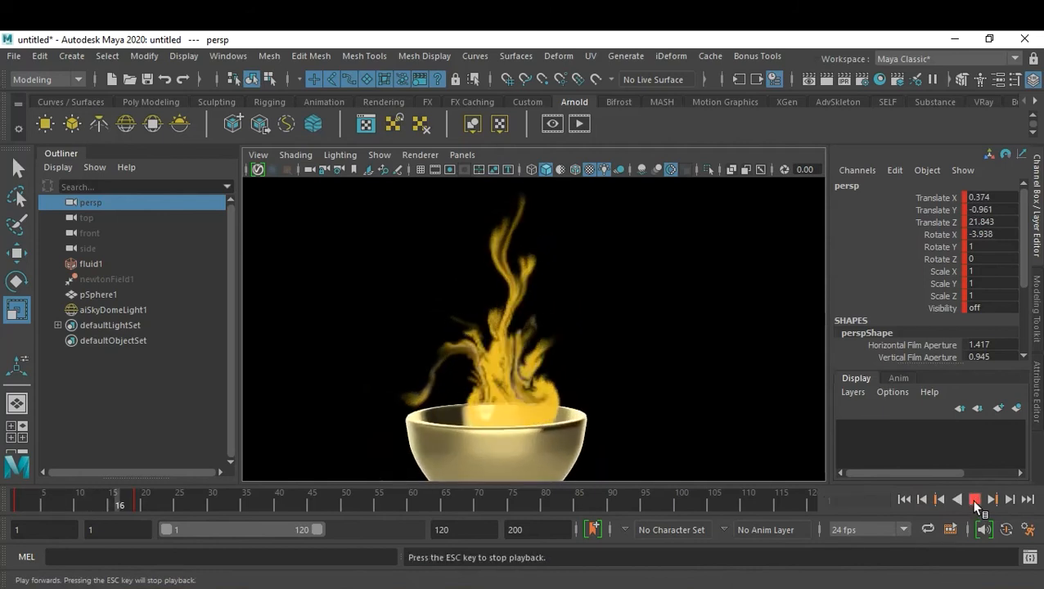
{"action": "left_click", "coordinate": [975, 500]}
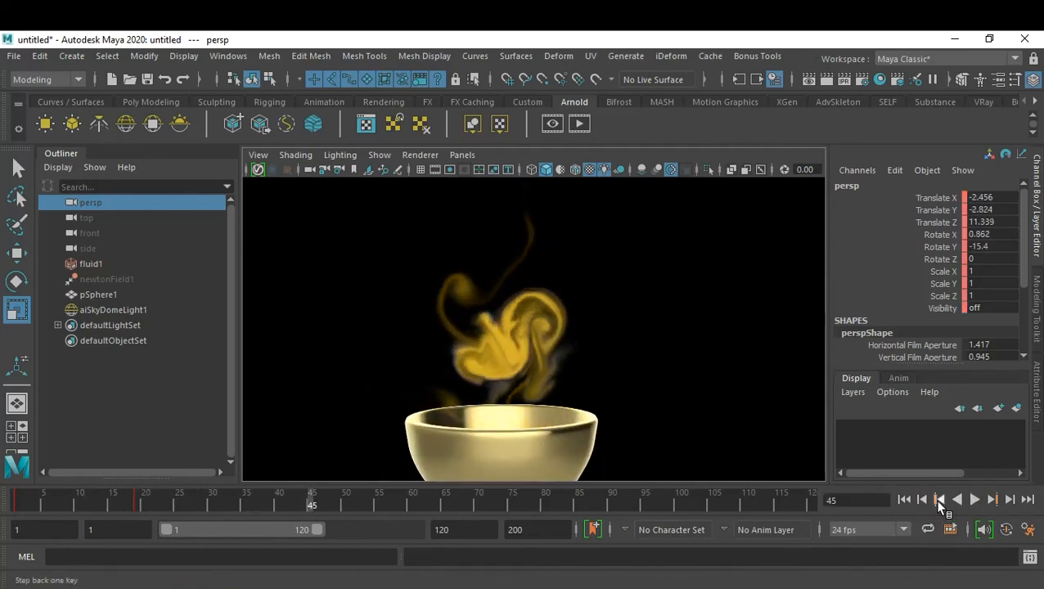
Replace the persp camera's key at frame 19 with a key on a zoomed-in, straight-on view of the smoke and bowl.
{"action": "left_click", "coordinate": [938, 499]}
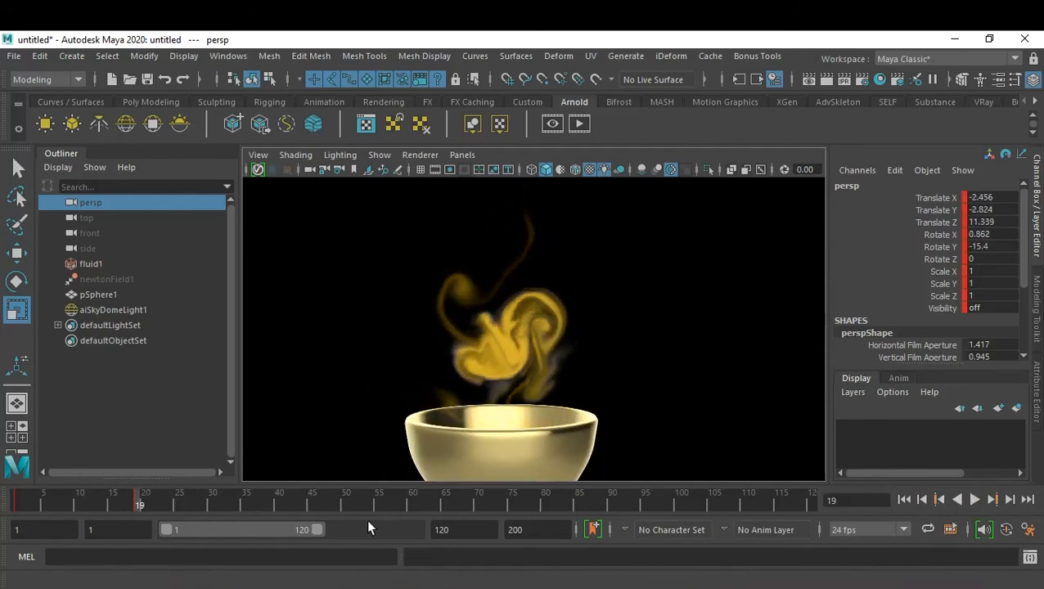
{"action": "right_click", "coordinate": [138, 504]}
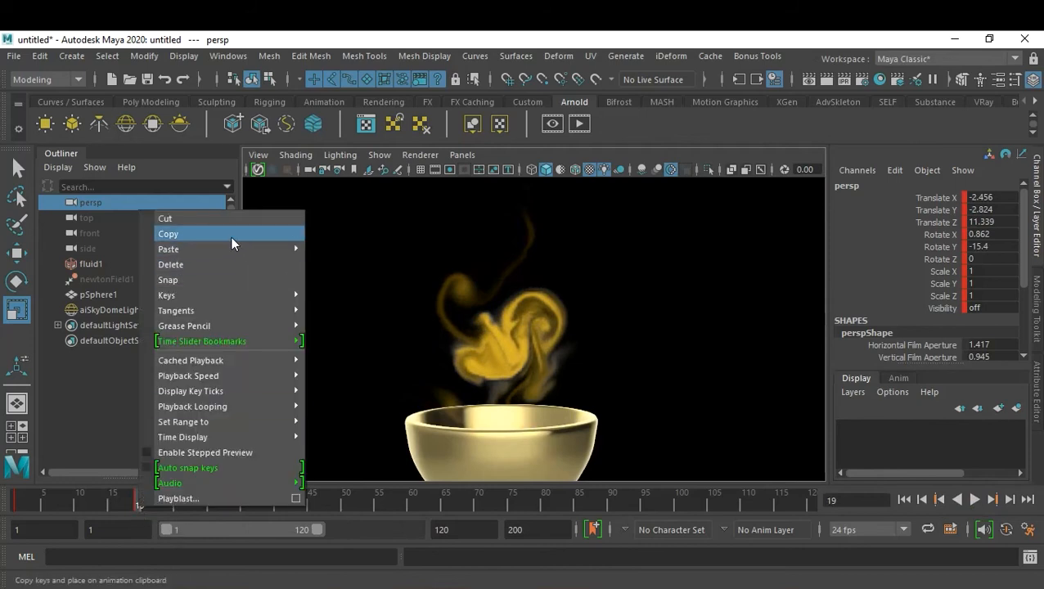
{"action": "left_click", "coordinate": [213, 220]}
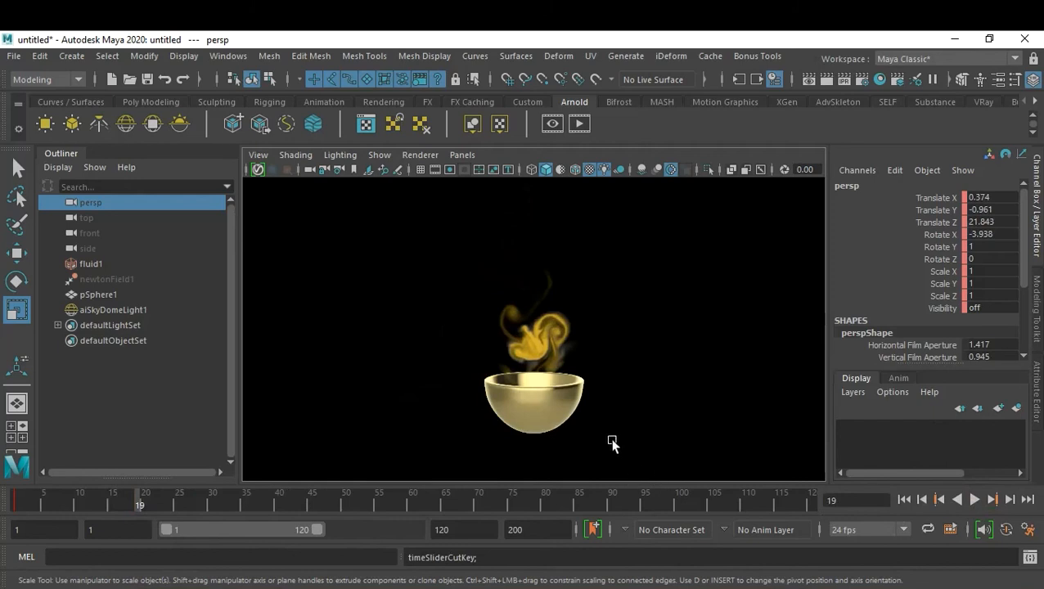
{"action": "right_click_drag", "start_coordinate": [515, 419], "coordinate": [859, 422], "text": "alt"}
{"action": "right_click_drag", "start_coordinate": [833, 404], "coordinate": [925, 419], "text": "alt"}
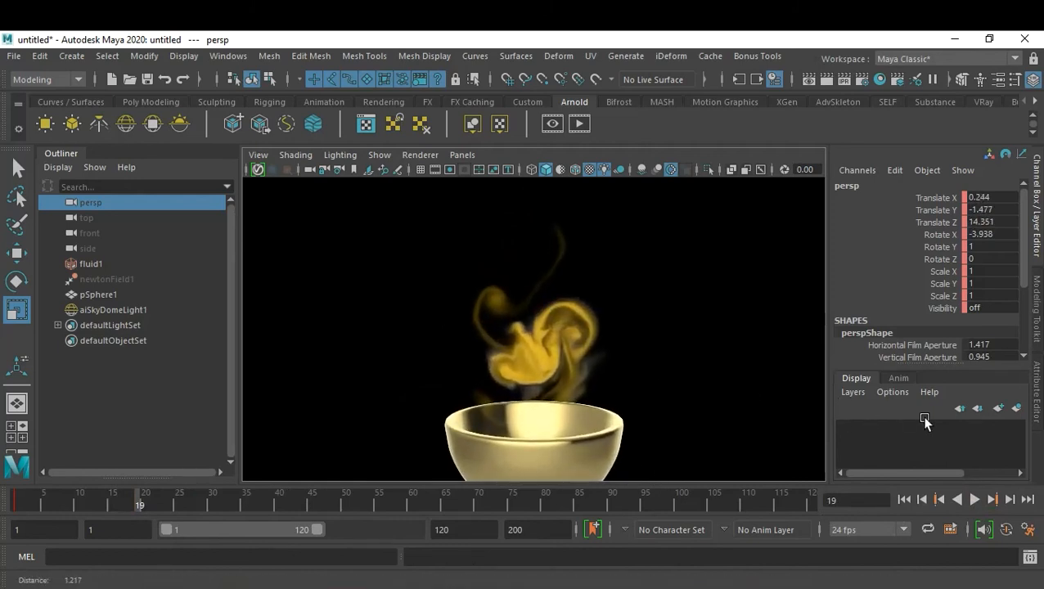
{"action": "right_click_drag", "start_coordinate": [618, 355], "coordinate": [851, 397], "text": "alt"}
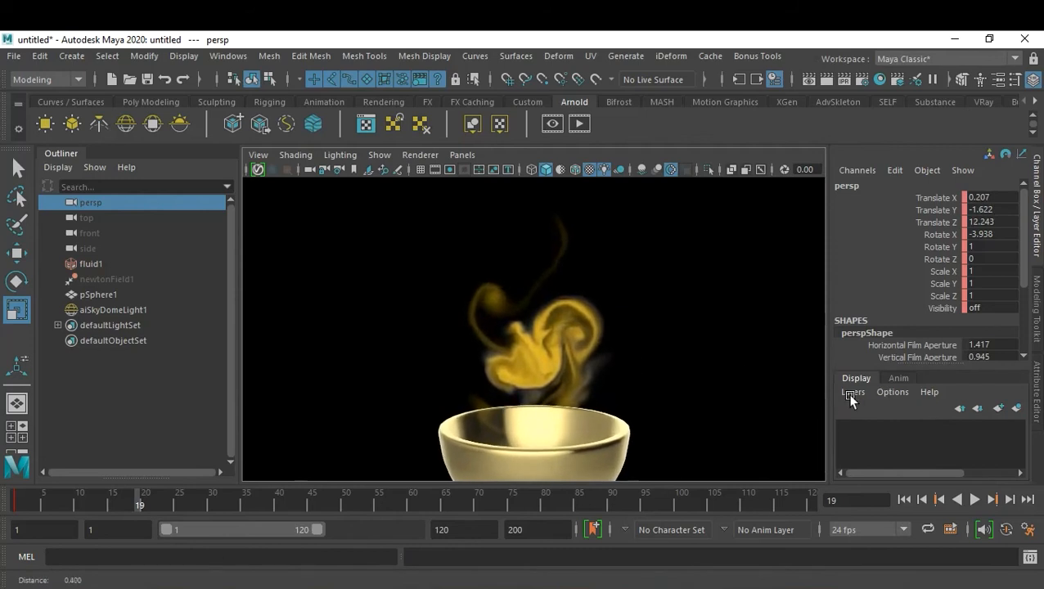
{"action": "key", "text": "s"}
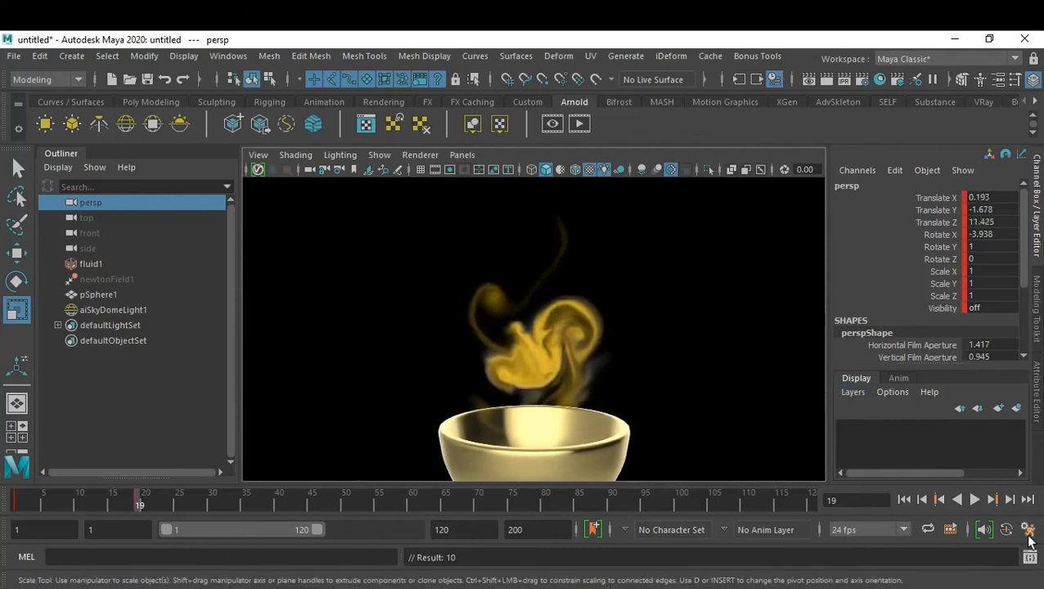
Play the animation from frame 1 to frame 83 and key the persp camera there at a lower view of the bowl.
{"action": "left_click", "coordinate": [903, 499]}
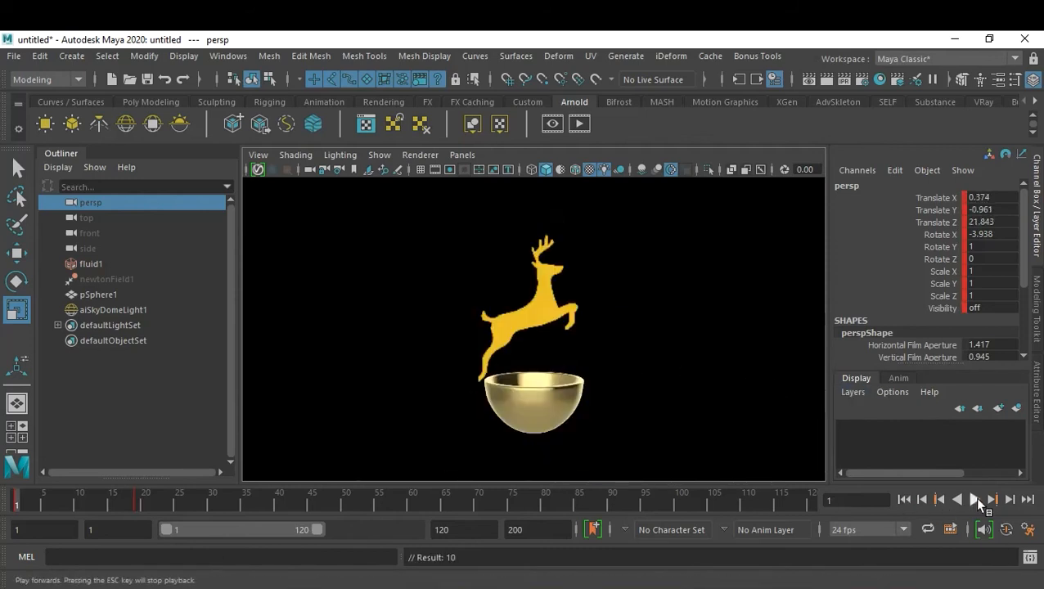
{"action": "left_click", "coordinate": [974, 499]}
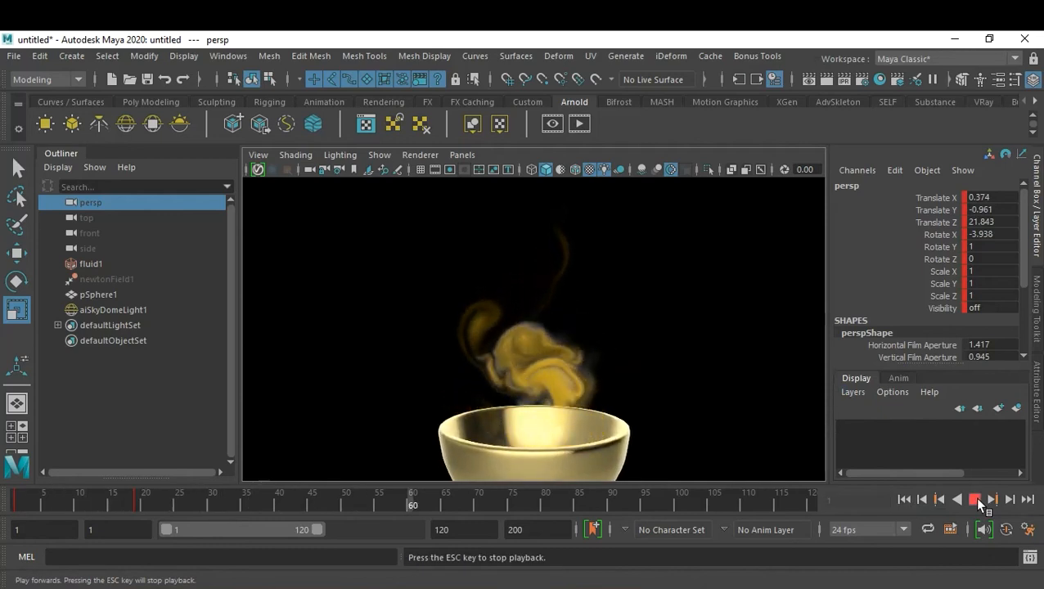
{"action": "left_click", "coordinate": [976, 500]}
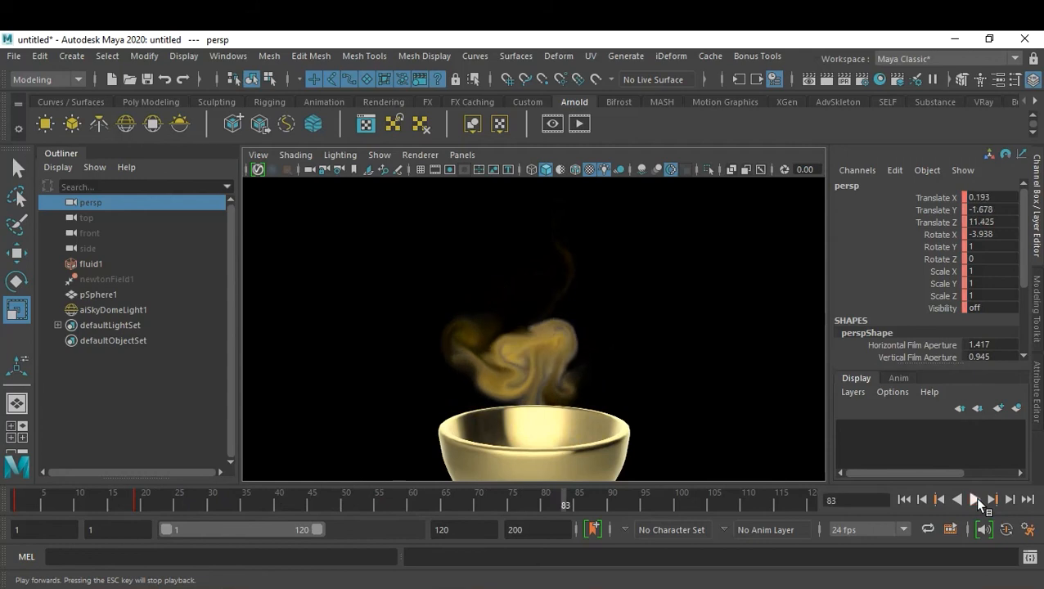
{"action": "left_click_drag", "start_coordinate": [641, 410], "coordinate": [641, 284], "text": "alt"}
{"action": "middle_click_drag", "start_coordinate": [671, 399], "coordinate": [671, 373], "text": "alt"}
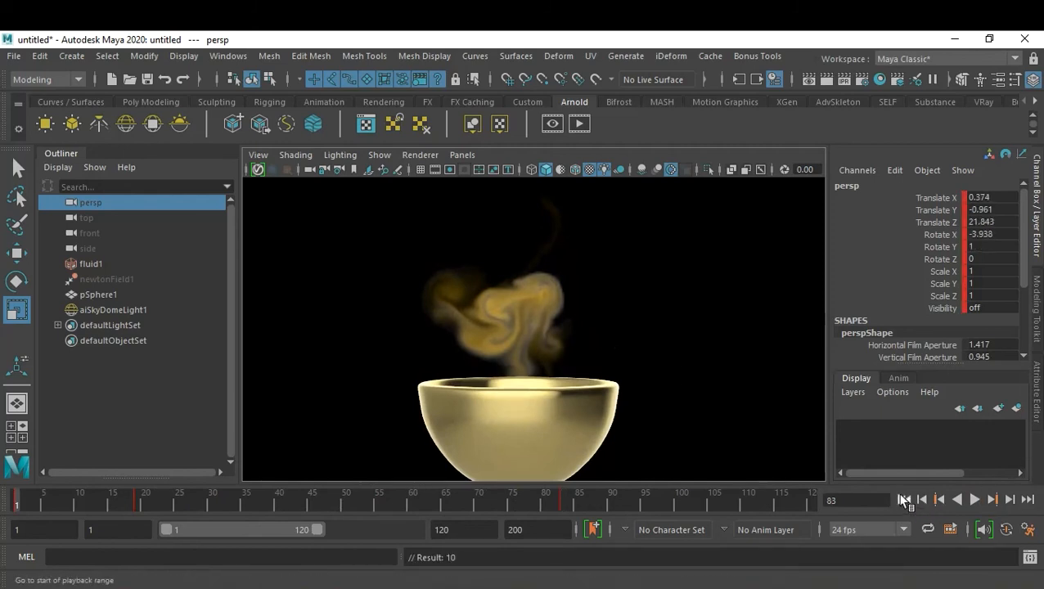
Play the animation from frame 1 to frame 110 to review the camera move around the bowl.
{"action": "left_click", "coordinate": [905, 500]}
{"action": "left_click", "coordinate": [975, 499]}
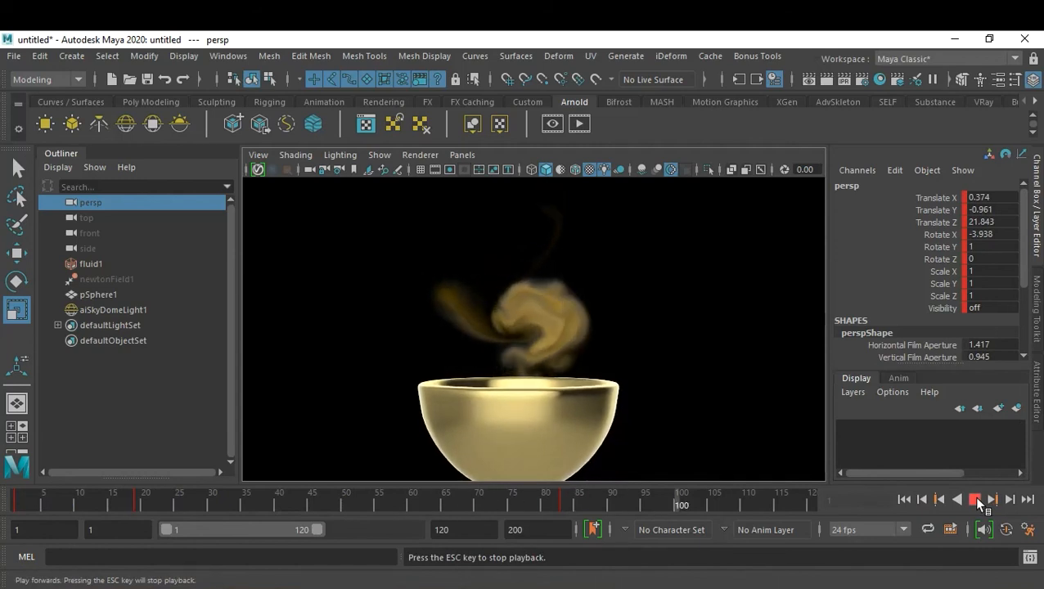
{"action": "left_click", "coordinate": [975, 499]}
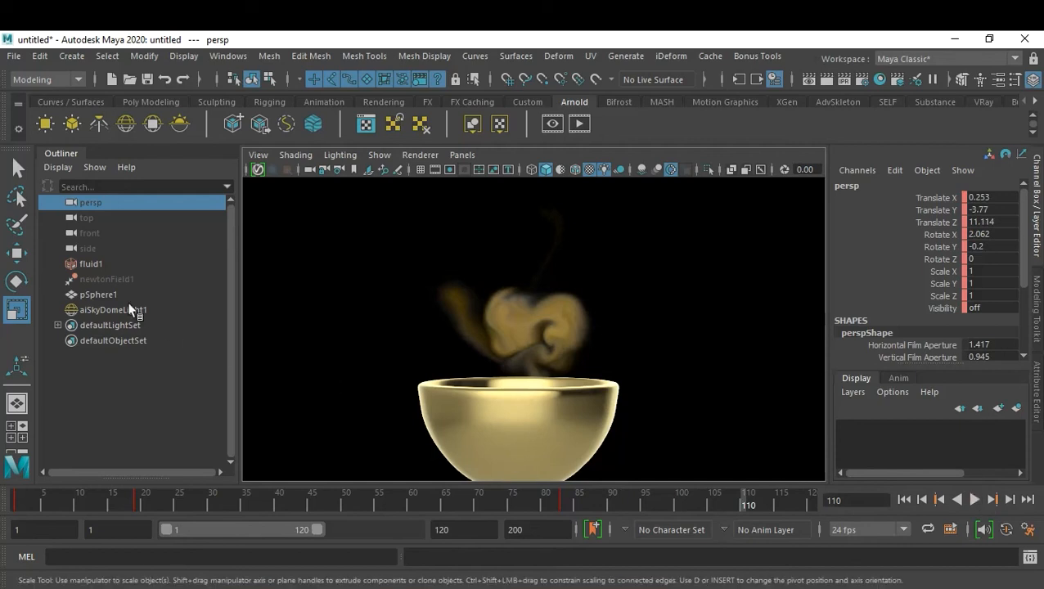
Expand the Shading attributes of fluid1's shape and try out higher Transparency values.
{"action": "left_click", "coordinate": [100, 265]}
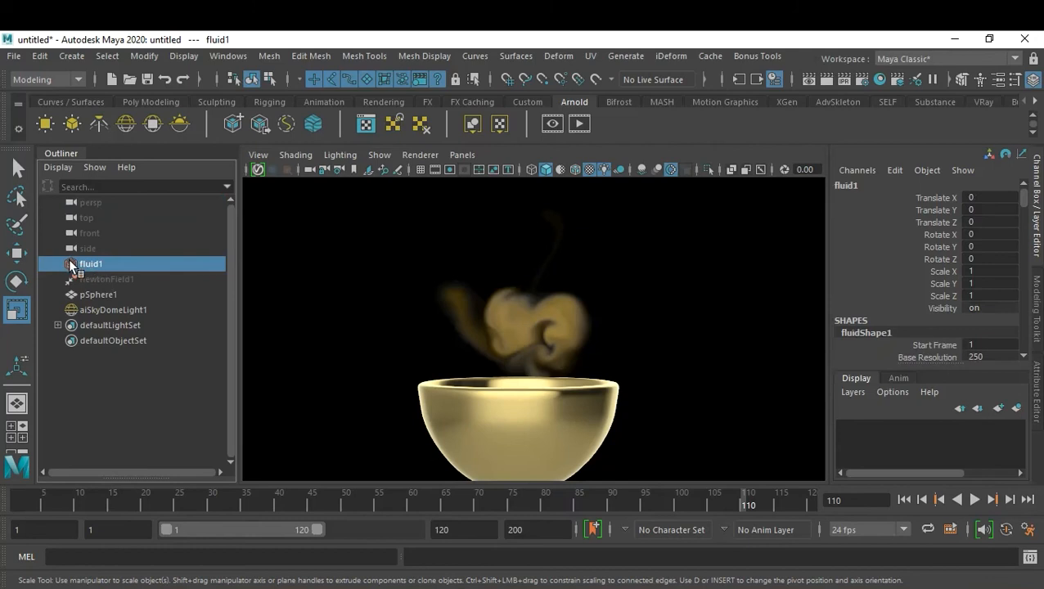
{"action": "key", "text": "ctrl+a"}
{"action": "scroll", "coordinate": [933, 380], "scroll_direction": "down", "scroll_amount": 10}
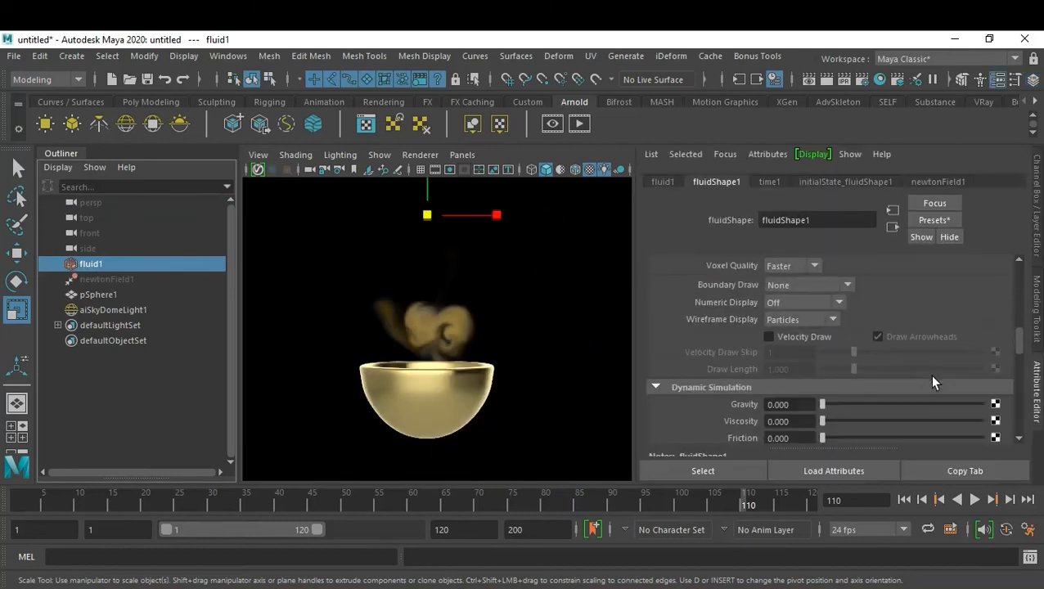
{"action": "scroll", "coordinate": [932, 381], "scroll_direction": "down", "scroll_amount": 10}
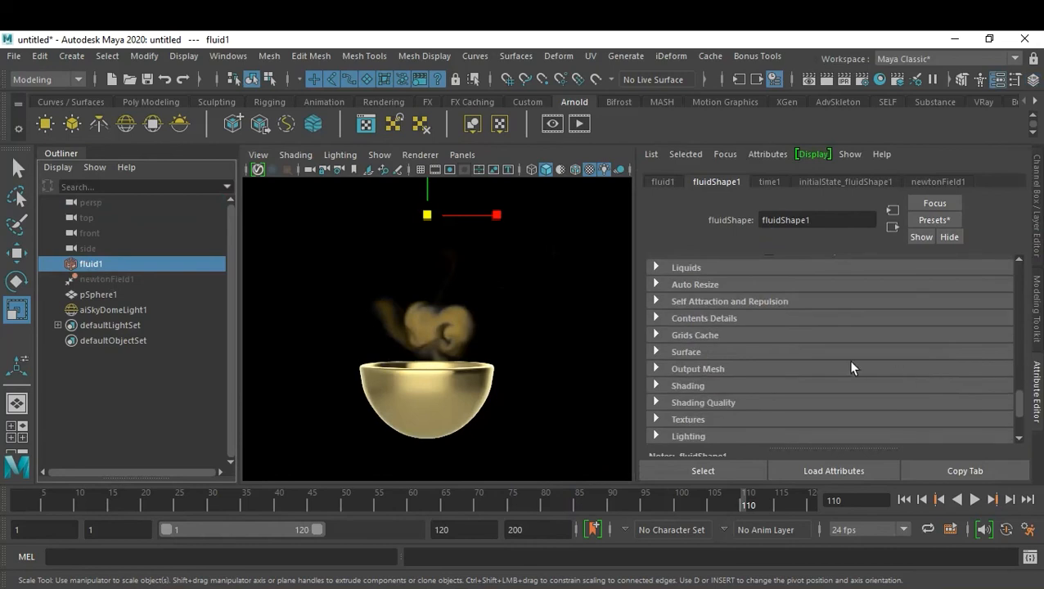
{"action": "left_click", "coordinate": [691, 386]}
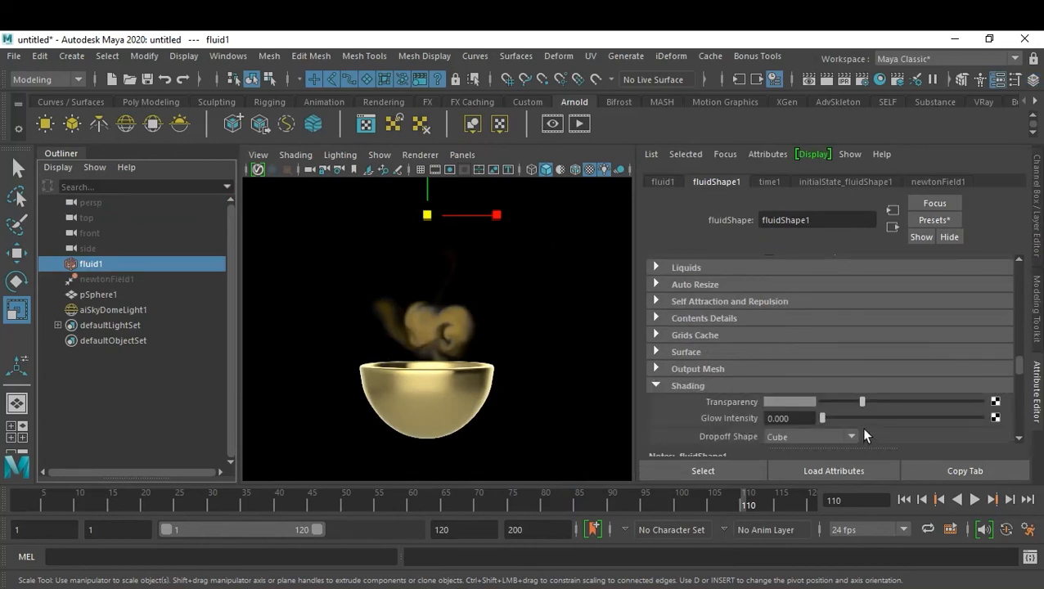
{"action": "left_click_drag", "start_coordinate": [863, 402], "coordinate": [898, 420]}
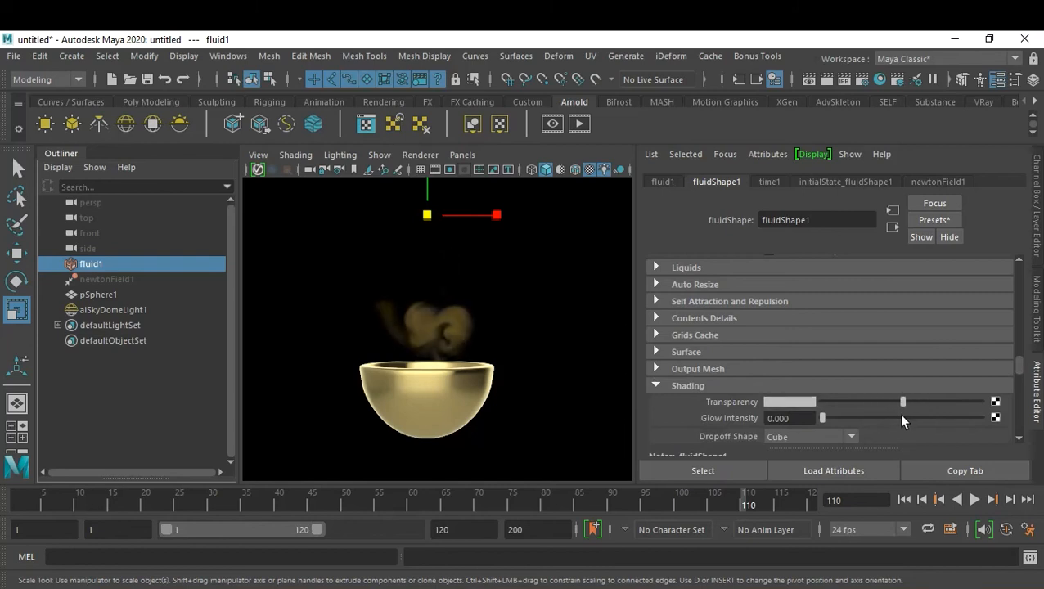
{"action": "left_click_drag", "start_coordinate": [896, 421], "coordinate": [959, 422]}
Play the simulation to frame 86 and key the fluid's Transparency there at its low value.
{"action": "left_click", "coordinate": [974, 499]}
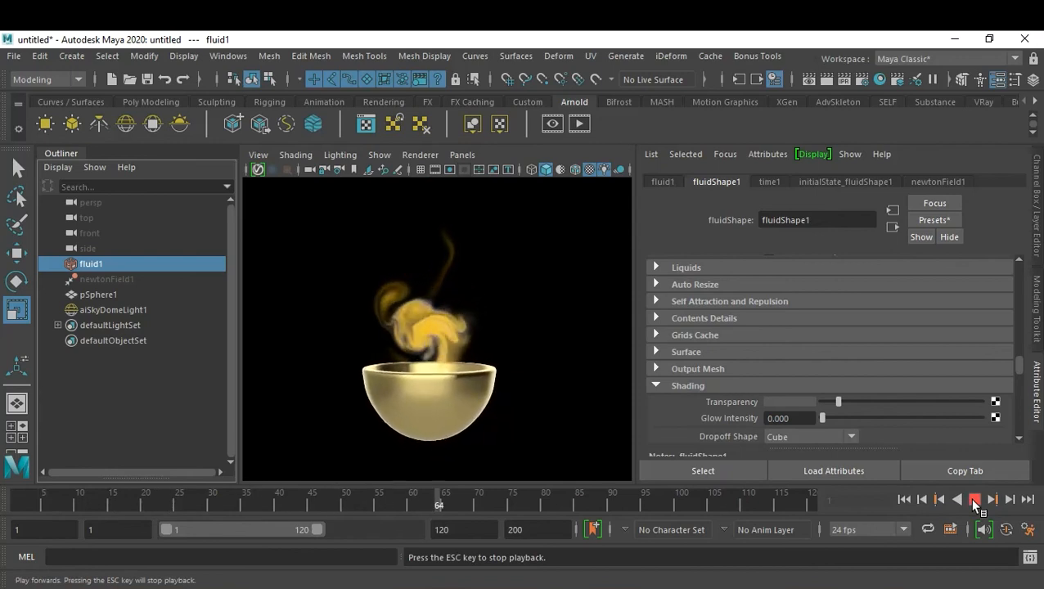
{"action": "left_click", "coordinate": [974, 500]}
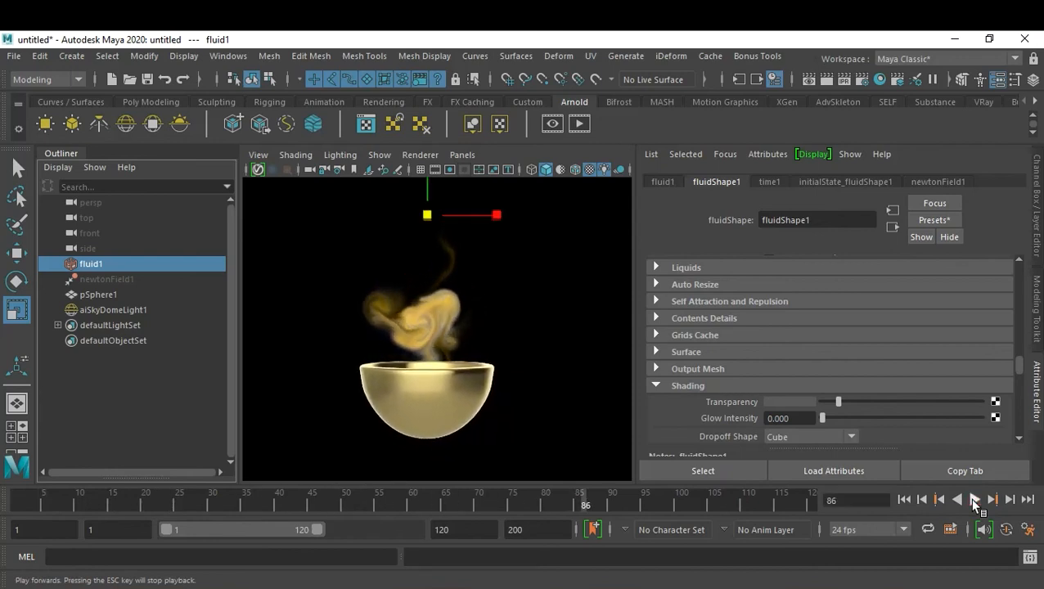
{"action": "right_click", "coordinate": [739, 400]}
{"action": "left_click", "coordinate": [787, 427]}
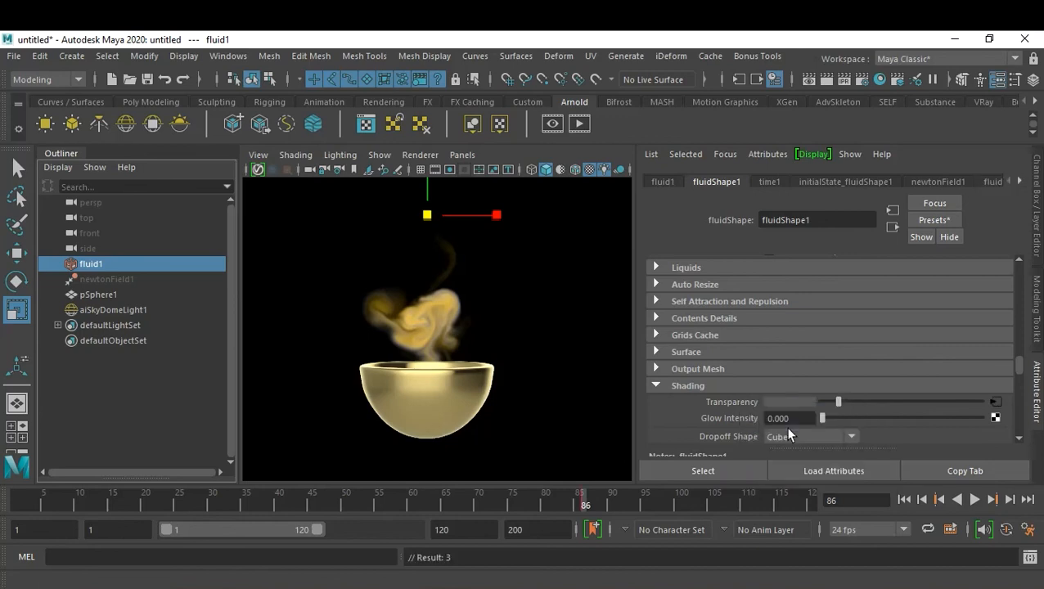
At frame 112, raise the fluid's Transparency to full white, key it and clear the selection.
{"action": "left_click", "coordinate": [756, 500]}
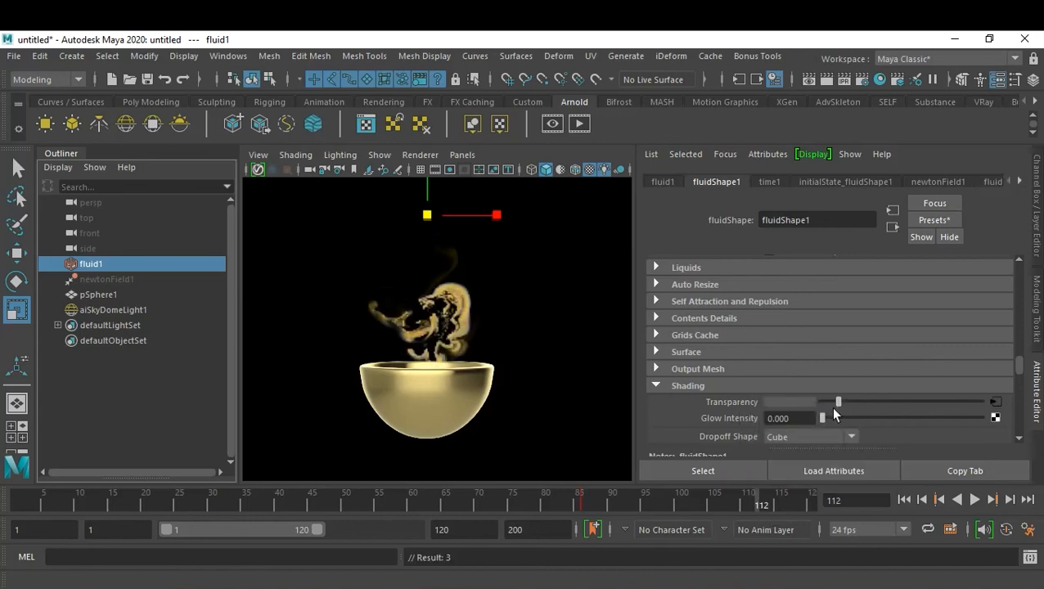
{"action": "left_click_drag", "start_coordinate": [838, 402], "coordinate": [995, 411]}
{"action": "right_click", "coordinate": [730, 402]}
{"action": "left_click", "coordinate": [757, 409]}
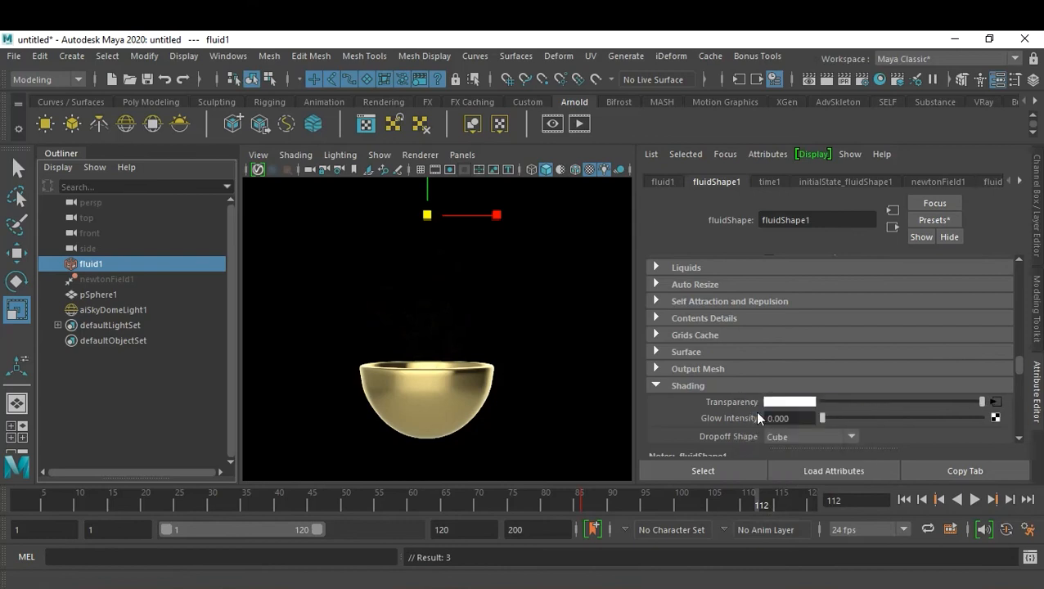
{"action": "left_click", "coordinate": [542, 427]}
Play the animation from frame 1 to review the smoke with its keyed transparency fade.
{"action": "left_click", "coordinate": [904, 499]}
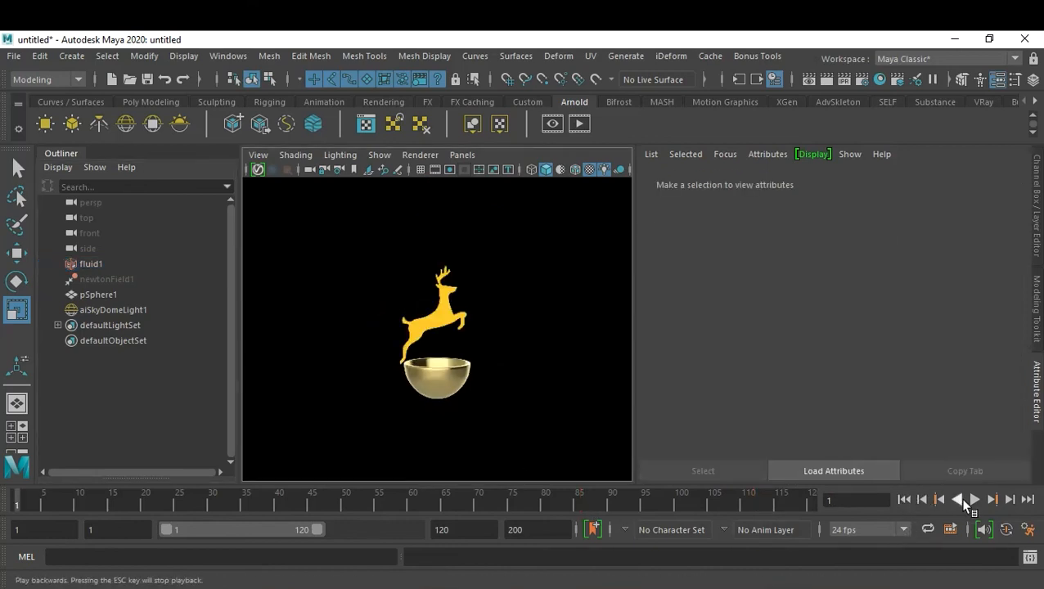
{"action": "left_click", "coordinate": [975, 500]}
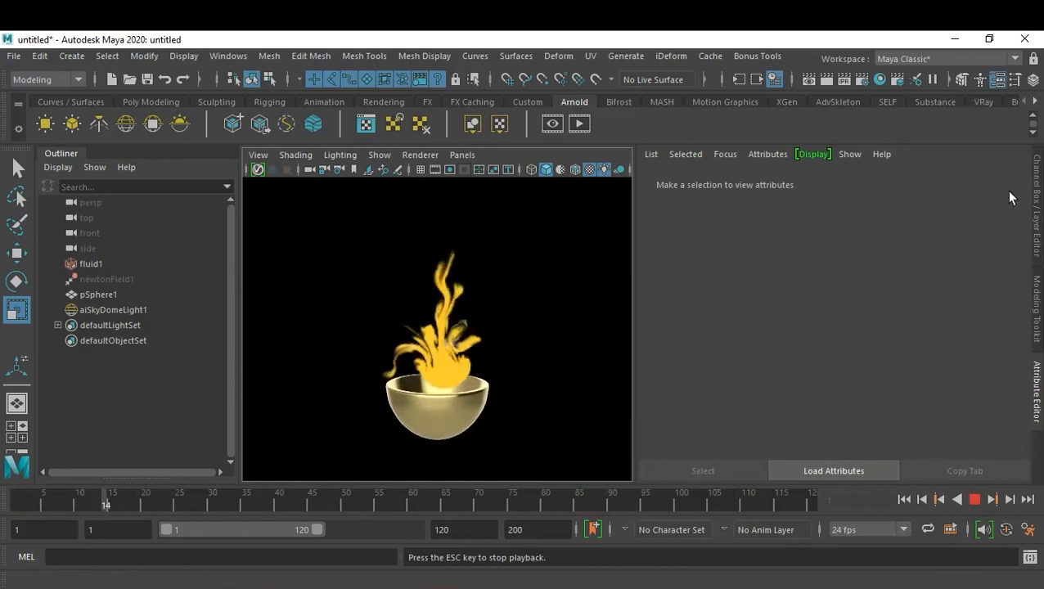
{"action": "left_click", "coordinate": [974, 499]}
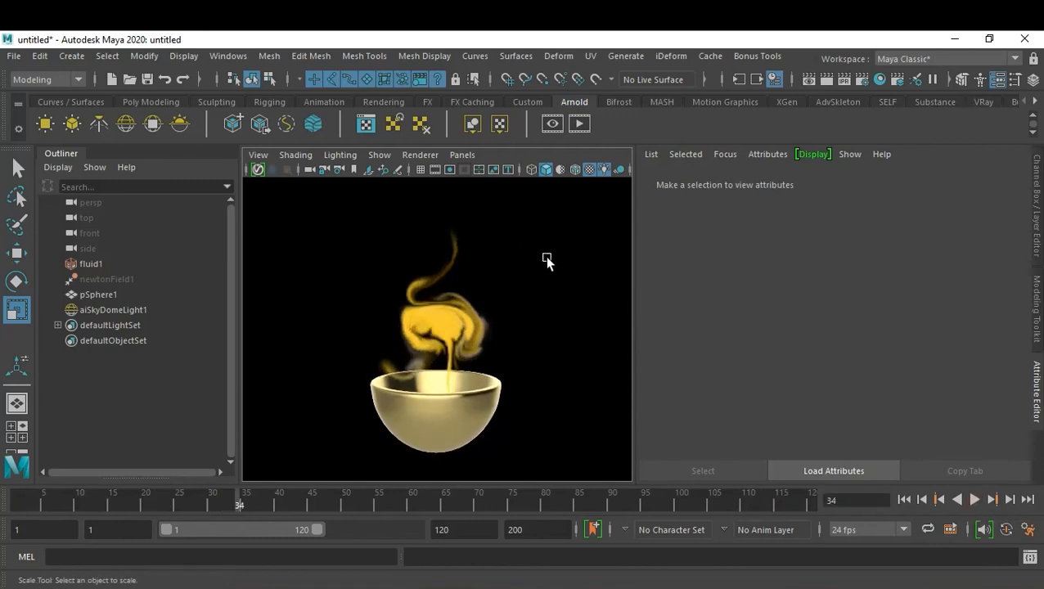
Save the scene as 21-10-21_A in the folder 20 inside October 2021.
{"action": "key", "text": "ctrl+shift+s"}
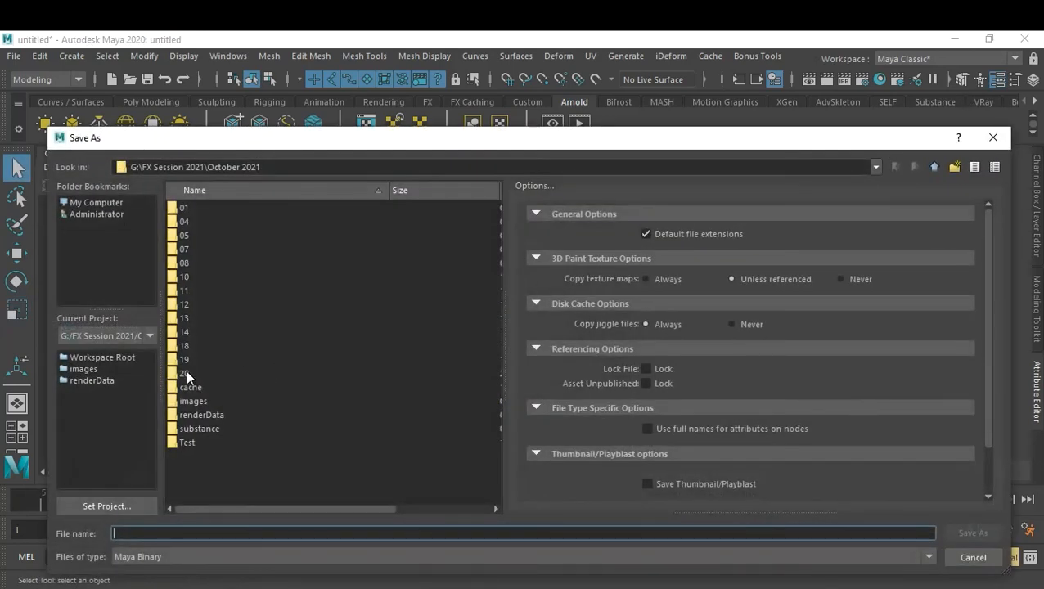
{"action": "double_click", "coordinate": [186, 372]}
{"action": "left_click", "coordinate": [231, 534]}
{"action": "type", "text": "21"}
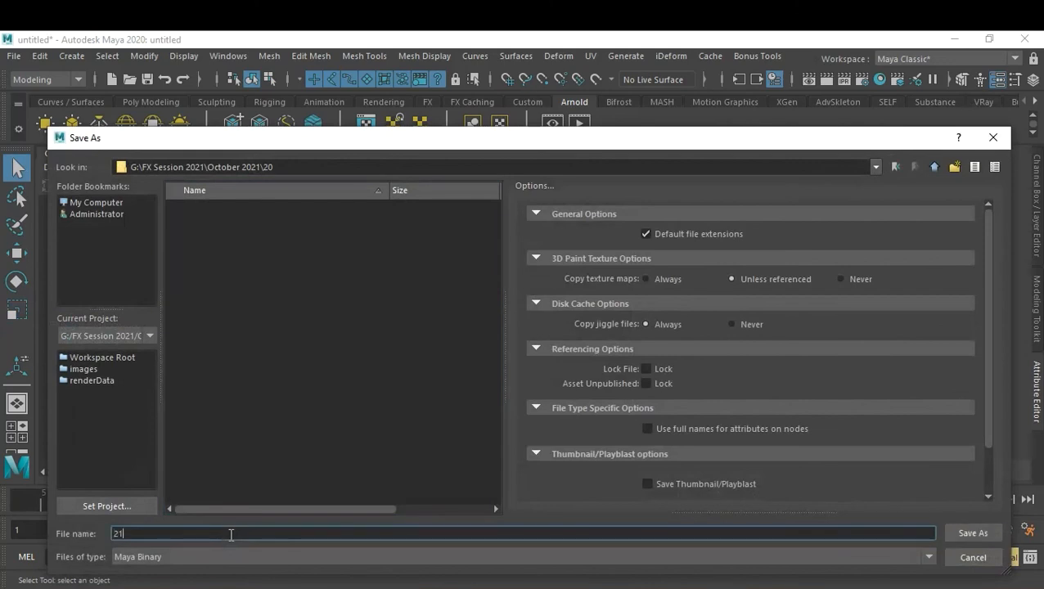
{"action": "type", "text": "-10-21_A"}
{"action": "key", "text": "Return"}
{"action": "key", "text": "r"}
Create a playblast of the timeline as the movie 21-10-21_A, using the existing qt and H.264 options.
{"action": "right_click", "coordinate": [321, 491]}
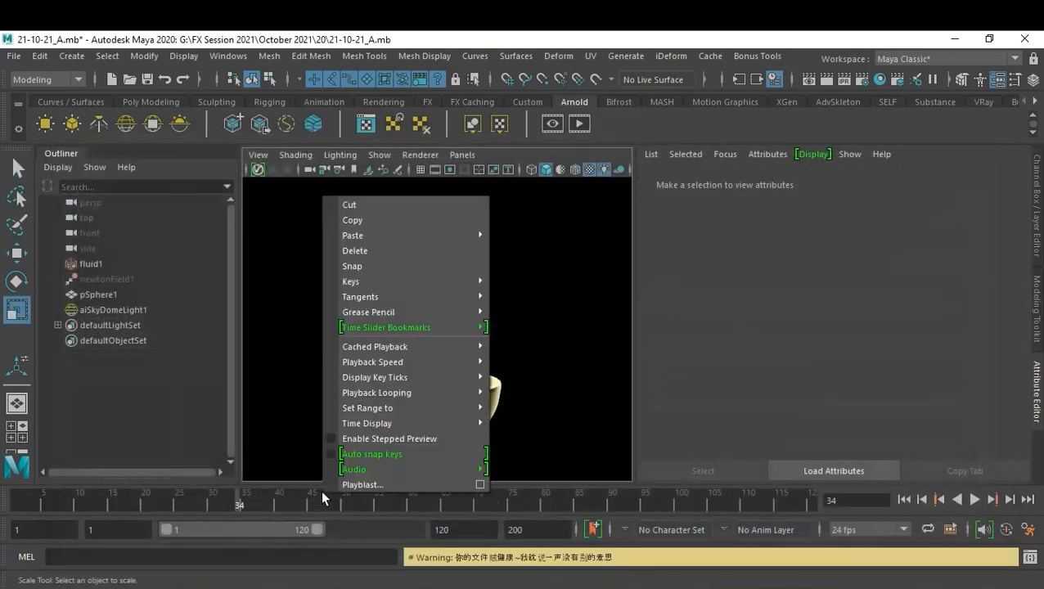
{"action": "left_click", "coordinate": [480, 484]}
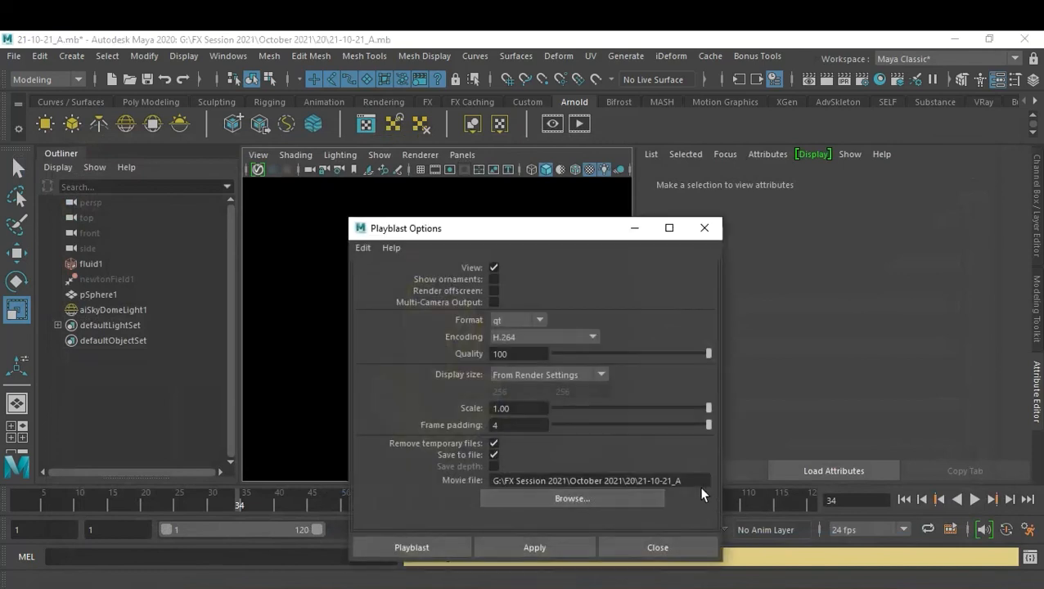
{"action": "left_click", "coordinate": [426, 542]}
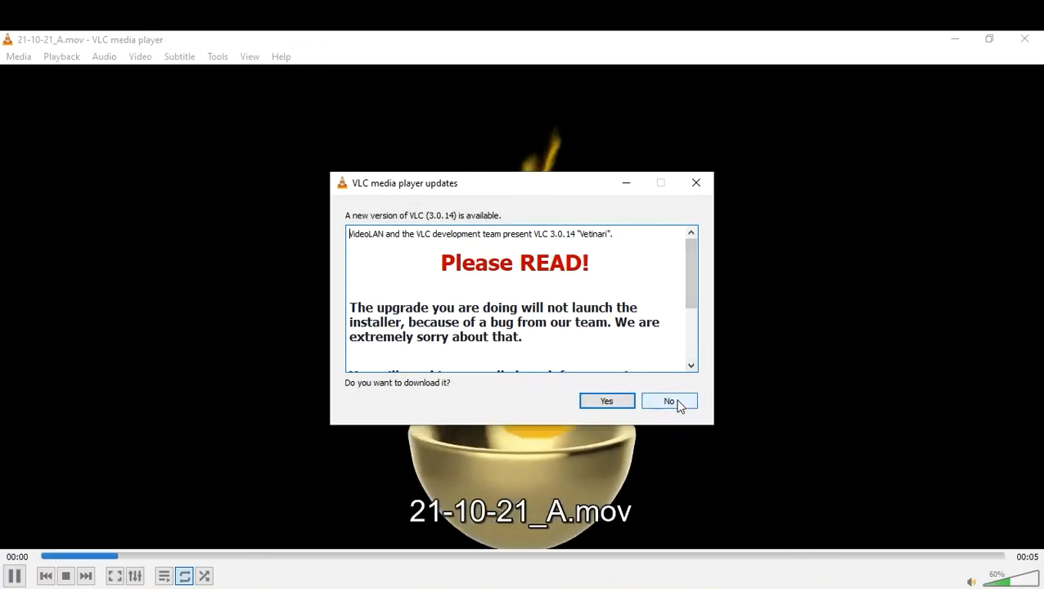
In VLC, decline the update, watch 21-10-21_A.mov full screen with Loop One, and close the player.
{"action": "left_click", "coordinate": [676, 401]}
{"action": "double_click", "coordinate": [718, 324]}
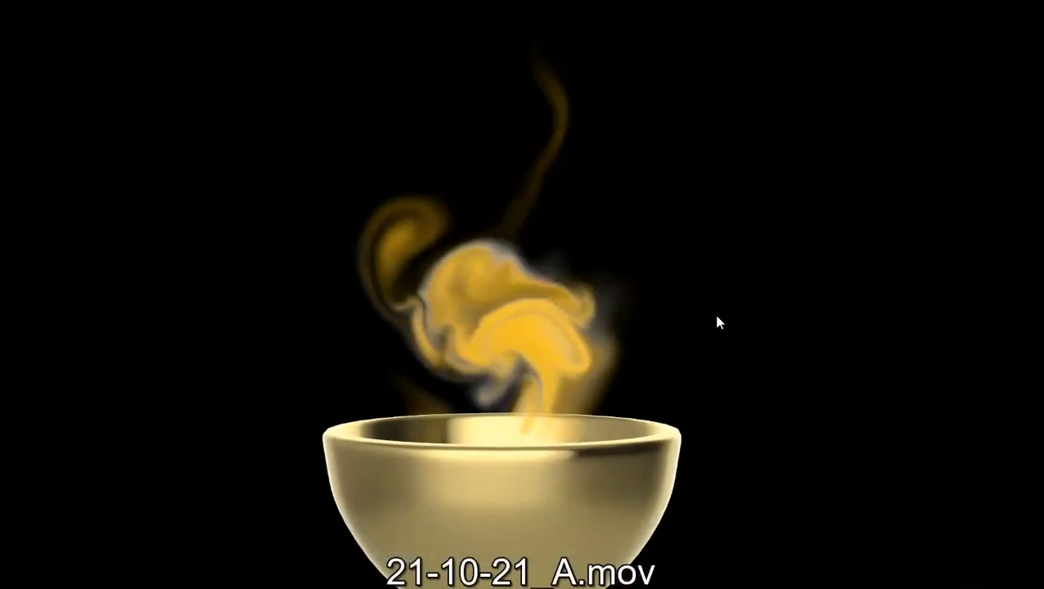
{"action": "key", "text": "l"}
{"action": "key", "text": "l"}
{"action": "key", "text": "l"}
{"action": "key", "text": "l"}
{"action": "key", "text": "l"}
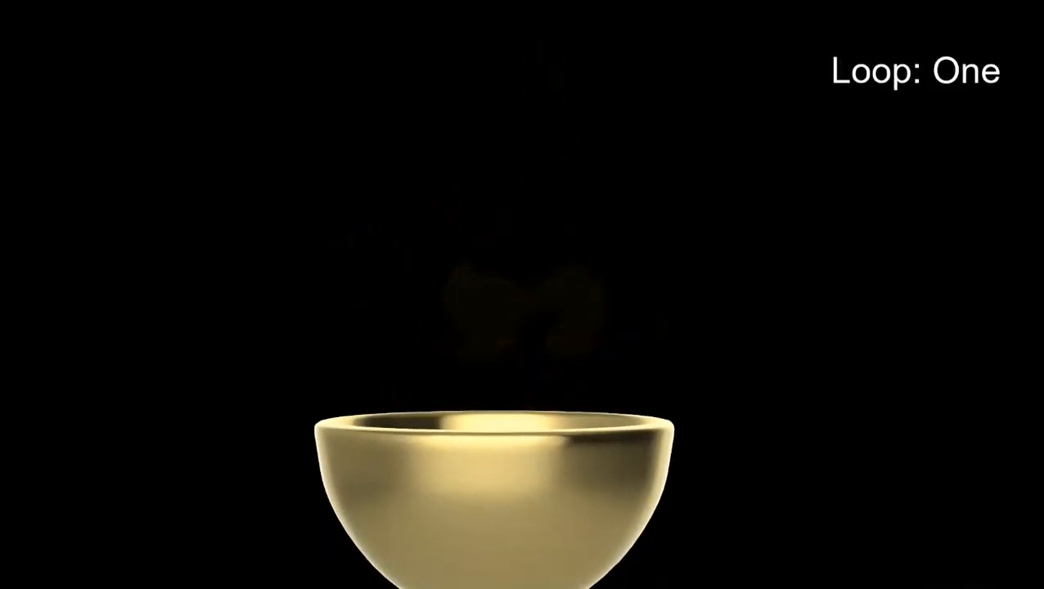
{"action": "double_click", "coordinate": [814, 356]}
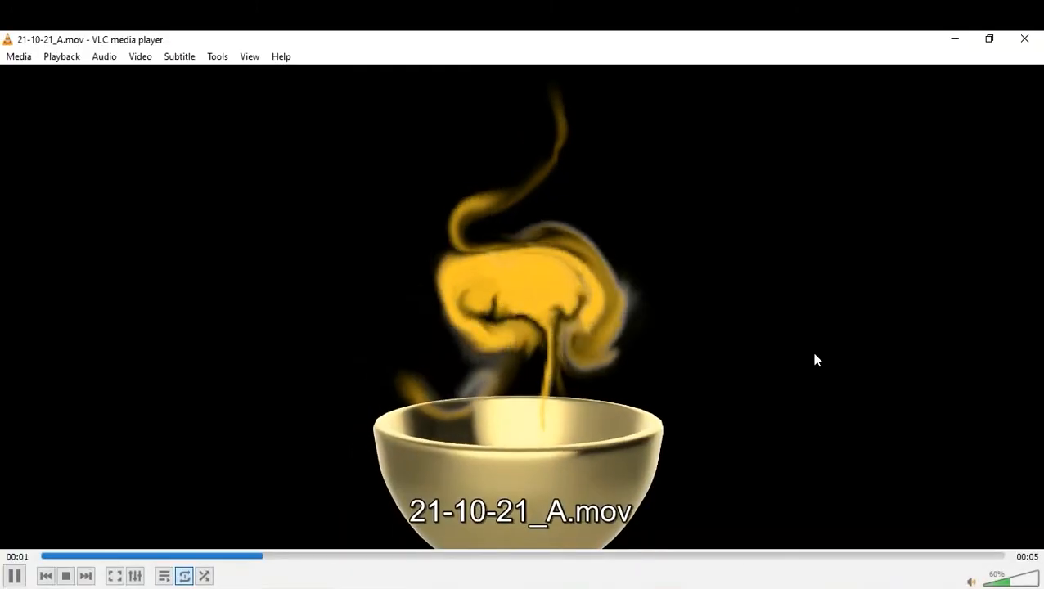
{"action": "double_click", "coordinate": [814, 360]}
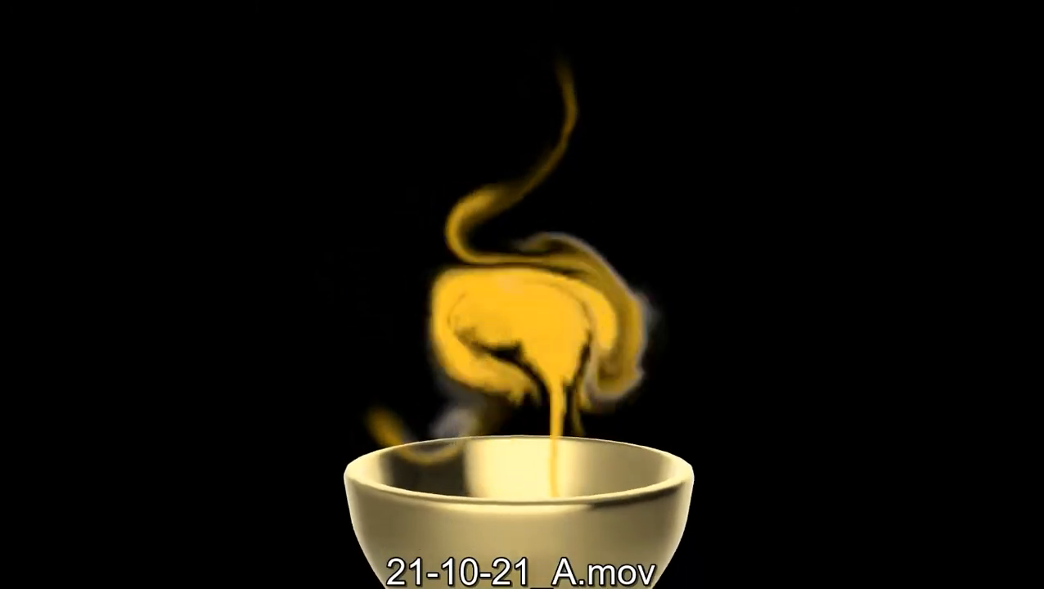
{"action": "key", "text": "Escape"}
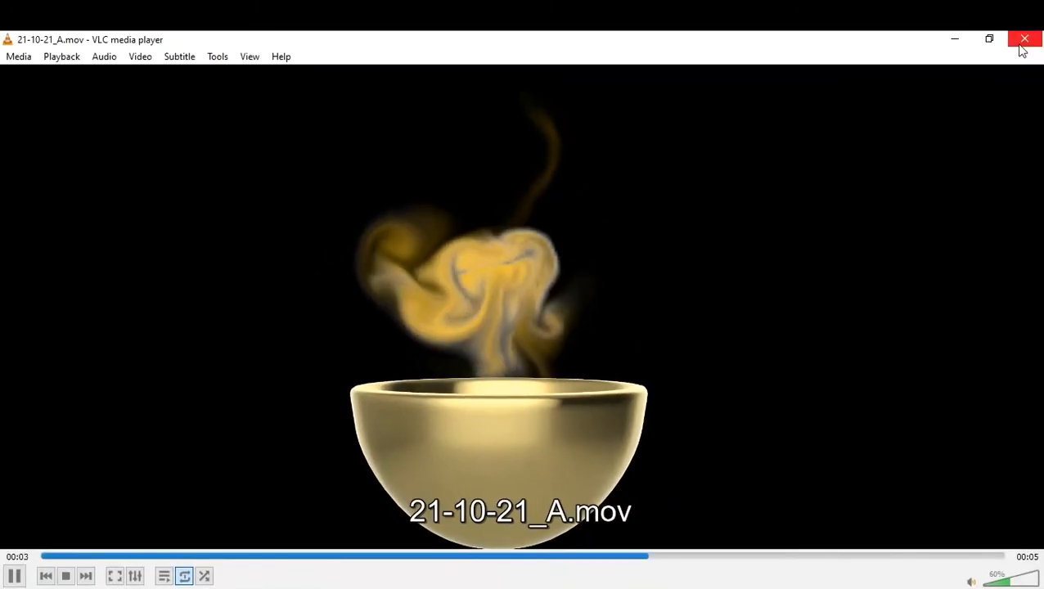
{"action": "left_click", "coordinate": [1024, 41]}
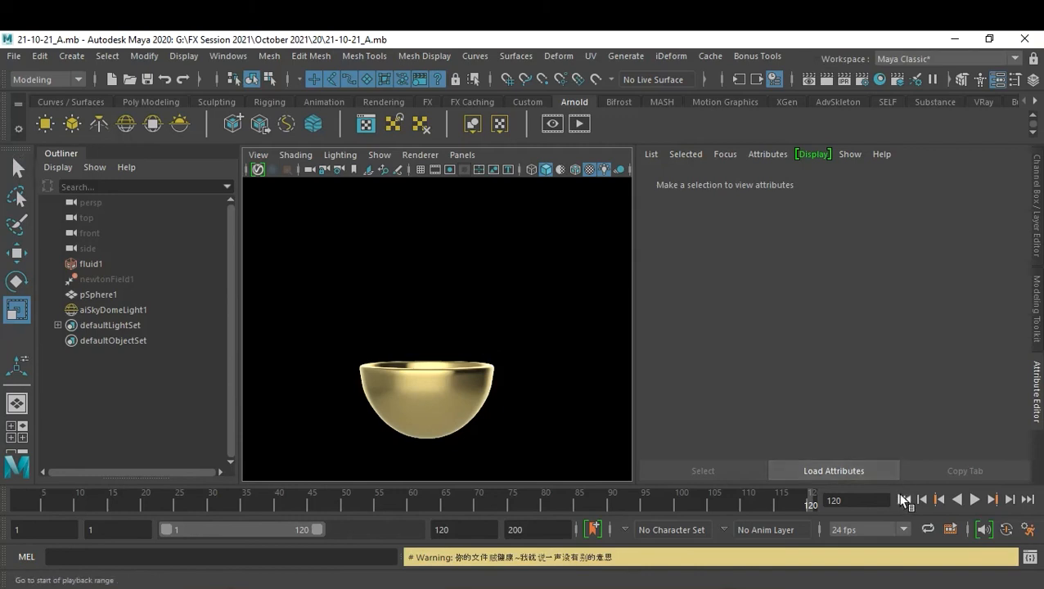
Return to frame 1 and convert fluid1 to polygons.
{"action": "left_click", "coordinate": [903, 499]}
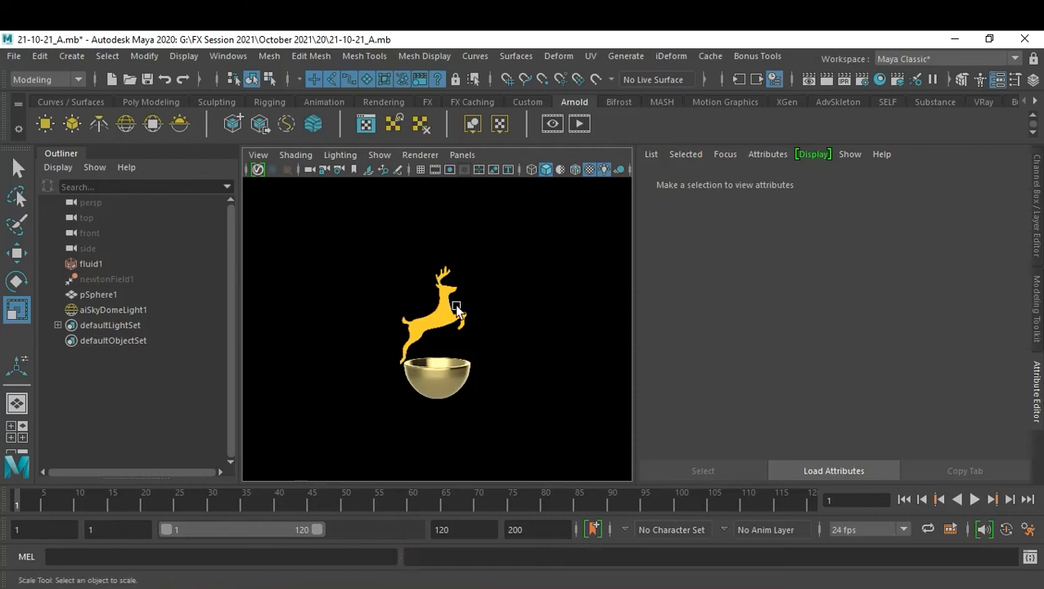
{"action": "left_click", "coordinate": [92, 264]}
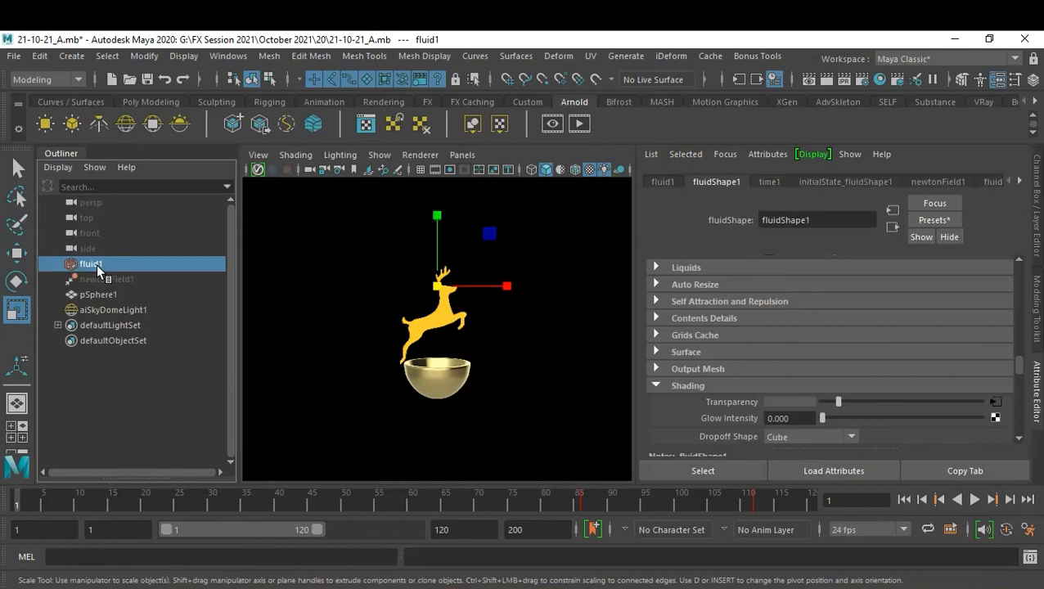
{"action": "left_click", "coordinate": [145, 56]}
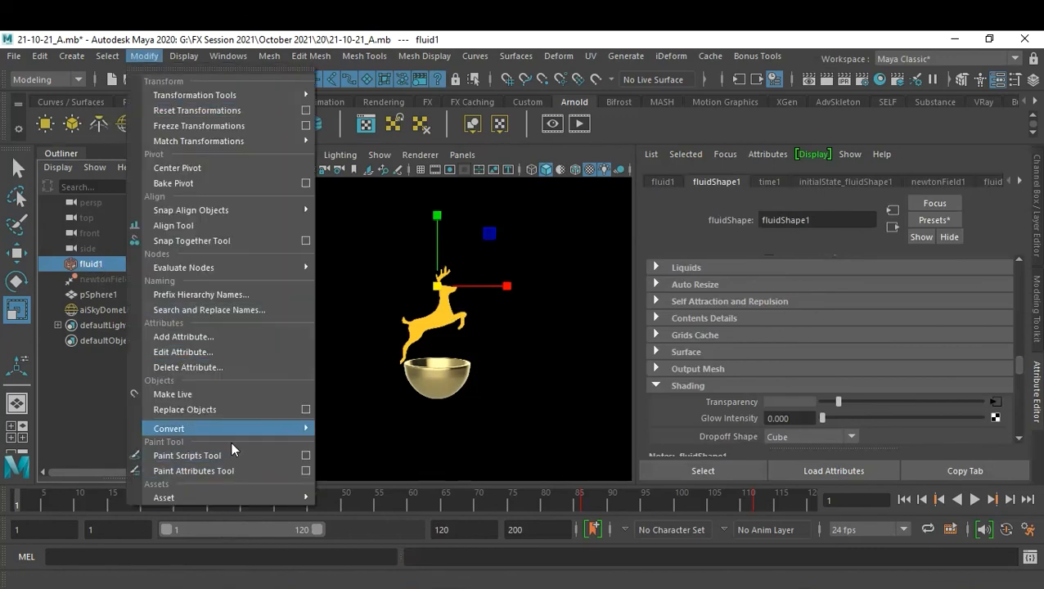
{"action": "mouse_move", "coordinate": [233, 435]}
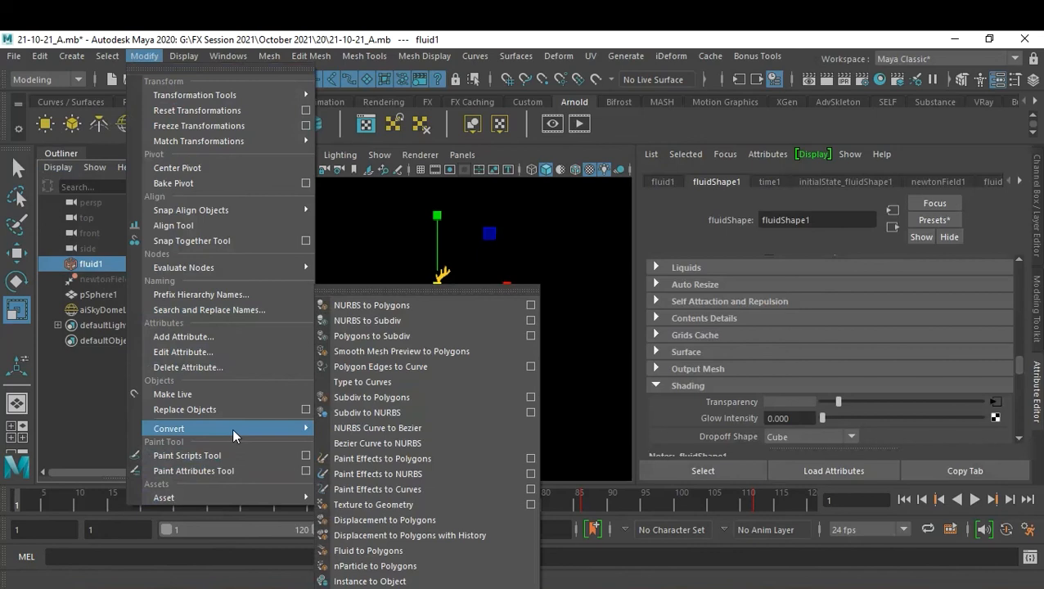
{"action": "left_click", "coordinate": [488, 549]}
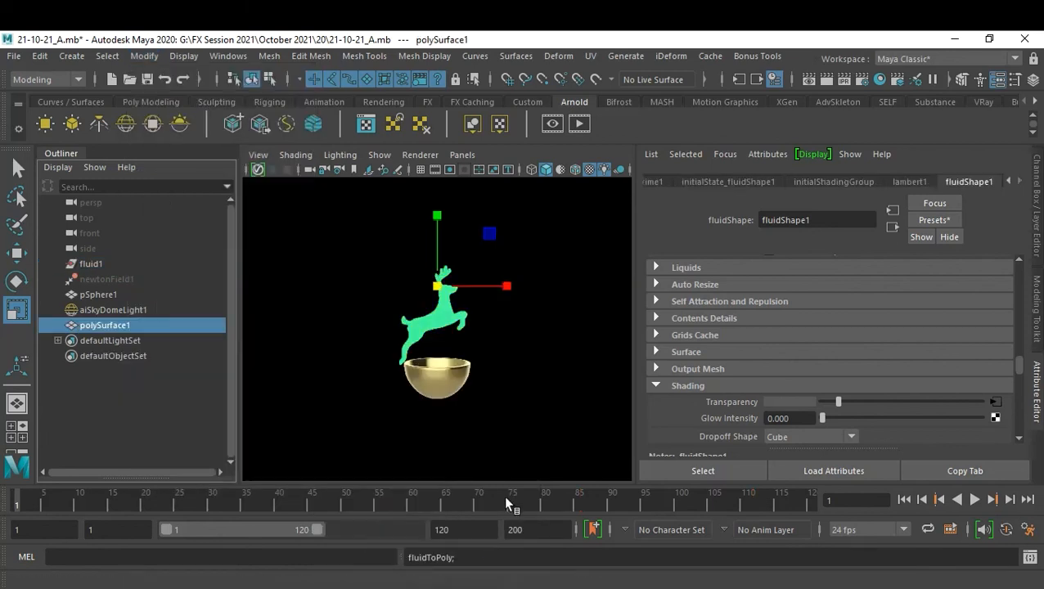
Clear the selection and play the simulation from frame 1 to frame 15 to check the converted polygon mesh.
{"action": "left_click", "coordinate": [514, 384]}
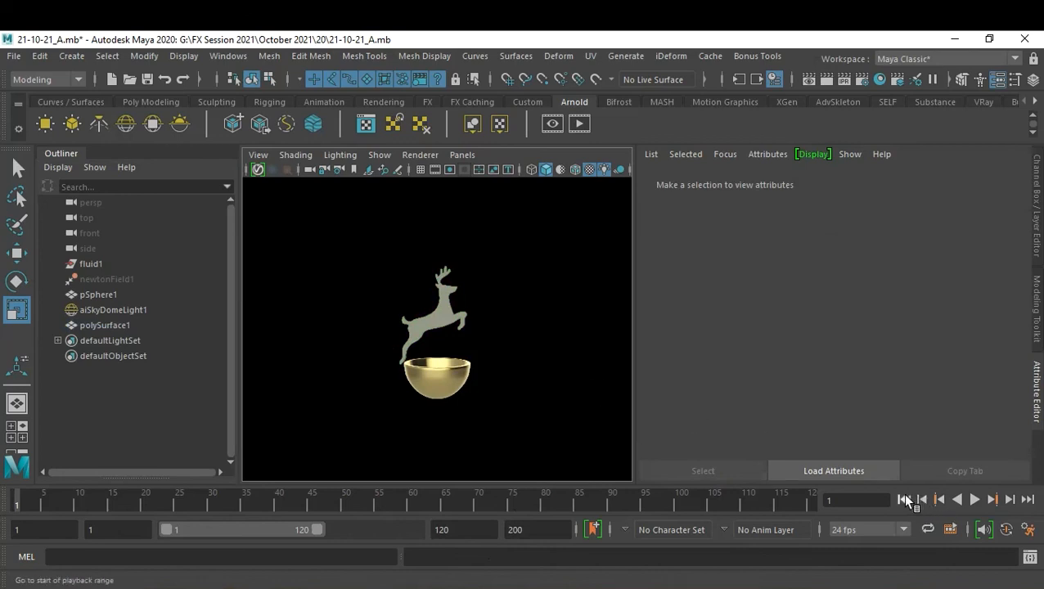
{"action": "left_click", "coordinate": [974, 501]}
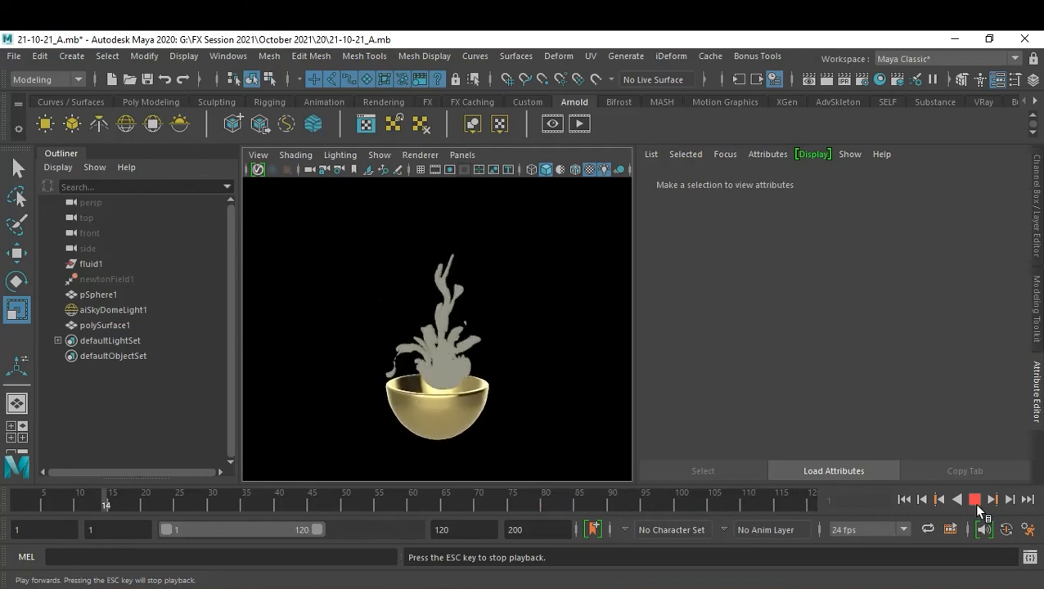
{"action": "left_click", "coordinate": [975, 501]}
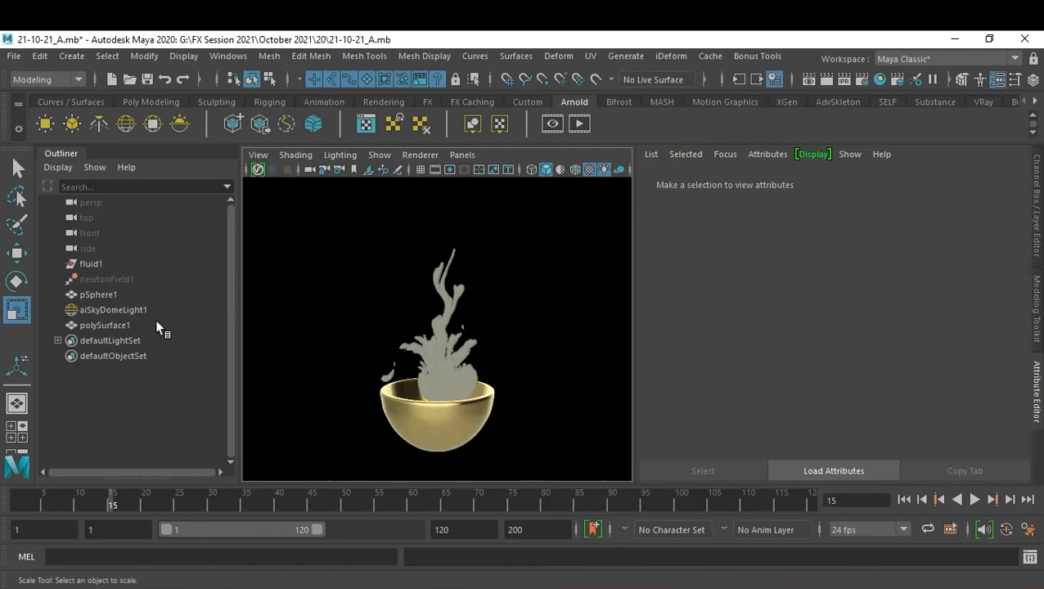
Examine fluid1's Output Mesh settings and inspect the wireframe density of polySurface1 up close.
{"action": "left_click", "coordinate": [91, 264]}
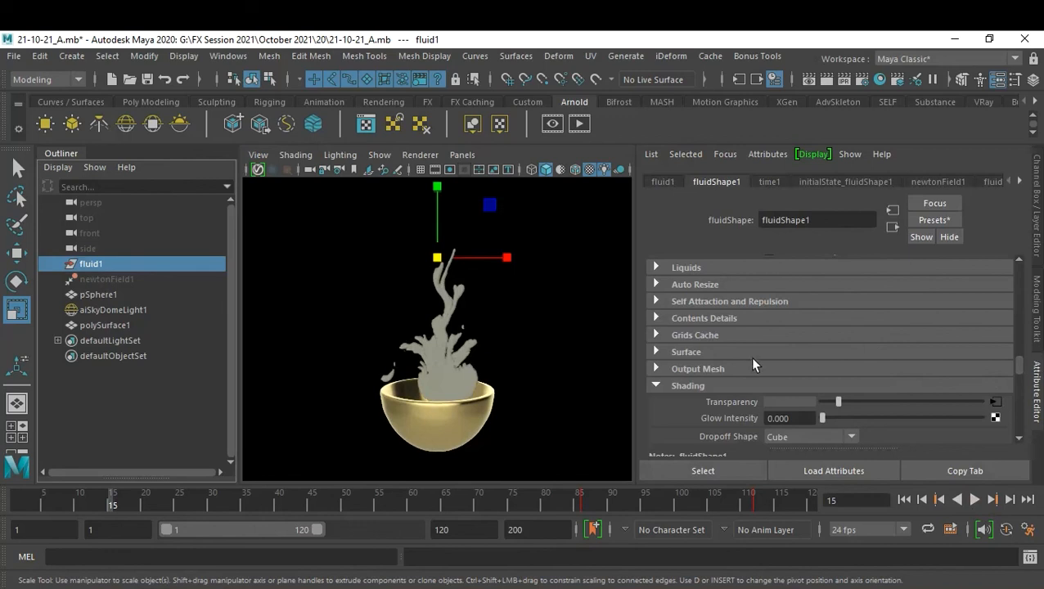
{"action": "left_click", "coordinate": [715, 370]}
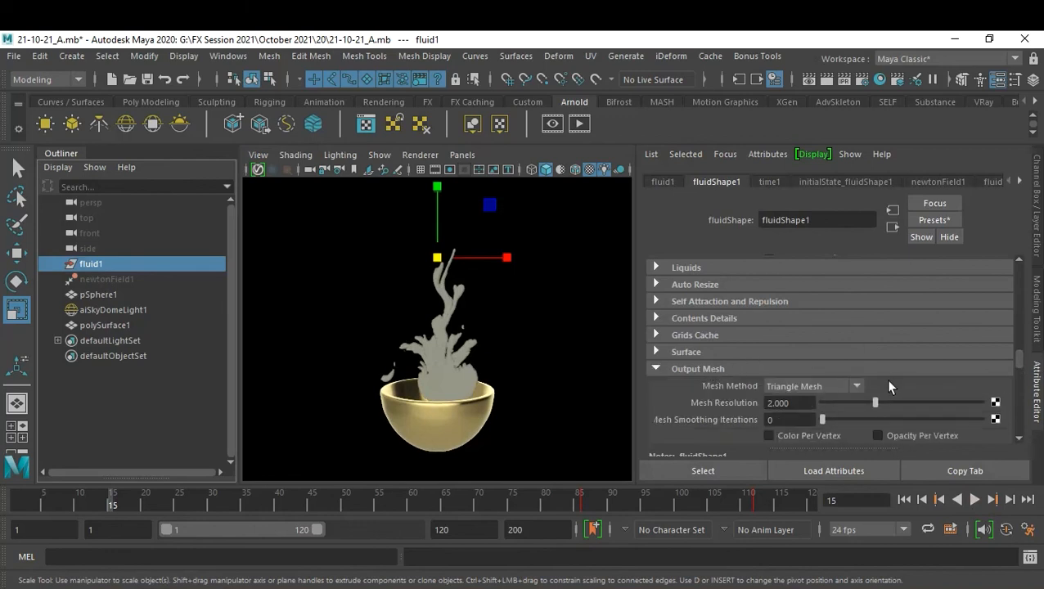
{"action": "scroll", "coordinate": [886, 379], "scroll_direction": "down", "scroll_amount": 1}
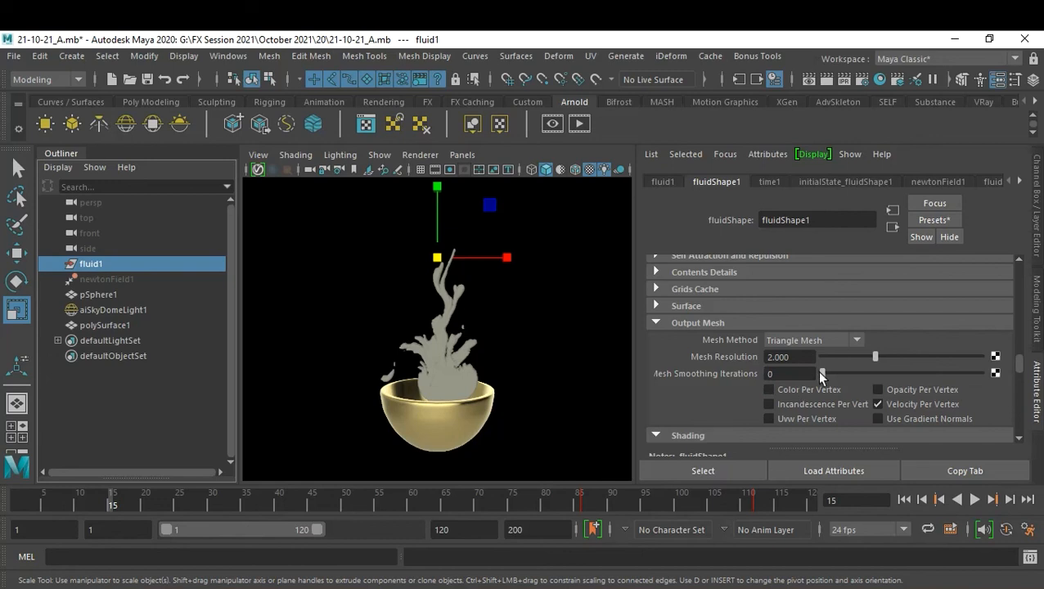
{"action": "scroll", "coordinate": [843, 388], "scroll_direction": "down", "scroll_amount": 1}
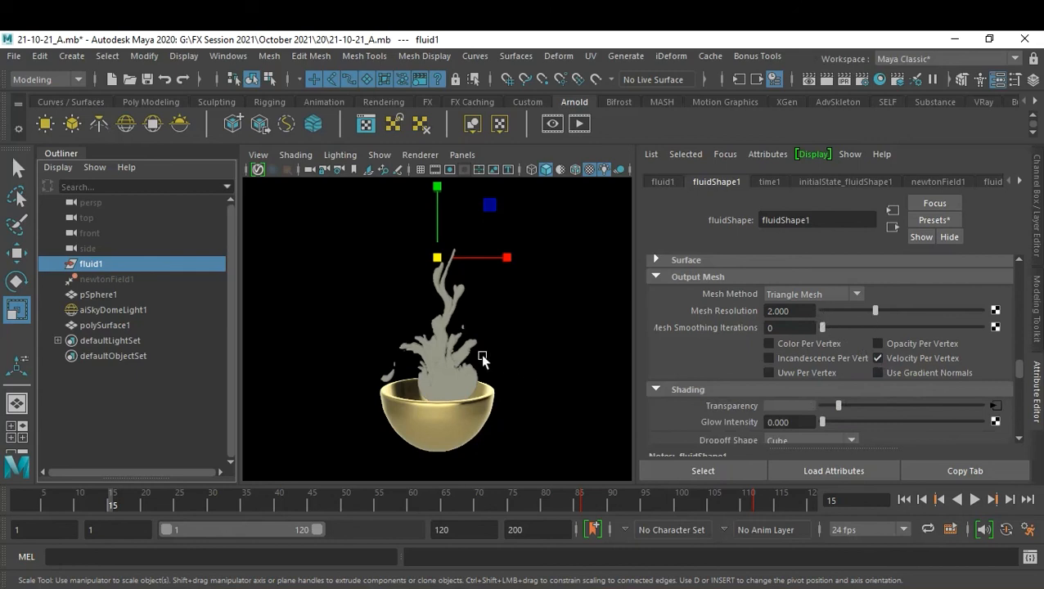
{"action": "left_click", "coordinate": [444, 353]}
{"action": "scroll", "coordinate": [522, 356], "scroll_direction": "up", "scroll_amount": 6}
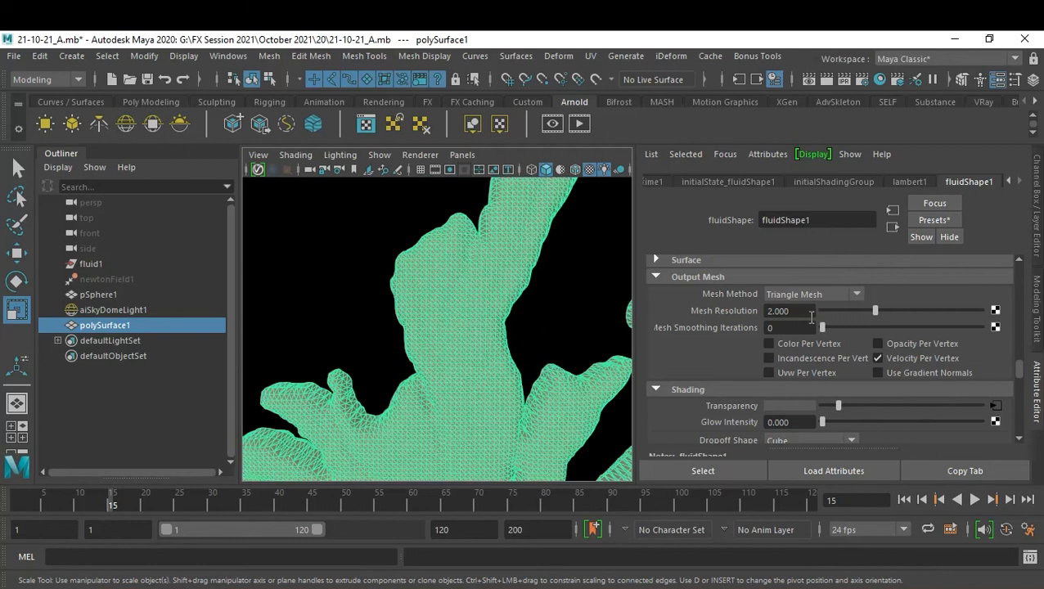
Return to frame 1 and assign the existing aiStandardSurface1 material to the deer mesh polySurface1.
{"action": "left_click", "coordinate": [904, 500]}
{"action": "left_click", "coordinate": [579, 414]}
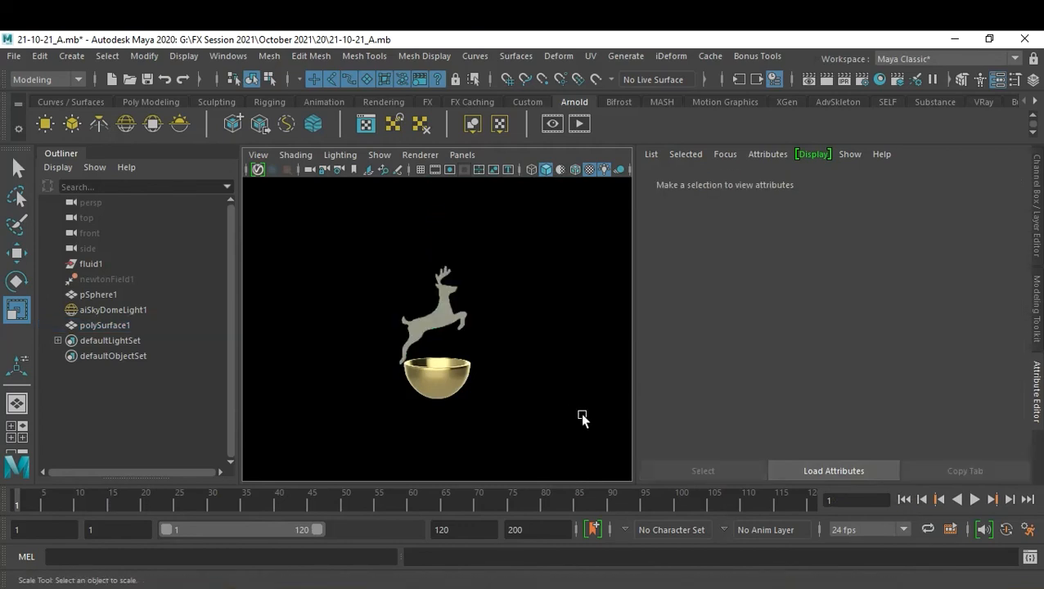
{"action": "left_click", "coordinate": [449, 329]}
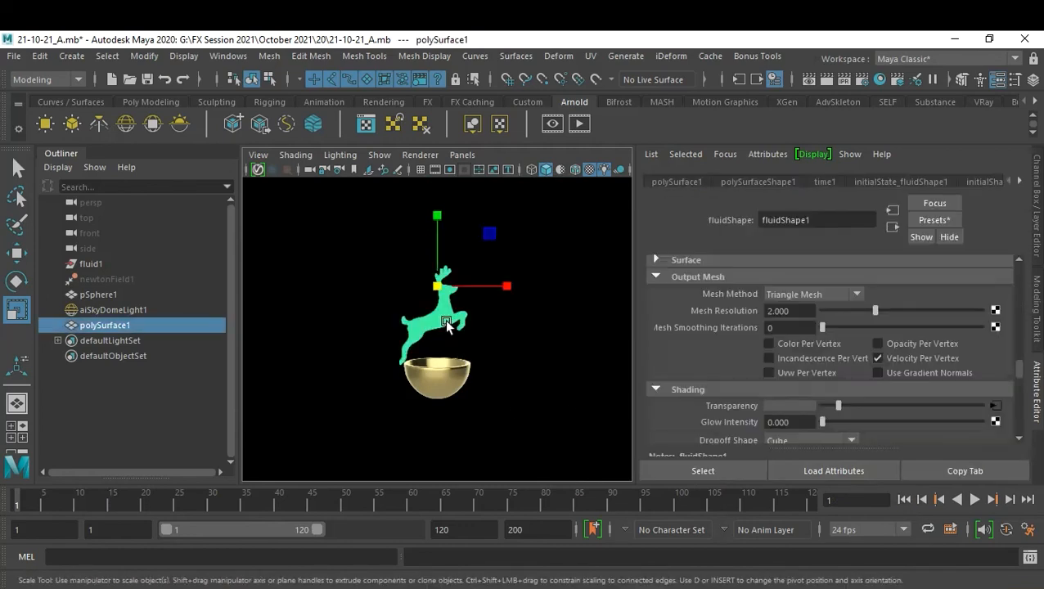
{"action": "right_click", "coordinate": [442, 310]}
{"action": "mouse_move", "coordinate": [442, 586]}
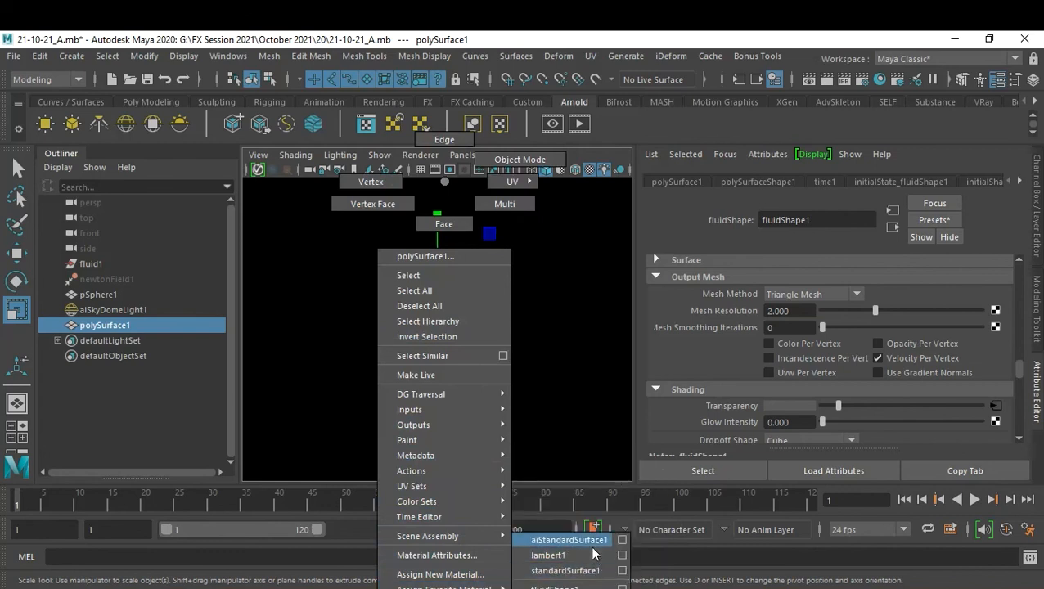
{"action": "left_click", "coordinate": [588, 542]}
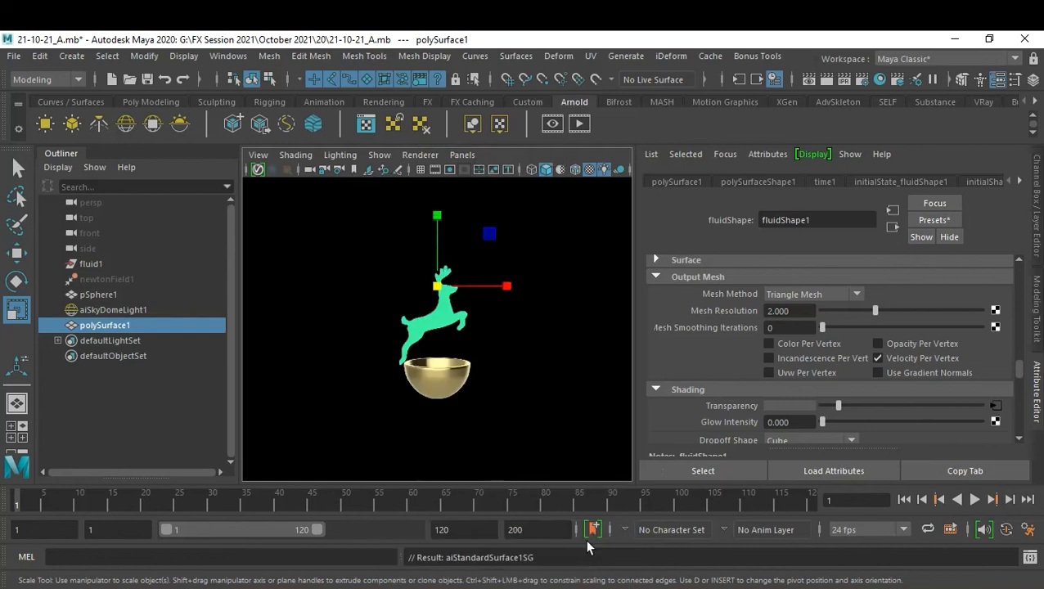
{"action": "left_click", "coordinate": [545, 344]}
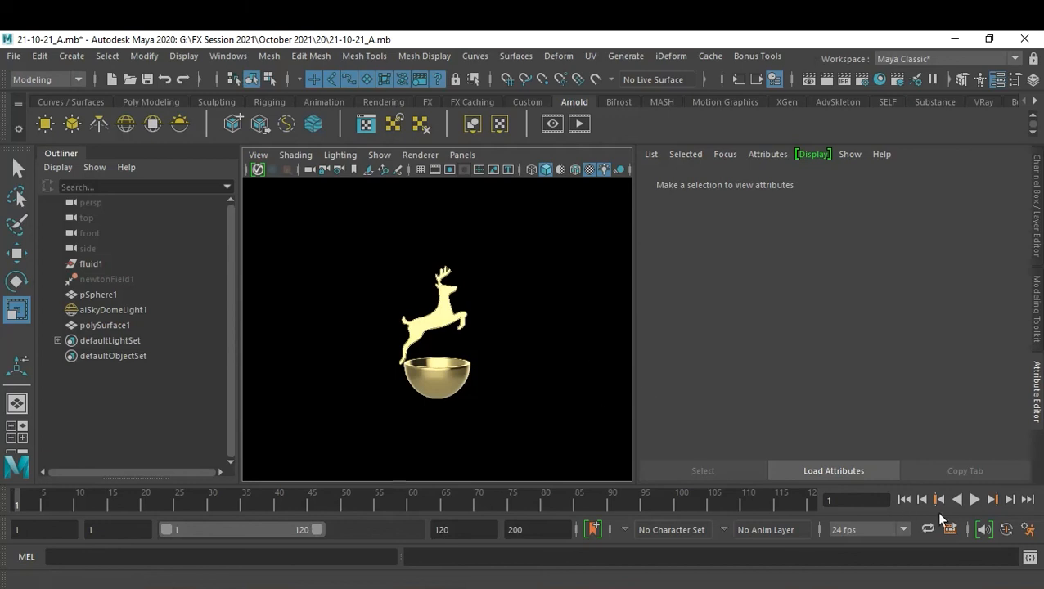
Play the simulation from frame 1 to frame 94 to check the gold deer mesh, and return to frame 1.
{"action": "left_click", "coordinate": [975, 499]}
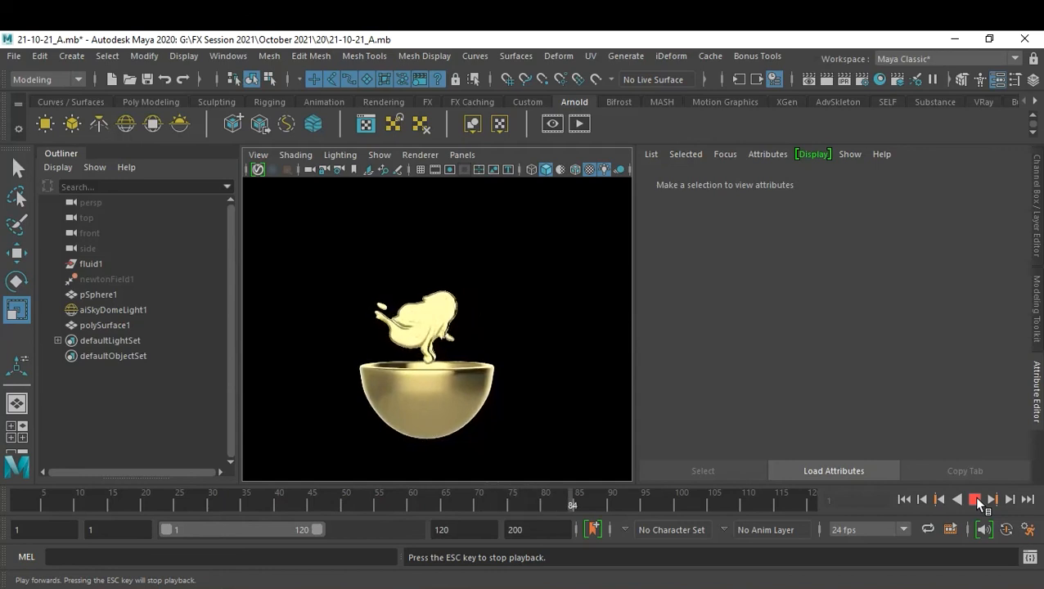
{"action": "left_click", "coordinate": [975, 499]}
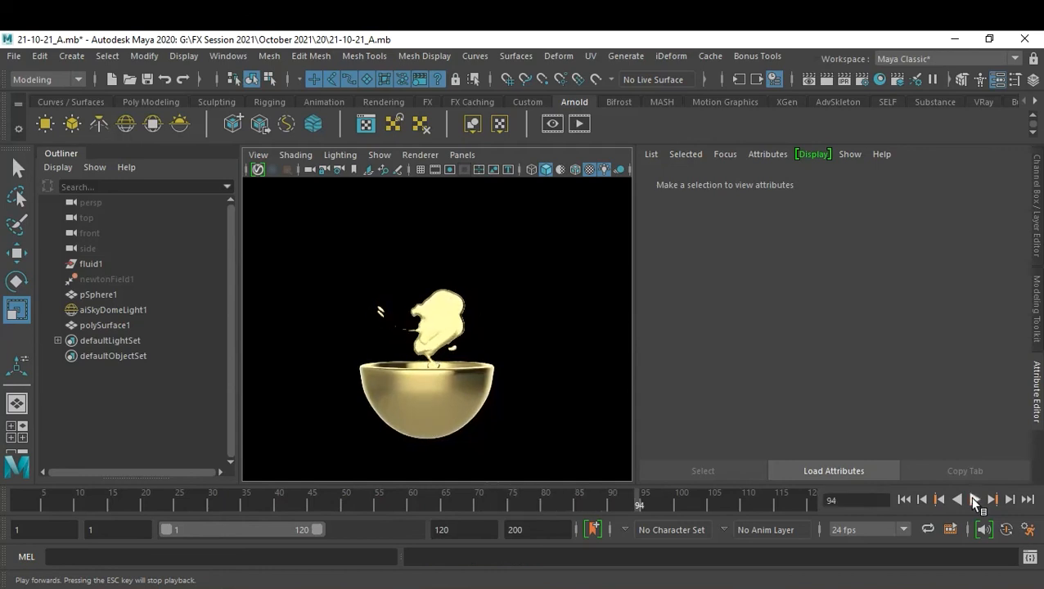
{"action": "left_click", "coordinate": [904, 500]}
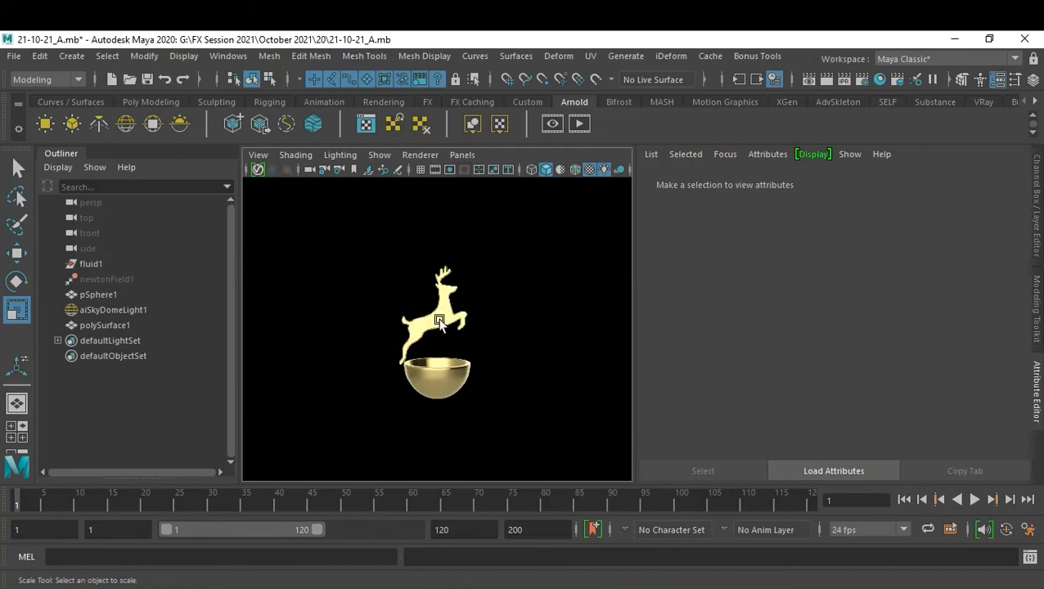
Show the persp camera's channels, frame polySurface1, and examine the gold deer and bowl from an angle.
{"action": "left_click", "coordinate": [99, 203]}
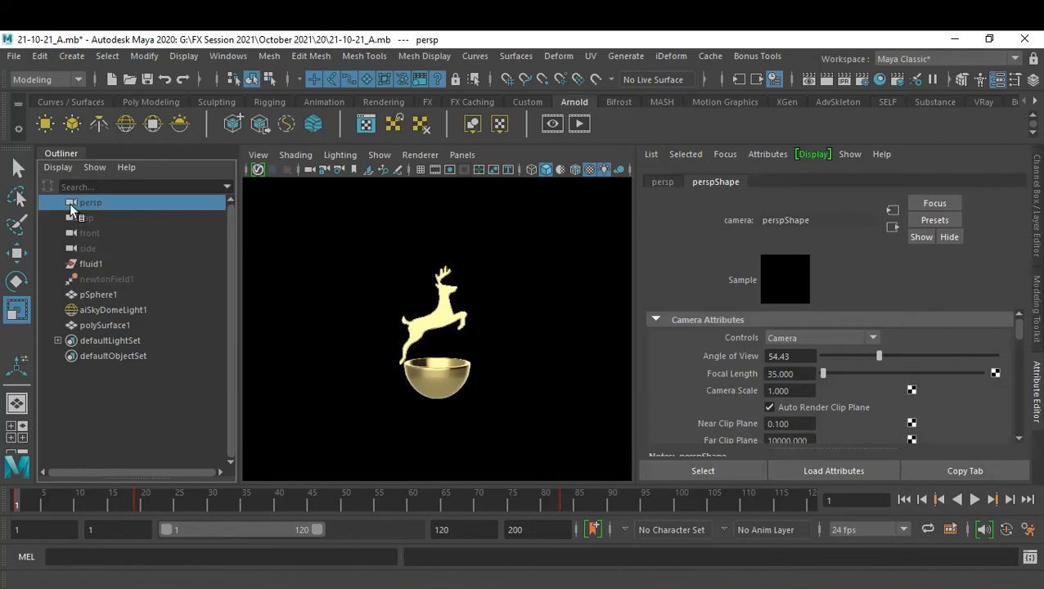
{"action": "key", "text": "ctrl+a"}
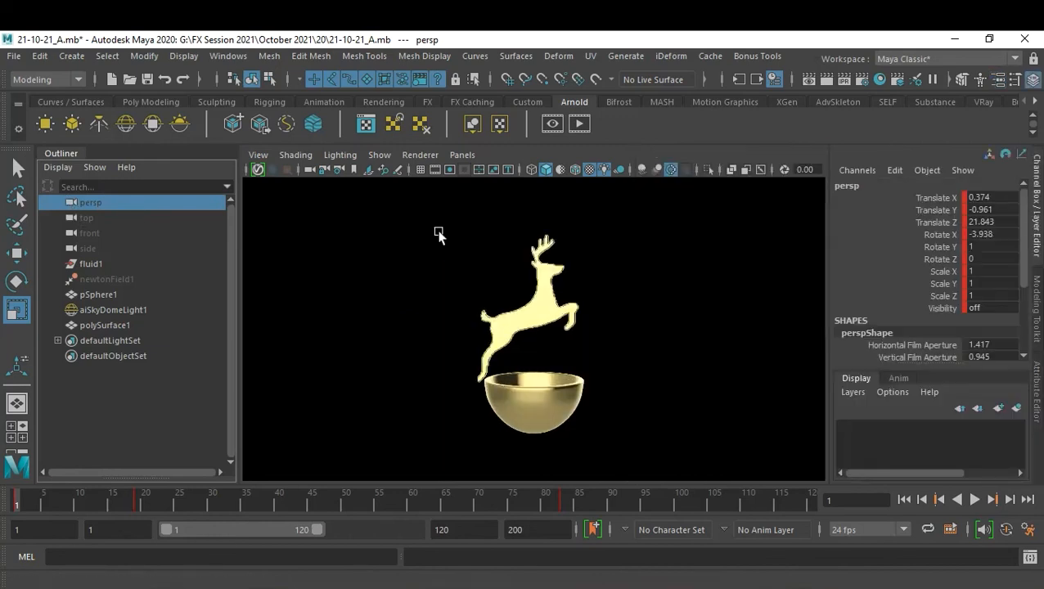
{"action": "left_click_drag", "start_coordinate": [622, 368], "coordinate": [522, 382], "text": "alt"}
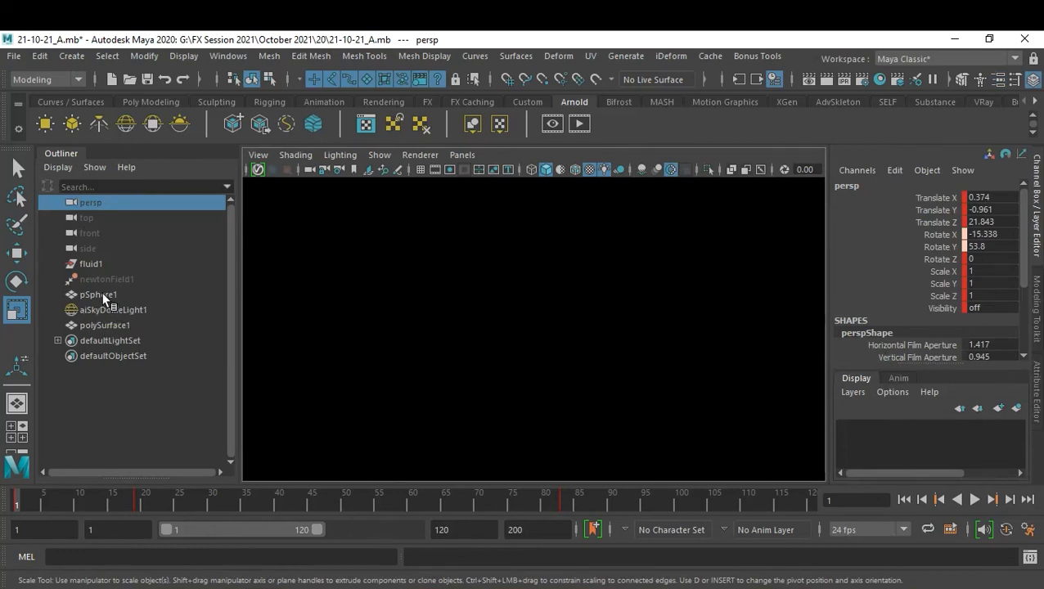
{"action": "left_click", "coordinate": [106, 325]}
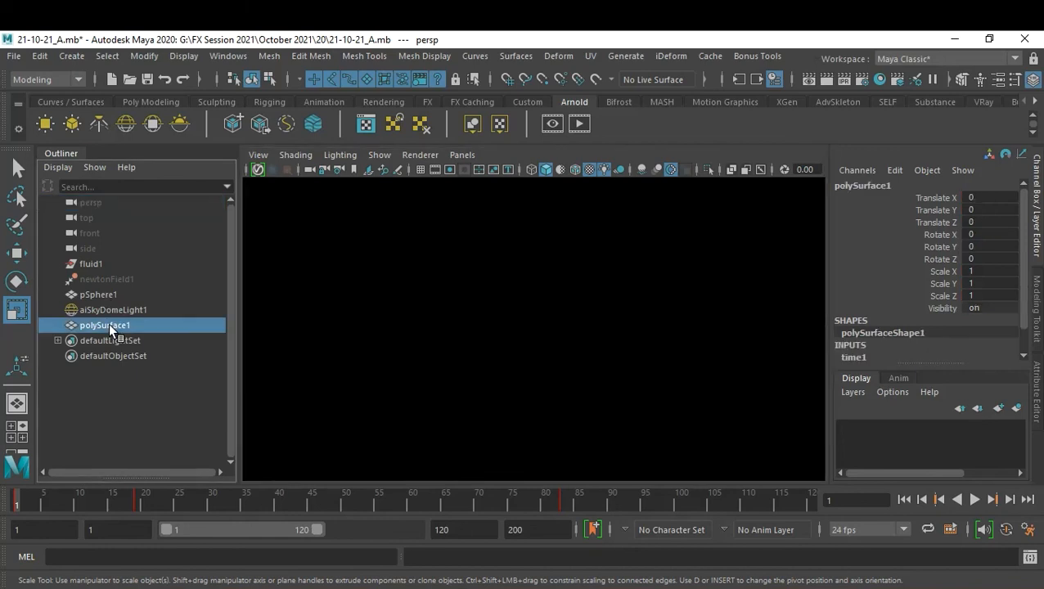
{"action": "key", "text": "f"}
{"action": "left_click_drag", "start_coordinate": [578, 345], "coordinate": [681, 372], "text": "alt"}
{"action": "mouse_move", "coordinate": [681, 372]}
{"action": "middle_mouse_down", "text": "alt"}
{"action": "mouse_move", "coordinate": [665, 370]}
{"action": "mouse_move", "coordinate": [674, 373]}
{"action": "middle_mouse_up", "text": "alt"}
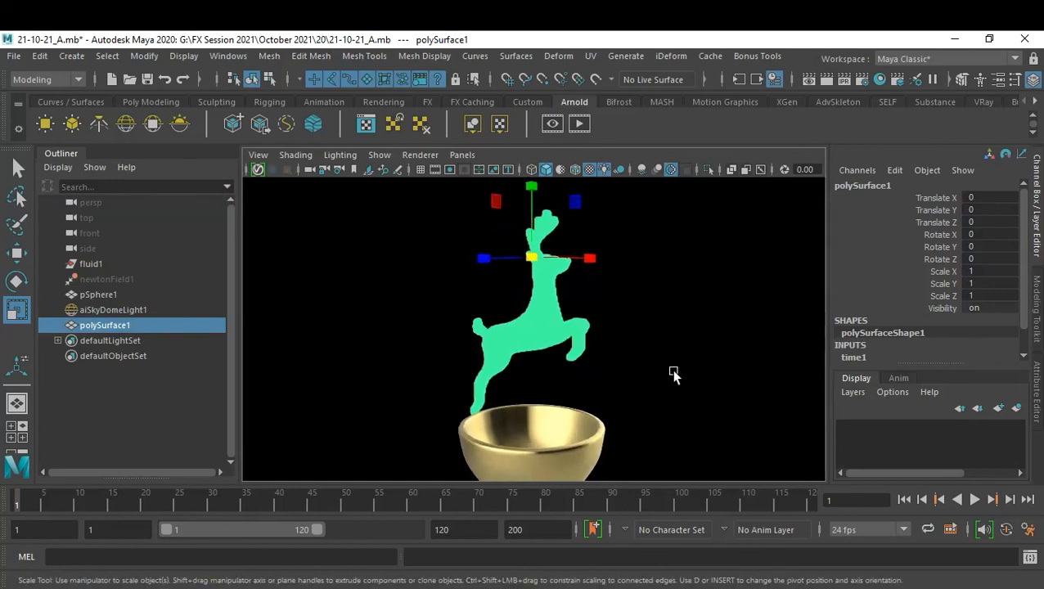
{"action": "middle_click_drag", "start_coordinate": [669, 366], "coordinate": [625, 373], "text": "alt"}
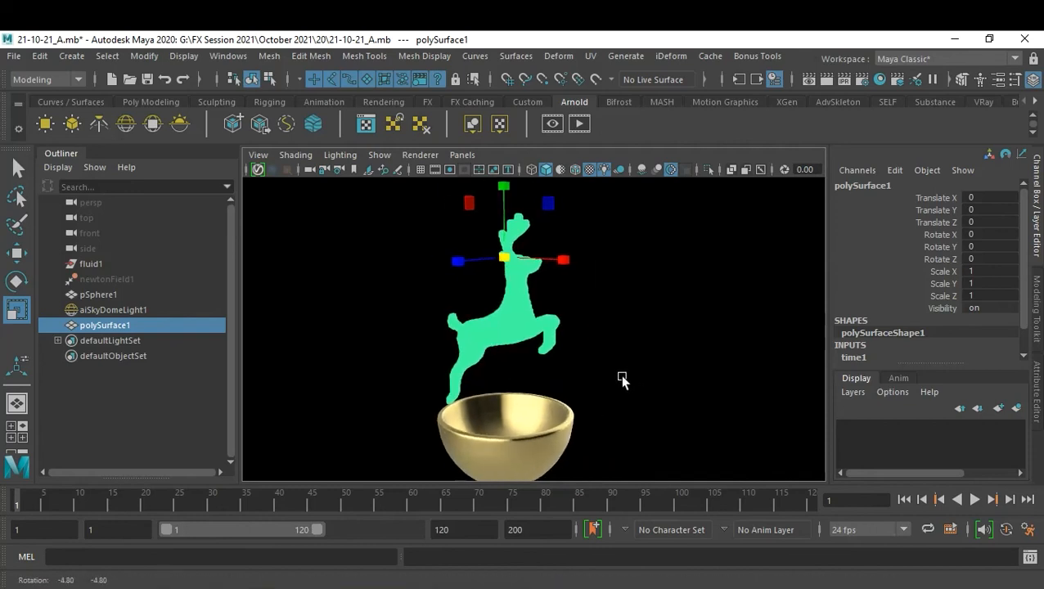
{"action": "left_click", "coordinate": [636, 372]}
{"action": "left_click_drag", "start_coordinate": [636, 372], "coordinate": [564, 340], "text": "alt"}
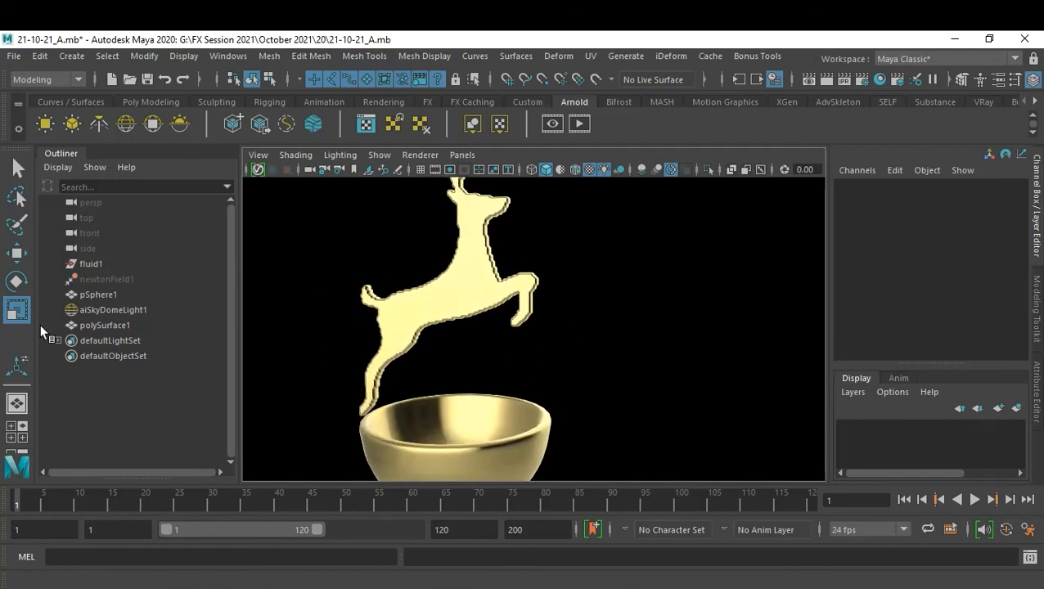
Rotate aiSkyDomeLight1 about its Y axis to about -67.465 degrees and clear the selection.
{"action": "left_click", "coordinate": [112, 310]}
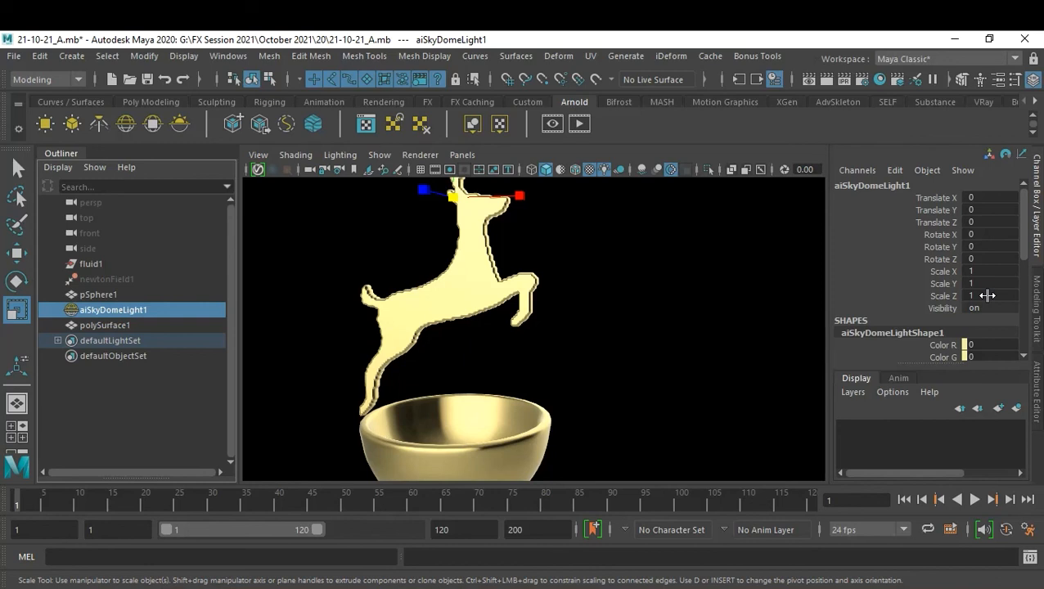
{"action": "left_click", "coordinate": [954, 246]}
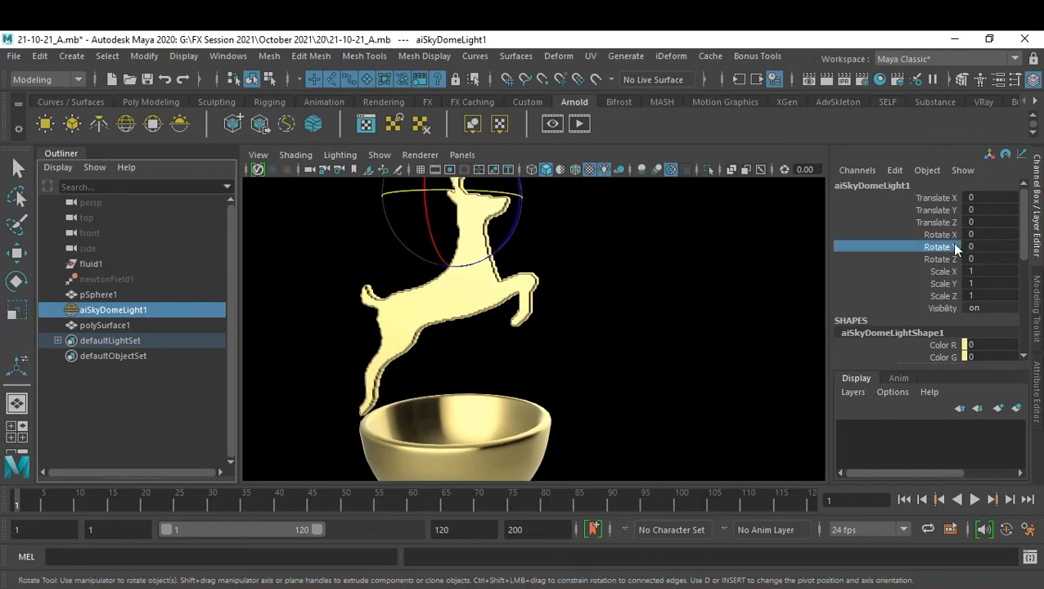
{"action": "left_click_drag", "start_coordinate": [501, 192], "coordinate": [416, 193]}
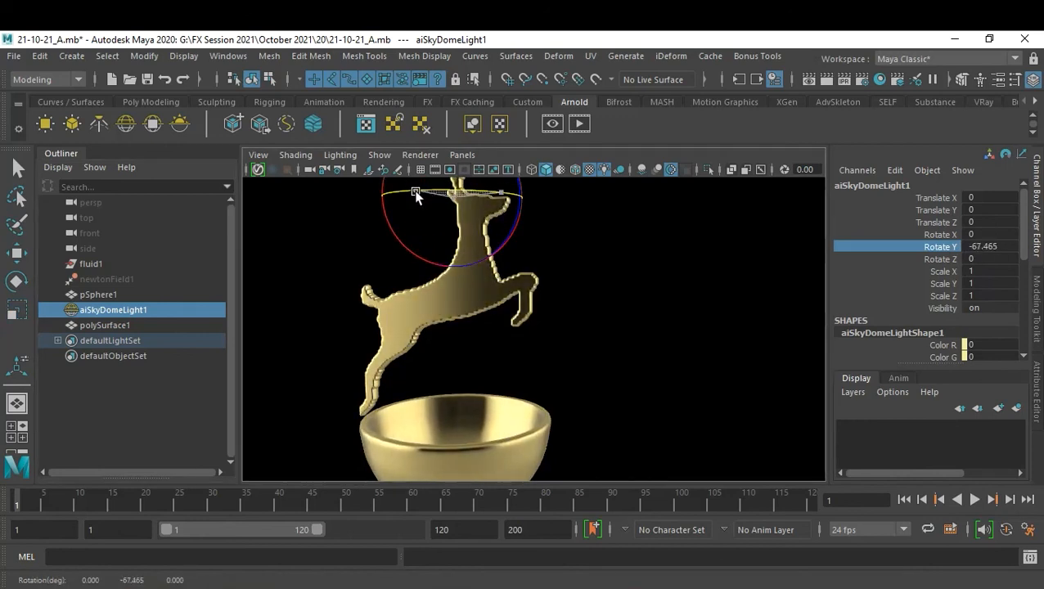
{"action": "left_click", "coordinate": [701, 334]}
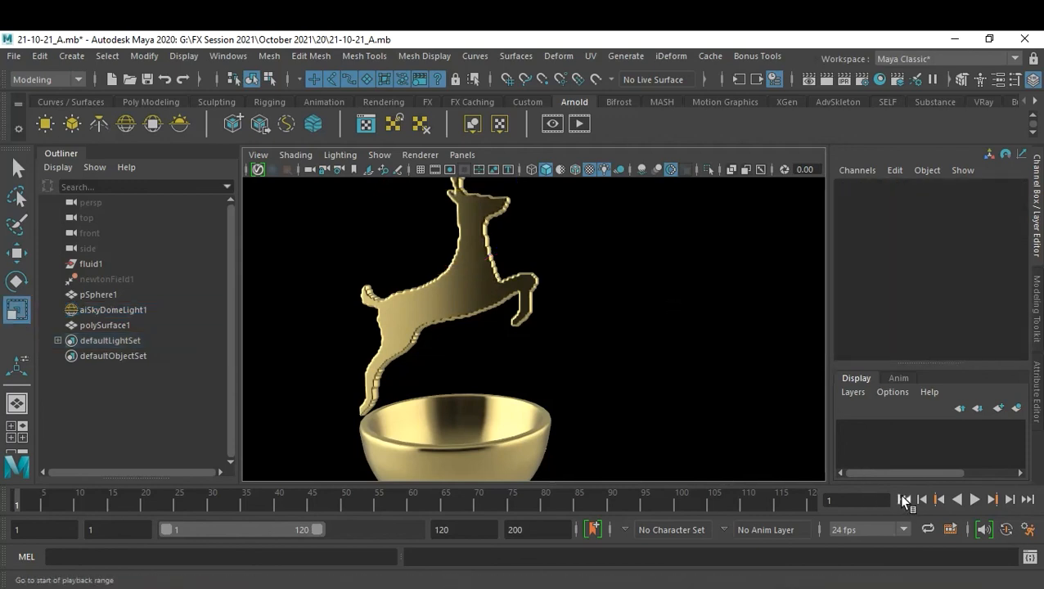
Restore the animated camera view at frame 1 and play to frame 15 to check the lighting on the gold mesh.
{"action": "key", "text": "a"}
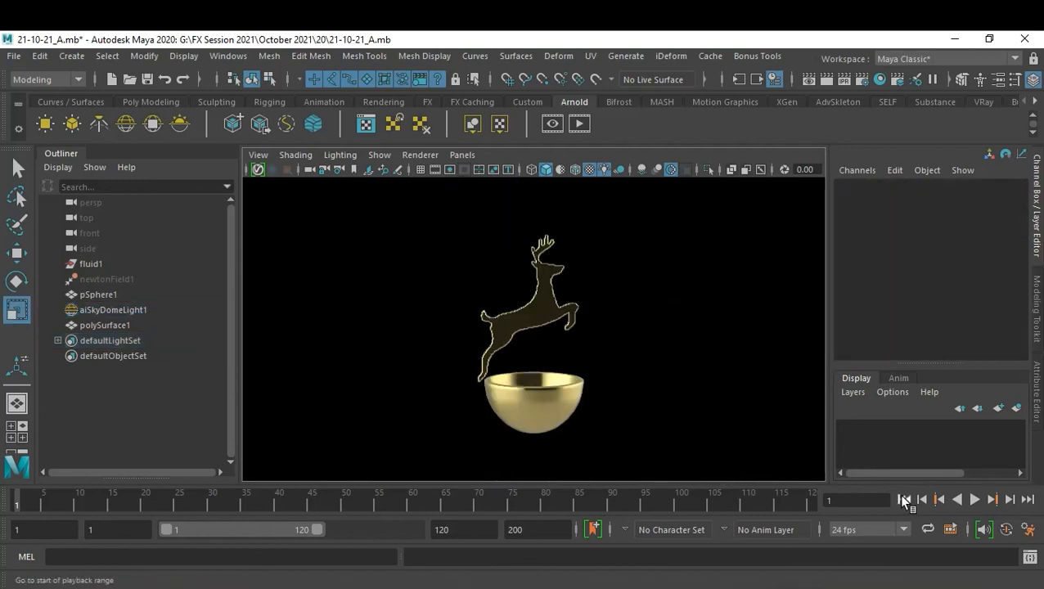
{"action": "left_click", "coordinate": [975, 500]}
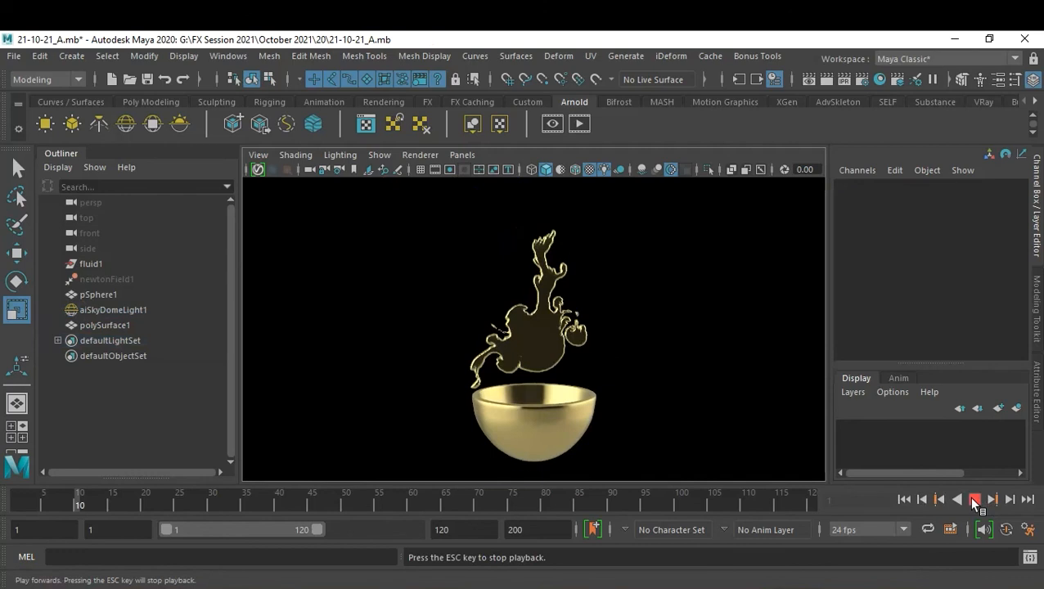
{"action": "left_click", "coordinate": [975, 500]}
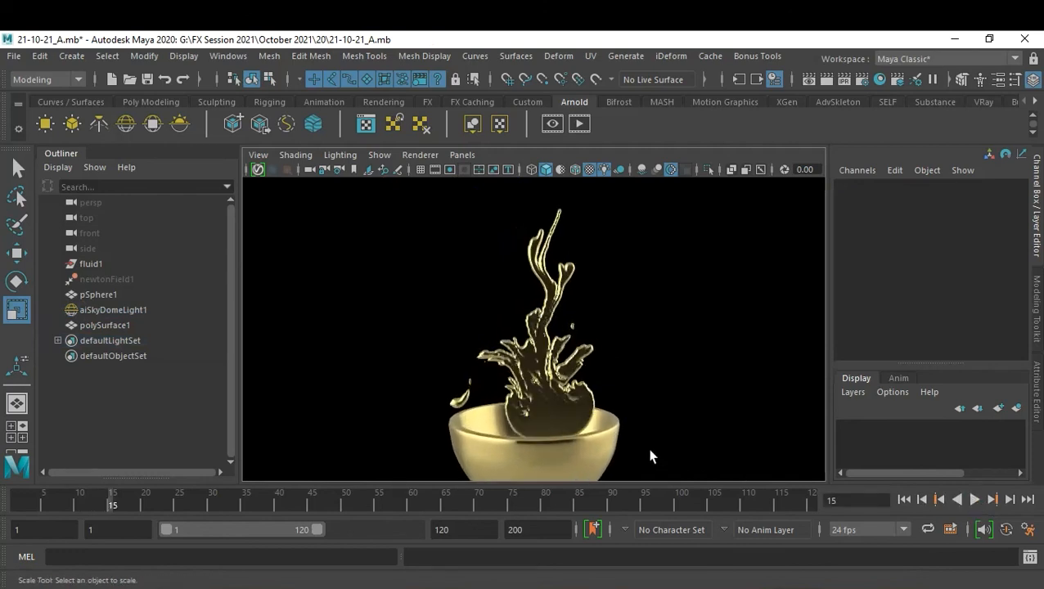
At frame 1, adjust aiSkyDomeLight1's Y rotation to about -47.899 degrees and clear the selection.
{"action": "left_click", "coordinate": [106, 294]}
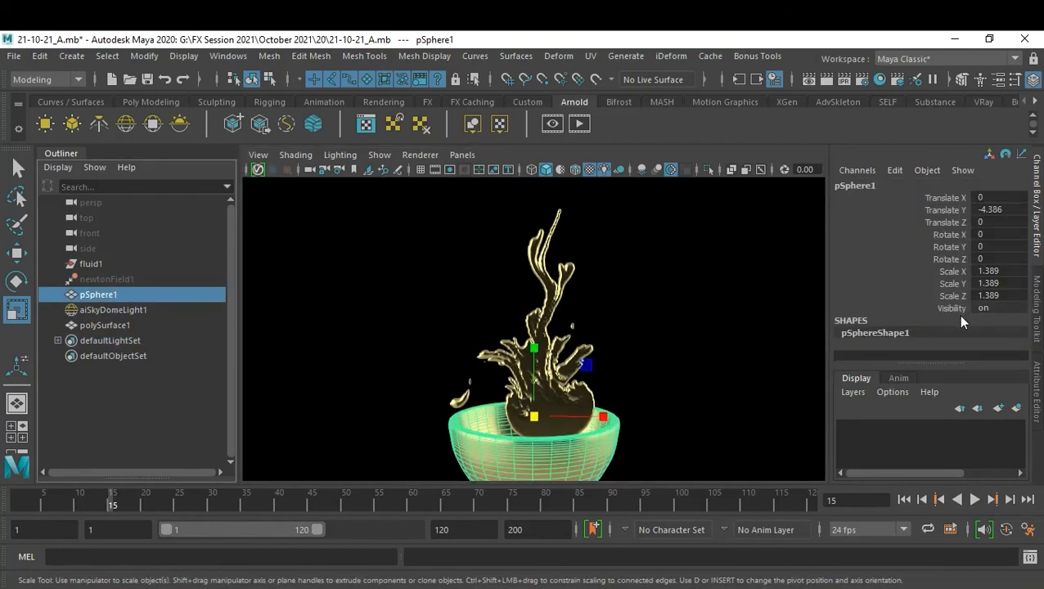
{"action": "left_click", "coordinate": [134, 309]}
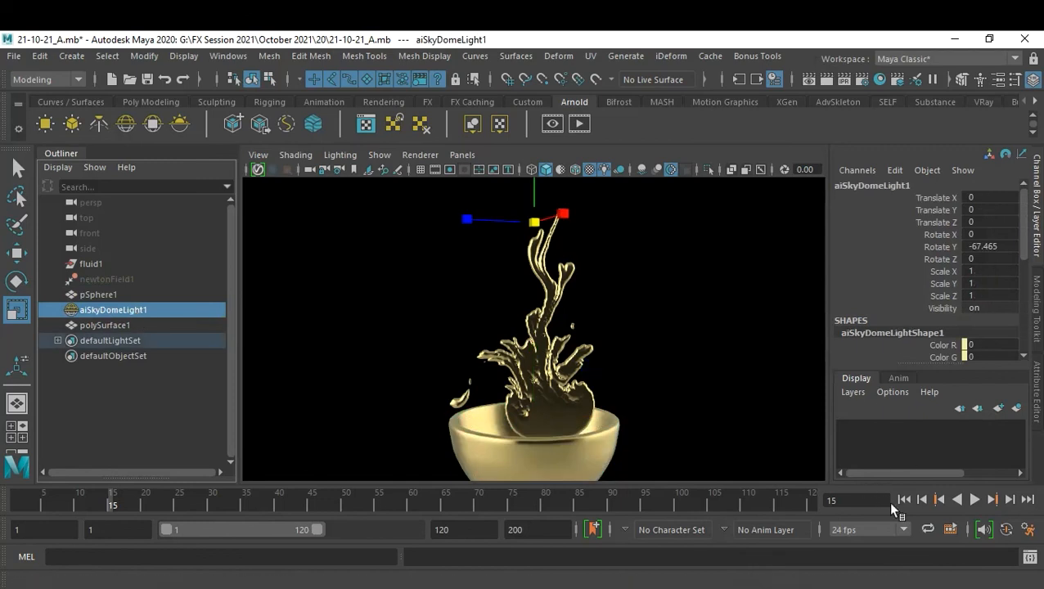
{"action": "left_click", "coordinate": [905, 499]}
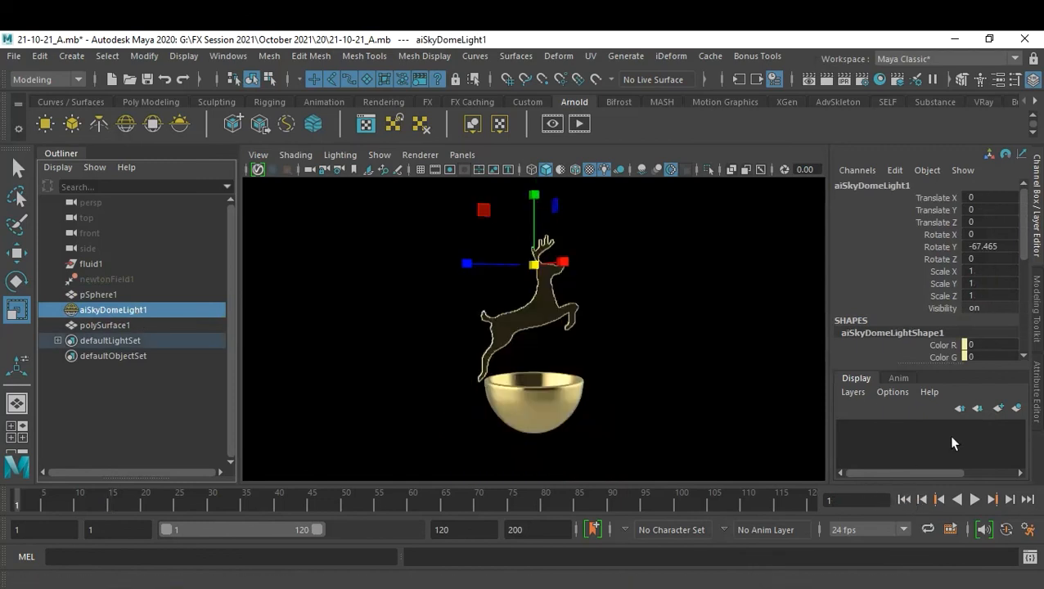
{"action": "key", "text": "e"}
{"action": "left_click", "coordinate": [938, 246]}
{"action": "middle_click_drag", "start_coordinate": [706, 297], "coordinate": [677, 296]}
{"action": "mouse_move", "coordinate": [541, 258]}
{"action": "middle_mouse_down"}
{"action": "mouse_move", "coordinate": [564, 260]}
{"action": "mouse_move", "coordinate": [555, 261]}
{"action": "middle_mouse_up"}
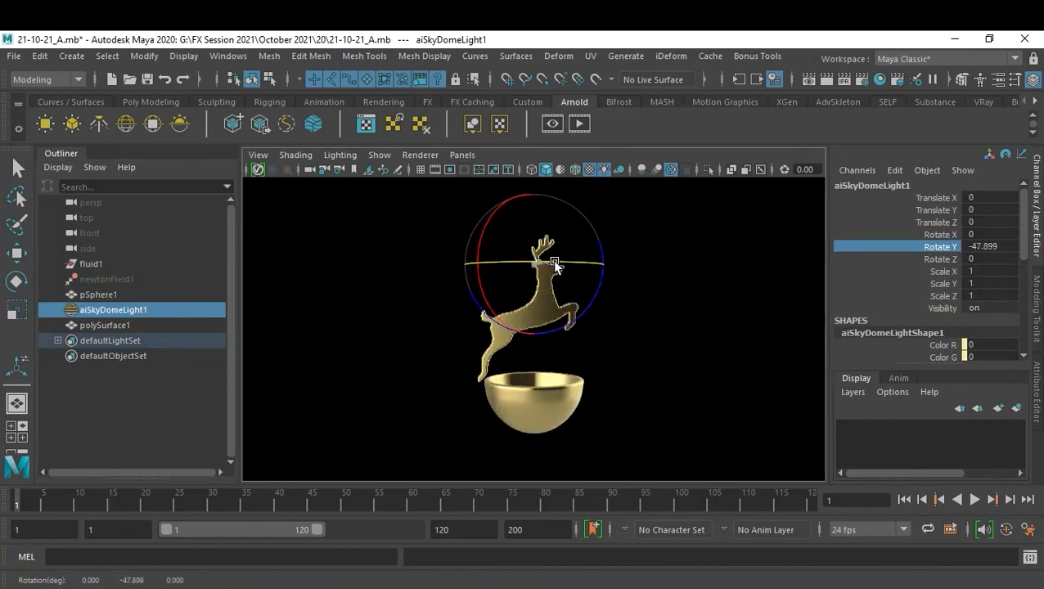
{"action": "left_click", "coordinate": [734, 388]}
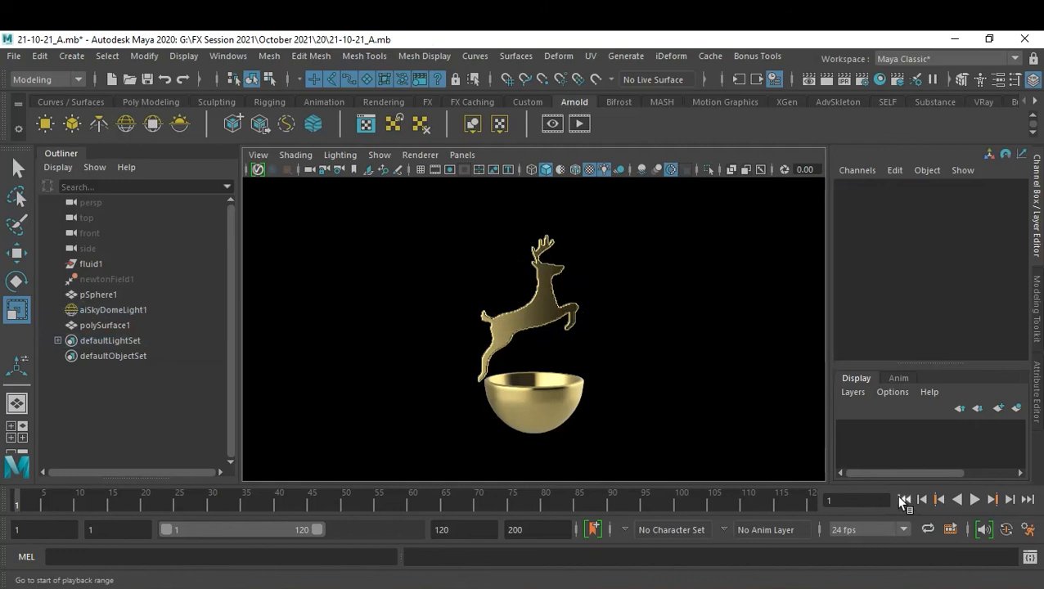
Play the simulation from frame 1 to frame 118 to check the relit gold mesh, and select fluid1.
{"action": "left_click", "coordinate": [975, 499]}
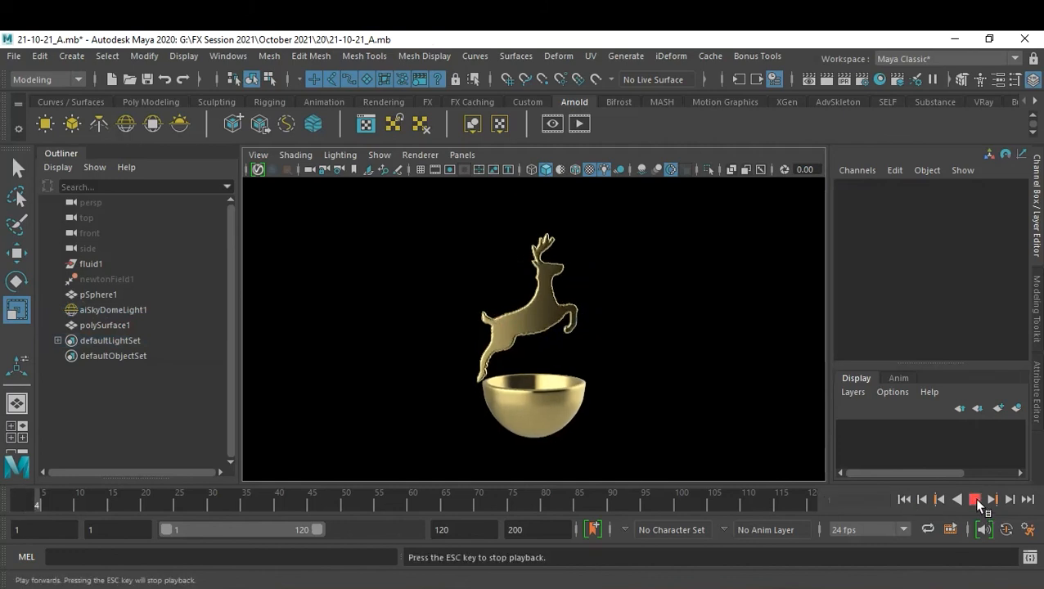
{"action": "left_click", "coordinate": [976, 499]}
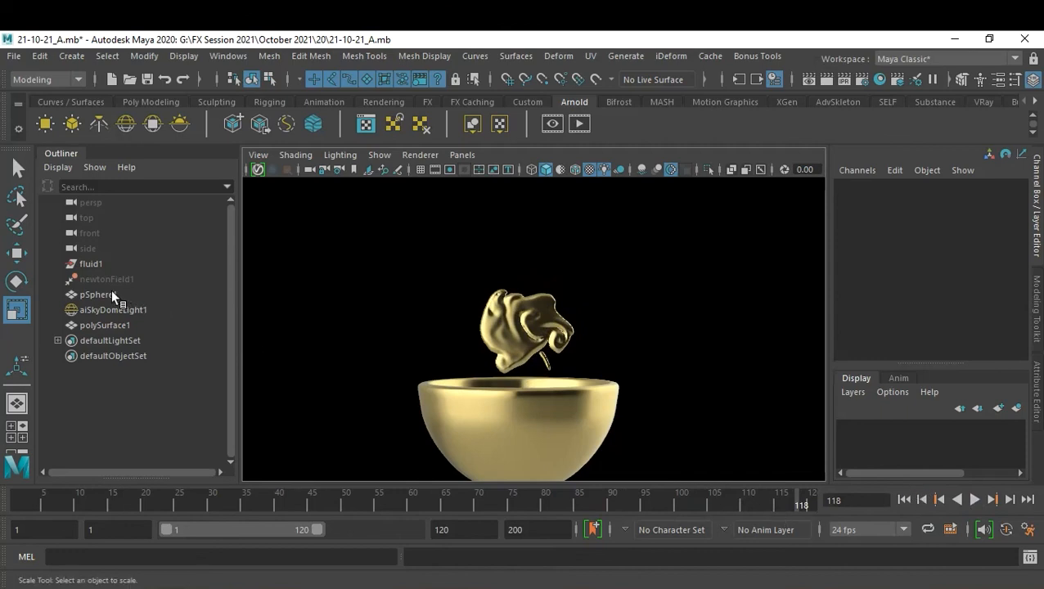
{"action": "left_click", "coordinate": [91, 264]}
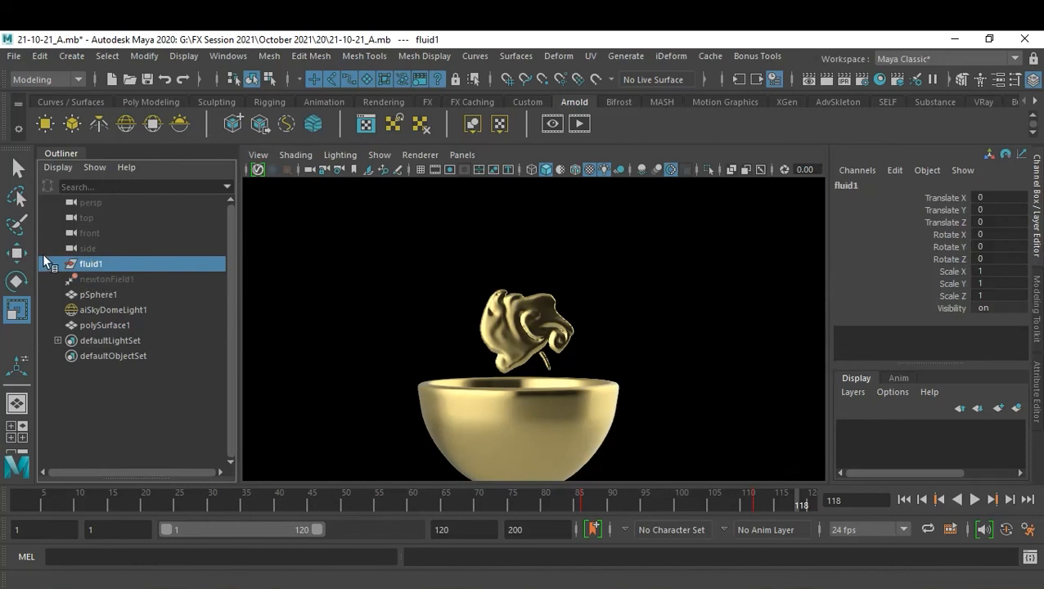
Clear the selection, save the scene, and playblast the animation to the movie file 21-10-21_B in the G:\FX Session 2021\October 2021\20 folder.
{"action": "left_click", "coordinate": [771, 286]}
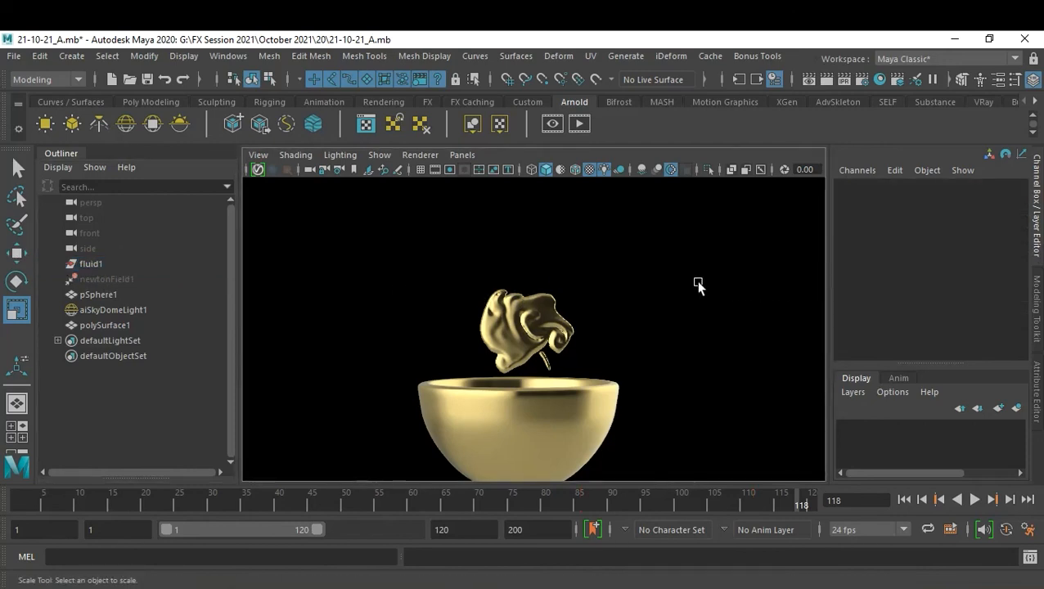
{"action": "key", "text": "ctrl+s"}
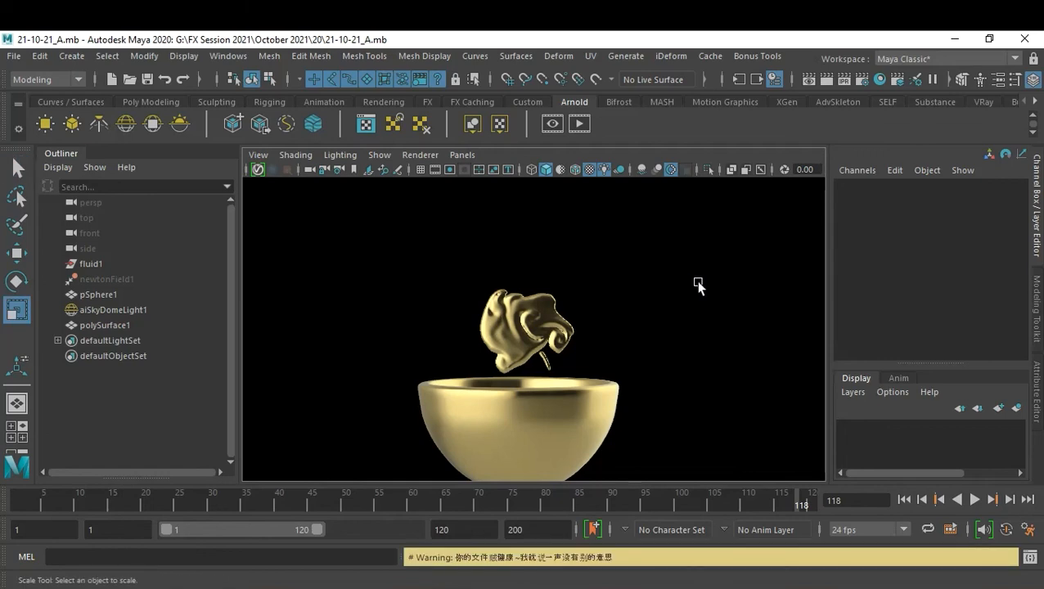
{"action": "right_click", "coordinate": [664, 498]}
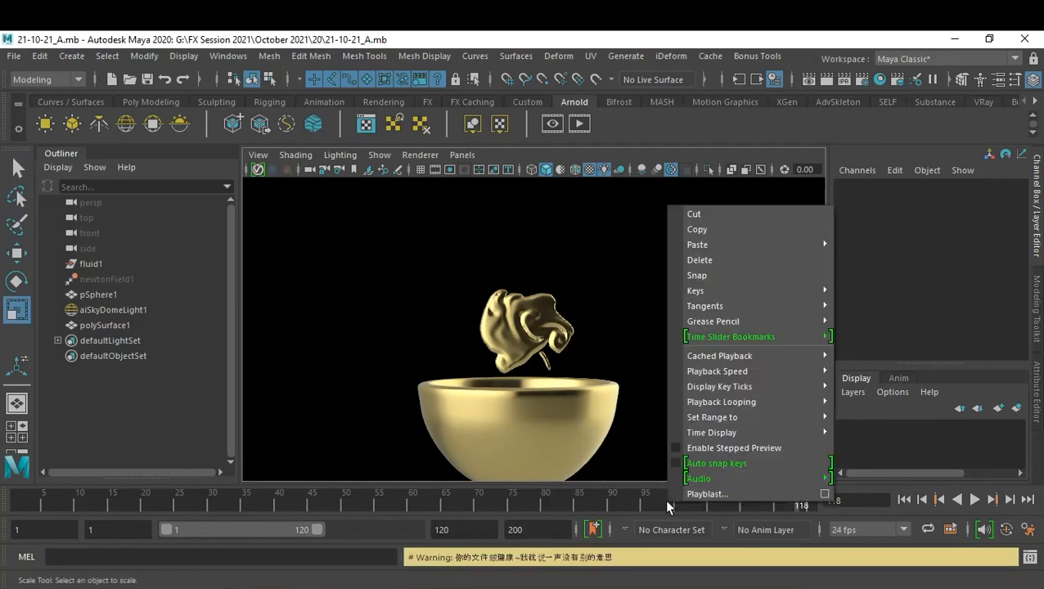
{"action": "left_click", "coordinate": [825, 494]}
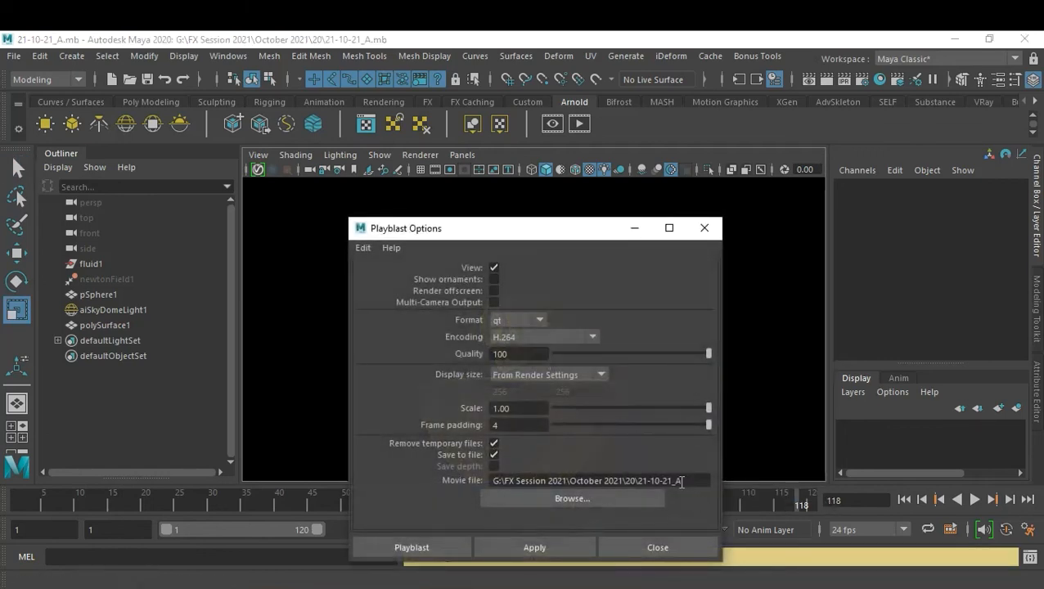
{"action": "left_click_drag", "start_coordinate": [676, 482], "coordinate": [684, 481]}
{"action": "type", "text": "B"}
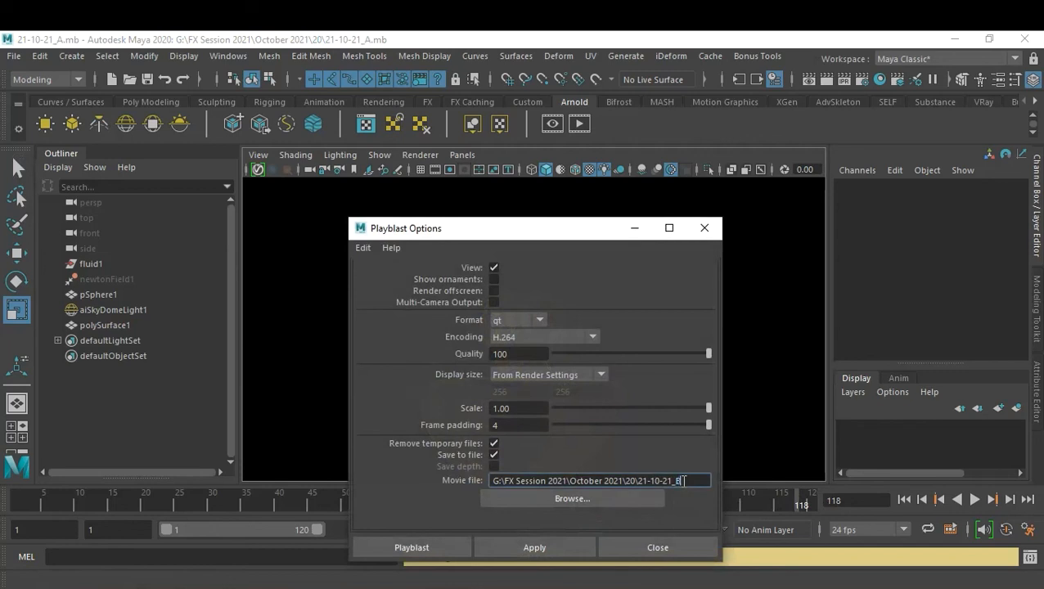
{"action": "left_click", "coordinate": [411, 548]}
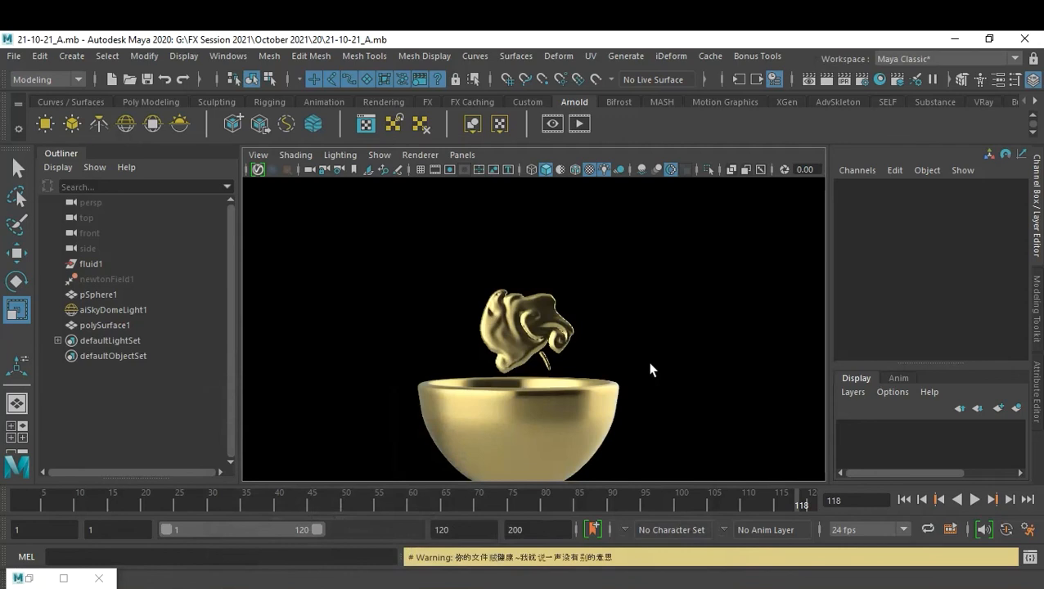